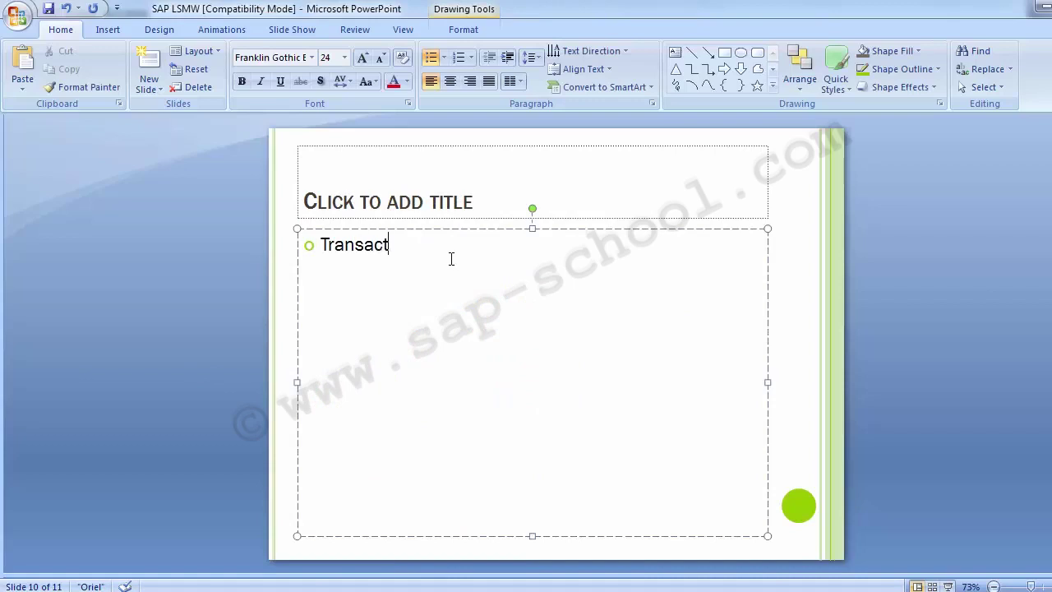
- Complete the first bullet on the slide as "Transaction Code: LSMW"
key("BackSpace")
type("ion COde")
key("BackSpace")
key("BackSpace")
key("BackSpace")
type("ode: LSMW")
key("Return")
key("BackSpace")
- Copy LSMW from the bullet, then switch to SAP Easy Access and run transaction LSMW
left_click_drag(533, 237, 469, 244)
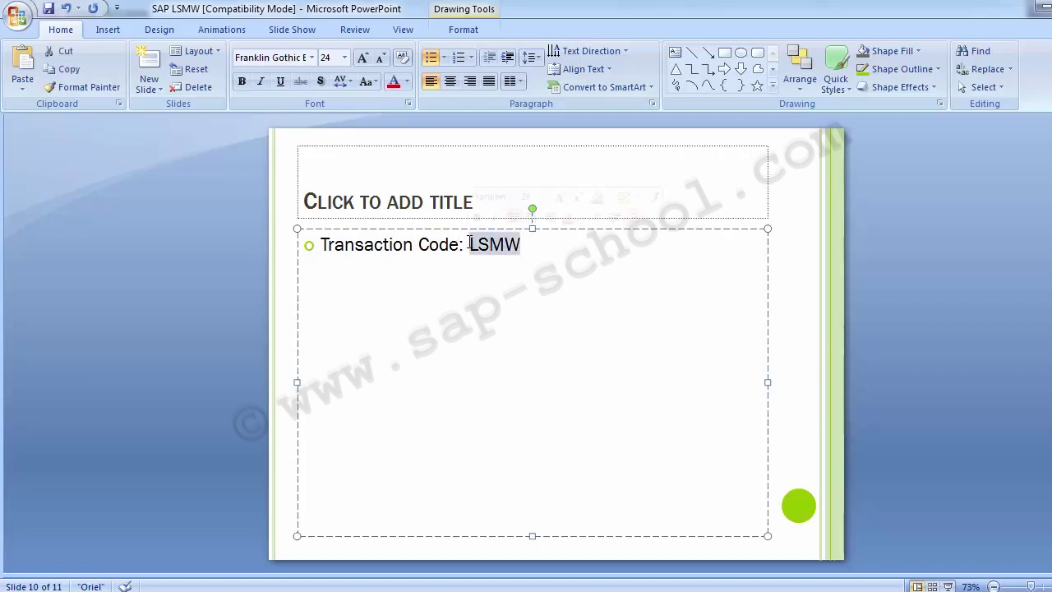
key("ctrl+c")
left_click(521, 555)
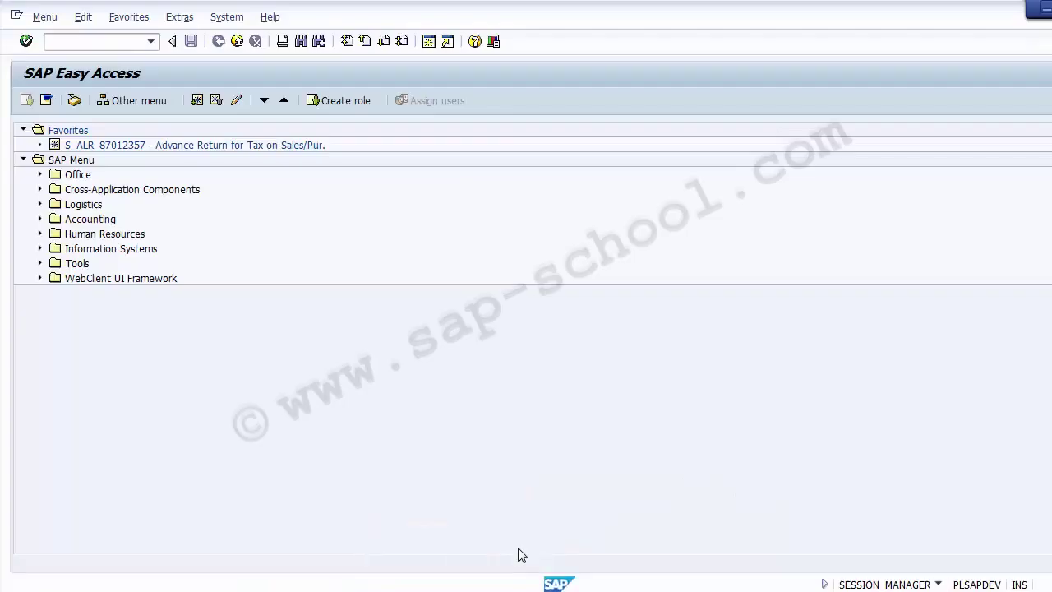
left_click(101, 42)
type("LSMW")
key("Return")
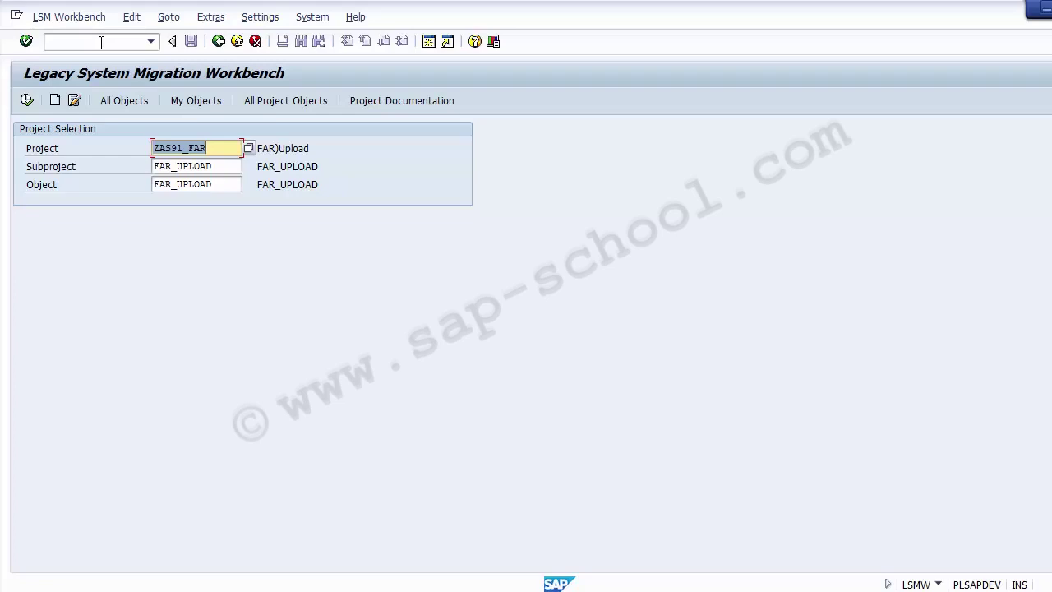
- Clear the Project, Subproject and Object values in the project selection
key("Delete")
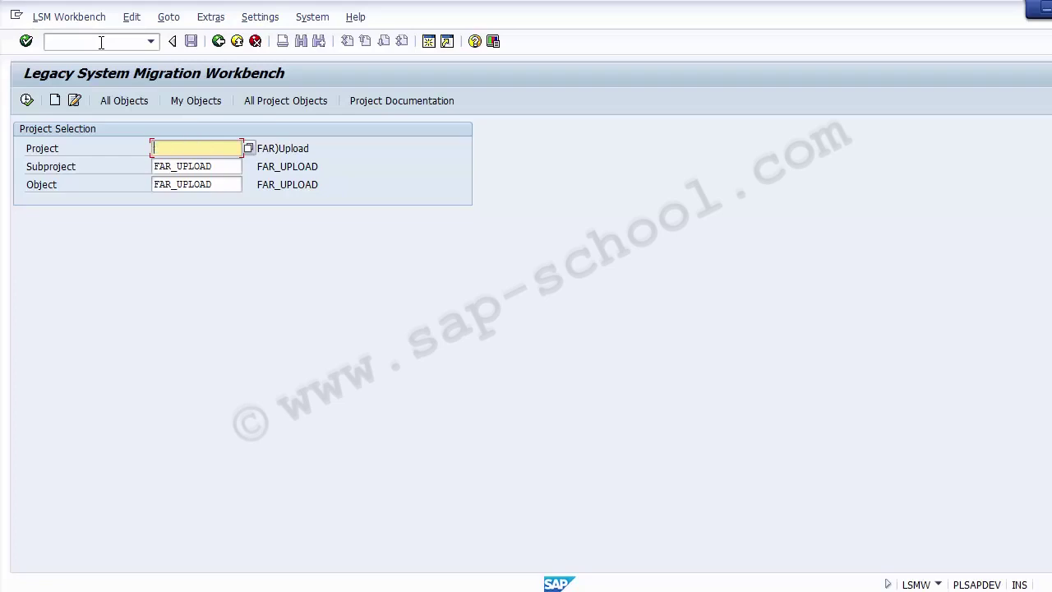
key("Tab")
key("Delete")
key("Delete")
key("Delete")
key("Delete")
key("Delete")
key("Delete")
key("Delete")
key("Delete")
key("Delete")
key("Delete")
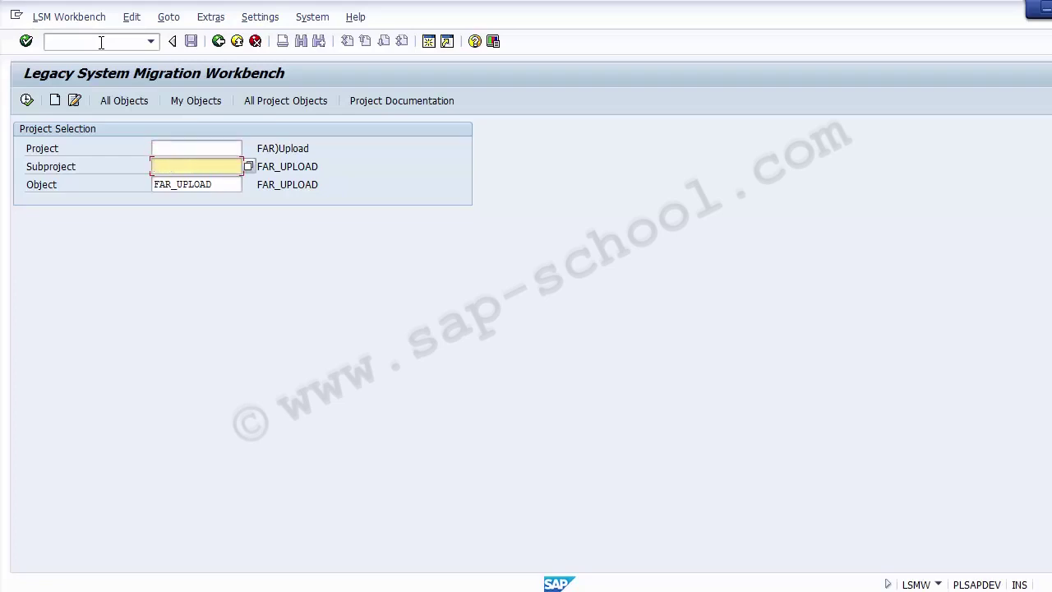
key("Tab")
key("Delete")
key("Delete")
key("Delete")
key("Delete")
key("Delete")
key("Delete")
key("Delete")
key("Delete")
key("Delete")
key("Delete")
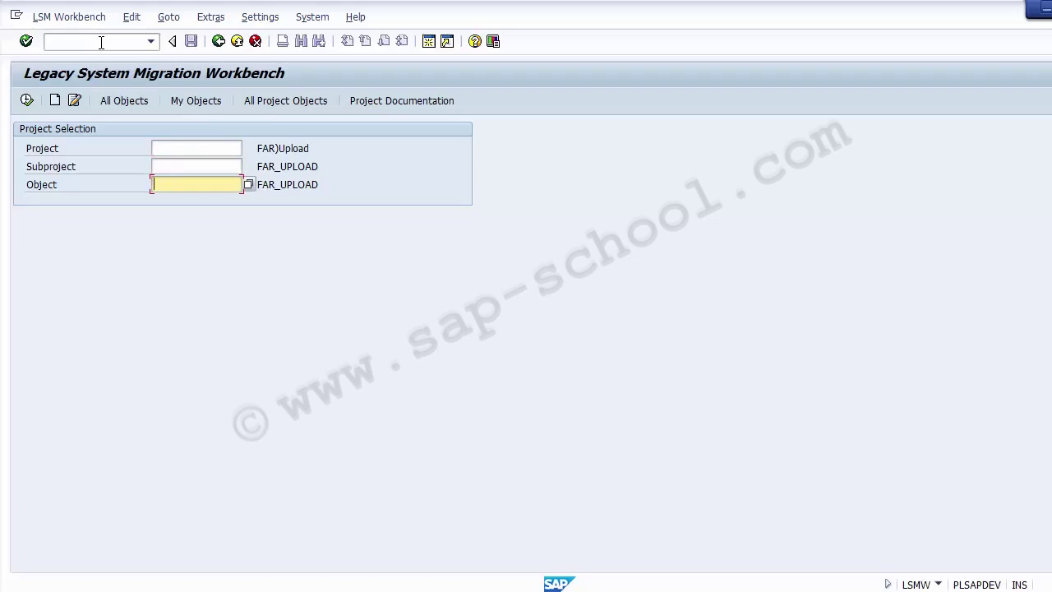
left_click(46, 151)
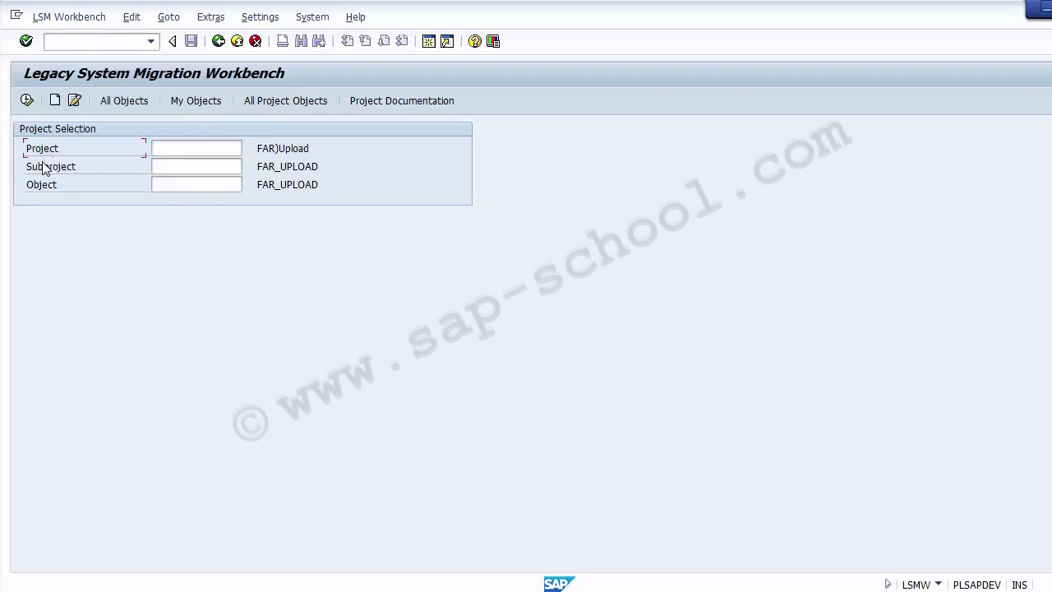
- Start creating a new project and name it Project_IBM
left_click(54, 100)
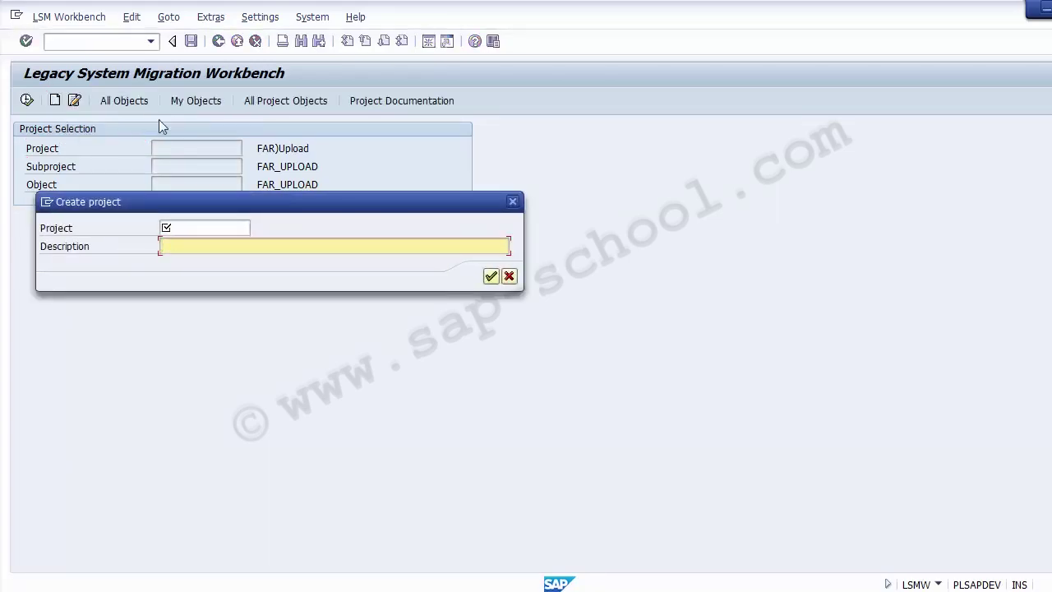
left_click(181, 229)
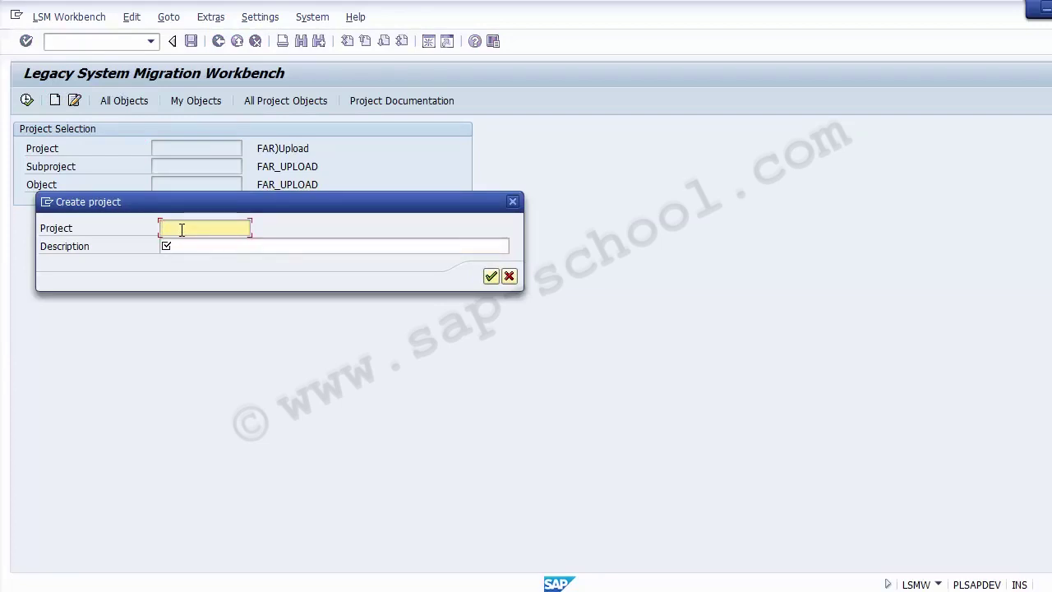
type("Project_IBM")
key("Tab")
key("shift+Tab")
key("shift+End")
type("200300")
key("Tab")
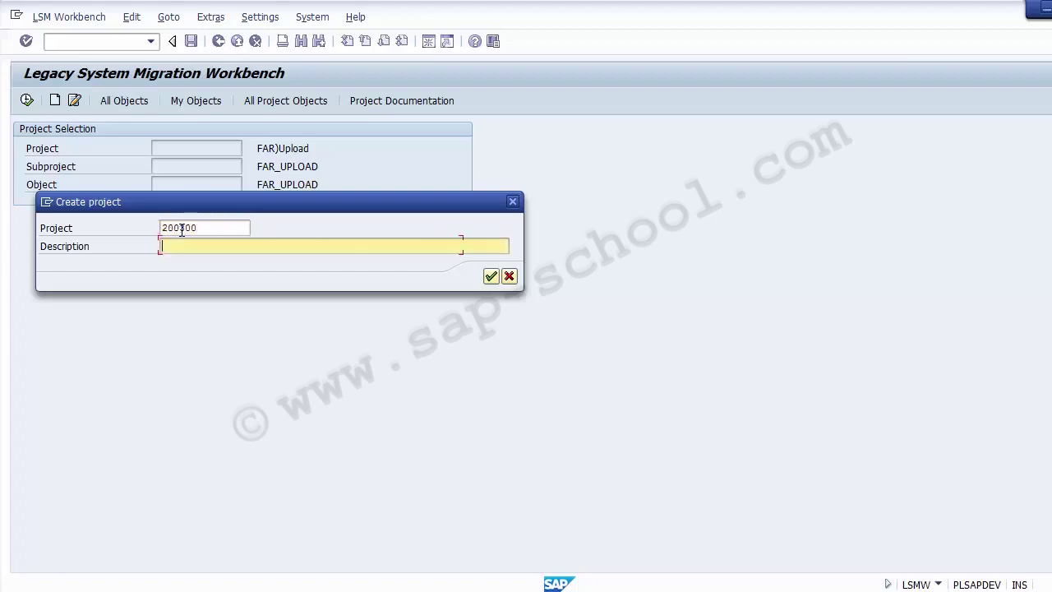
key("shift+Tab")
key("ctrl+z")
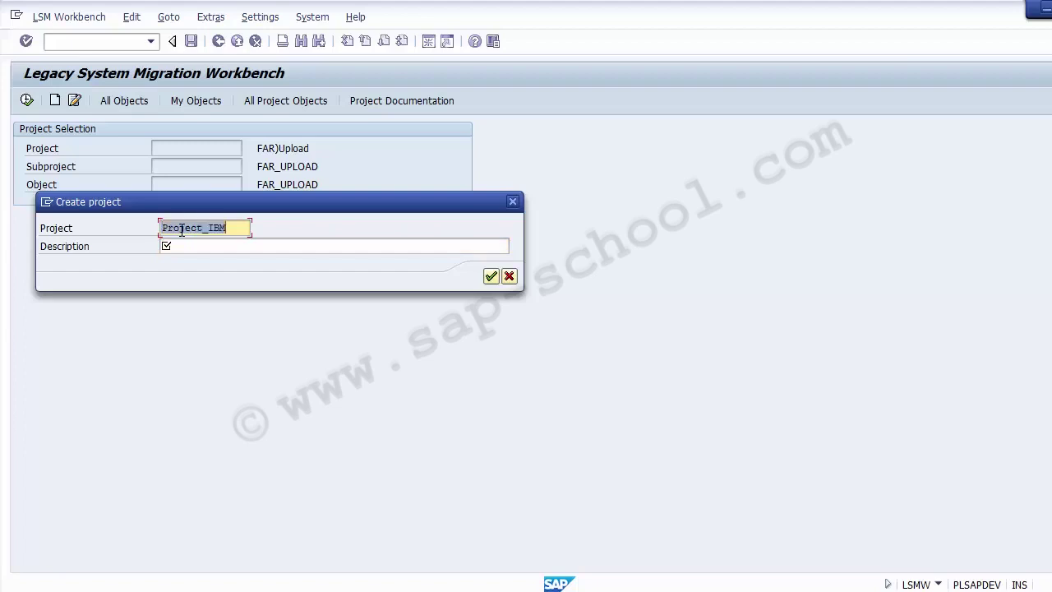
- Copy the project name Project_IBM into its description and confirm the new project
key("ctrl+c")
key("Tab")
key("ctrl+v")
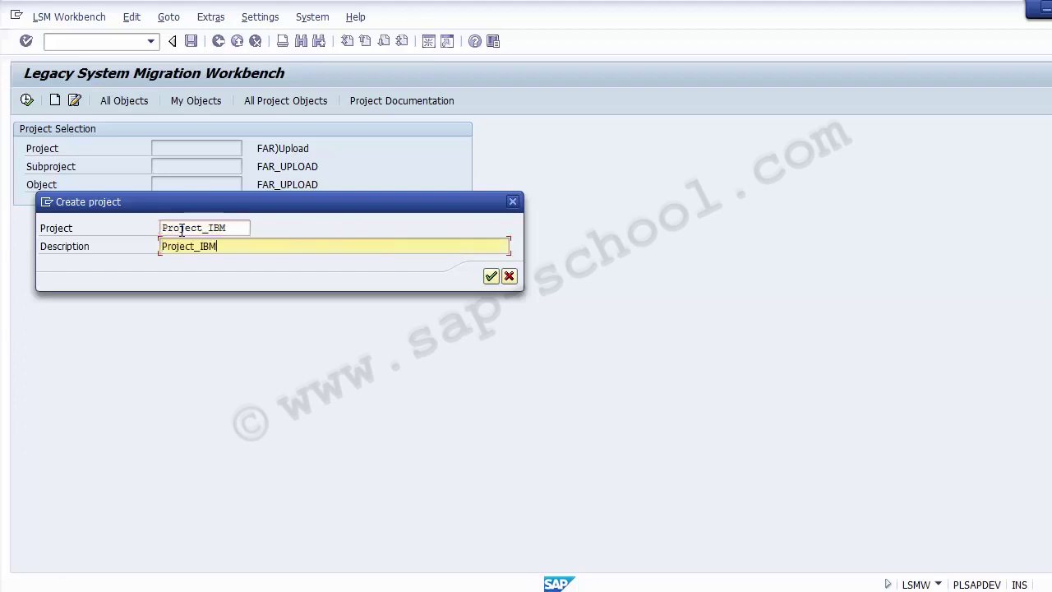
key("Return")
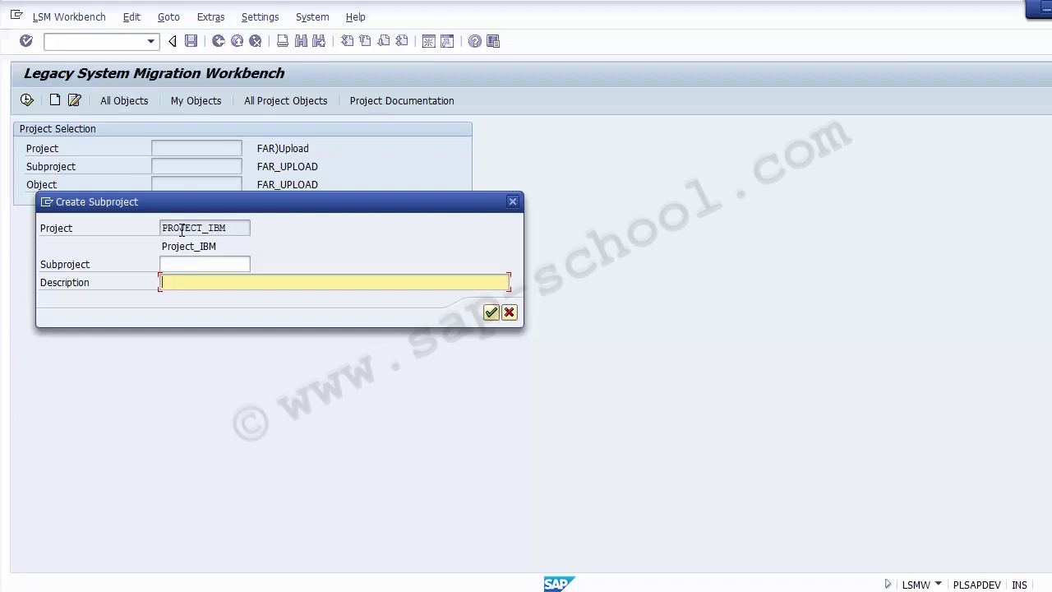
- Enter GL_Master as the subproject of Project_IBM, then replace it with Accoounting
key("shift+Tab")
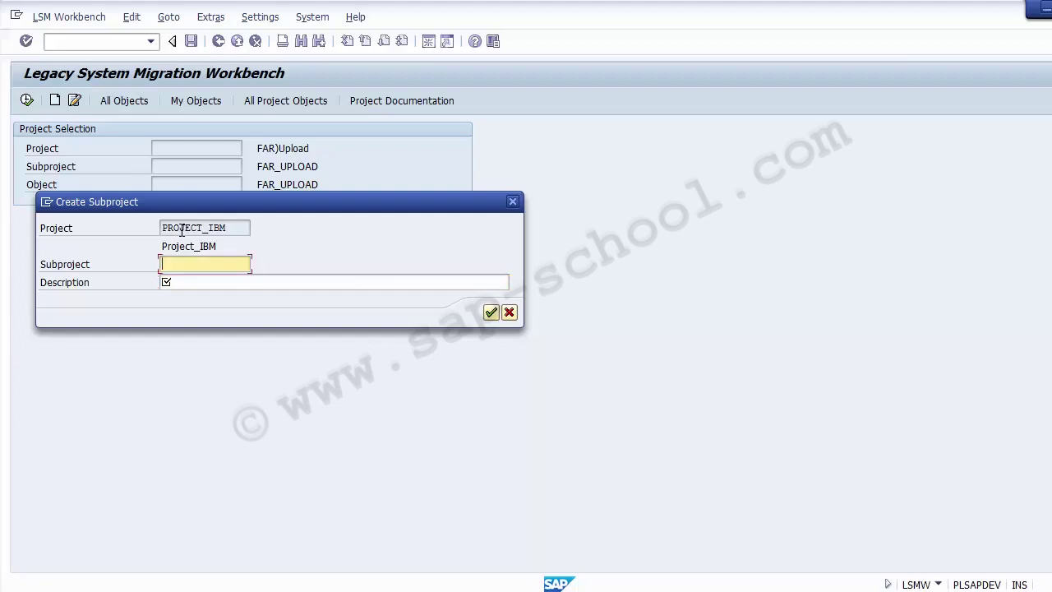
type("GL_Master")
key("Tab")
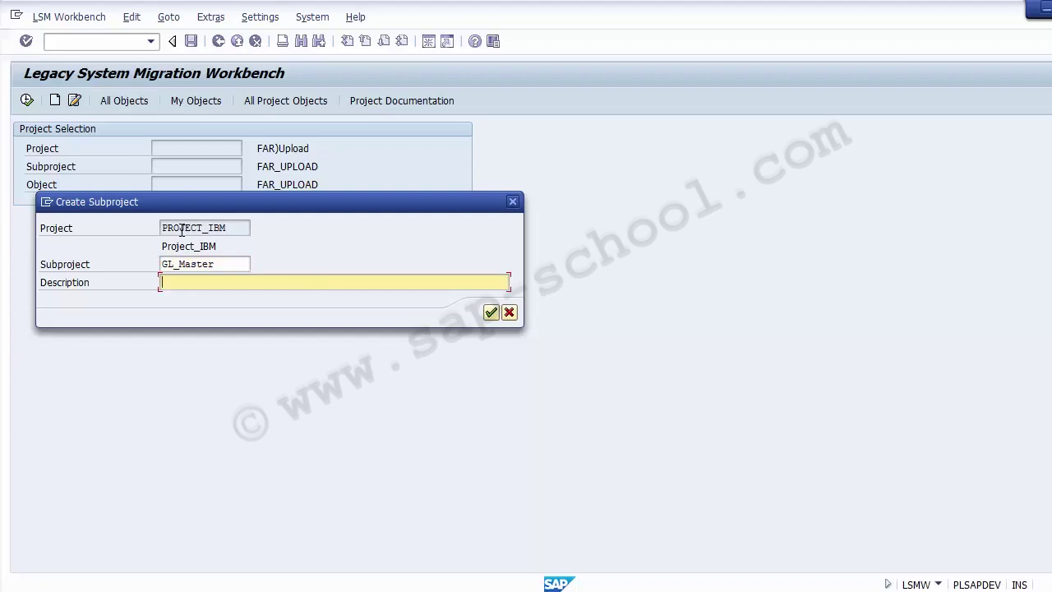
key("shift+Tab")
key("shift+End")
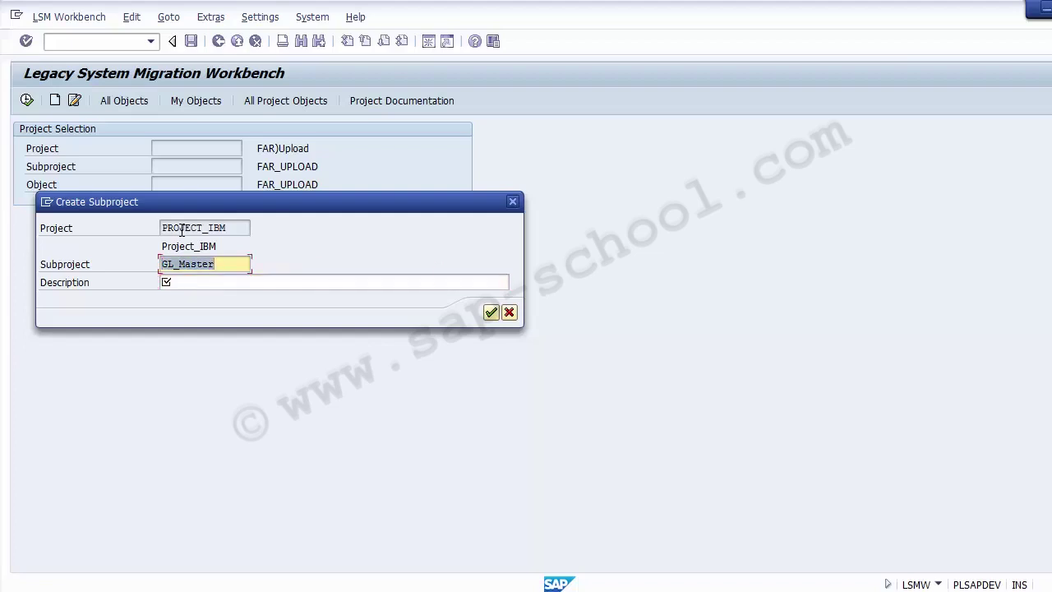
key("Delete")
type("A")
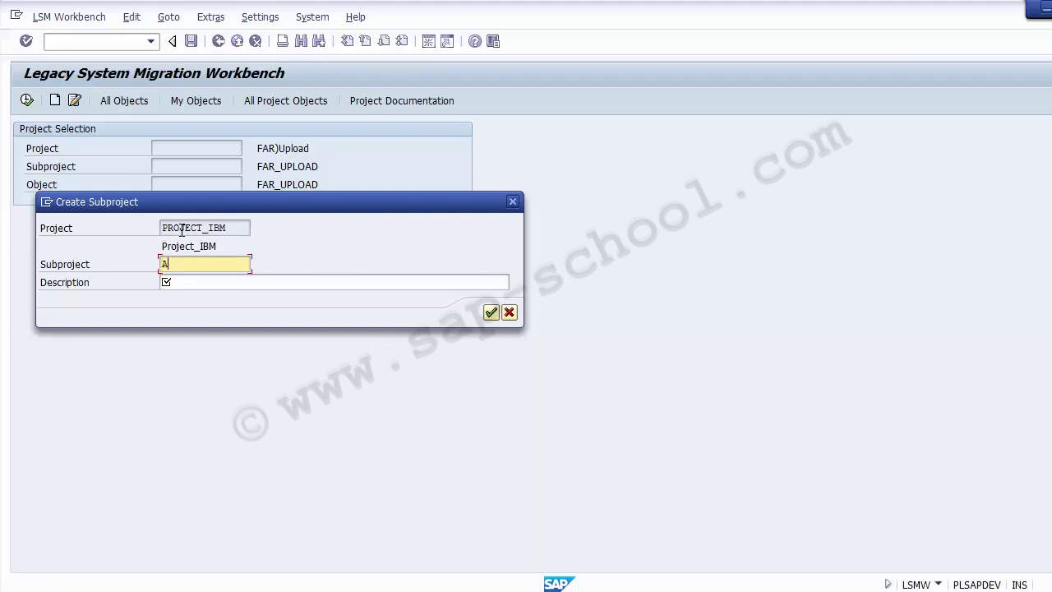
type("ccoounting")
key("Tab")
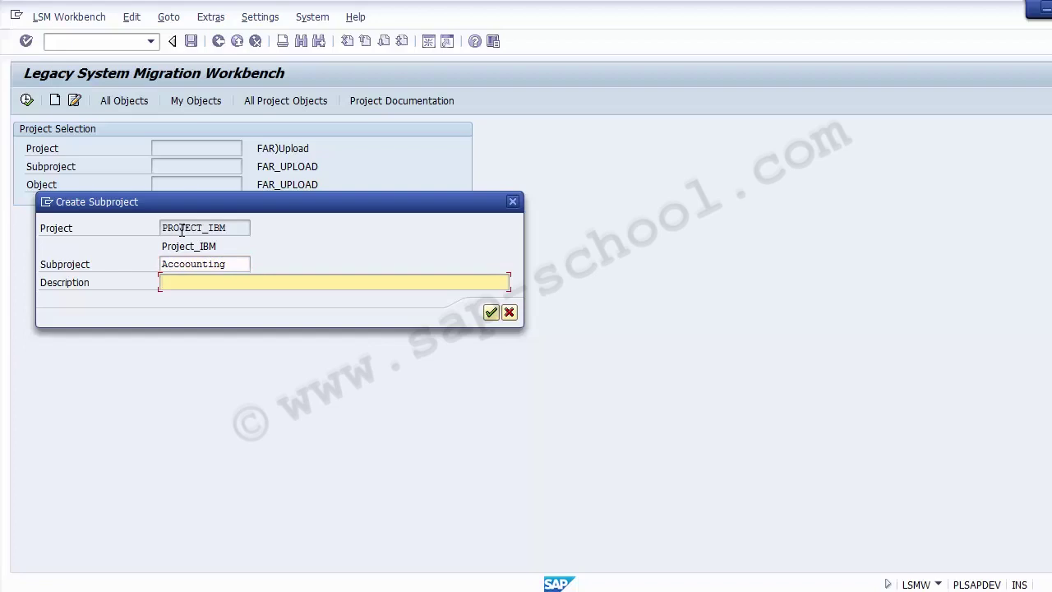
- Enter GL Master as the subproject description, then cancel creating the subproject
type("GL MAster")
key("Left")
key("Left")
key("Left")
key("BackSpace")
type("a")
key("shift+Tab")
key("shift+Home")
key("End")
key("Escape")
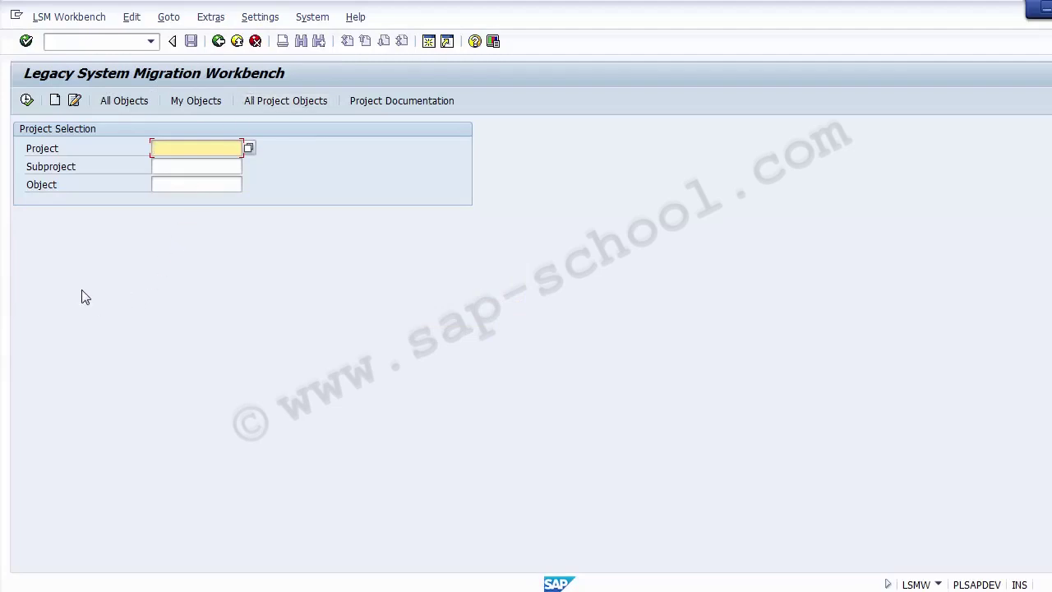
- Create a new project named Project01 with the description LSMW Demo
left_click(55, 101)
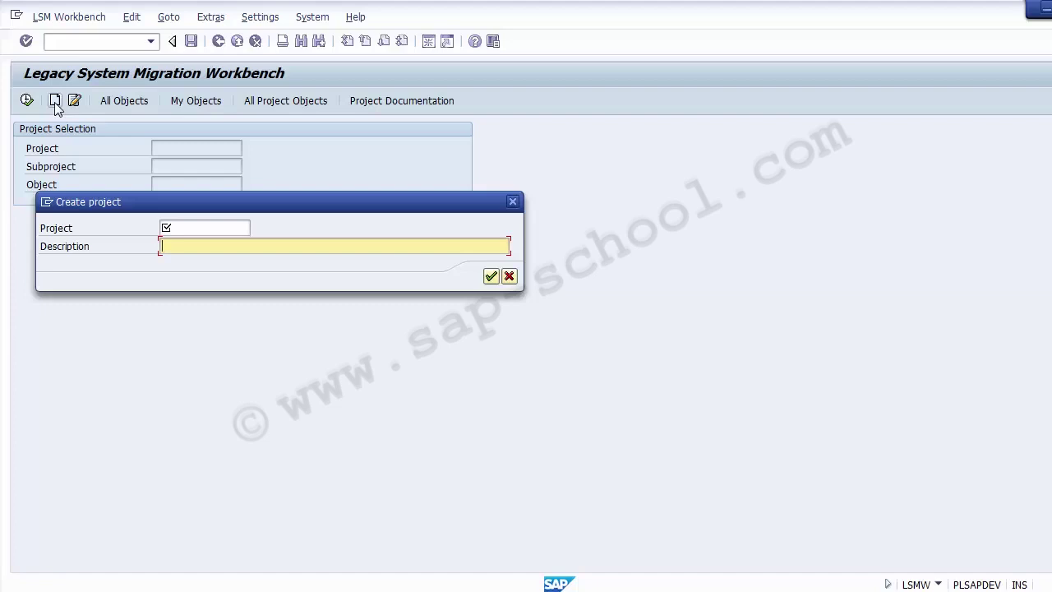
key("shift+Tab")
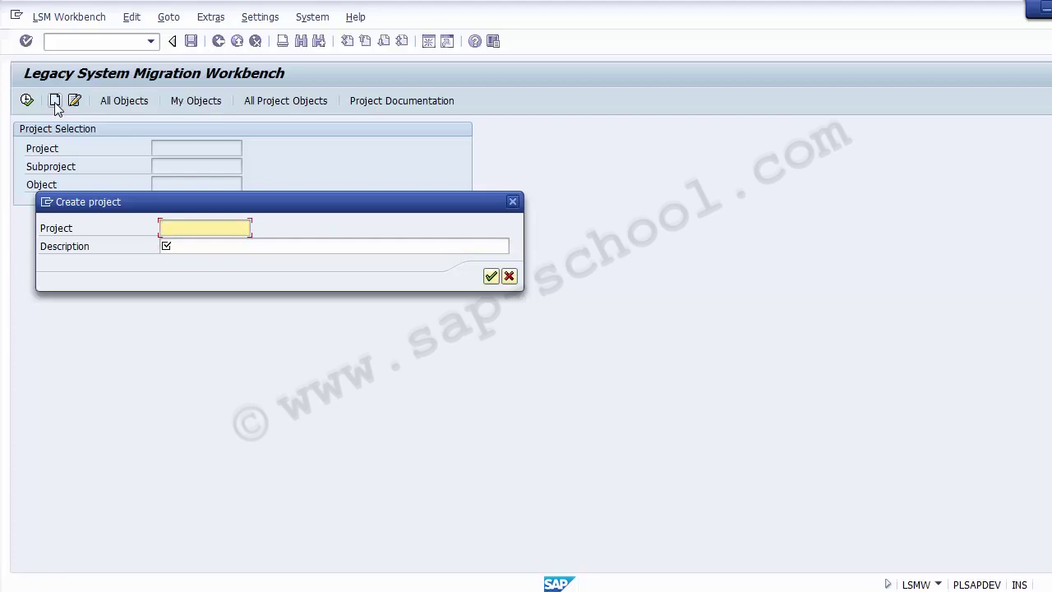
type("Proj")
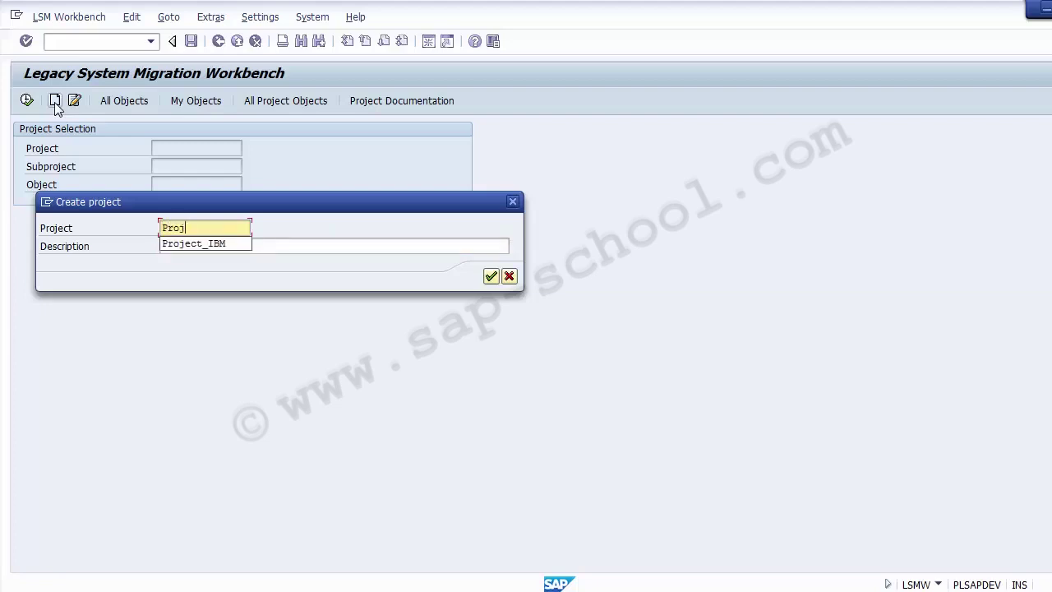
type("ect01")
key("Tab")
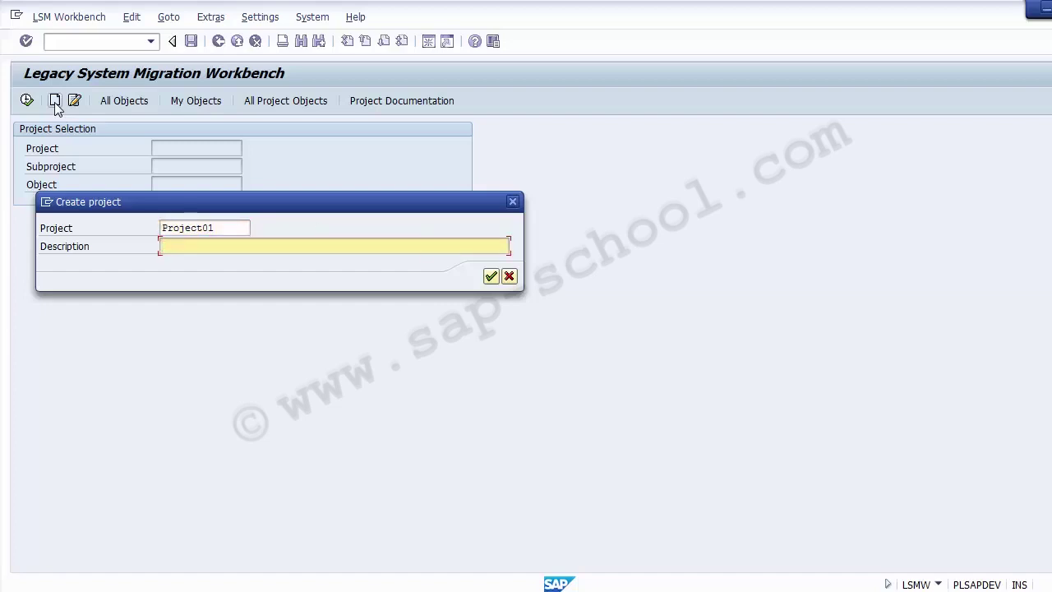
type("P")
key("BackSpace")
type("LSMW Demo")
key("Return")
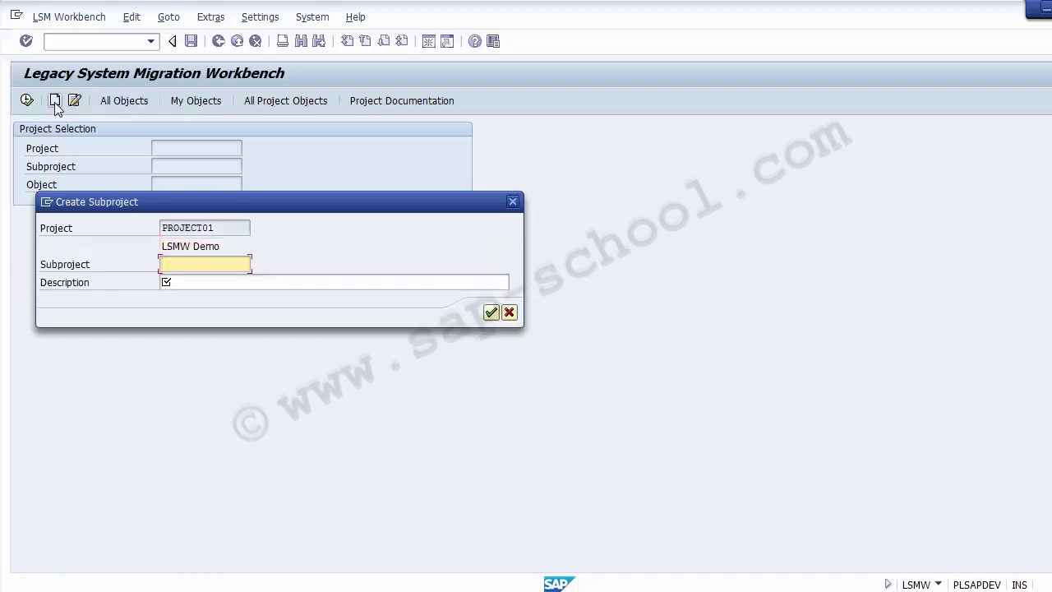
- Create the subproject Accoounting under Project01, with Accoounting as its description too
type("Accoin")
key("BackSpace")
key("BackSpace")
key("BackSpace")
key("BackSpace")
key("BackSpace")
key("BackSpace")
type("Accountig")
key("BackSpace")
type("ng")
key("Tab")
key("shift+Tab")
key("shift+End")
key("ctrl+v")
key("Tab")
key("ctrl+v")
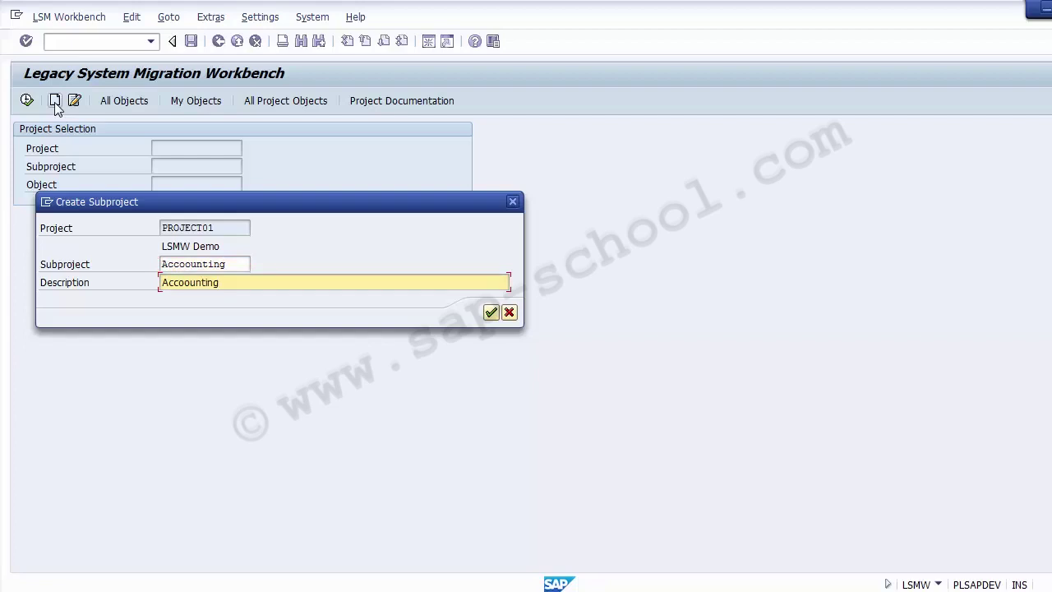
key("Return")
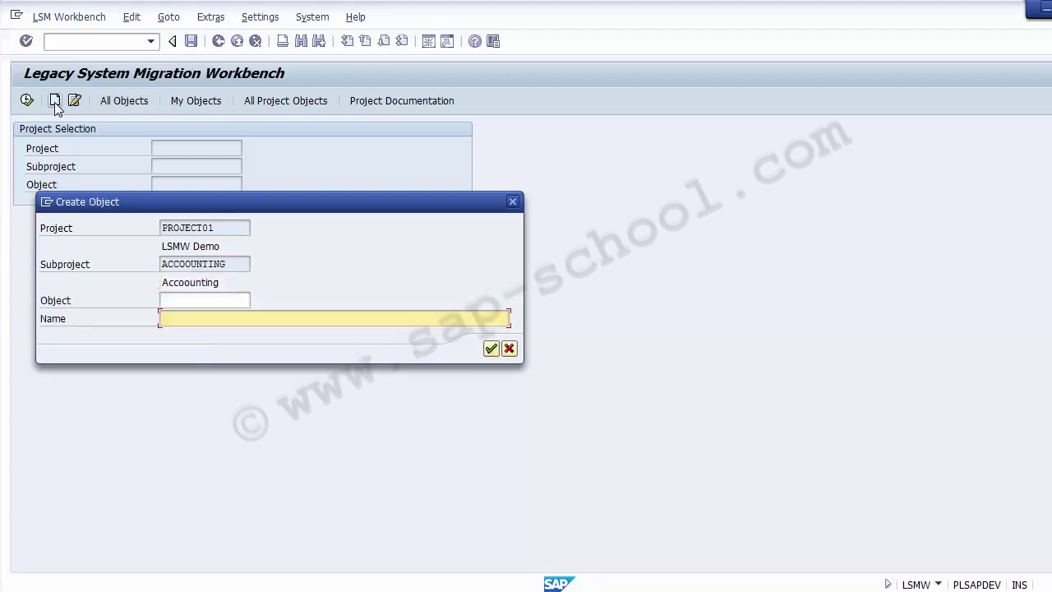
key("Tab")
key("Tab")
key("Tab")
key("Tab")
key("Tab")
key("Tab")
key("Tab")
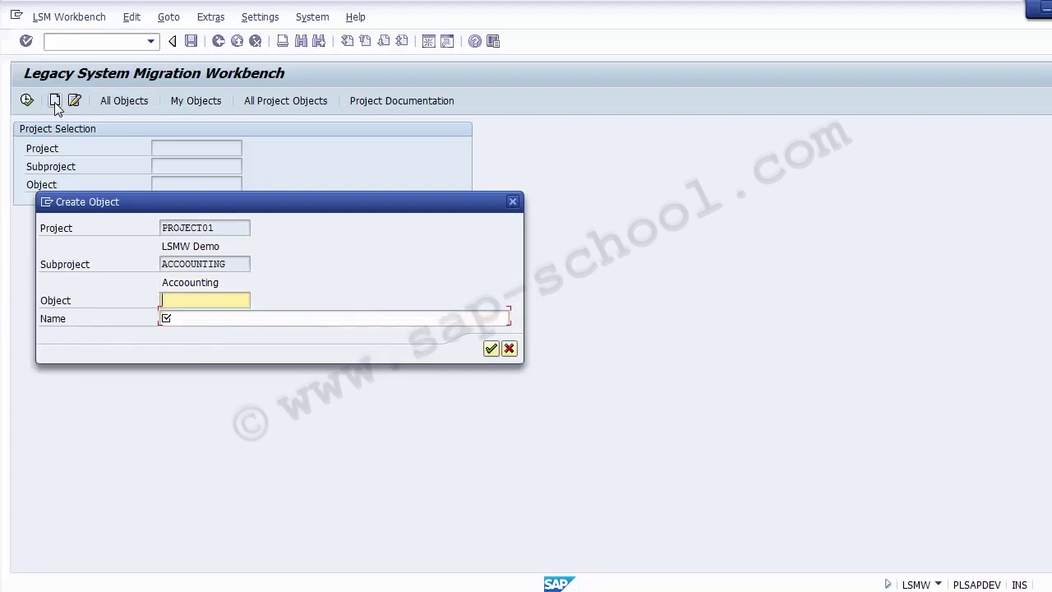
key("Tab")
key("Tab")
key("Tab")
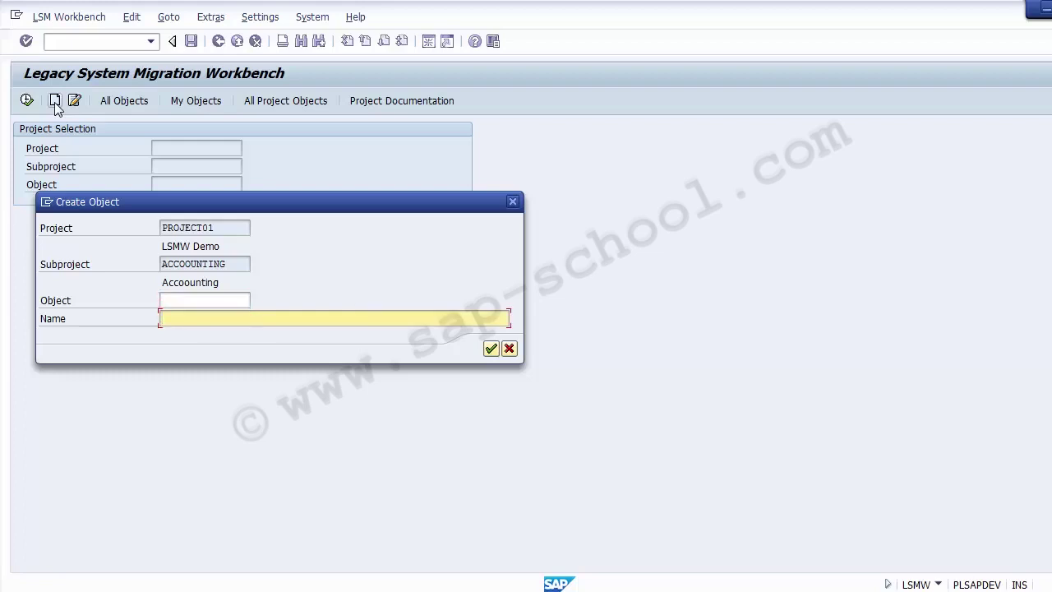
- Enter GL Master as the new object and "Create GL MAster" as its name
key("Tab")
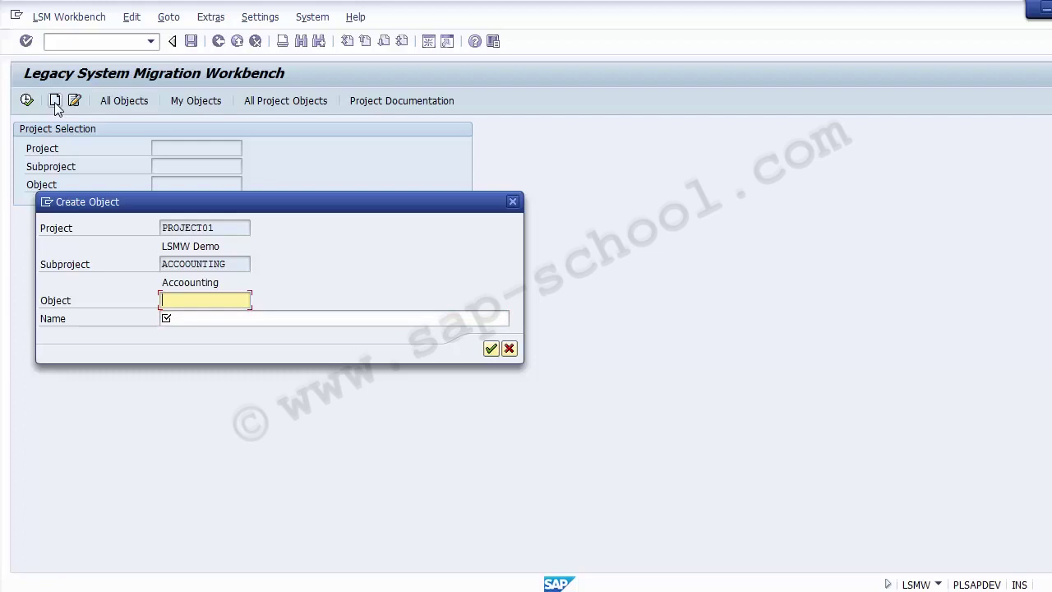
type("GL Master")
key("Tab")
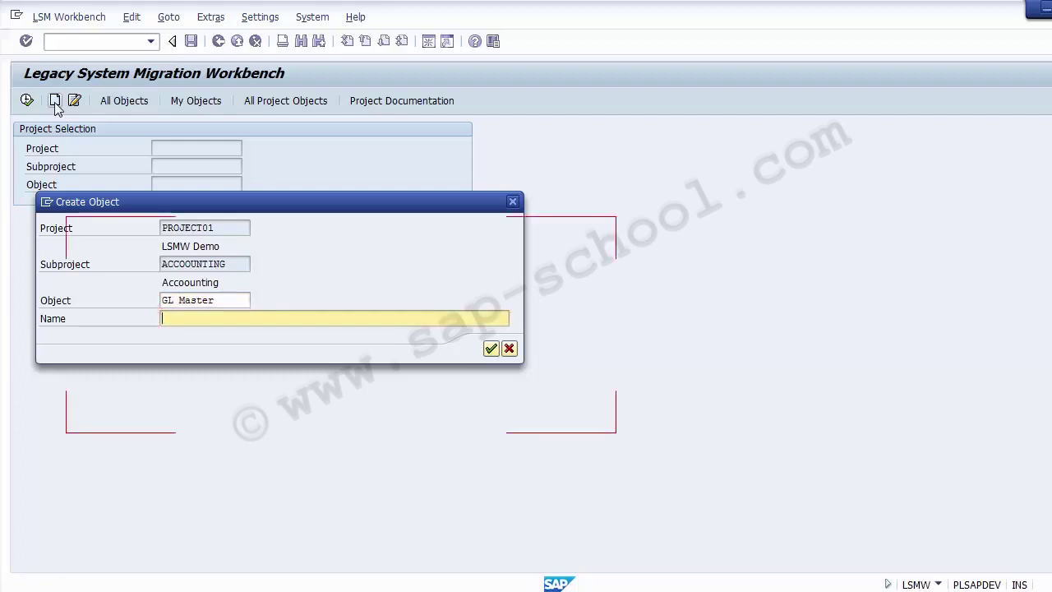
type("Cra")
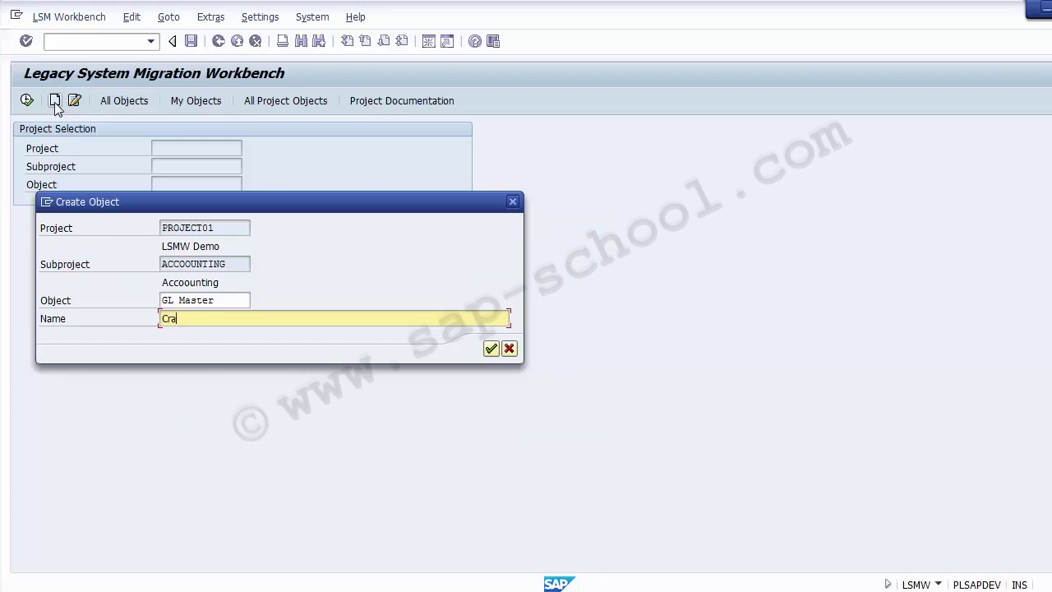
key("BackSpace")
type("eate GL MAster")
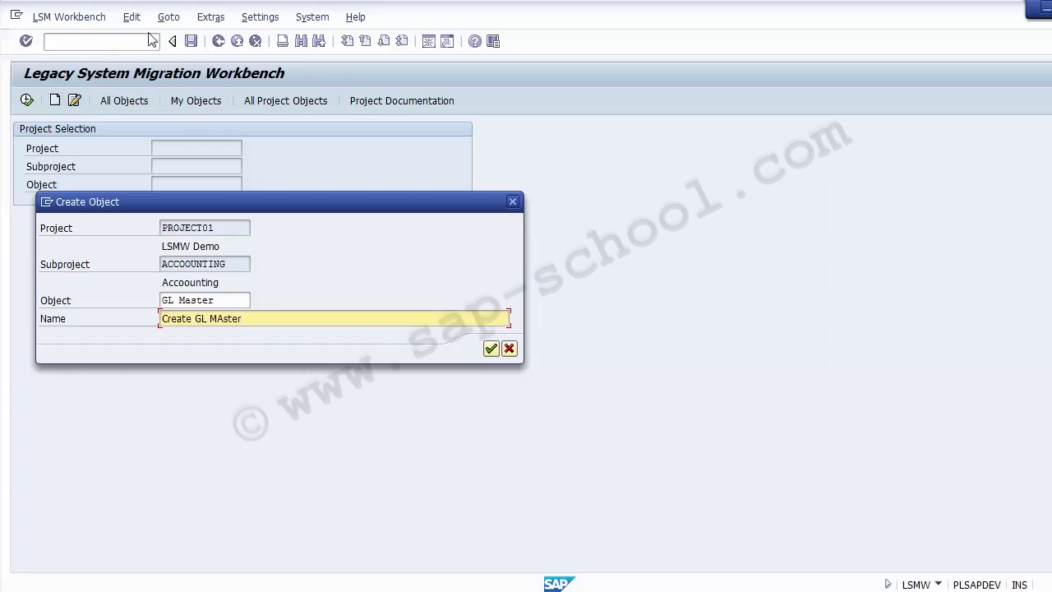
left_click(222, 229)
left_click(226, 294)
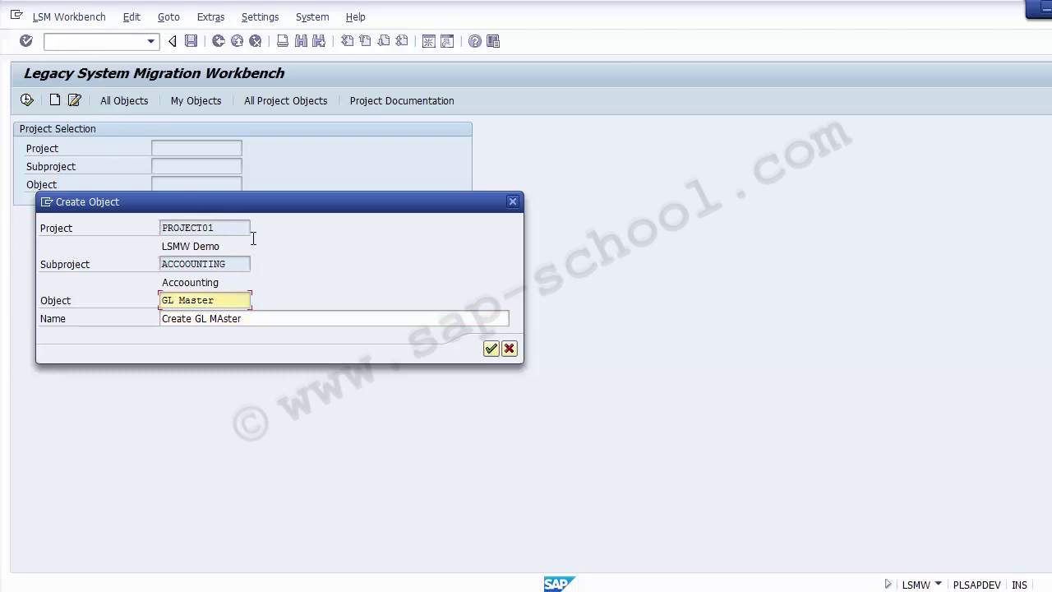
left_click_drag(231, 232, 131, 223)
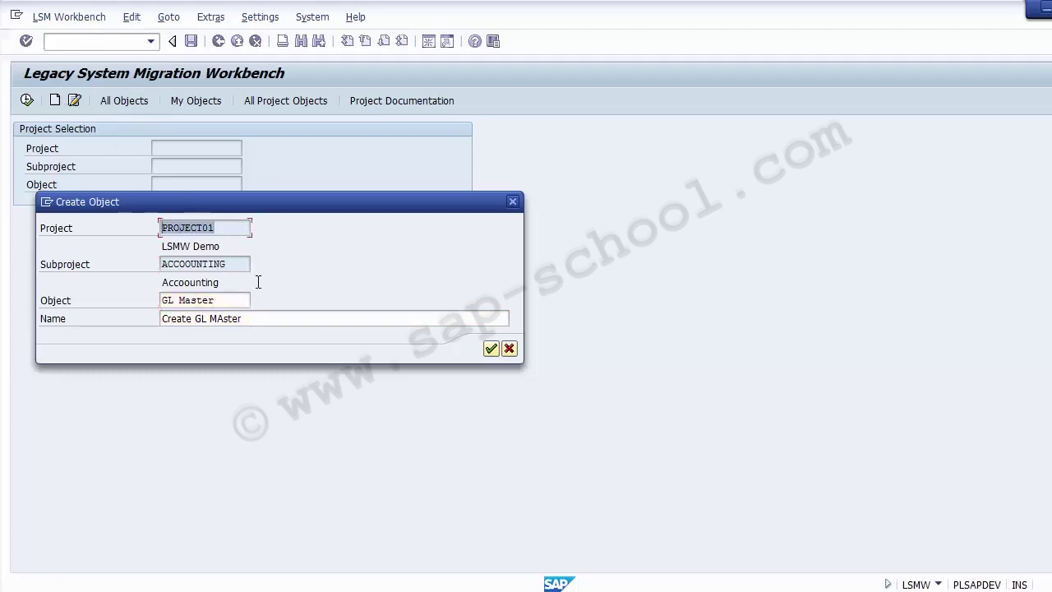
left_click(243, 263)
left_click_drag(242, 264, 160, 263)
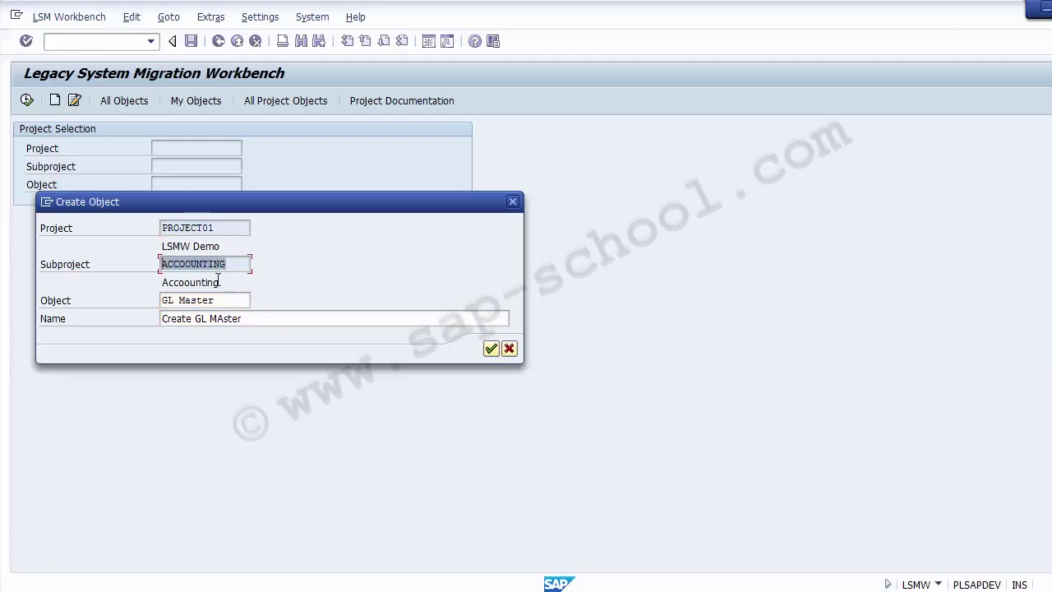
- Create the GL Master object under subproject Accoounting of Project01
left_click(240, 300)
left_click_drag(219, 300, 139, 300)
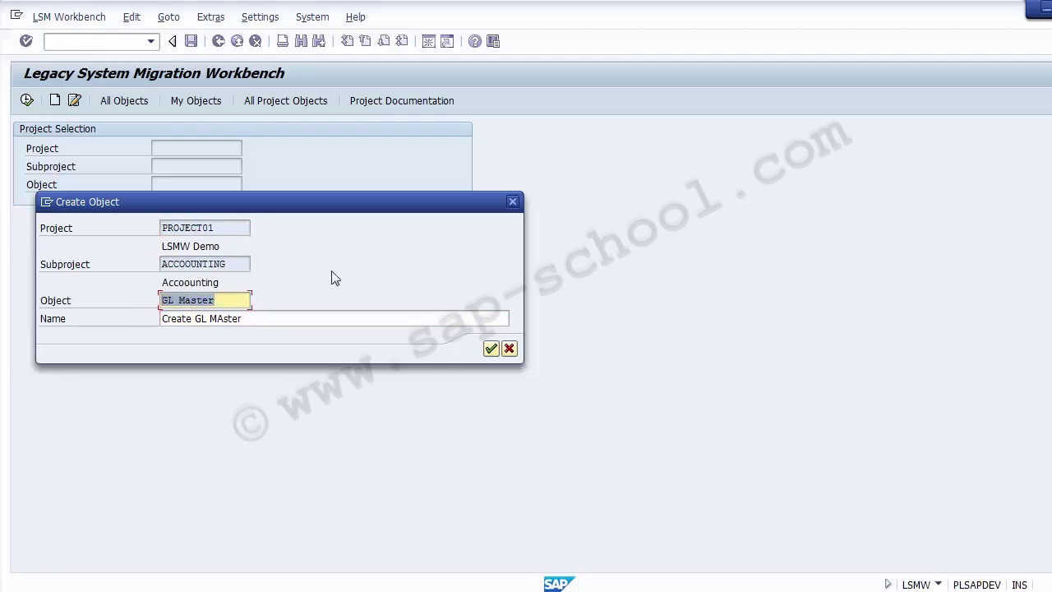
left_click(230, 301)
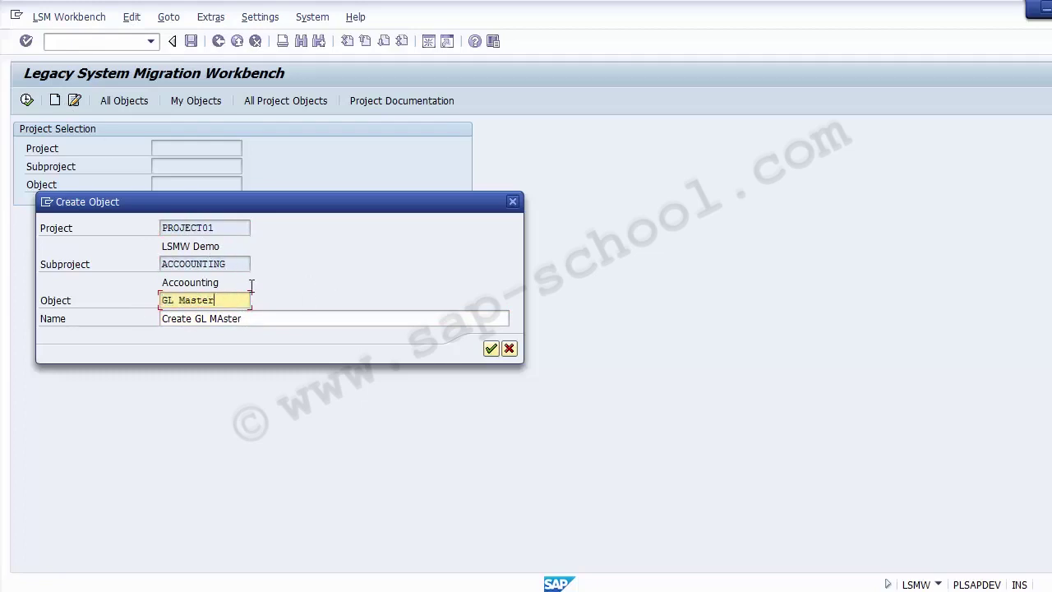
left_click(491, 350)
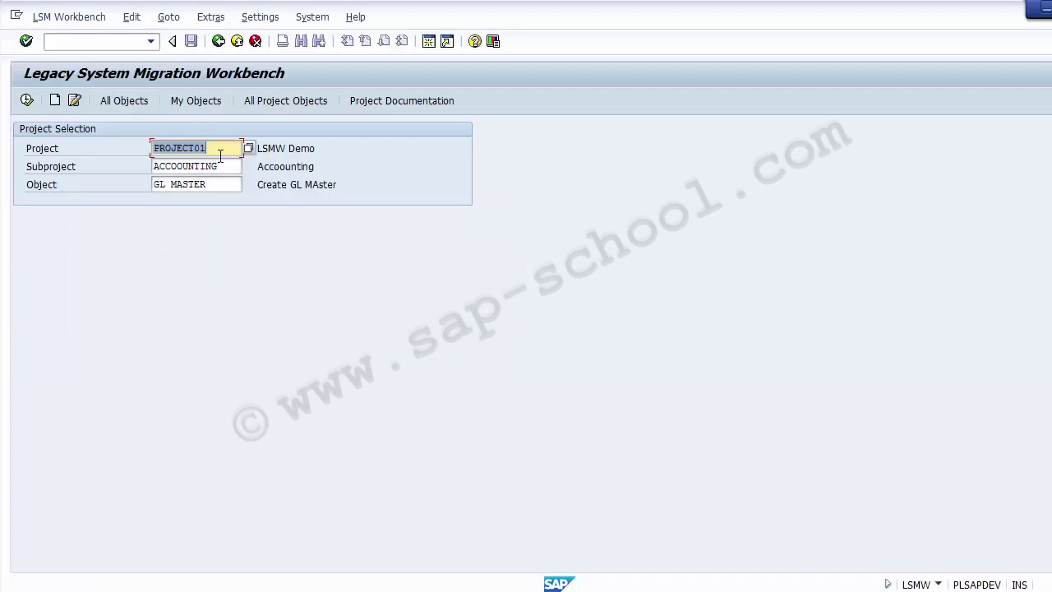
- Open the list of LSMW process steps for the GL MASTER object in Project01, subproject Accoounting
left_click(222, 185)
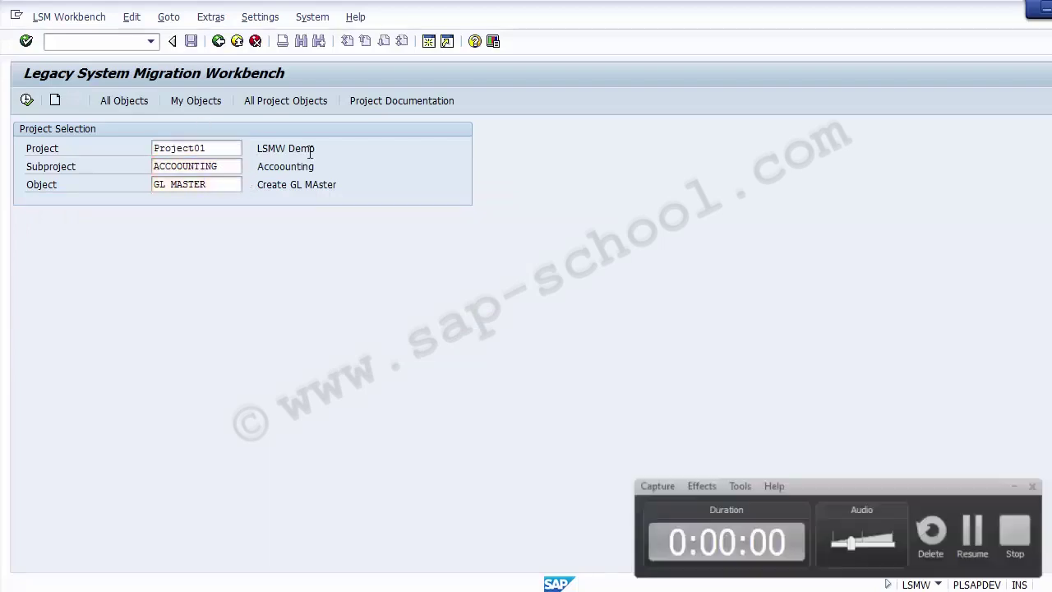
left_click(288, 149)
left_click(285, 166)
left_click(275, 149)
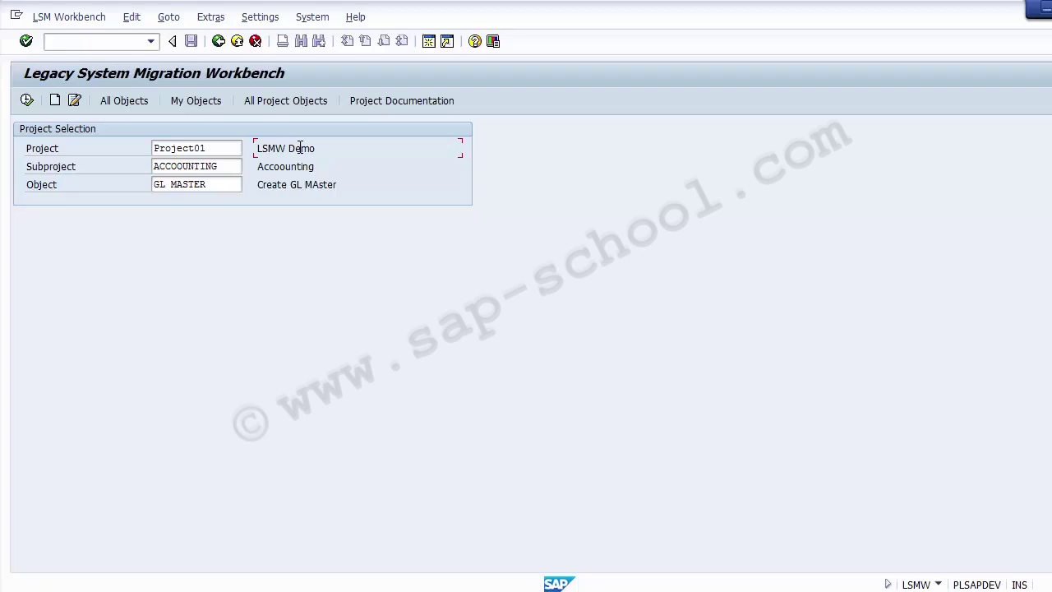
left_click(233, 148)
left_click(231, 167)
left_click(230, 184)
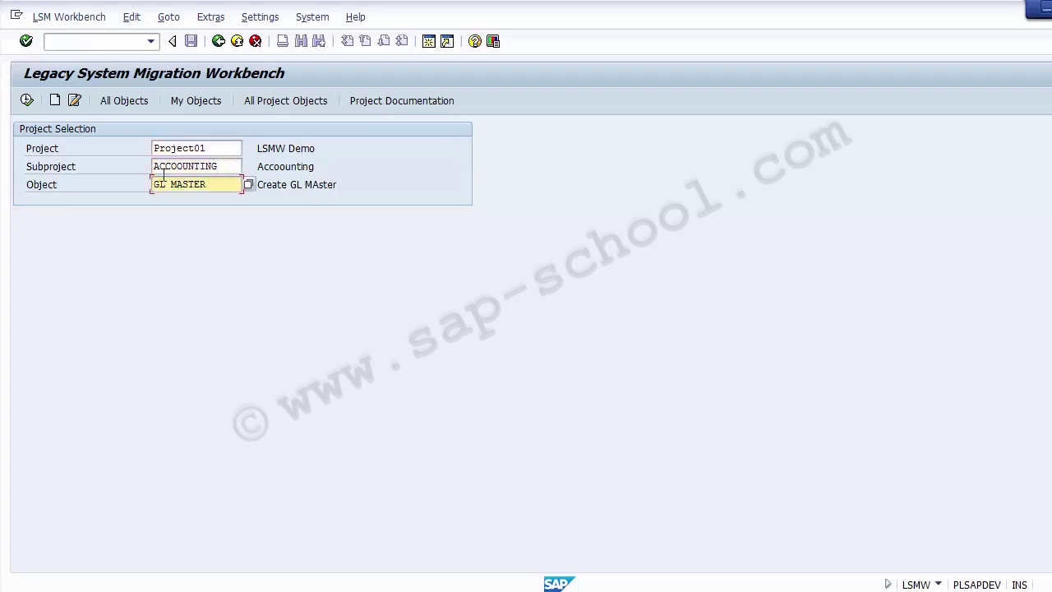
left_click(26, 101)
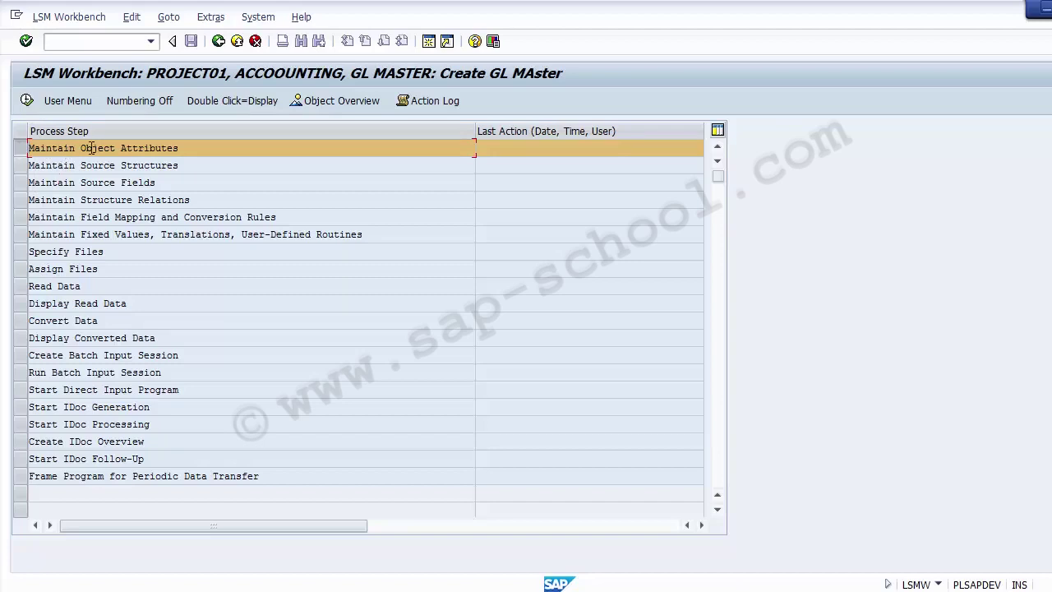
- Select the Maintain Object Attributes process step and execute it
left_click_drag(177, 148, 26, 143)
left_click(46, 148)
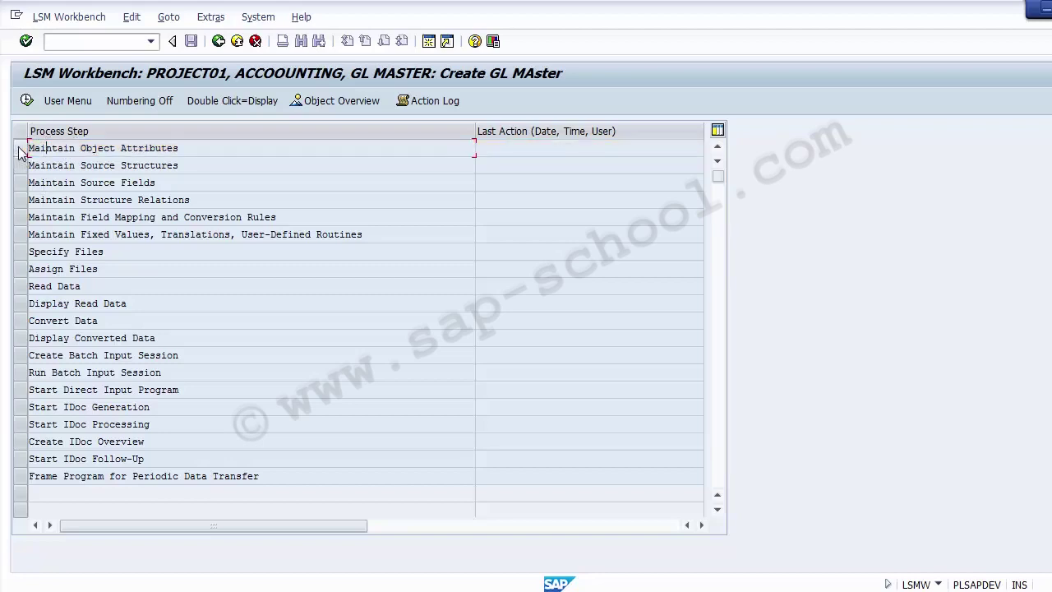
left_click(20, 150)
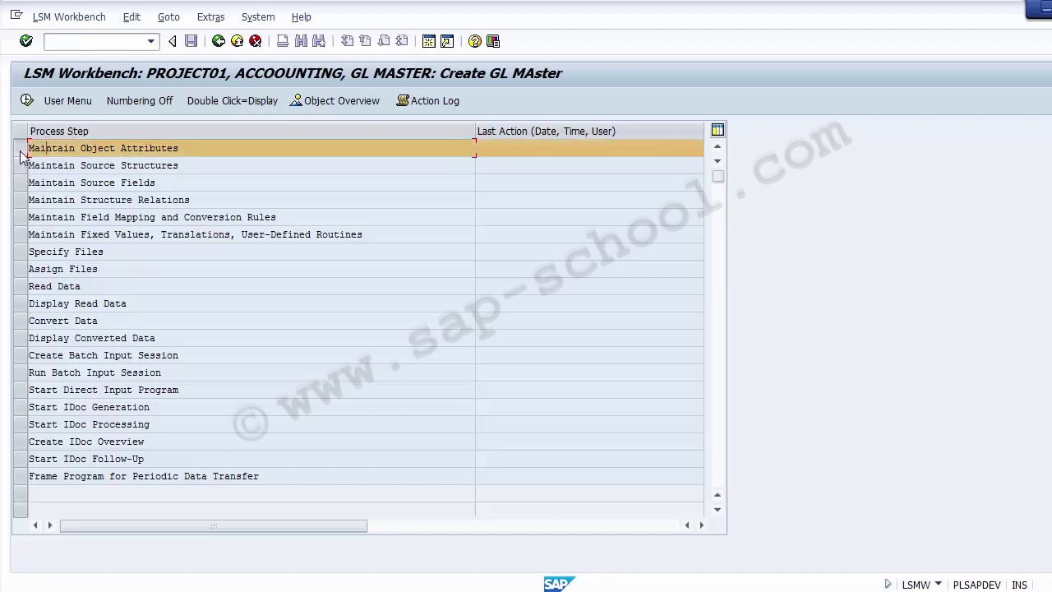
left_click(27, 101)
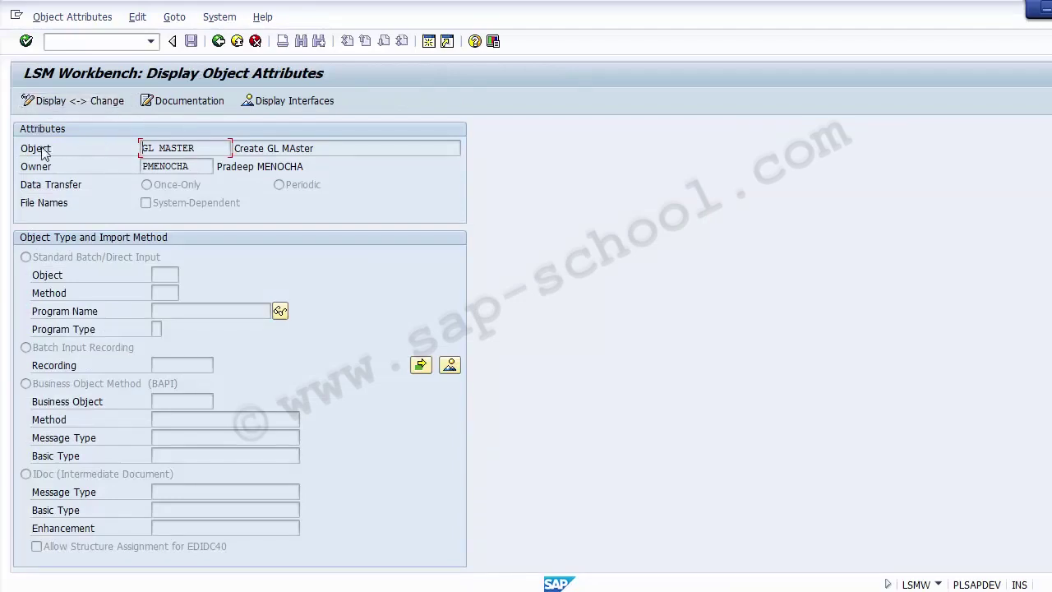
- Switch the GL MASTER object attributes from display to change mode
left_click_drag(207, 149, 135, 150)
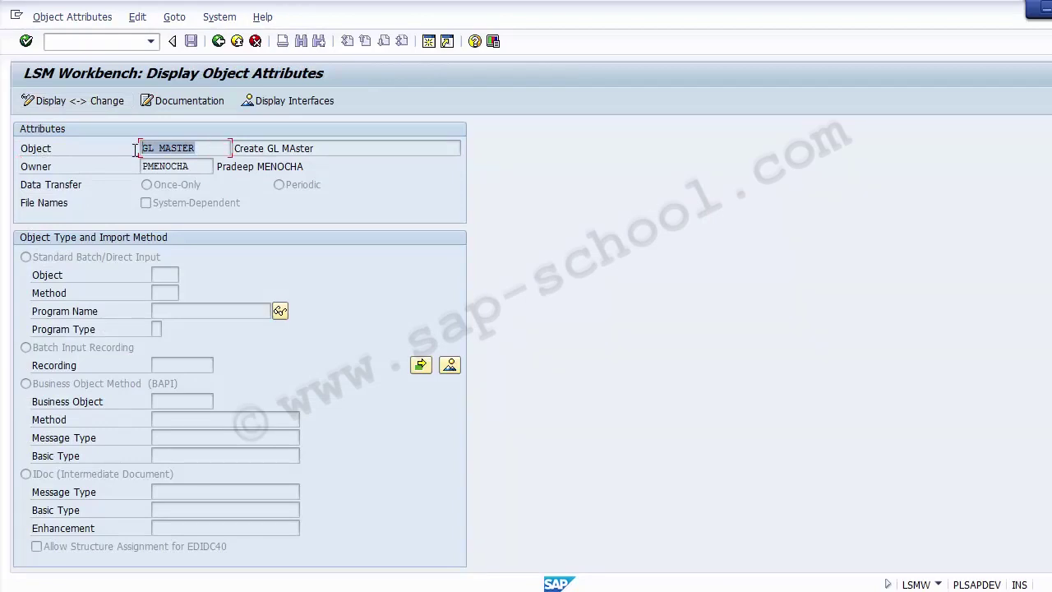
left_click_drag(348, 145, 228, 143)
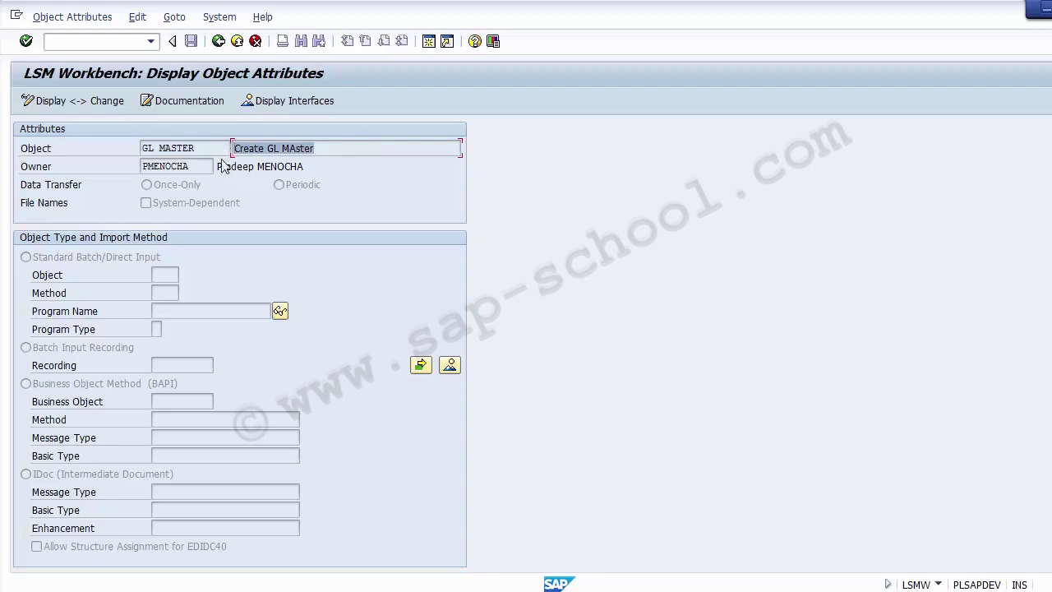
left_click(60, 187)
left_click(169, 191)
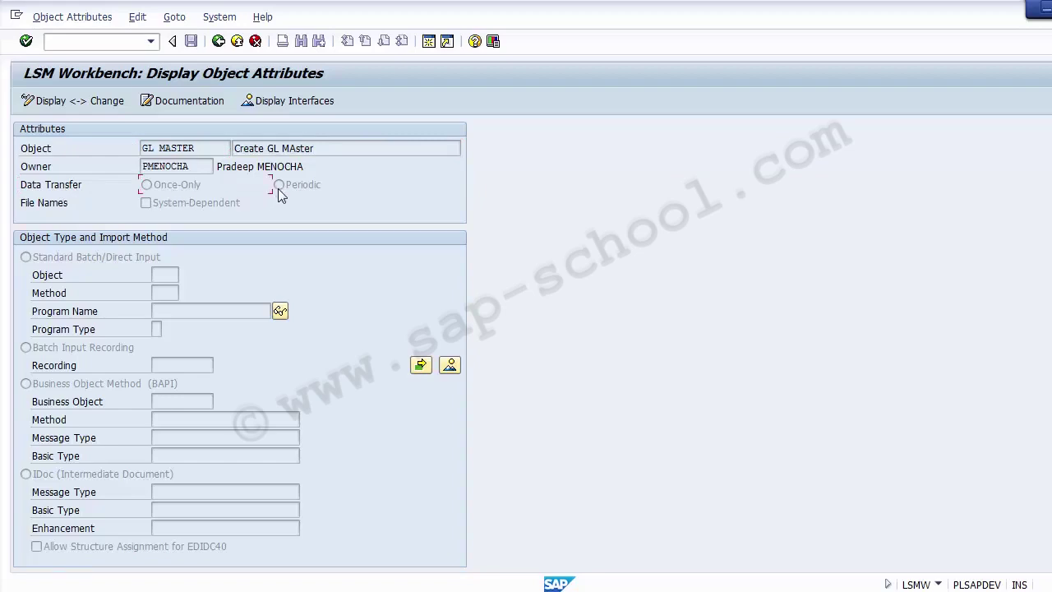
left_click(37, 185)
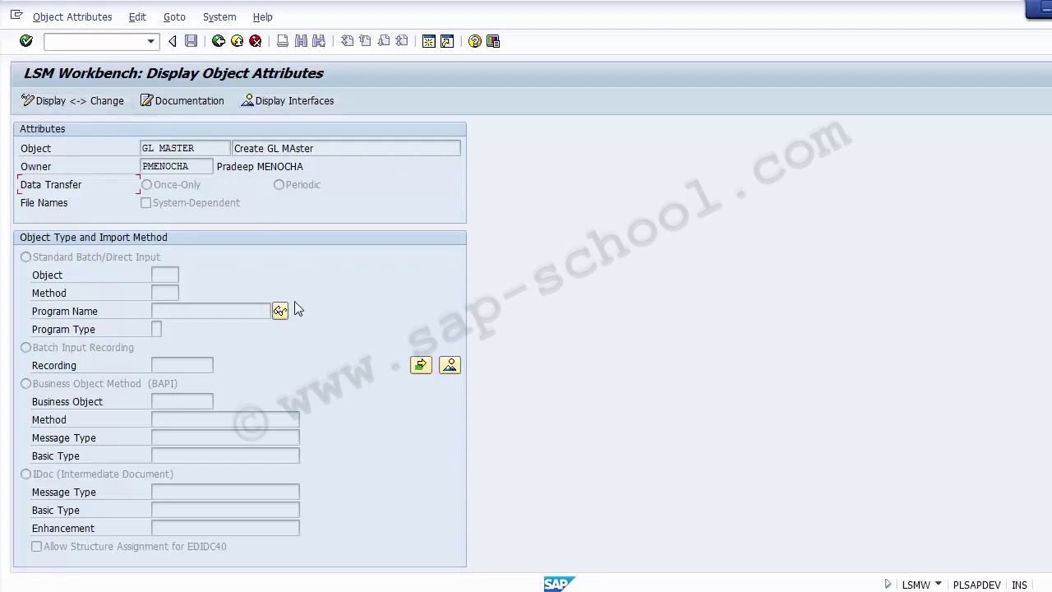
left_click(81, 105)
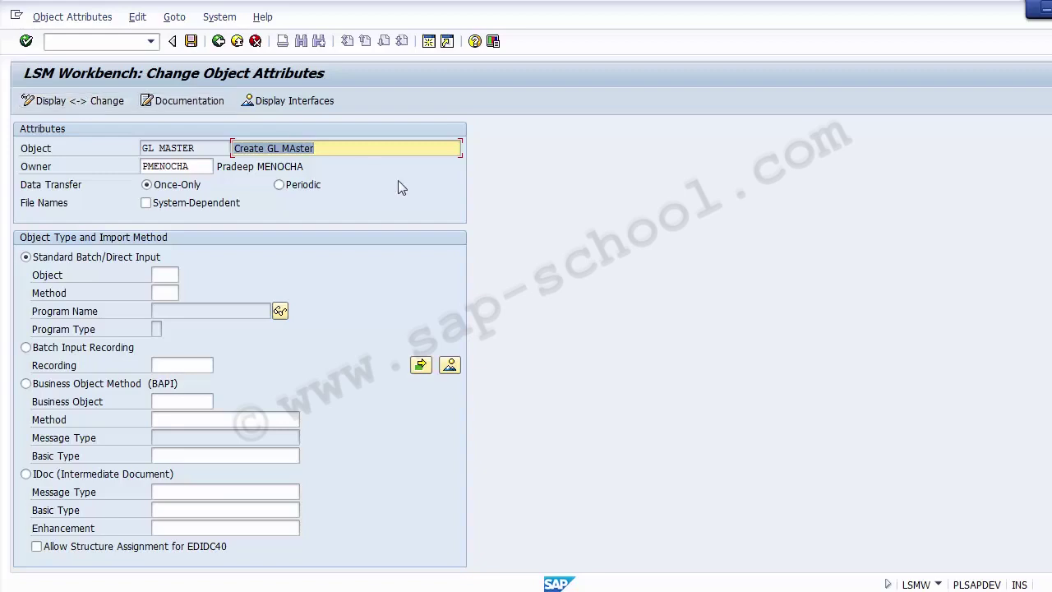
left_click(349, 147)
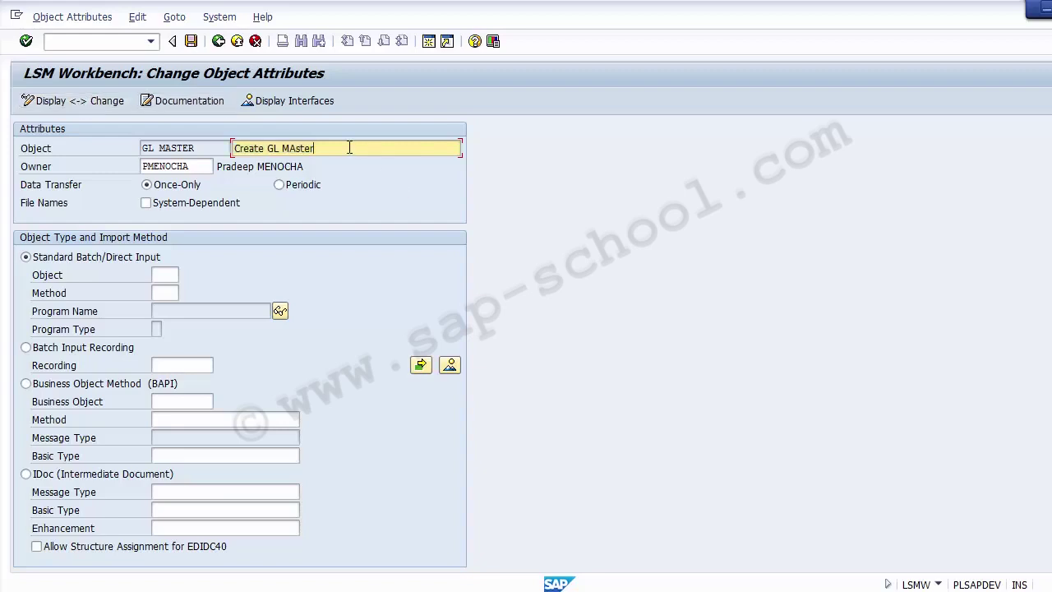
- Set the object's data transfer to Periodic
left_click(59, 189)
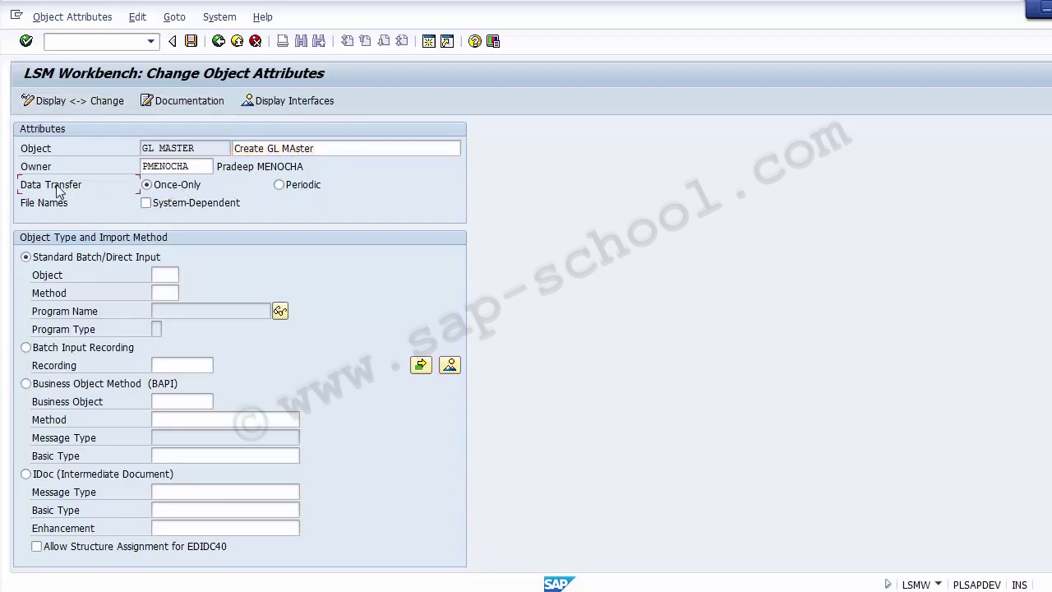
left_click(191, 191)
left_click(312, 190)
left_click(177, 185)
left_click(299, 187)
- Choose Batch Input Recording as the import method and enter ZFS00 as the recording
left_click(116, 262)
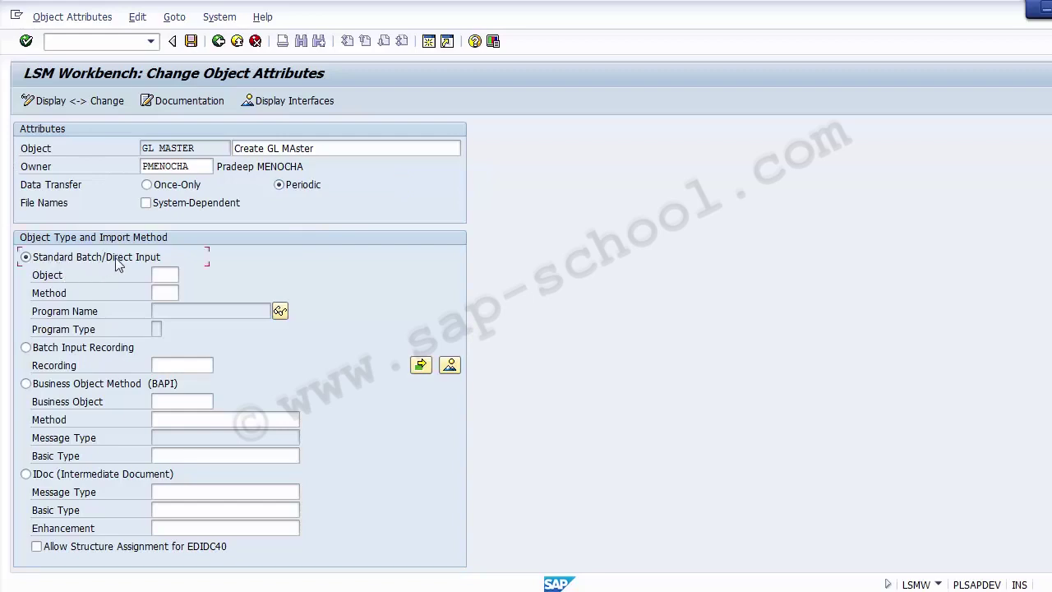
left_click(71, 386)
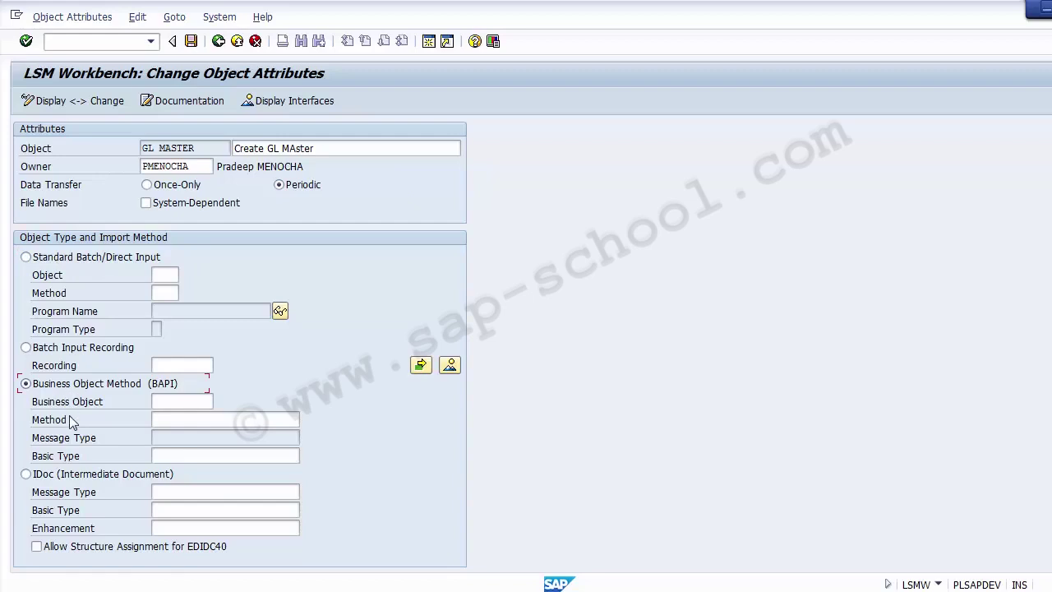
left_click(62, 481)
left_click(64, 261)
left_click(102, 387)
left_click(31, 348)
left_click(178, 371)
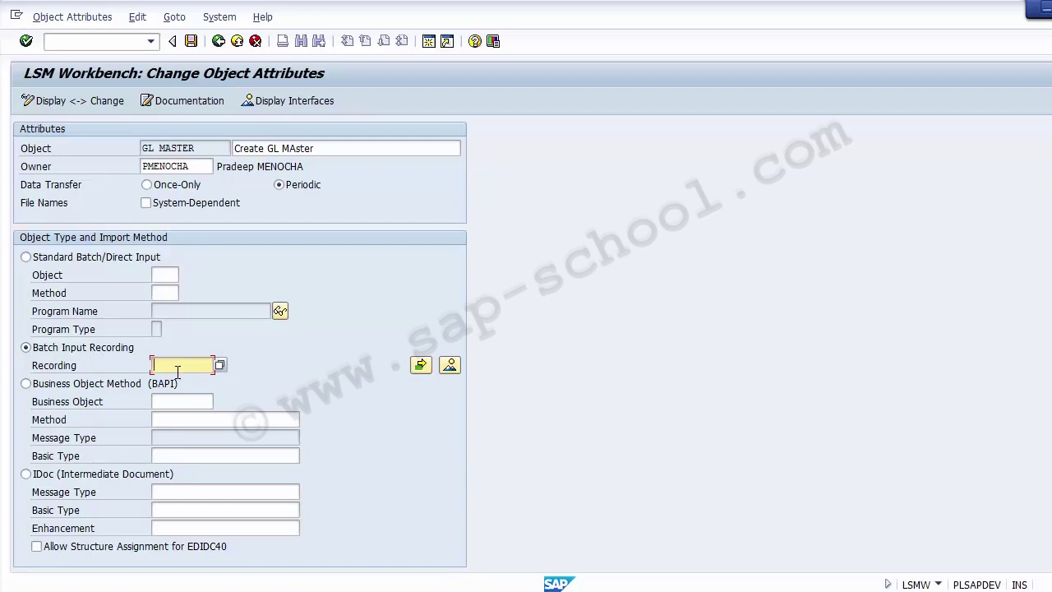
type("ZFSO")
type("00")
left_click_drag(199, 367, 146, 364)
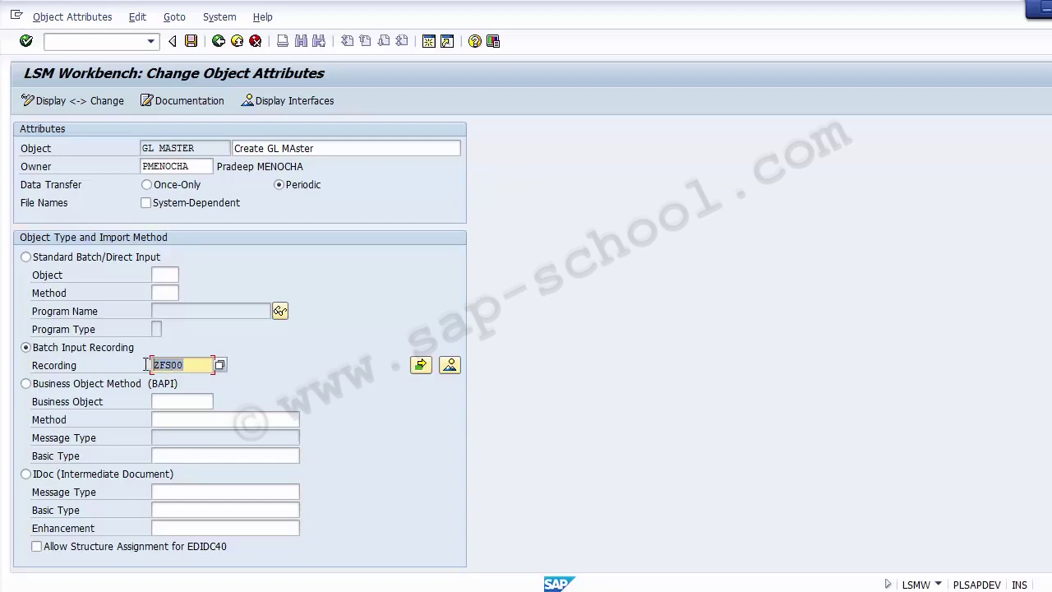
- Create recording ZFS00 with the description Create GL Master in the recordings overview of Project01
left_click(450, 365)
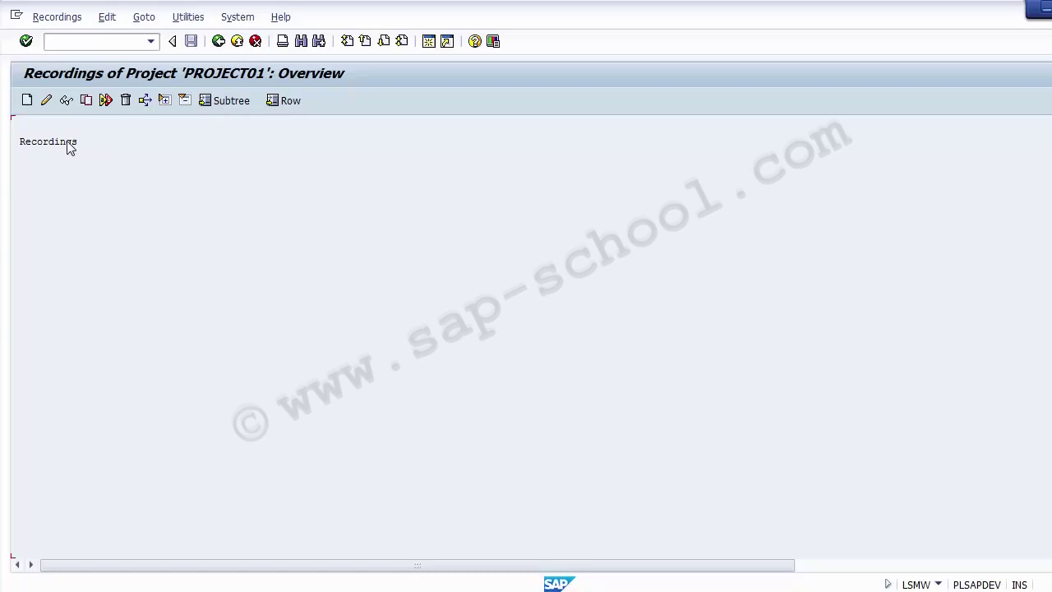
left_click(27, 100)
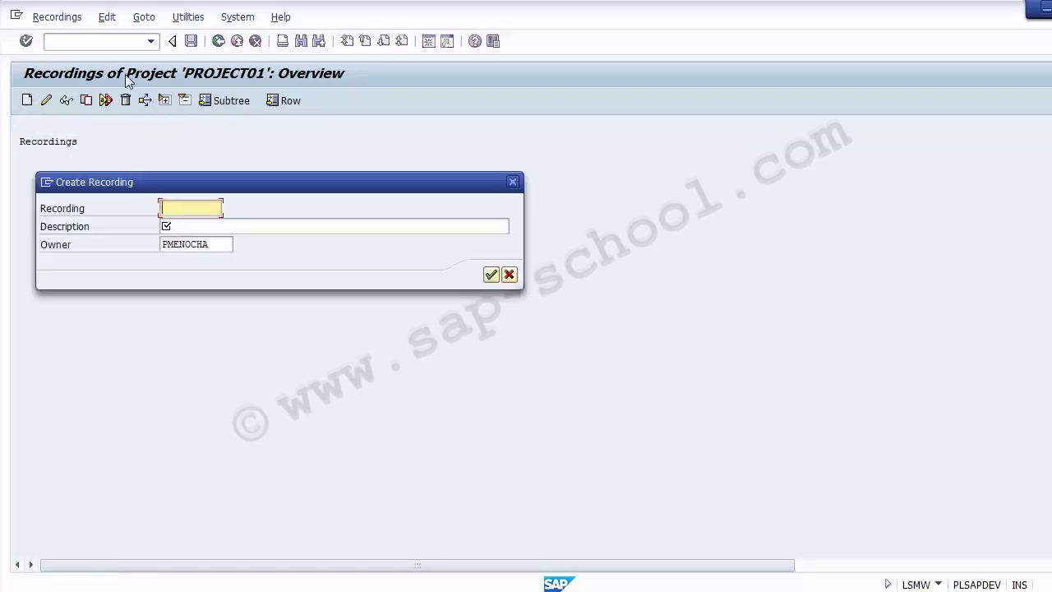
left_click_drag(182, 182, 356, 171)
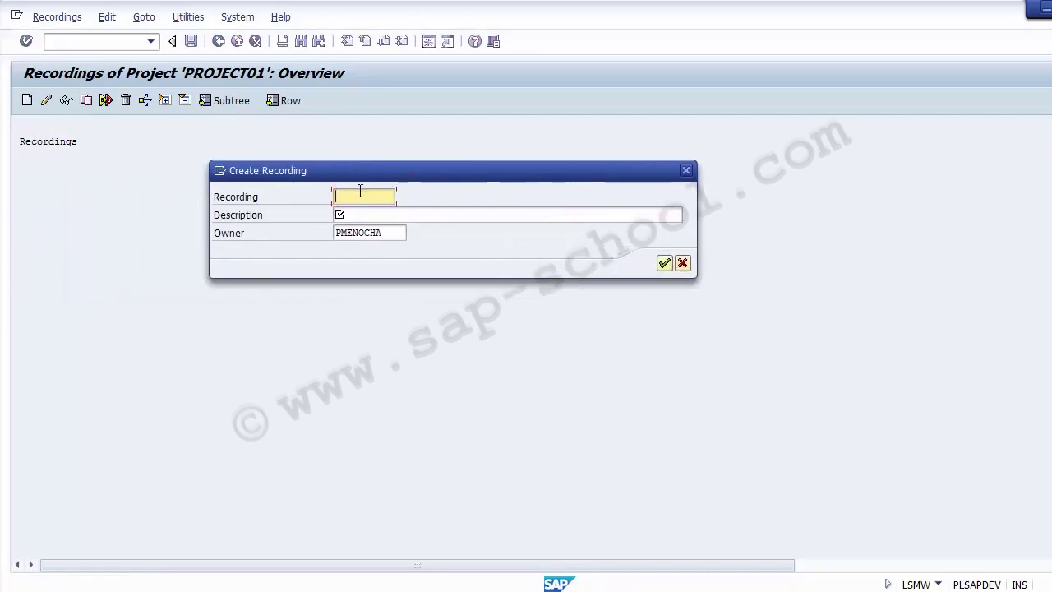
type("ZFS00")
left_click(364, 213)
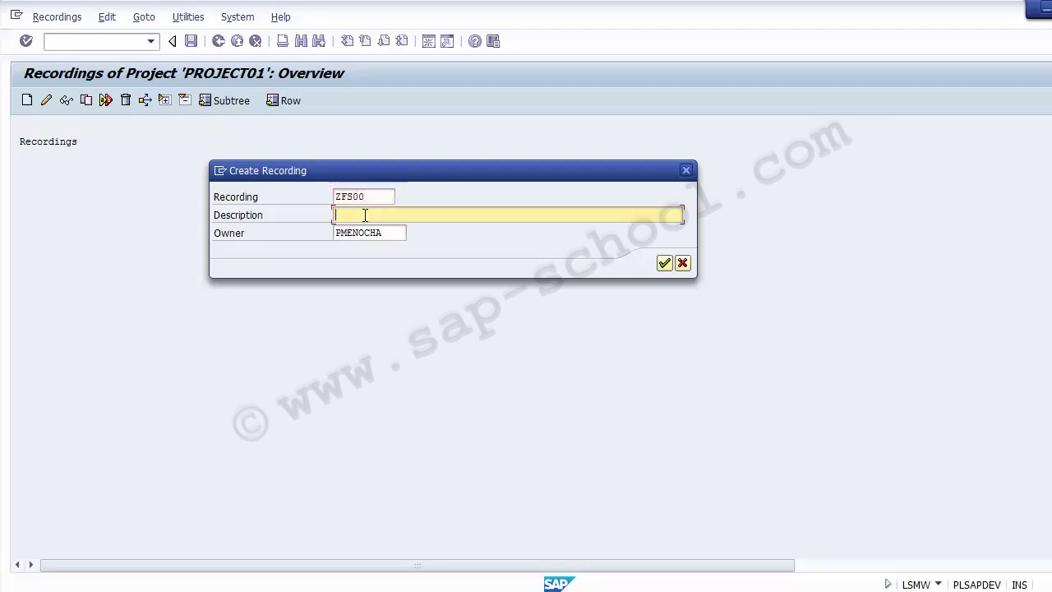
type("Create GL Master")
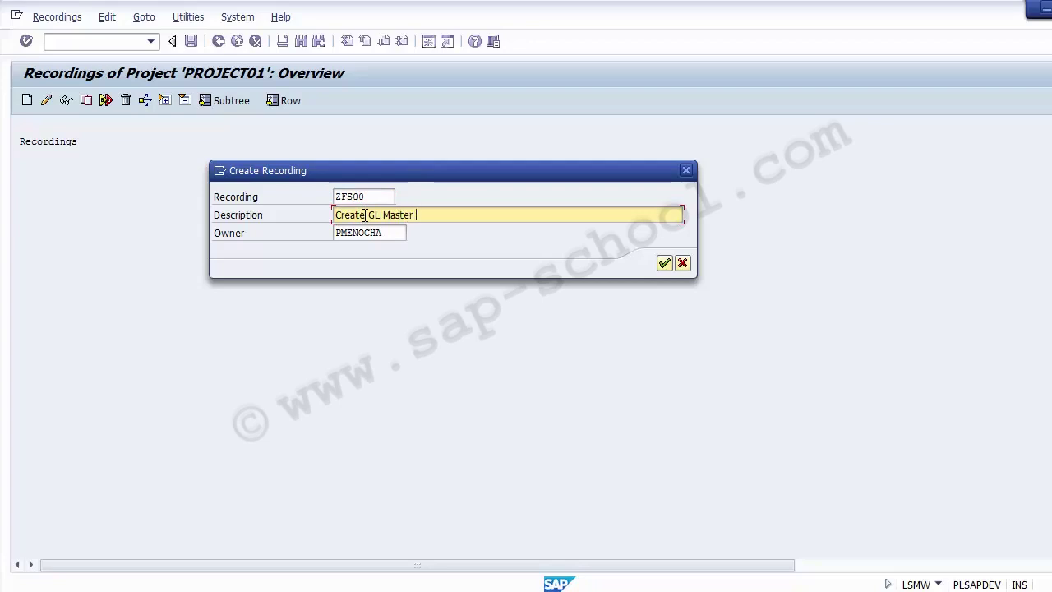
left_click(664, 263)
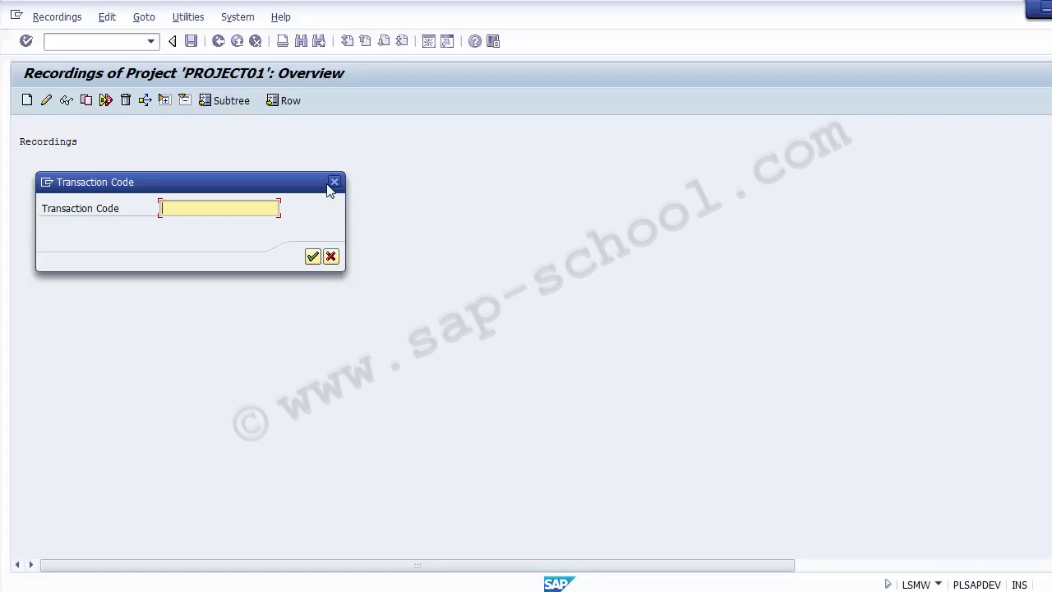
- Start the recording with transaction code FS00
type("FS00")
key("BackSpace")
key("BackSpace")
type("00")
key("F9")
key("F9")
left_click(313, 257)
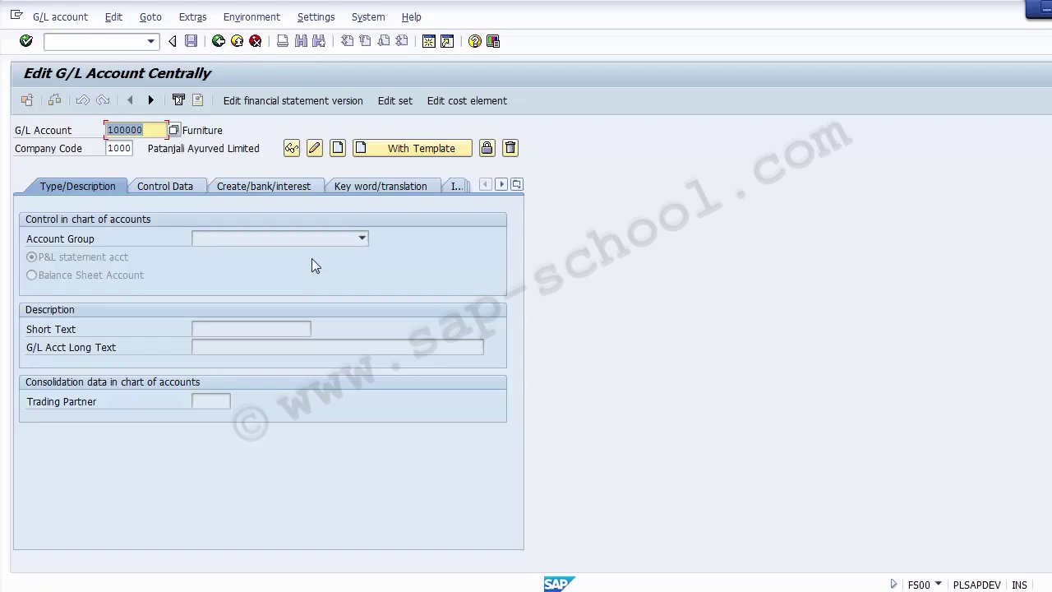
- Set the company code to 9000, clear the G/L account number and confirm the entries
key("Tab")
key("BackSpace")
key("BackSpace")
key("BackSpace")
key("BackSpace")
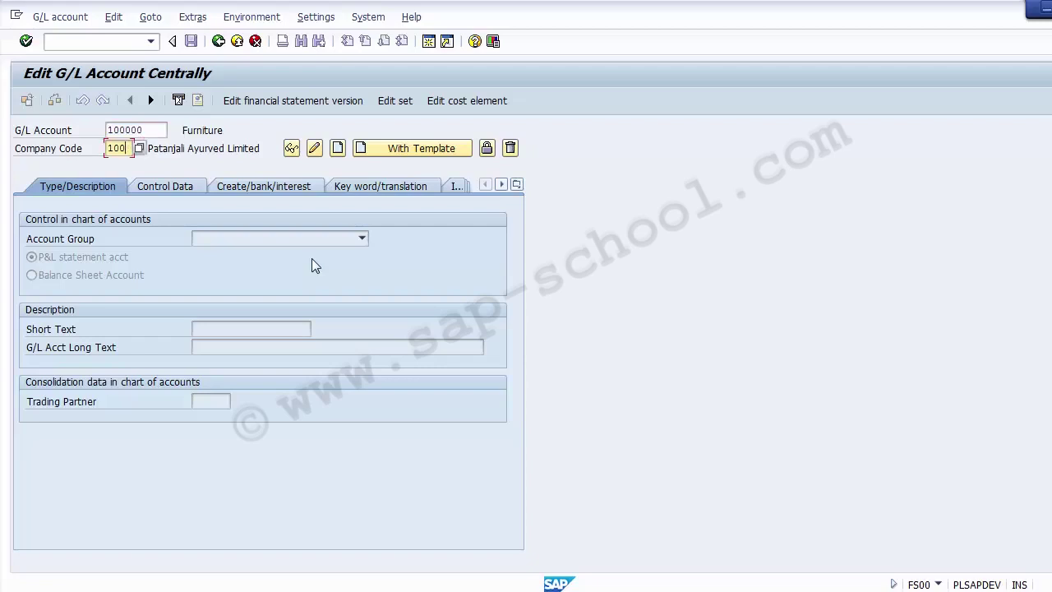
type("900")
type("0")
key("Return")
key("BackSpace")
key("BackSpace")
key("BackSpace")
key("BackSpace")
key("BackSpace")
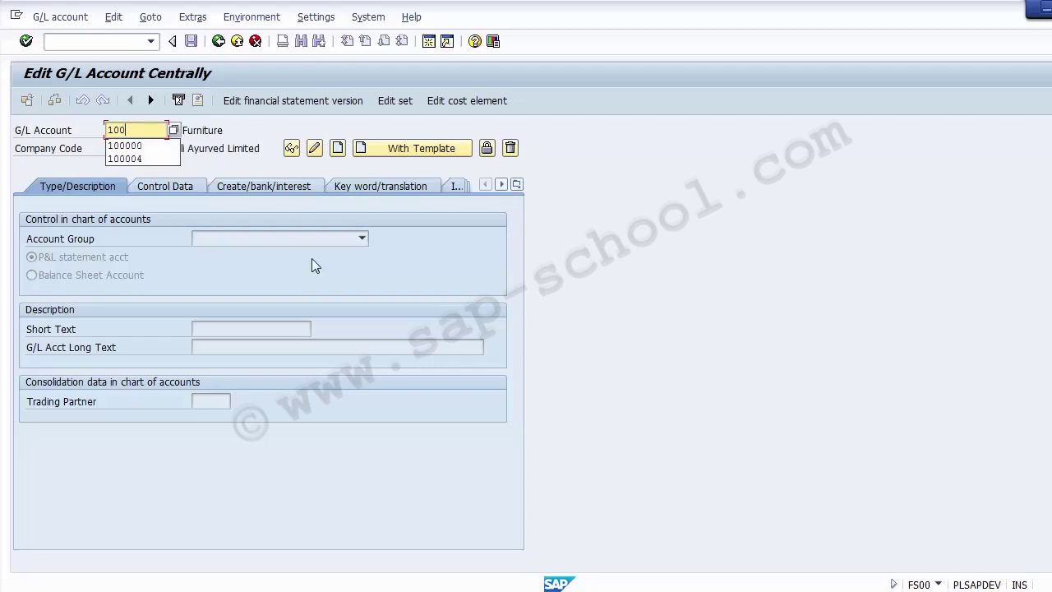
key("Return")
left_click(391, 392)
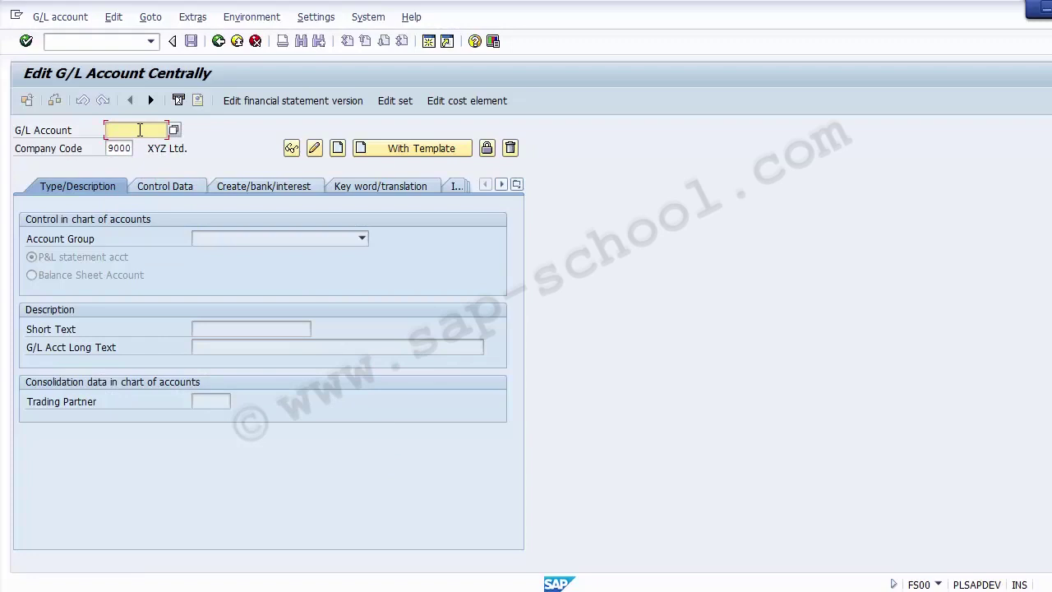
- Start creating the Furniture G/L account in company code 9000 with Fixed Assets as its account group
left_click(140, 129)
key("Down")
key("Return")
left_click_drag(155, 130, 131, 148)
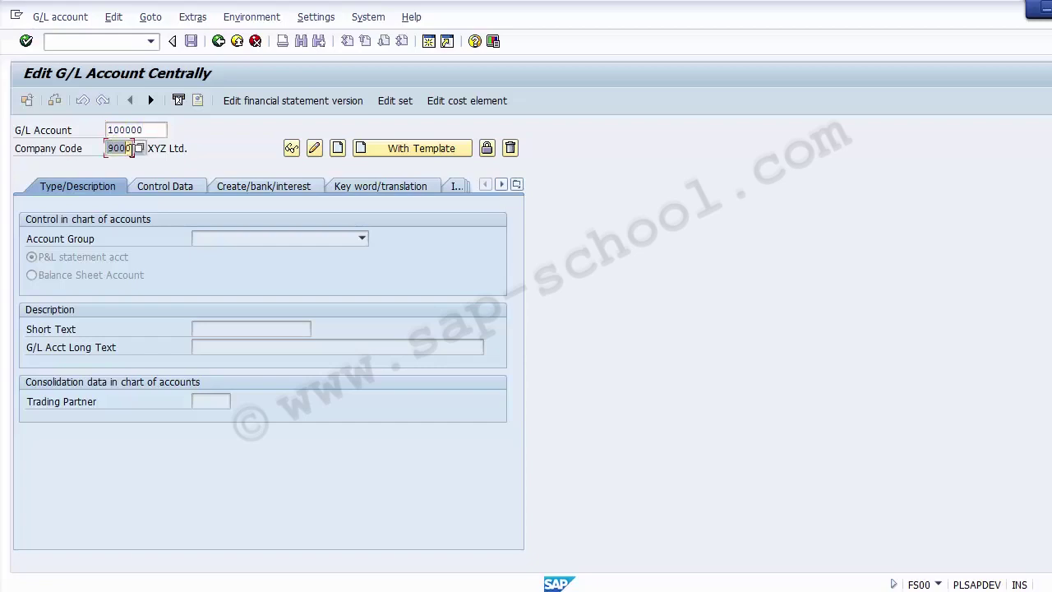
left_click(338, 152)
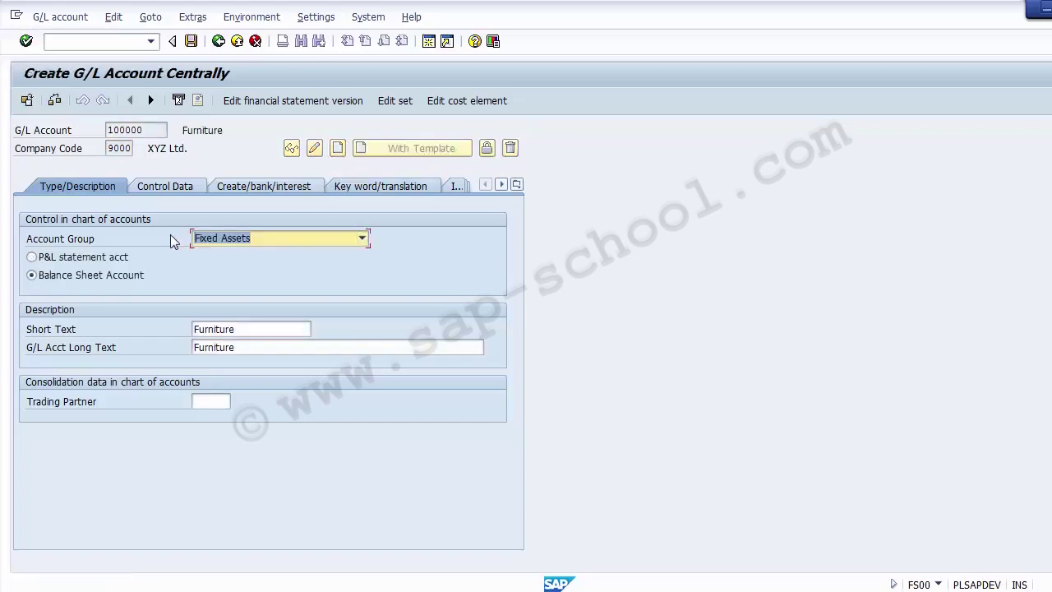
left_click(268, 238)
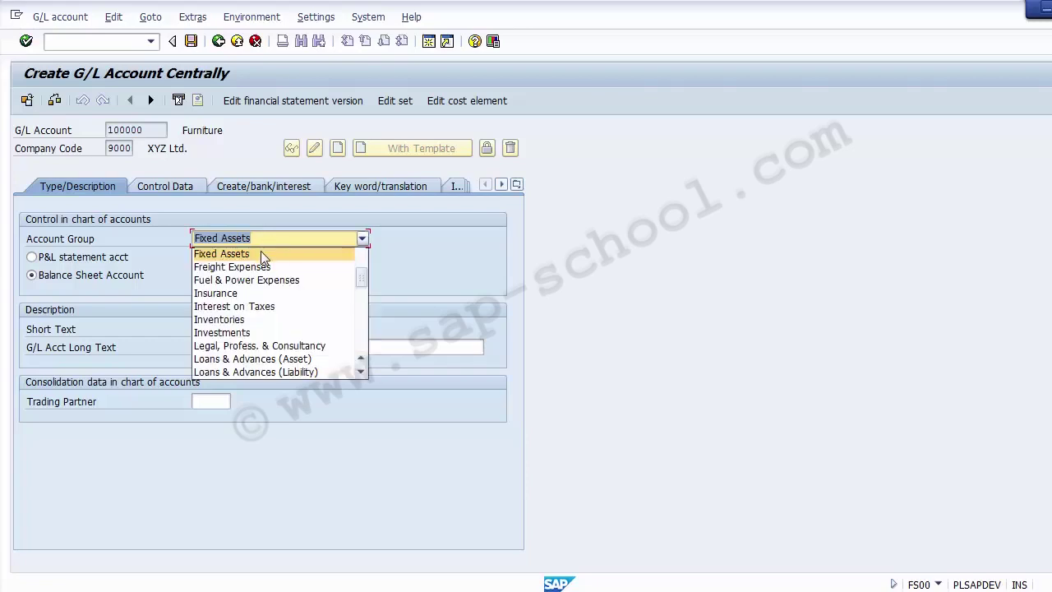
left_click(262, 255)
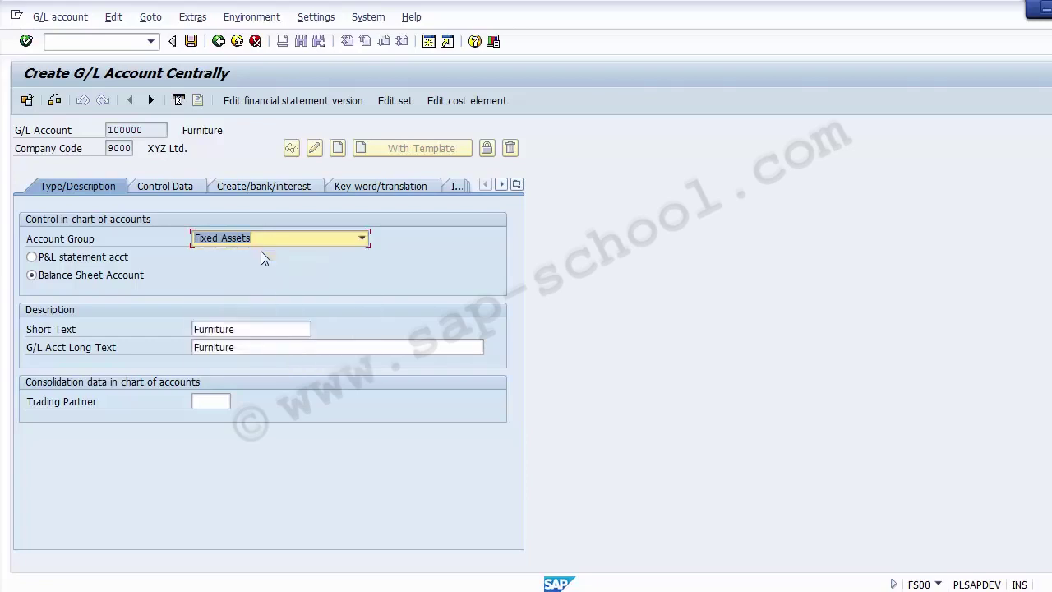
- Classify the G/L account as a Balance Sheet Account and change its short text to Furniture A/C
left_click(75, 276)
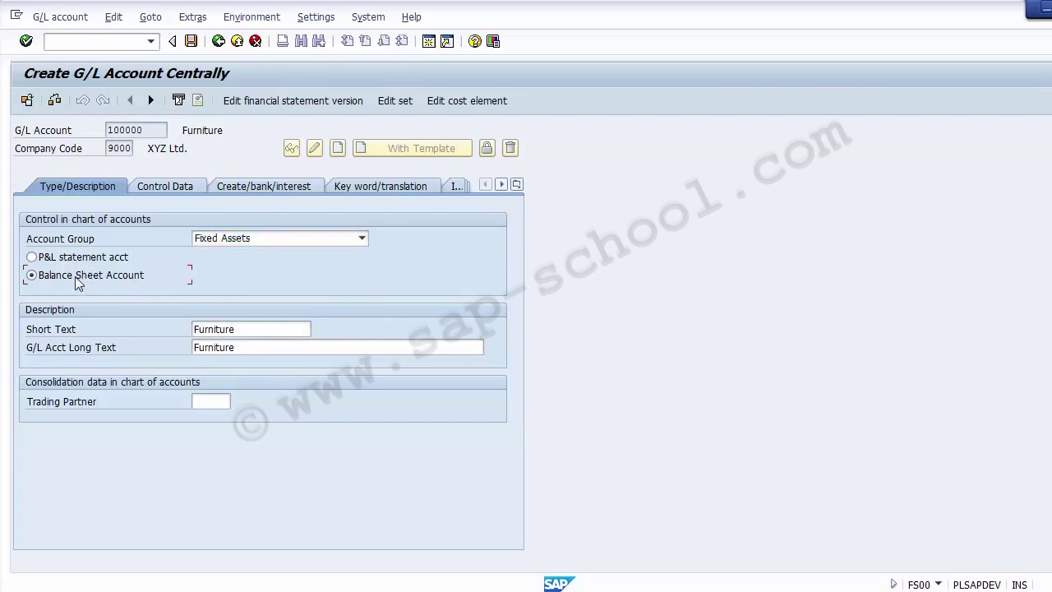
left_click(251, 329)
left_click_drag(235, 329, 176, 324)
left_click(276, 328)
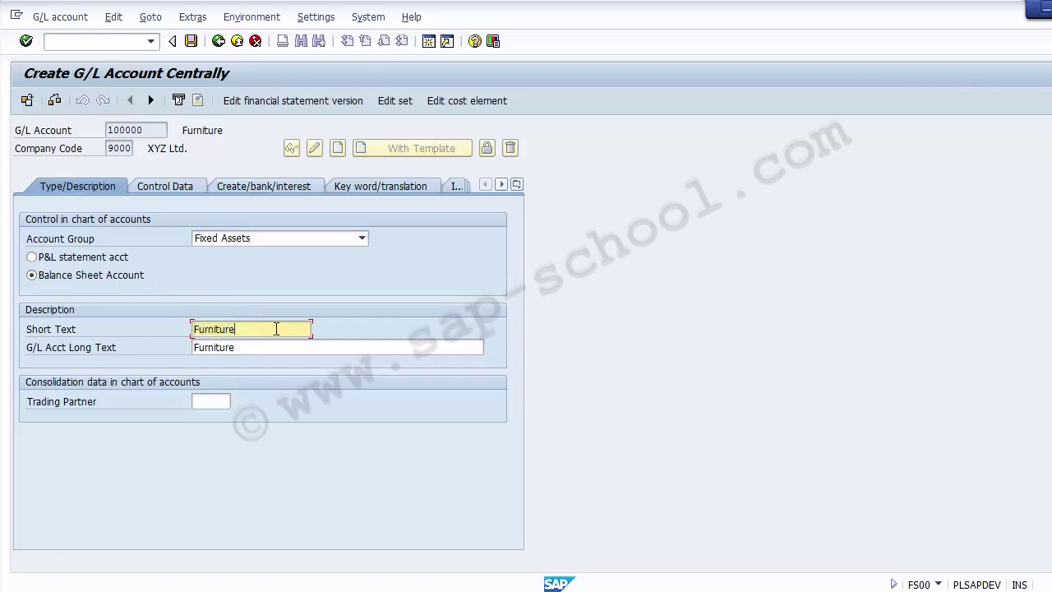
type("A/C")
- Change the G/L account long text to Furniture Account
left_click(269, 346)
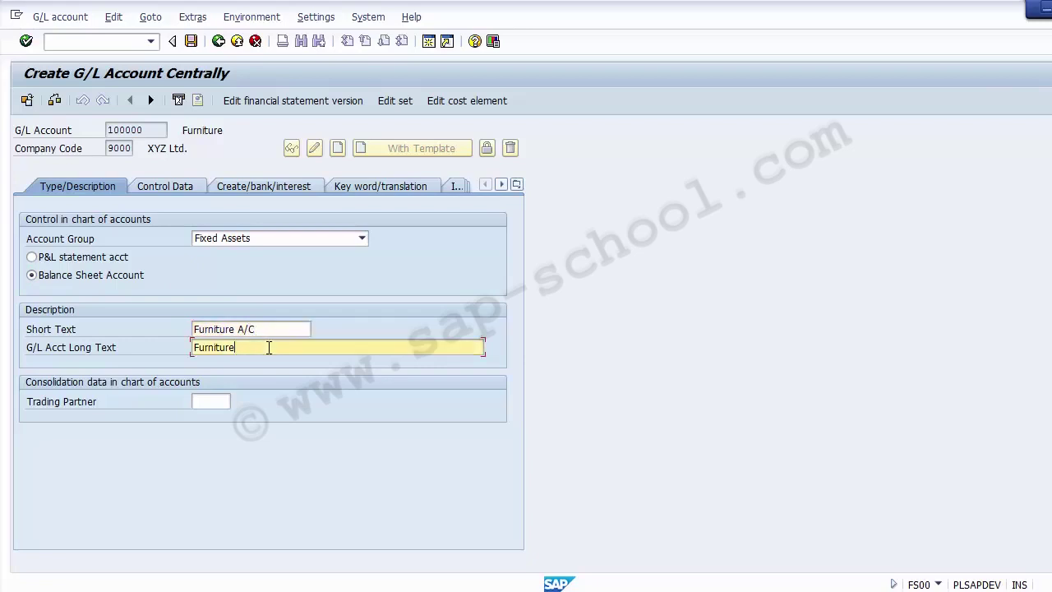
type("Account")
left_click(236, 347)
key("Insert")
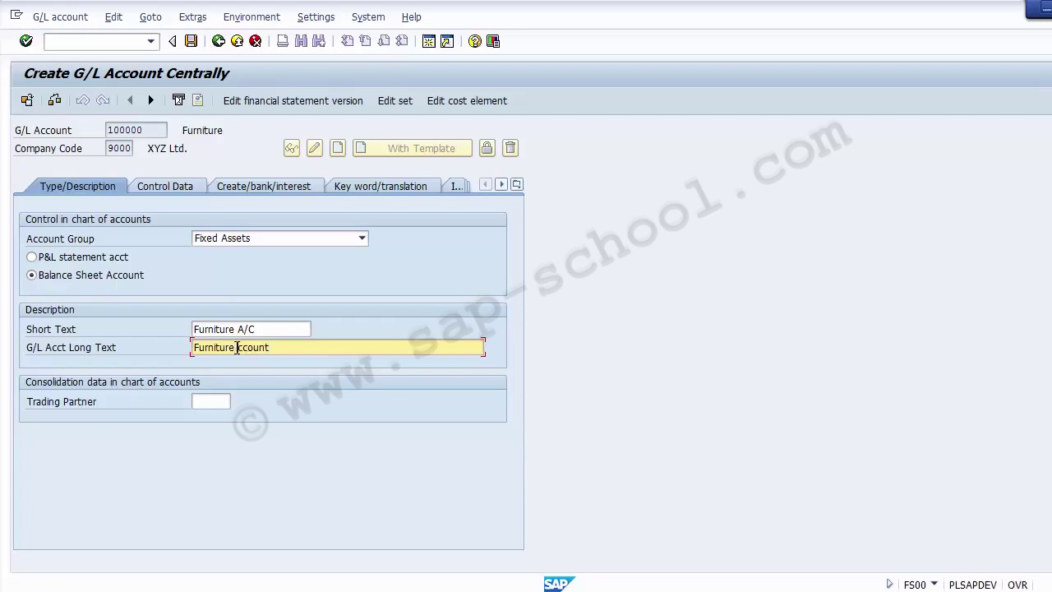
key("Insert")
type("A")
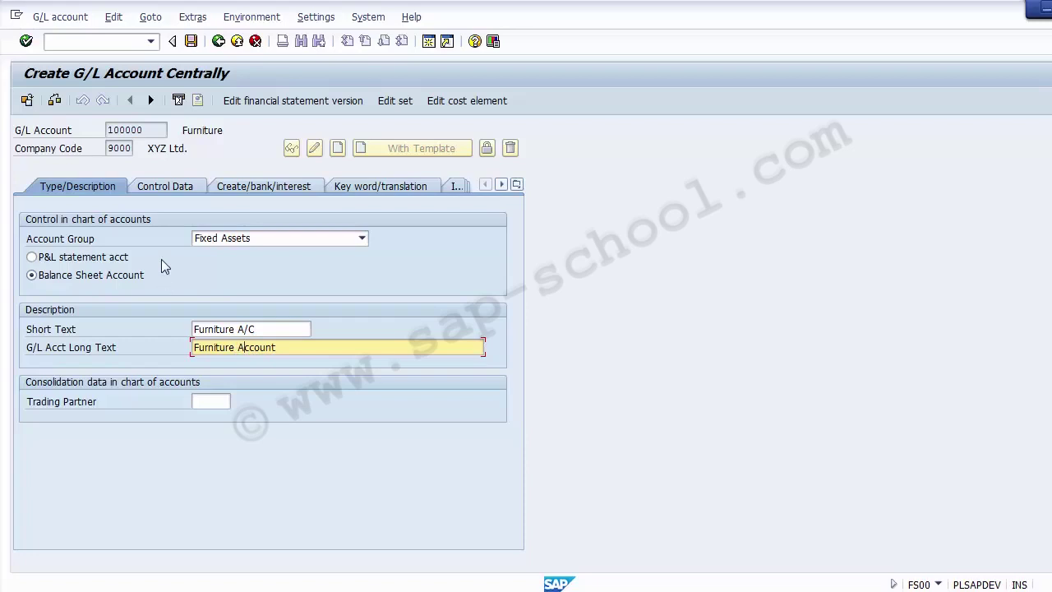
- In the control data, set the reconciliation account type to Assets and enable line item display
left_click(157, 189)
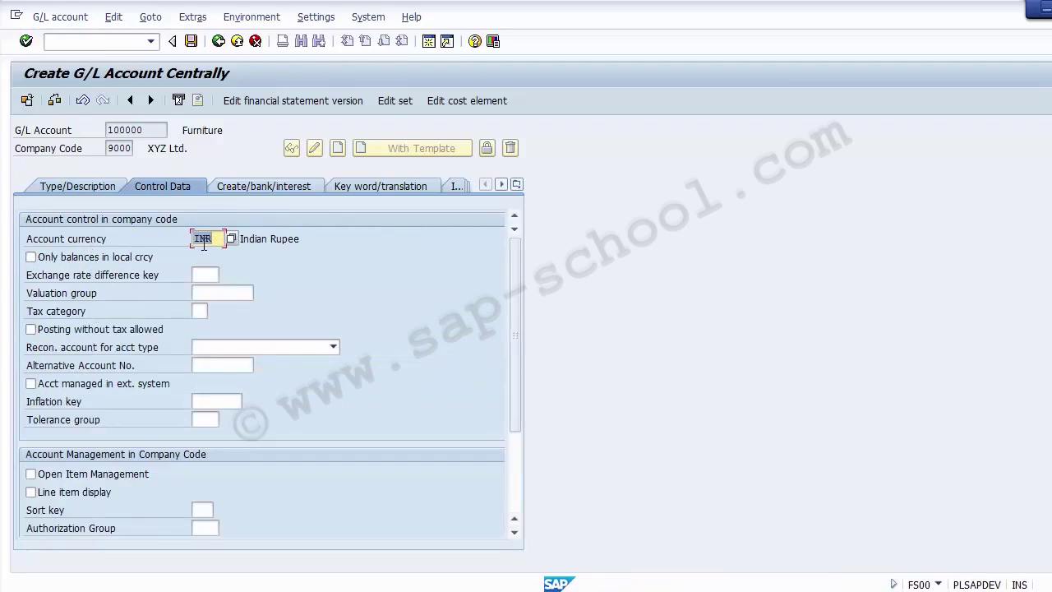
left_click(203, 348)
left_click(201, 347)
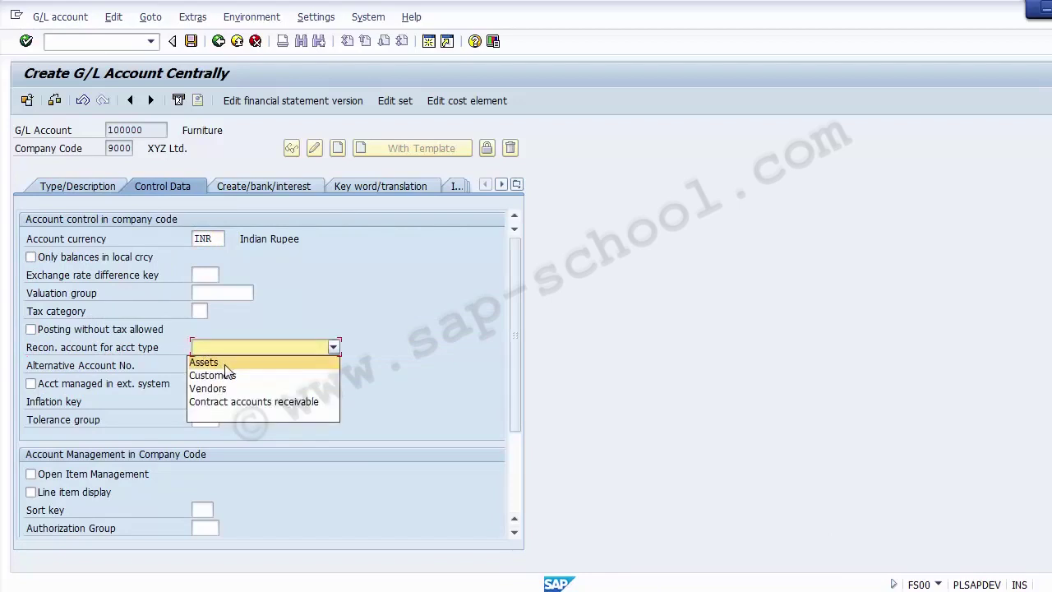
left_click(225, 363)
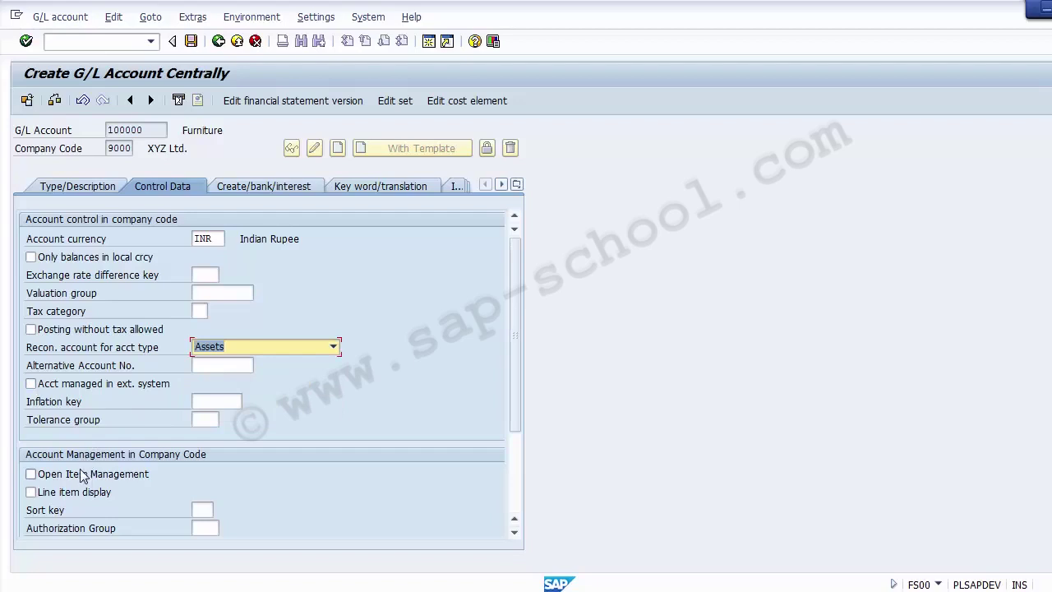
left_click(70, 498)
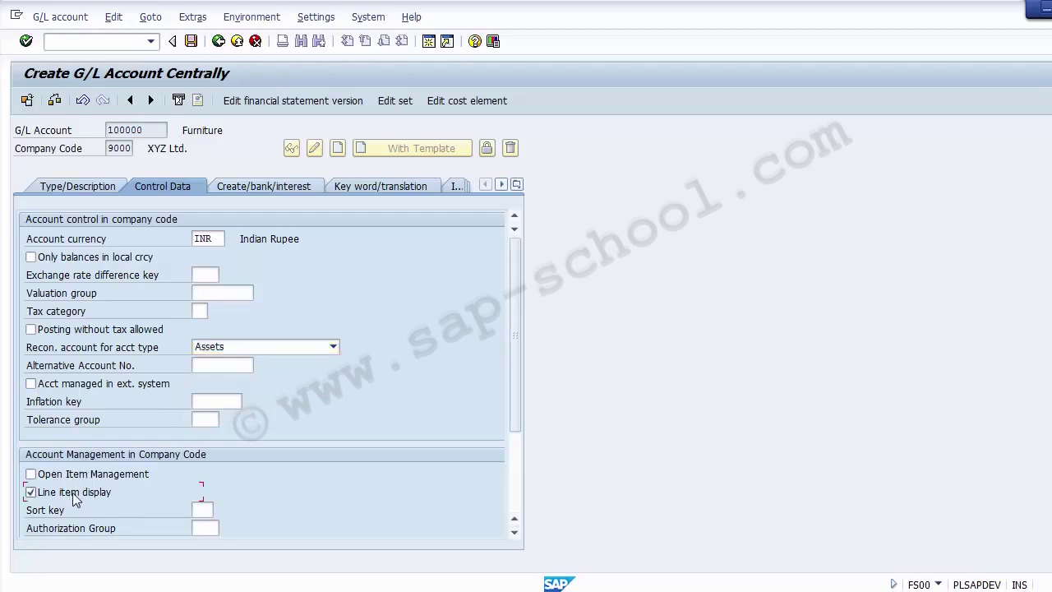
- Set the account's sort key to 001, Posting date
left_click_drag(515, 393, 514, 494)
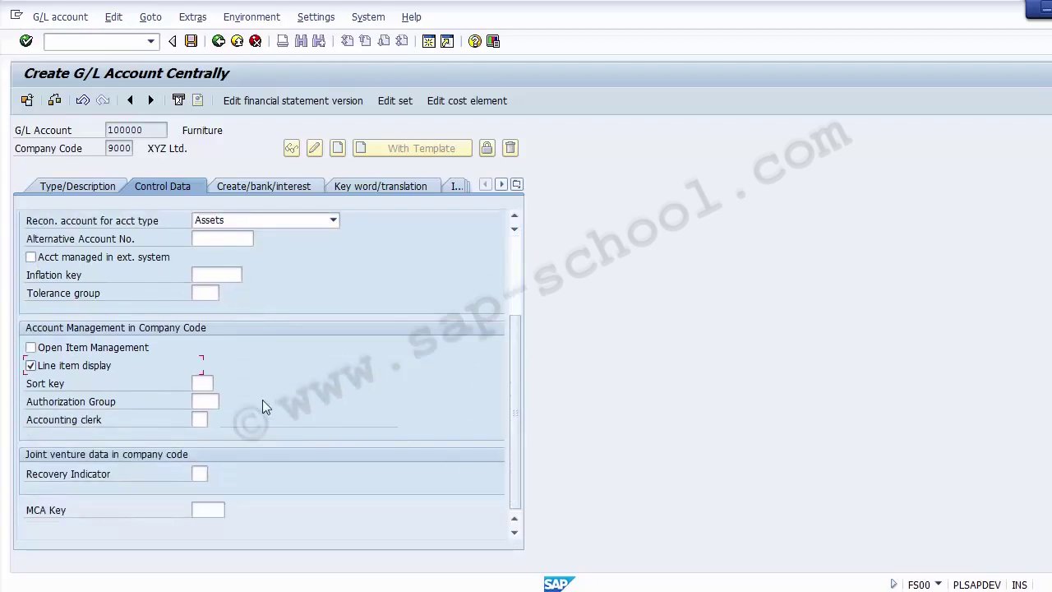
left_click(205, 383)
left_click(220, 383)
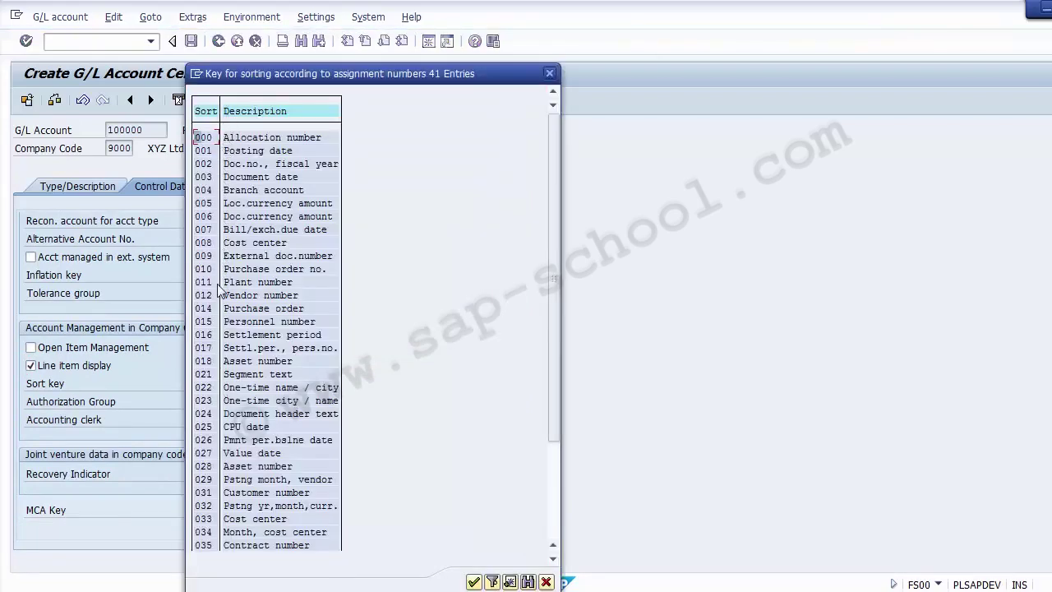
double_click(203, 152)
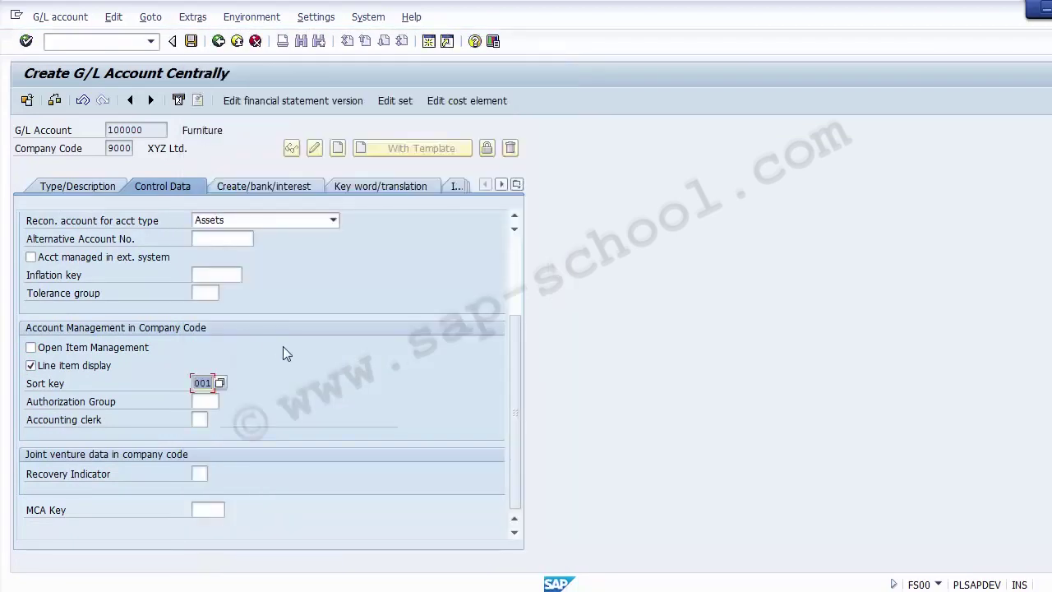
- Set the field status group to G067 and save the G/L account to end the recording
left_click(256, 187)
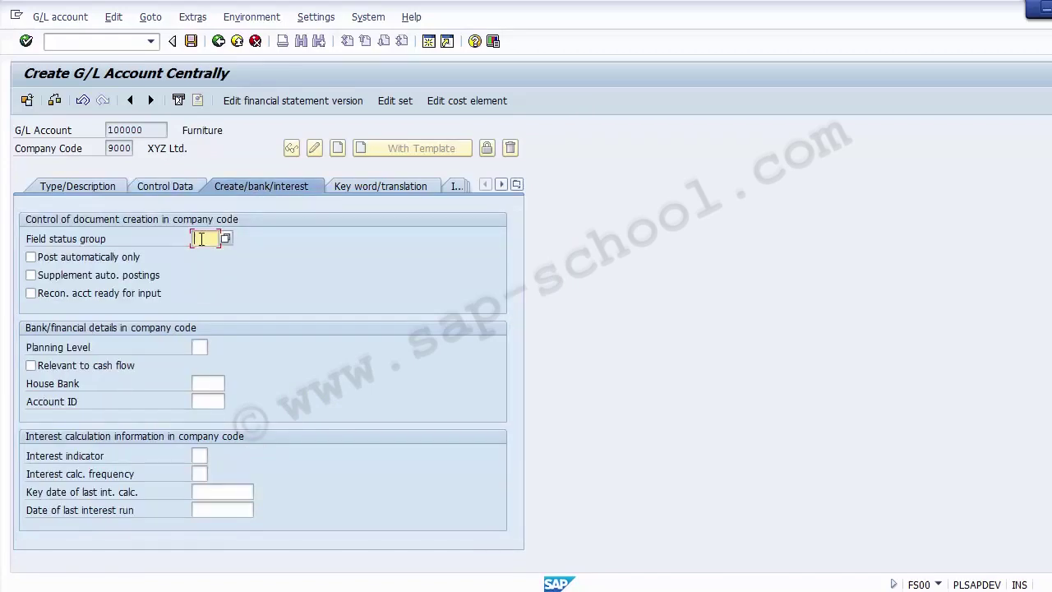
type("G067")
left_click(191, 41)
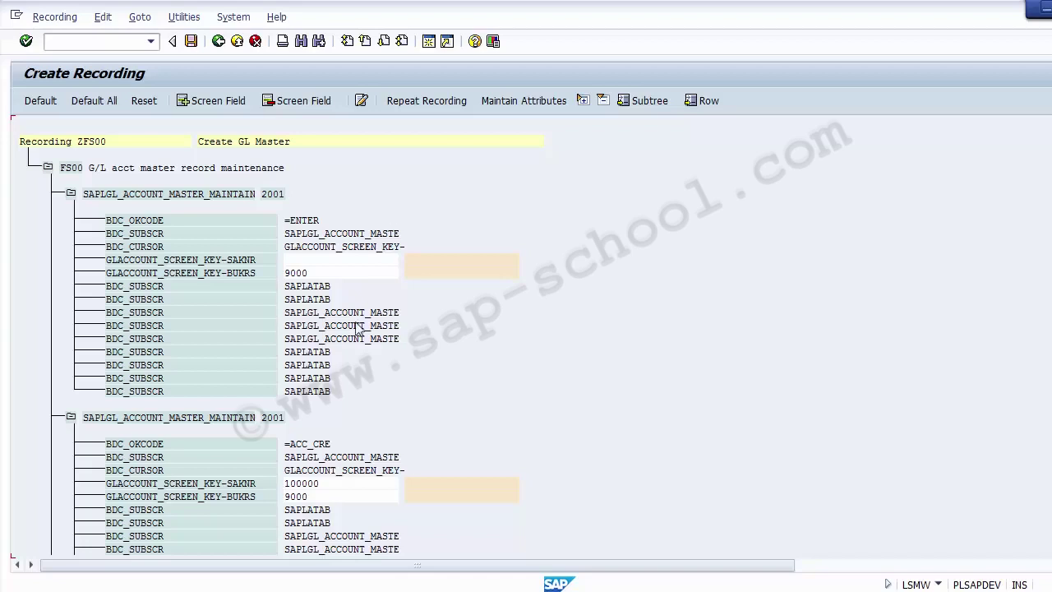
- Review the recorded fields of ZFS00, from account number, company code and account group to texts, currency, reconciliation type, sort key and field status group
left_click(332, 276)
scroll(649, 210, "down", 8)
left_click(313, 186)
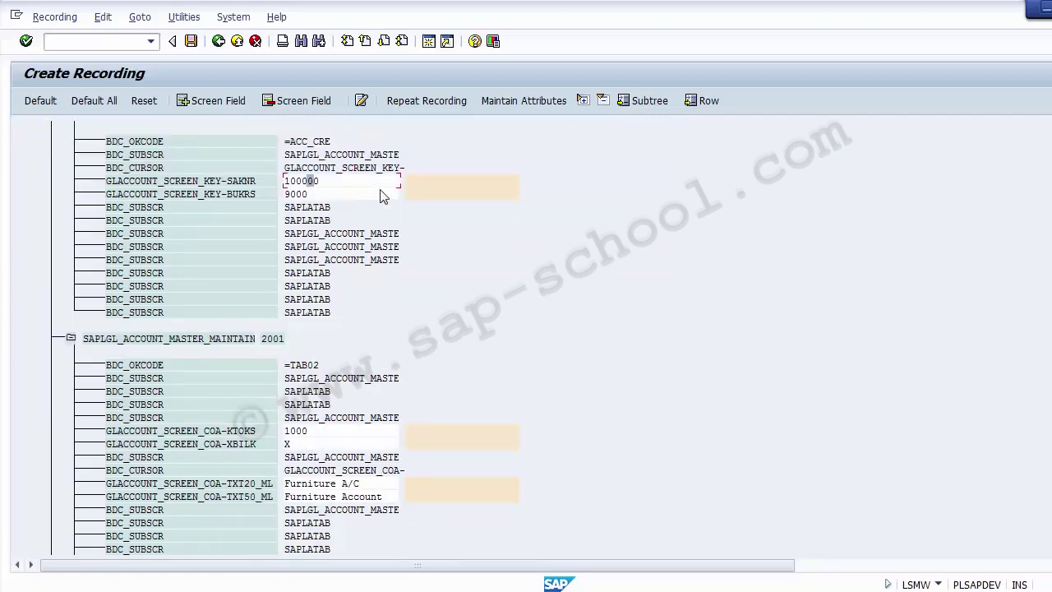
left_click(297, 195)
left_click(232, 183)
left_click(305, 195)
left_click(315, 432)
scroll(690, 337, "down", 5)
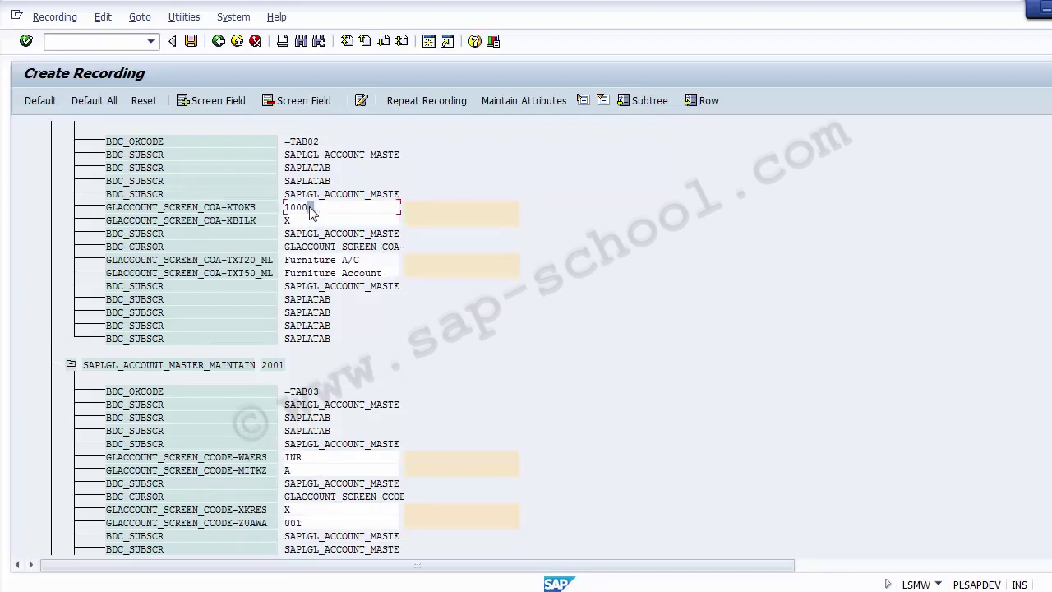
left_click(288, 221)
left_click(323, 261)
left_click(321, 273)
left_click(299, 460)
left_click(303, 472)
left_click(304, 510)
left_click(301, 523)
scroll(724, 462, "down", 6)
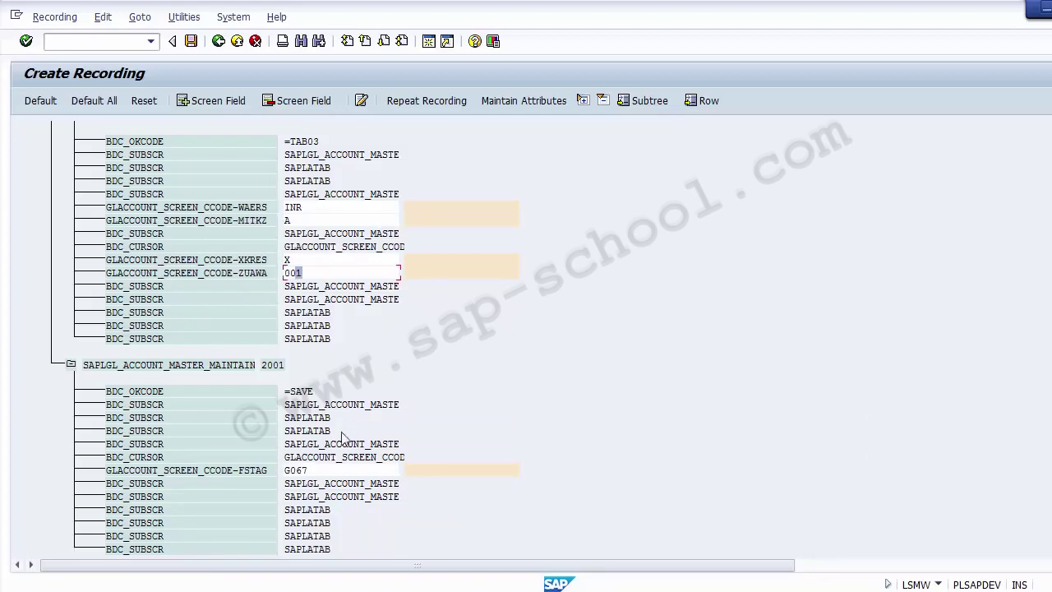
left_click(329, 471)
scroll(531, 337, "up", 15)
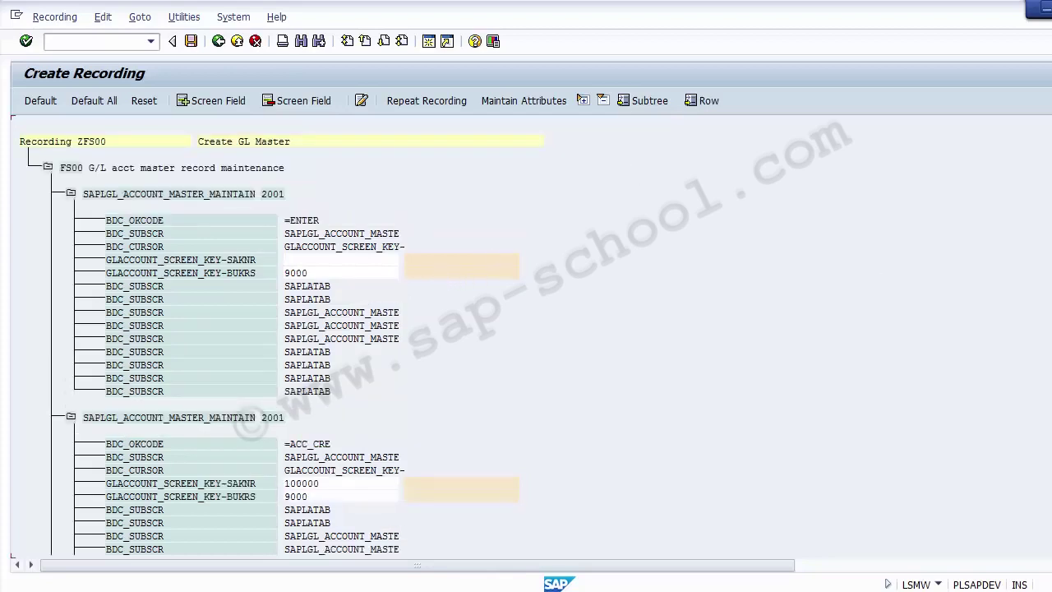
- Try to name the recorded GLACCOUNT_SCREEN_KEY-SAKNR field GL NUMBER, with GL Number as its descriptive name
scroll(531, 336, "down", 7)
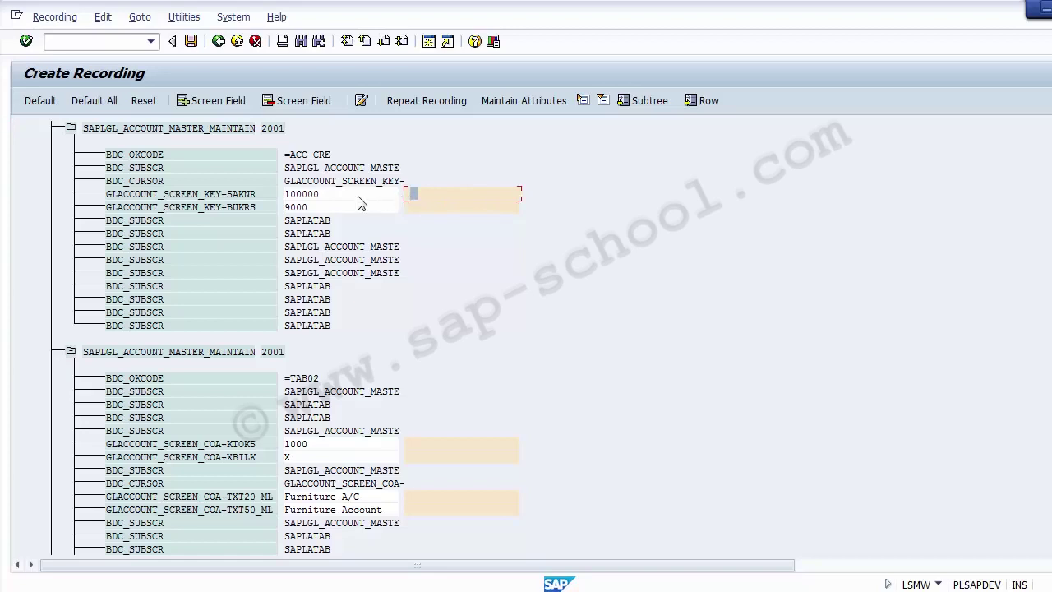
double_click(413, 198)
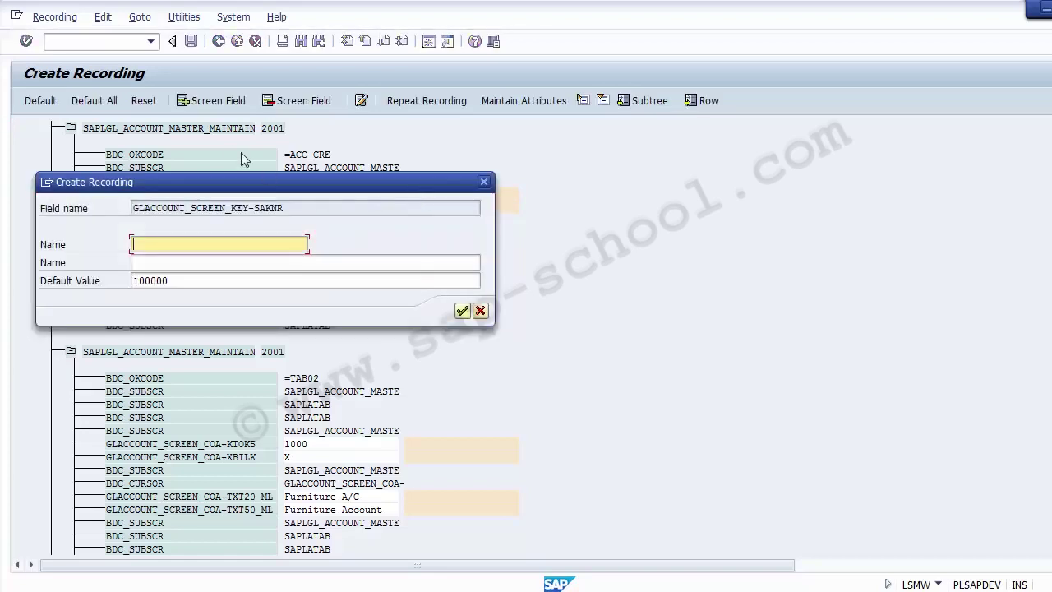
left_click_drag(234, 179, 723, 148)
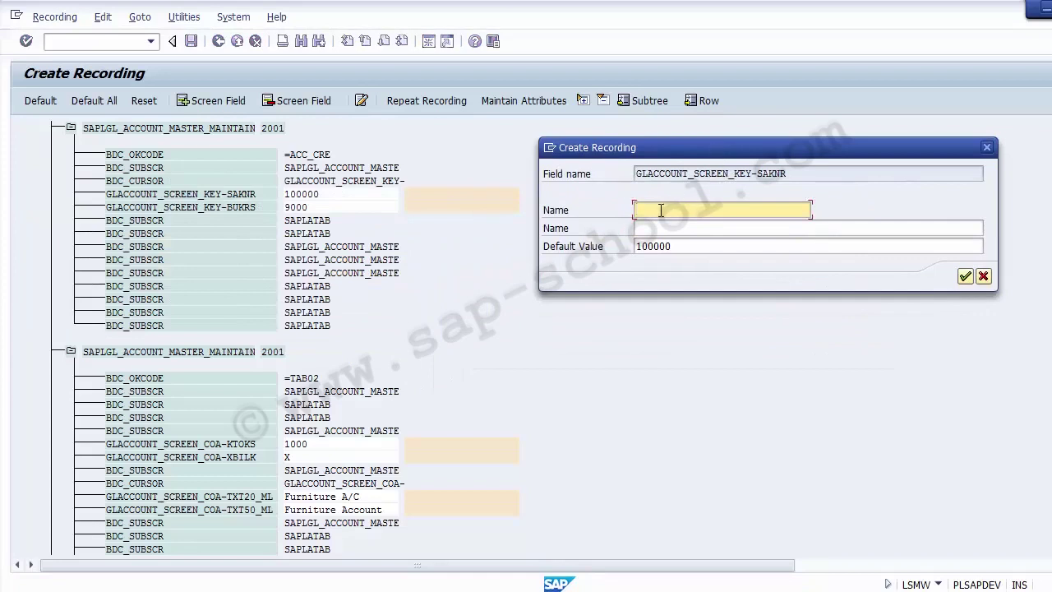
type("GL ")
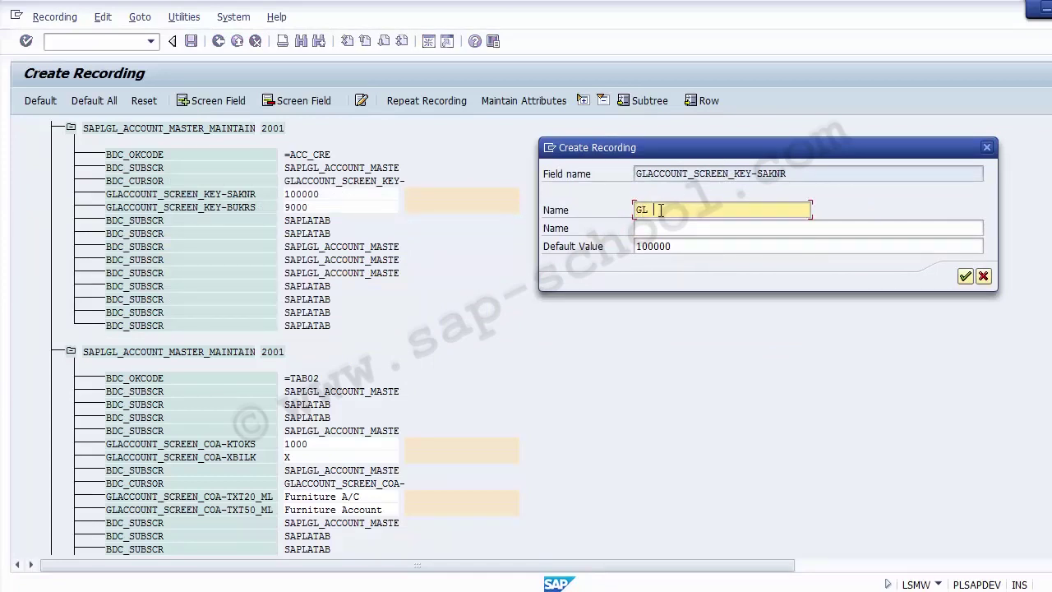
type("Number")
key("BackSpace")
key("BackSpace")
key("BackSpace")
key("BackSpace")
key("BackSpace")
type("umber")
key("Tab")
key("ctrl+v")
key("Return")
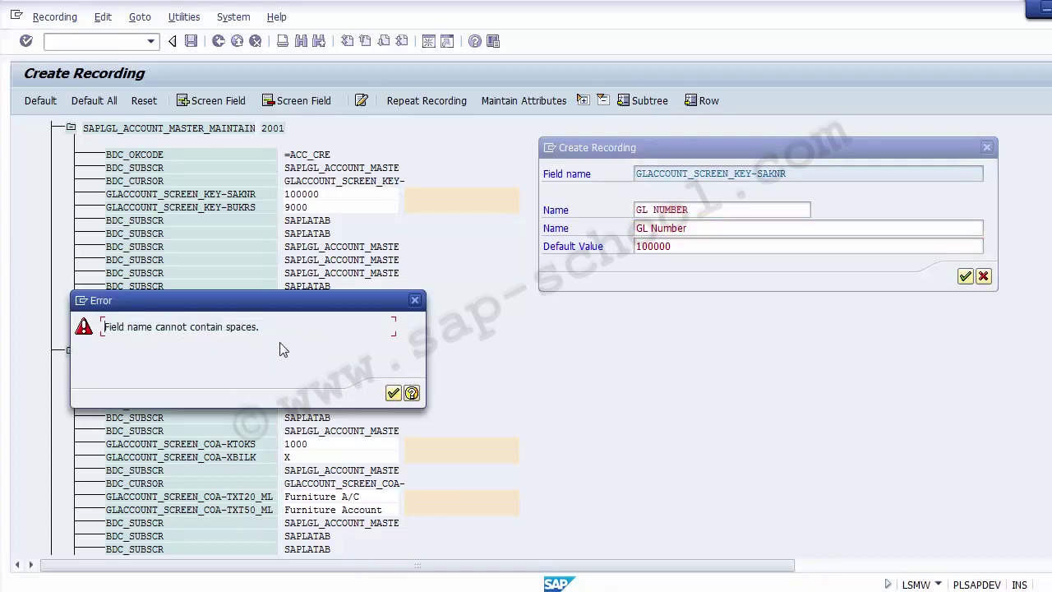
- Correct the technical name of the SAKNR field to GL_NUMBER
left_click(392, 394)
left_click(653, 210)
key("BackSpace")
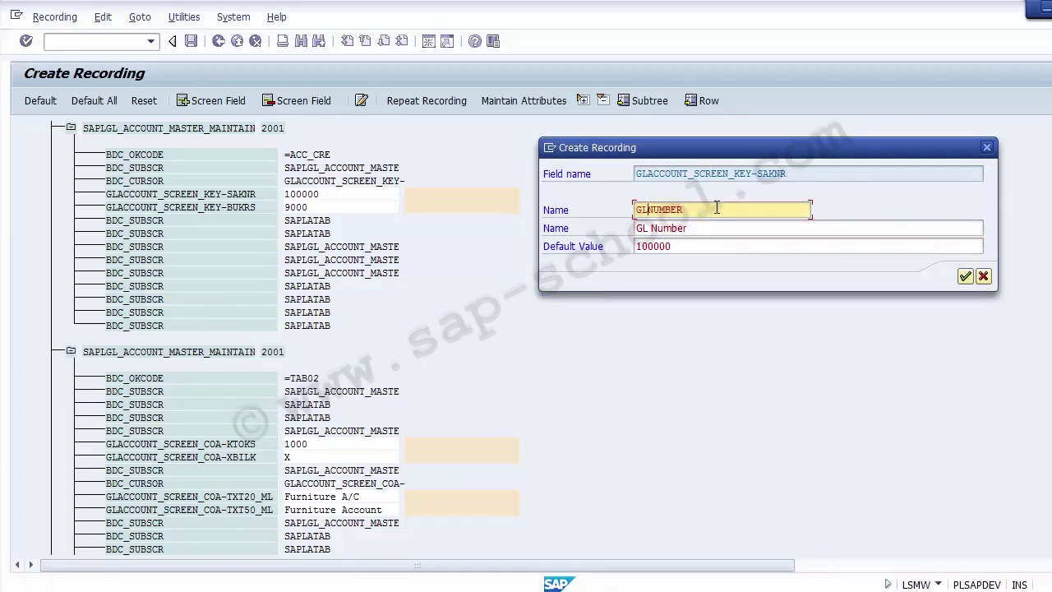
type("_")
left_click(721, 228)
left_click_drag(721, 227, 626, 229)
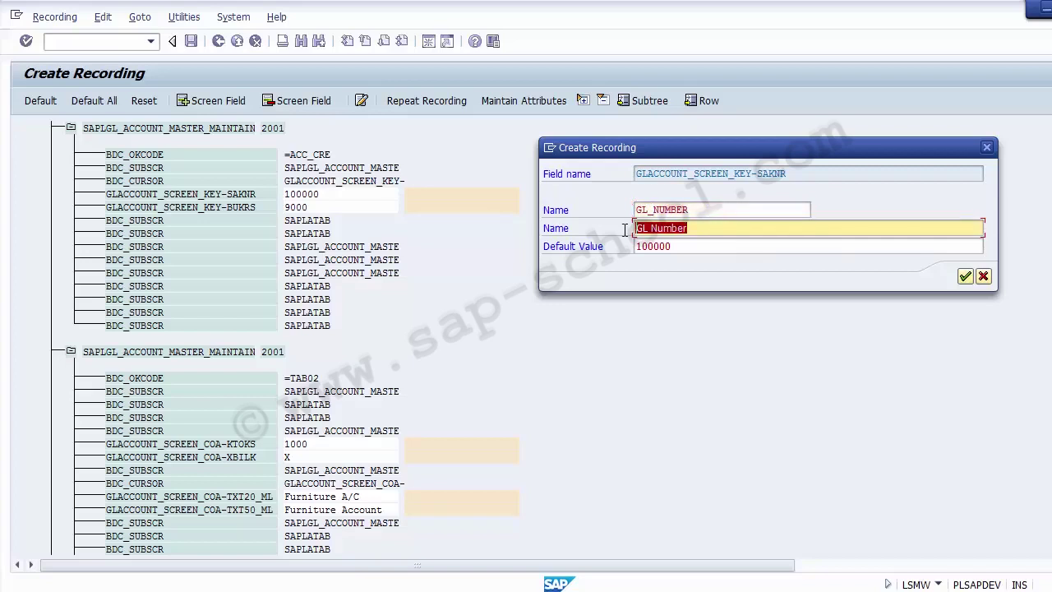
- Clear the default value of the GL_NUMBER field and confirm its definition
left_click(696, 246)
key("BackSpace")
key("BackSpace")
key("BackSpace")
key("BackSpace")
key("BackSpace")
key("BackSpace")
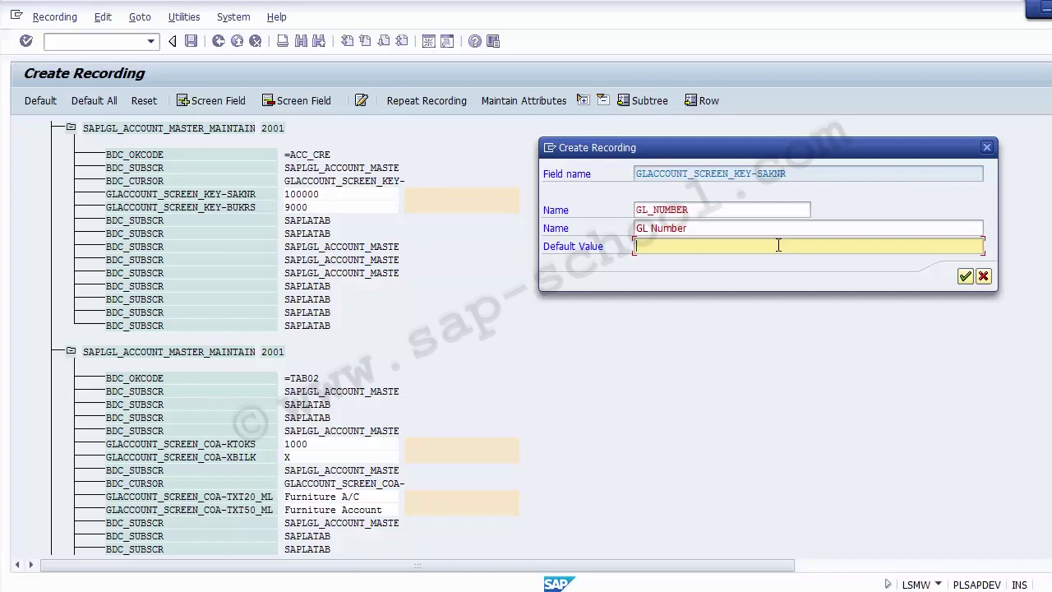
left_click(964, 276)
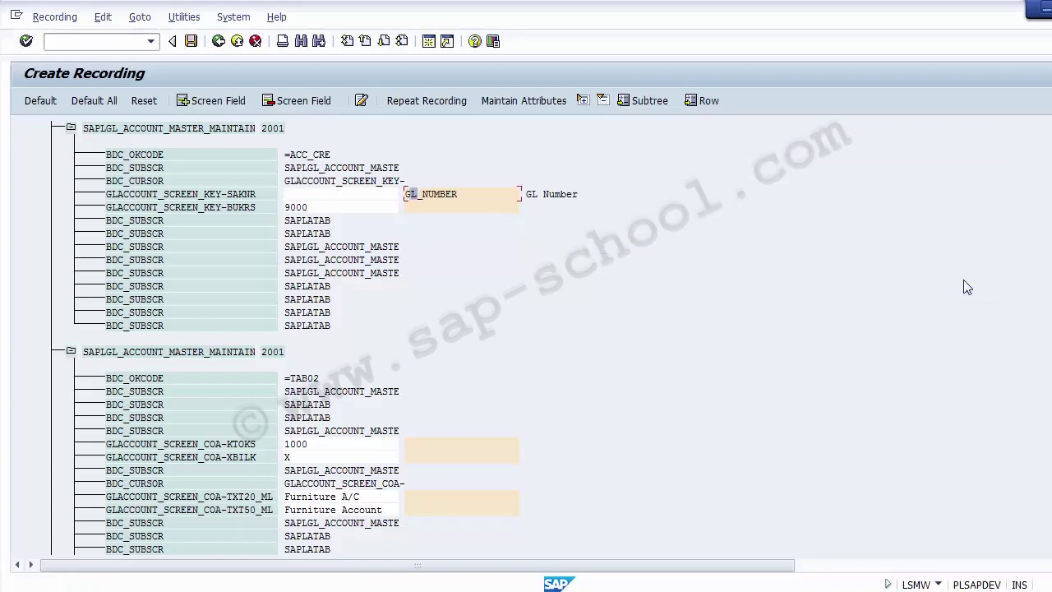
- Name the recorded GLACCOUNT_SCREEN_KEY-BUKRS field Company_Code, with the same descriptive name, keeping its default value
left_click(372, 195)
left_click(434, 195)
double_click(345, 211)
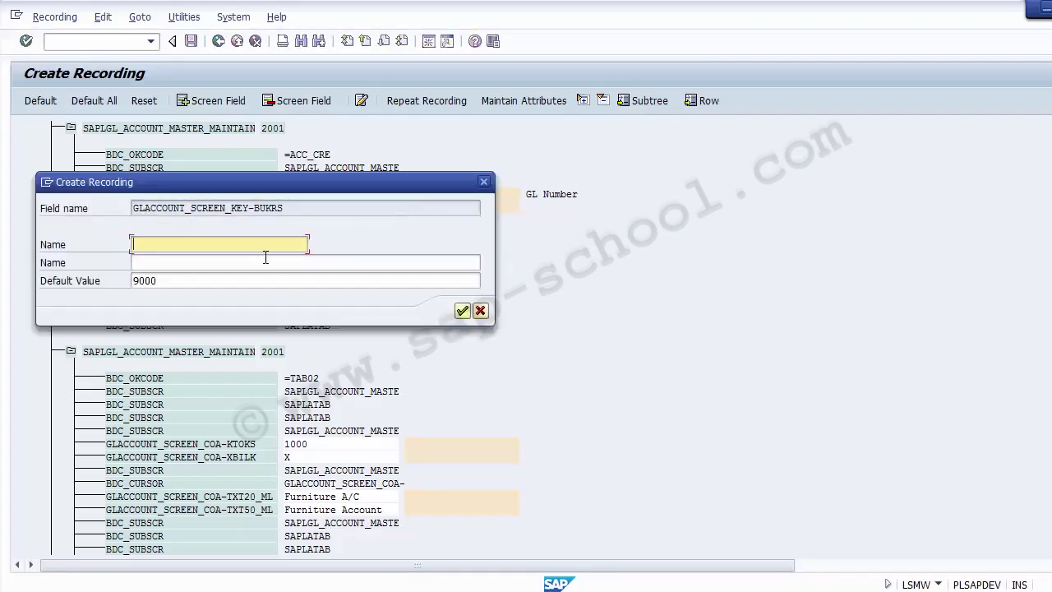
type("Company_Code")
key("Tab")
key("ctrl+v")
key("Tab")
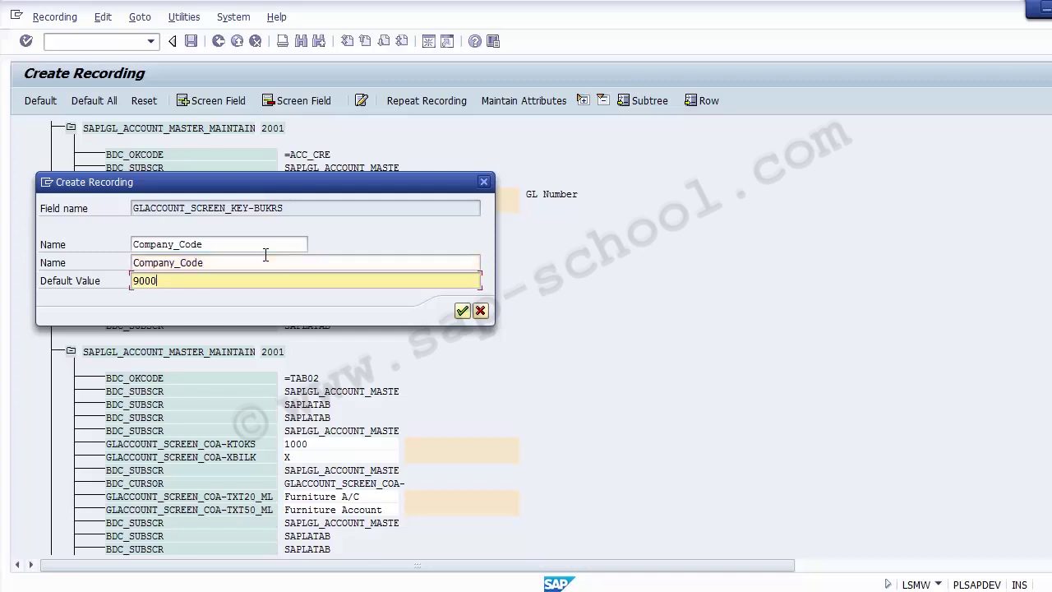
left_click(462, 310)
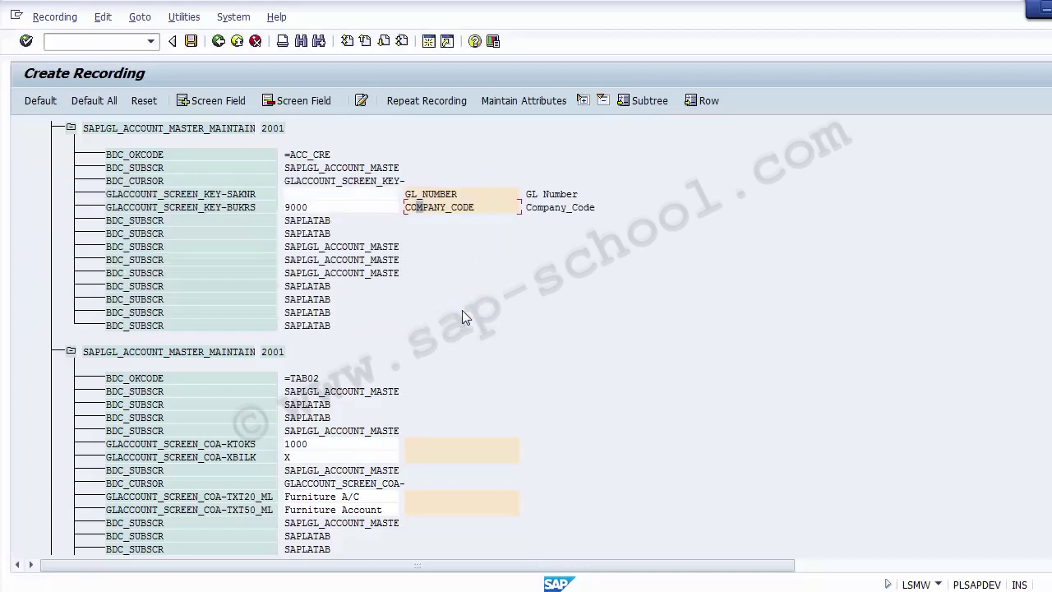
- Restore the recorded G/L account number as the default value of the GL_NUMBER field
double_click(420, 195)
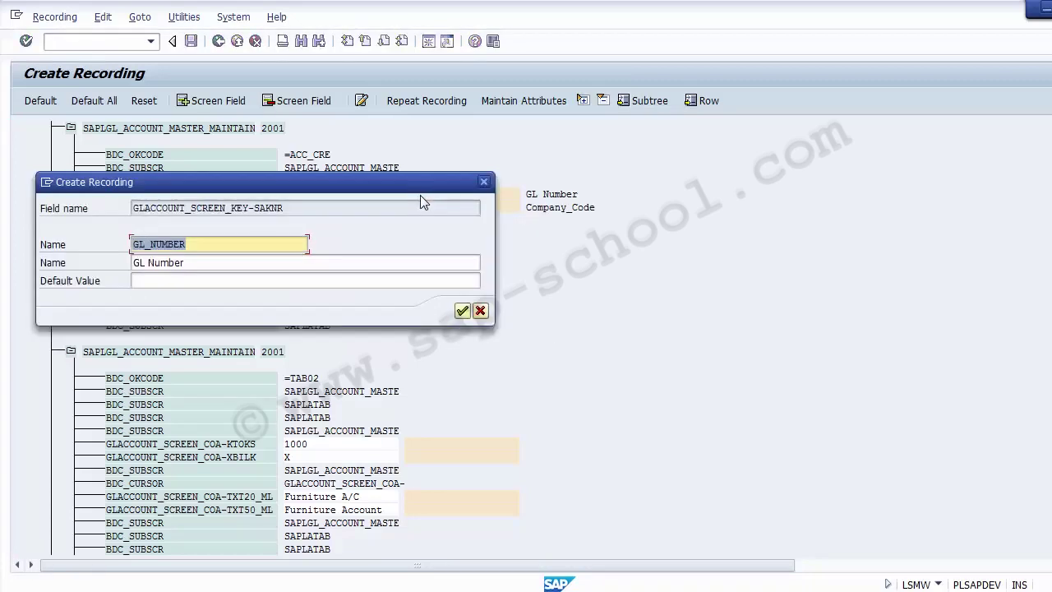
left_click(352, 280)
type("1")
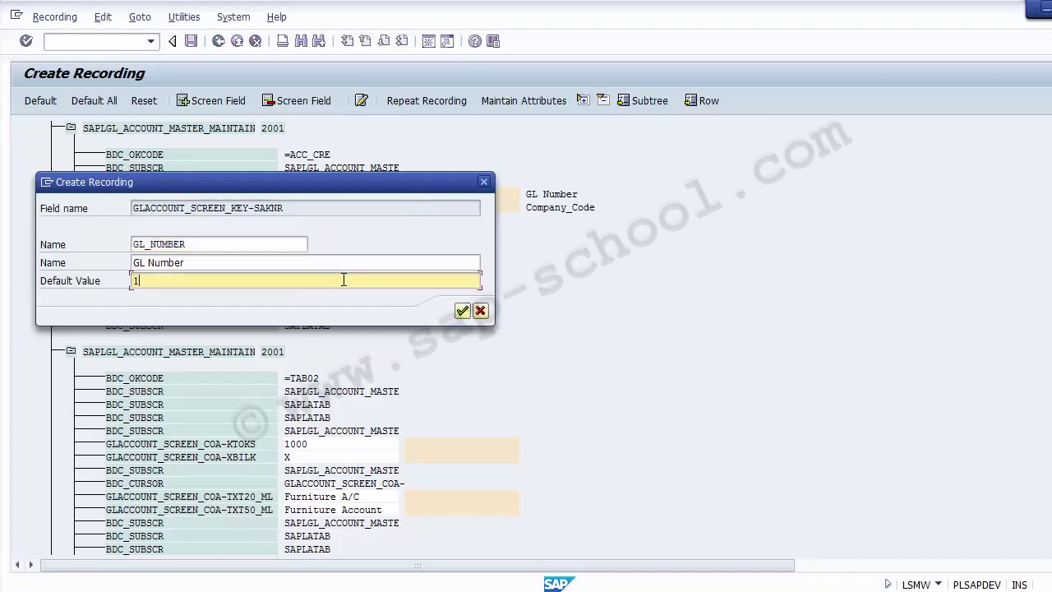
type("00000")
left_click(462, 311)
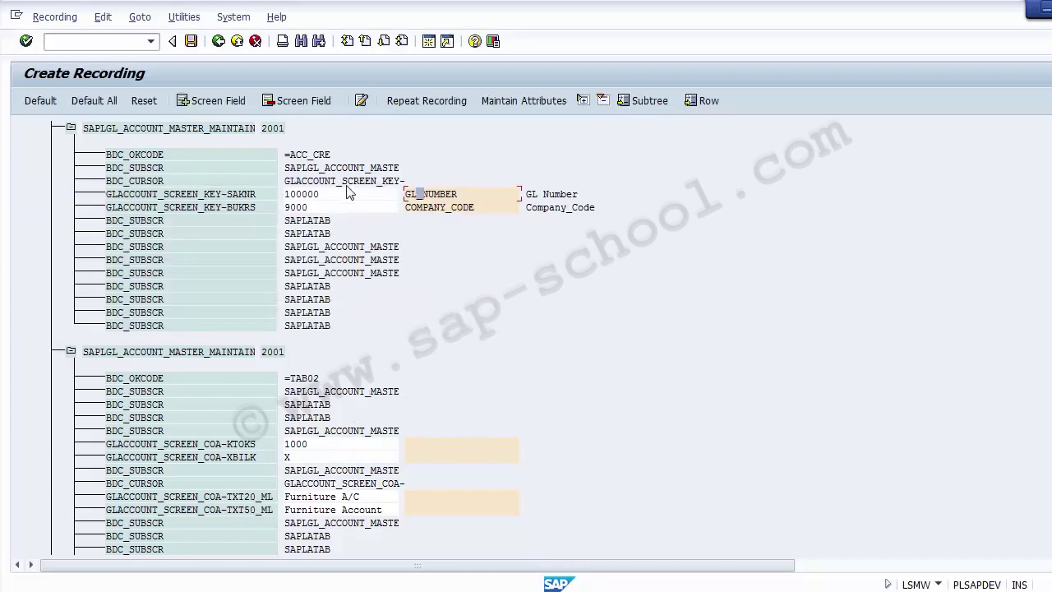
left_click(340, 209)
double_click(336, 195)
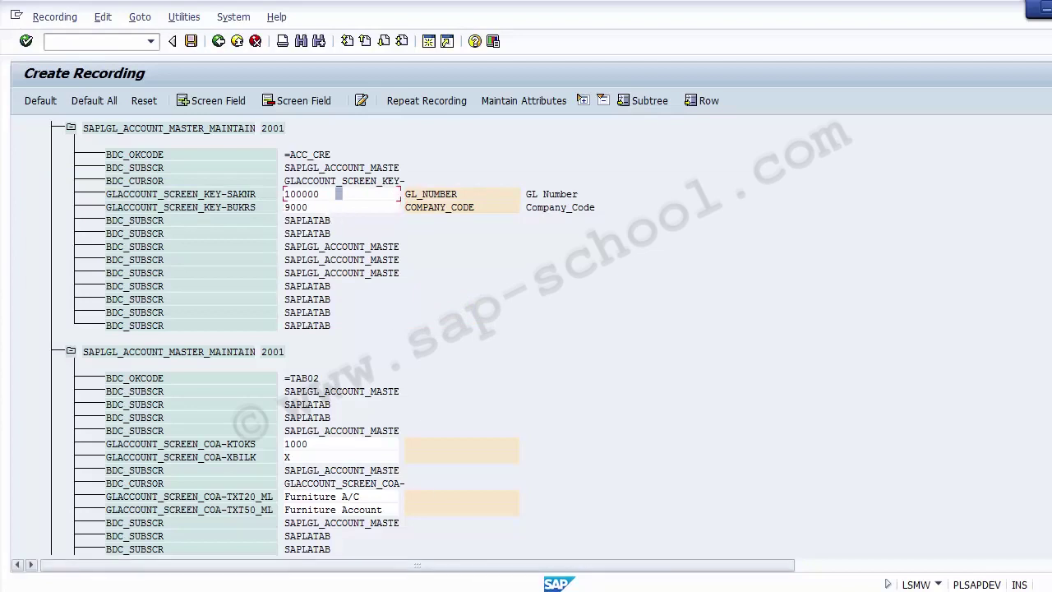
- Switch to the G/L account window and display the account in company code 9000
left_click(594, 556)
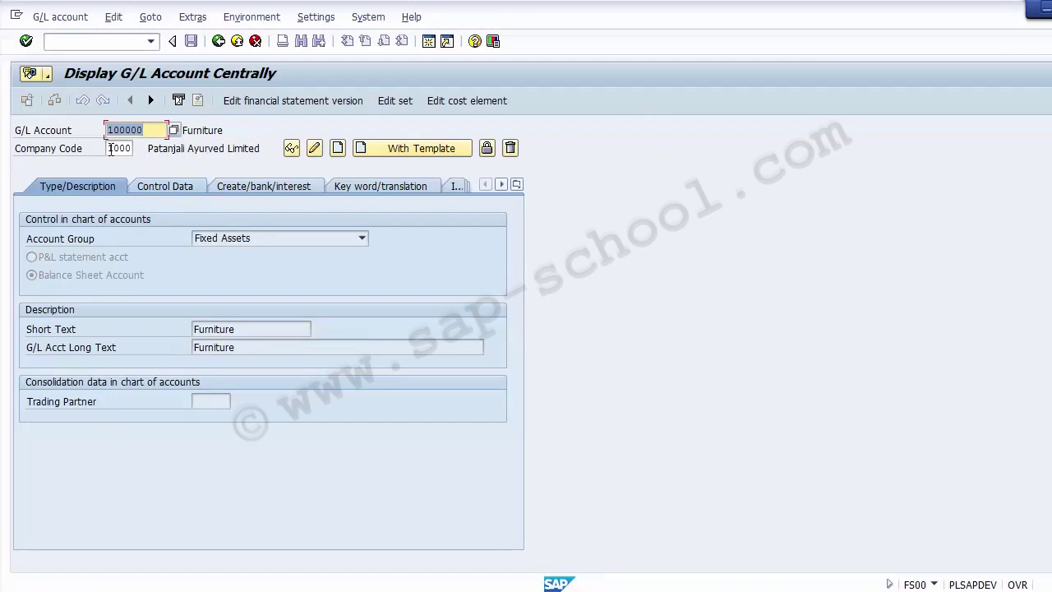
left_click(110, 148)
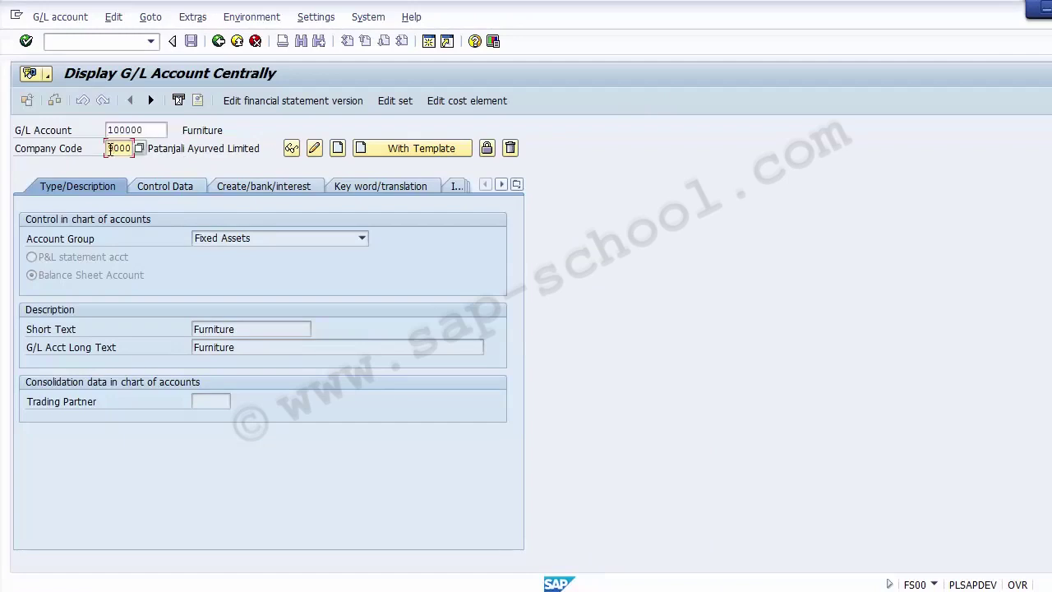
type("9")
key("Return")
left_click(238, 138)
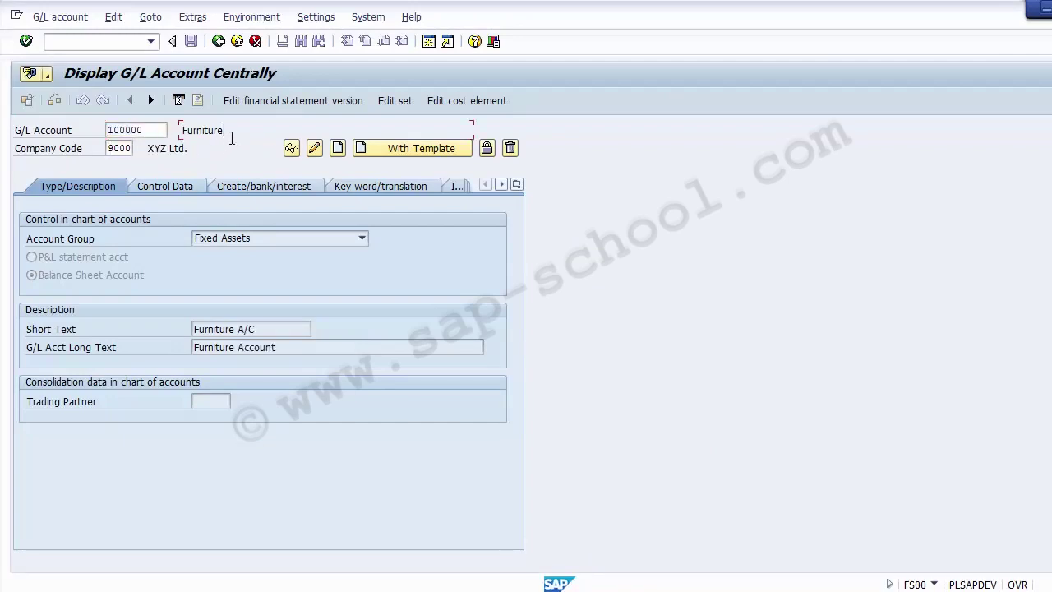
left_click(156, 130)
left_click(133, 148)
- Open the account for changing and compare its company code, account group and account type settings with the recorded fields
left_click(314, 148)
left_click(277, 235)
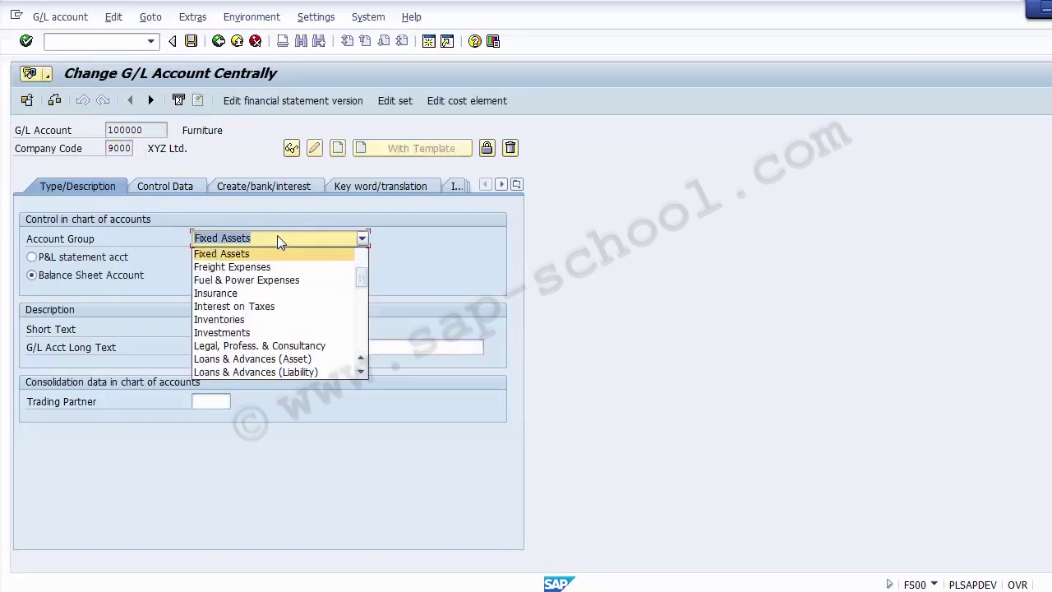
left_click(204, 247)
left_click(112, 279)
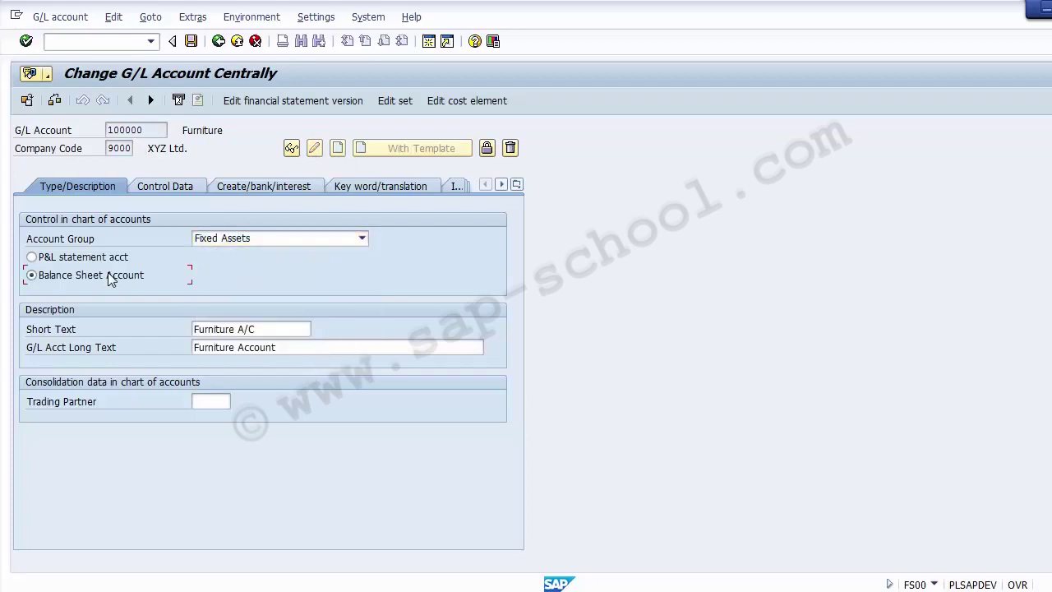
key("alt+Tab")
left_click(371, 199)
left_click(370, 208)
key("alt+Tab")
left_click(121, 150)
left_click(296, 239)
left_click(296, 239)
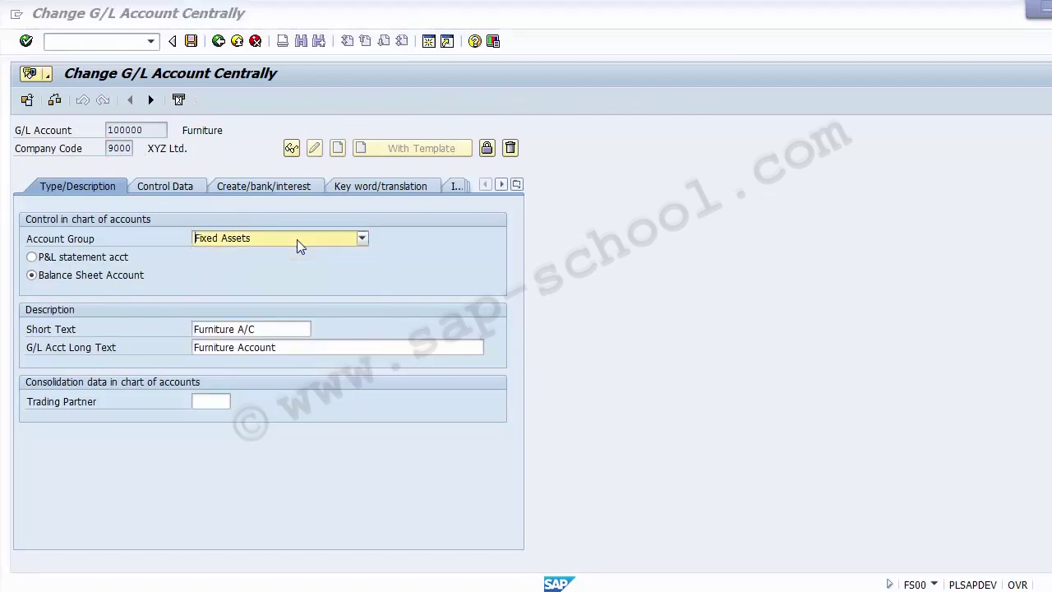
- Return to the recording and name the GLACCOUNT_SCREEN_COA-KTOKS field Account_Group, with the same descriptive name, keeping its default value
key("alt+Tab")
left_click(333, 443)
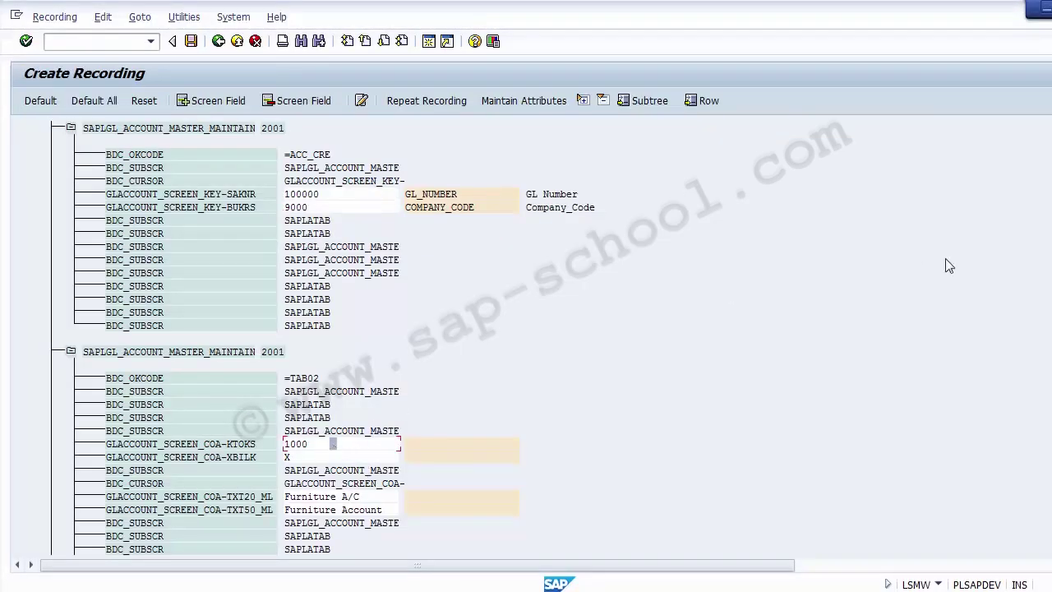
scroll(526, 329, "down", 8)
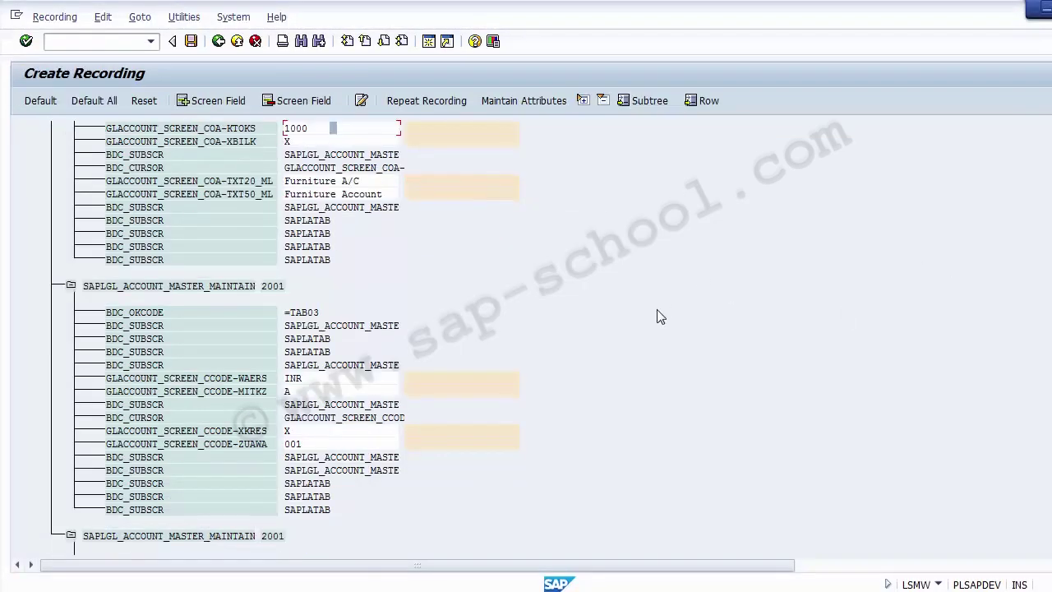
key("F2")
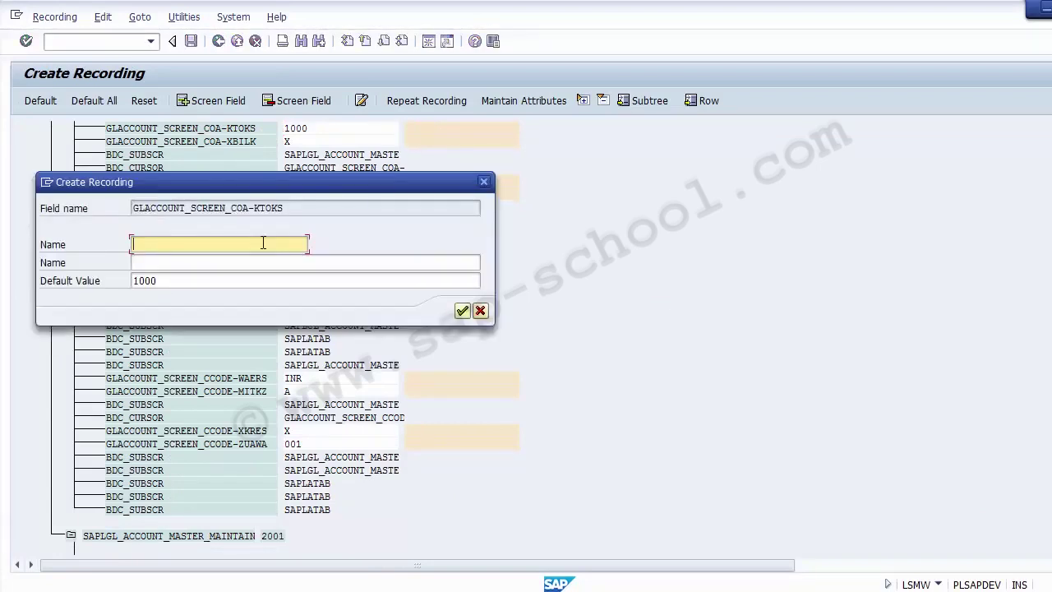
type("Account_Group")
key("Up")
key("Up")
key("Up")
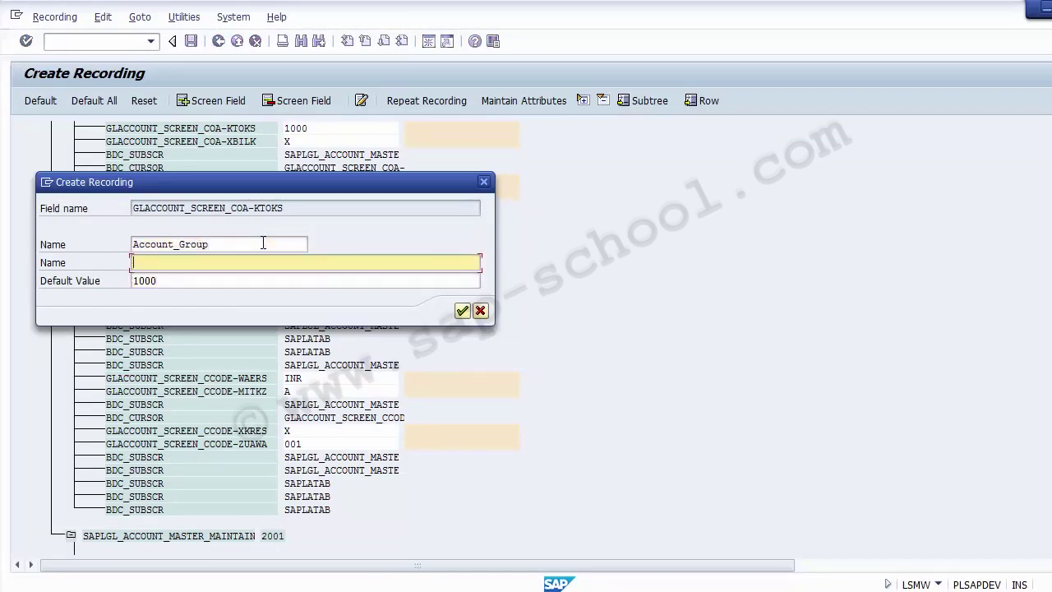
key("shift+End")
key("ctrl+c")
key("Down")
key("ctrl+v")
key("Return")
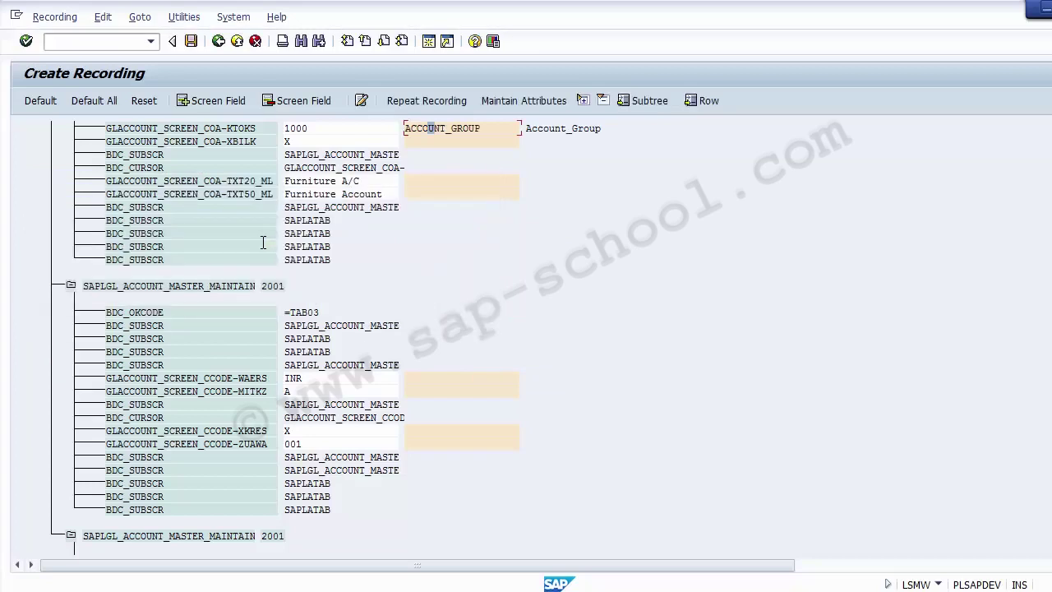
- Name the GLACCOUNT_SCREEN_COA-XBILK field Balance_Sheet, with the same descriptive name, after checking the account type option in the G/L account window
double_click(482, 141)
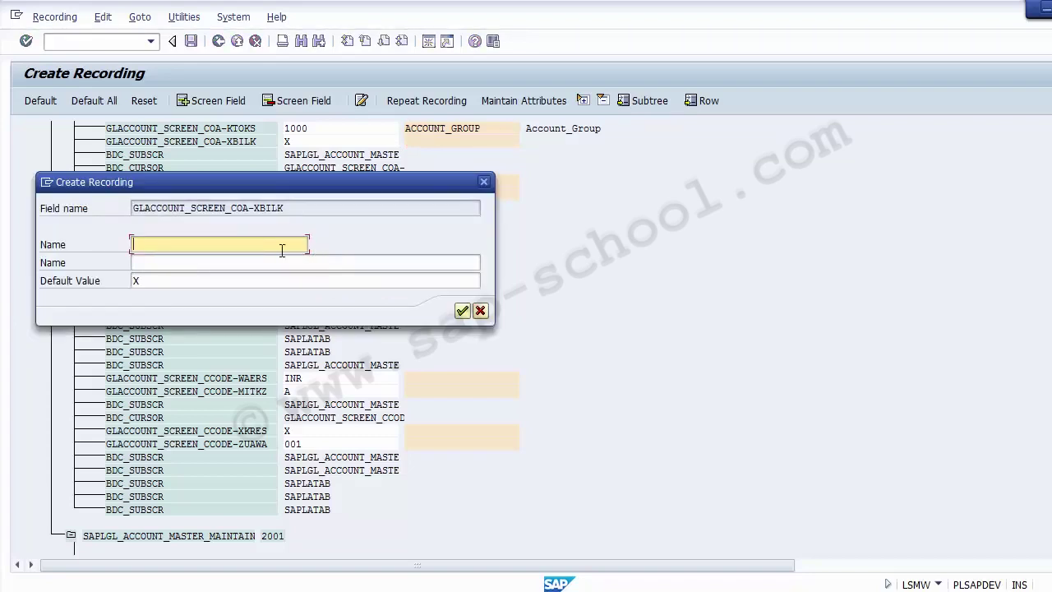
left_click(622, 531)
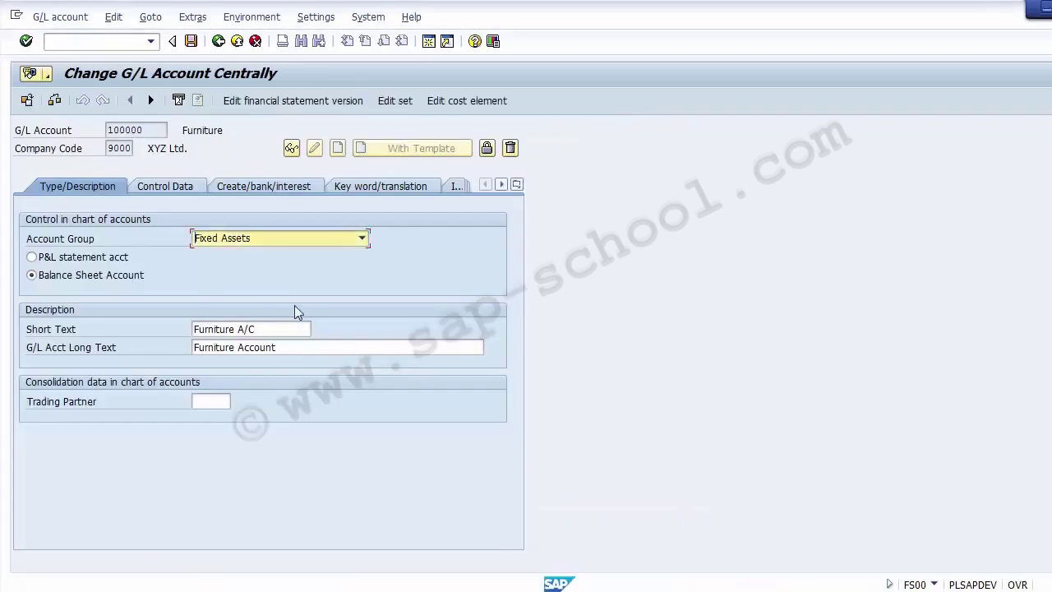
left_click(118, 243)
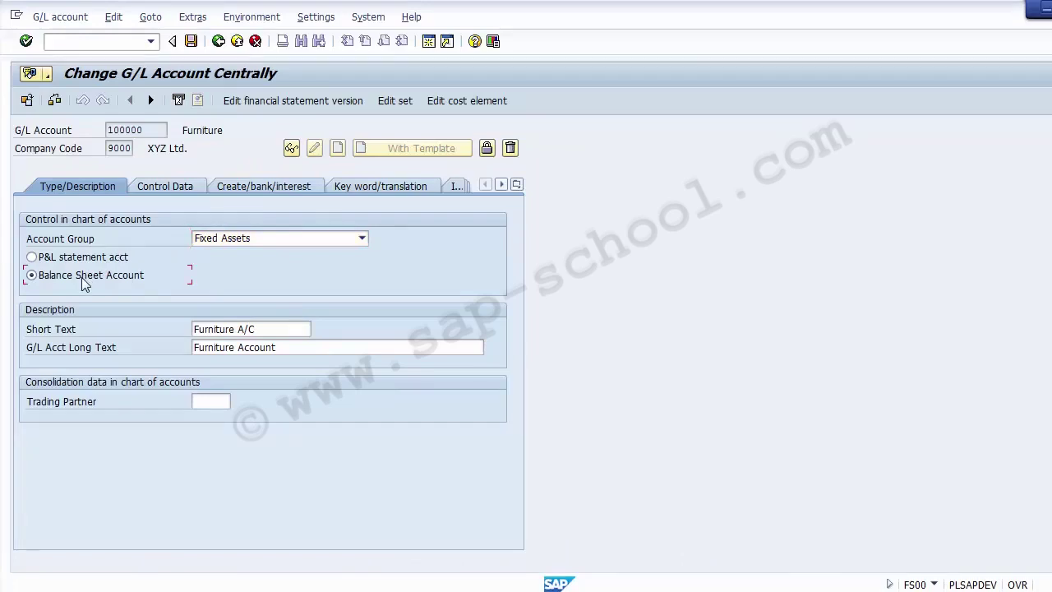
key("alt+Tab")
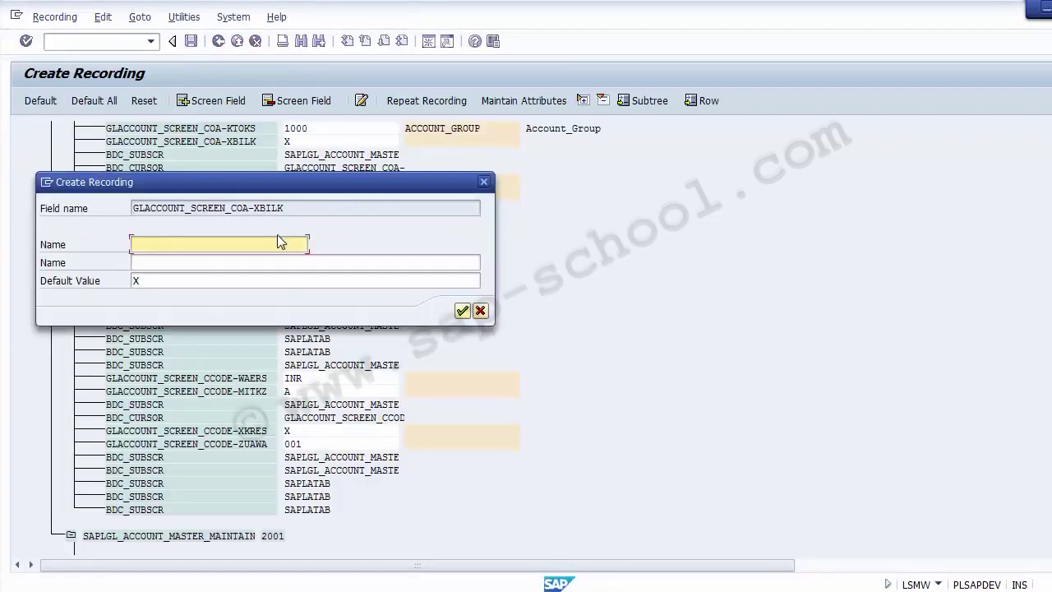
type("Balance Sheet")
key("Left")
key("Left")
key("Left")
key("Left")
key("Delete")
type("_")
key("ctrl+a")
key("ctrl+c")
key("Tab")
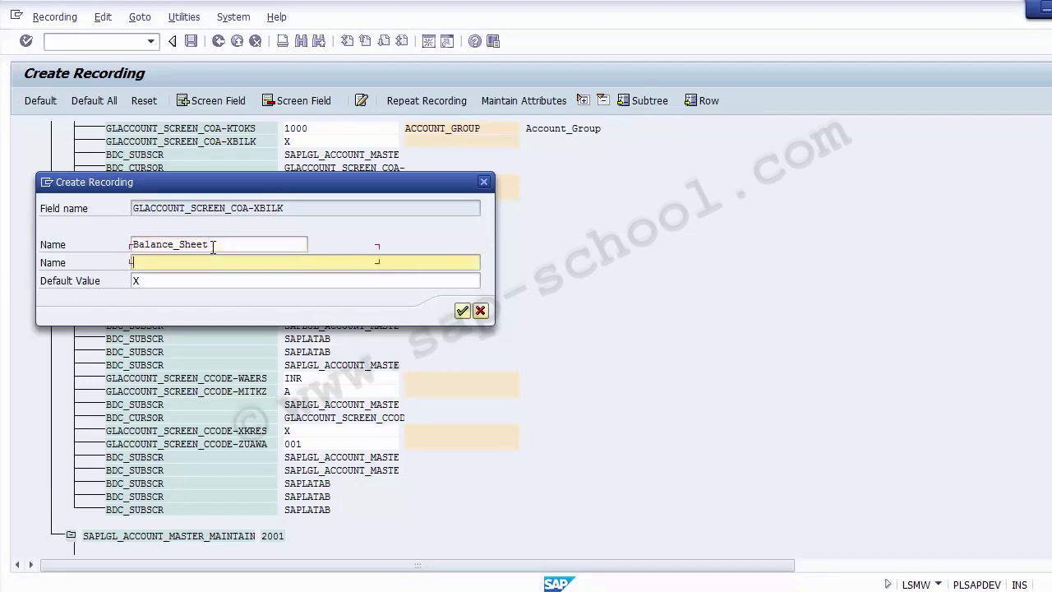
key("ctrl+v")
key("Return")
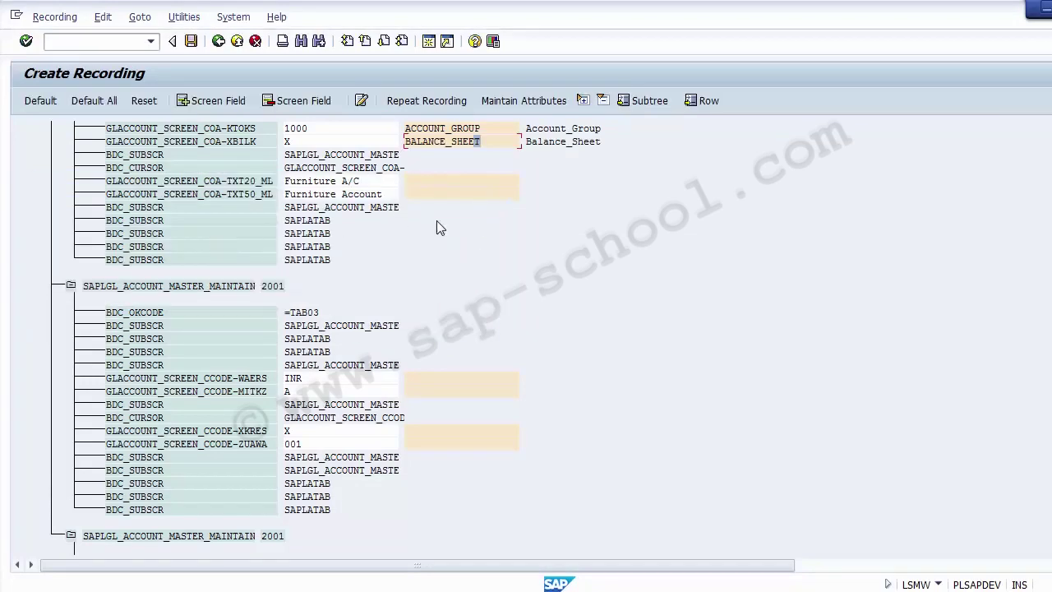
- Name the GLACCOUNT_SCREEN_COA-TXT20_ML field Short_Text, with the same descriptive name, keeping its default value
double_click(424, 178)
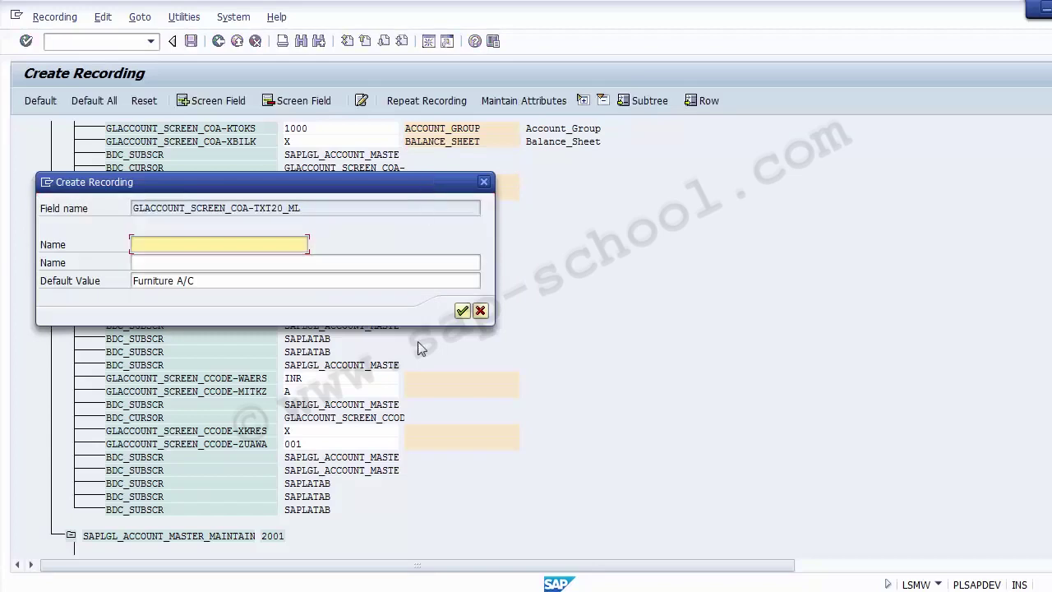
left_click(657, 513)
type("Short_Text")
key("shift+Home")
key("ctrl+c")
key("Tab")
key("ctrl+v")
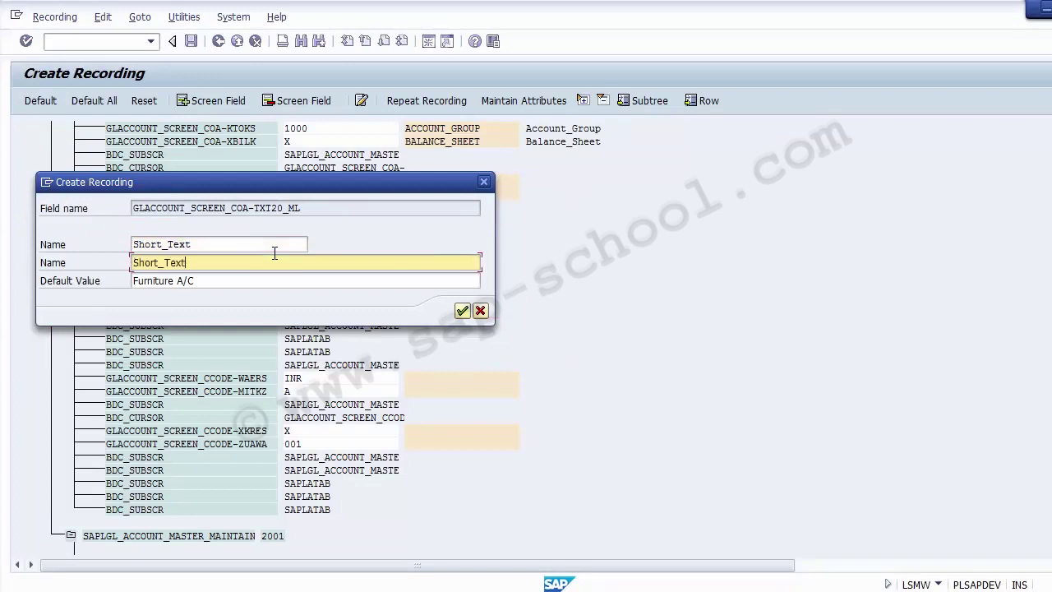
key("Return")
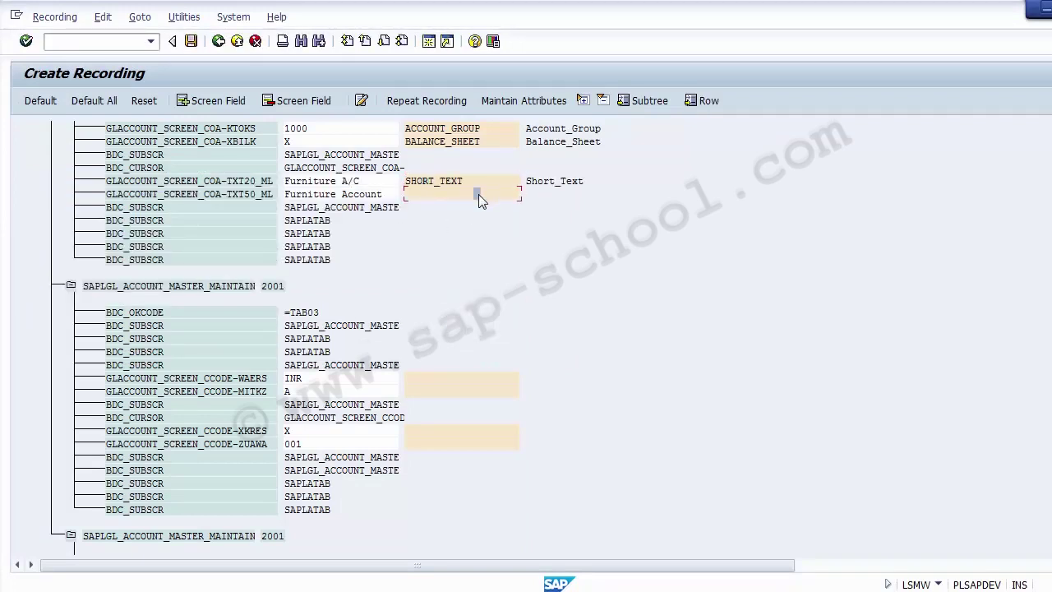
- Name the GLACCOUNT_SCREEN_COA-TXT50_ML field Long_text, with the same descriptive name, keeping its default value
double_click(479, 195)
type("Lo")
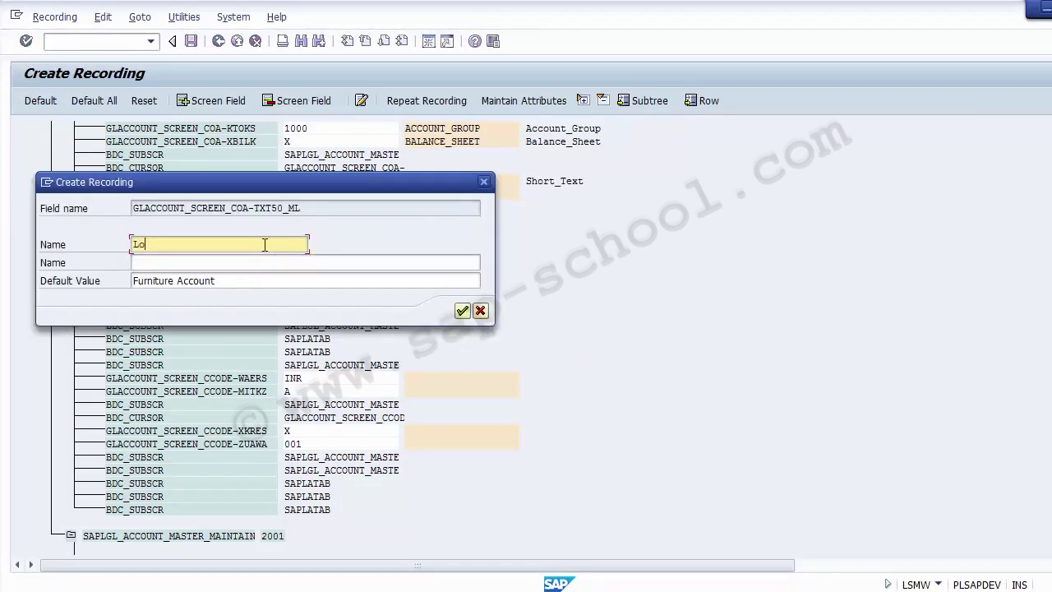
type("ng_exte")
key("BackSpace")
key("BackSpace")
key("BackSpace")
key("BackSpace")
type("text")
key("shift+Home")
key("ctrl+c")
key("Tab")
key("ctrl+v")
key("Return")
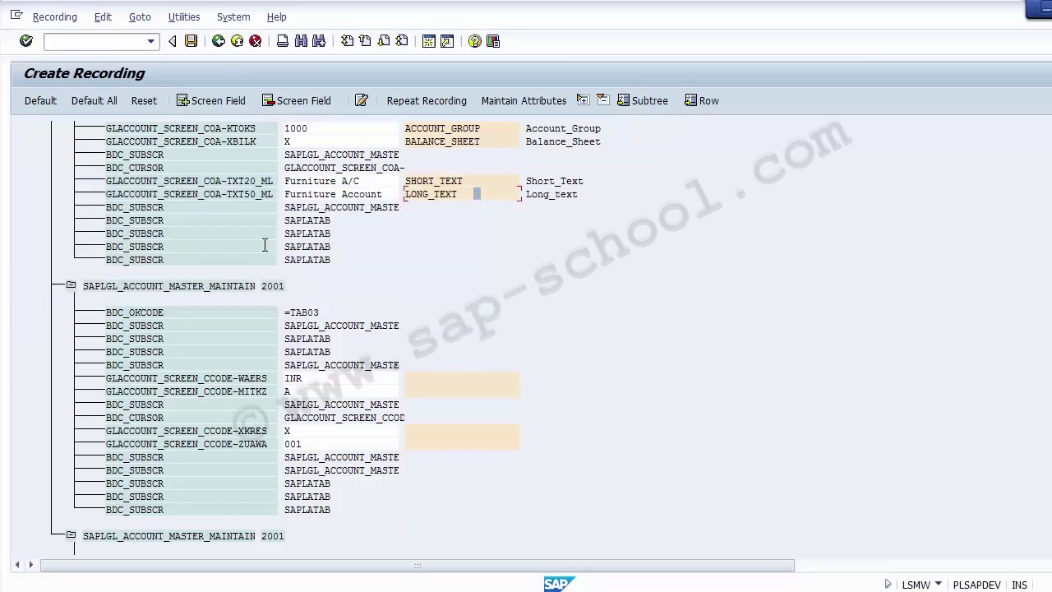
- Name the GLACCOUNT_SCREEN_CCODE-WAERS field Currency, with the same descriptive name, keeping its default value
double_click(424, 378)
type("Cu")
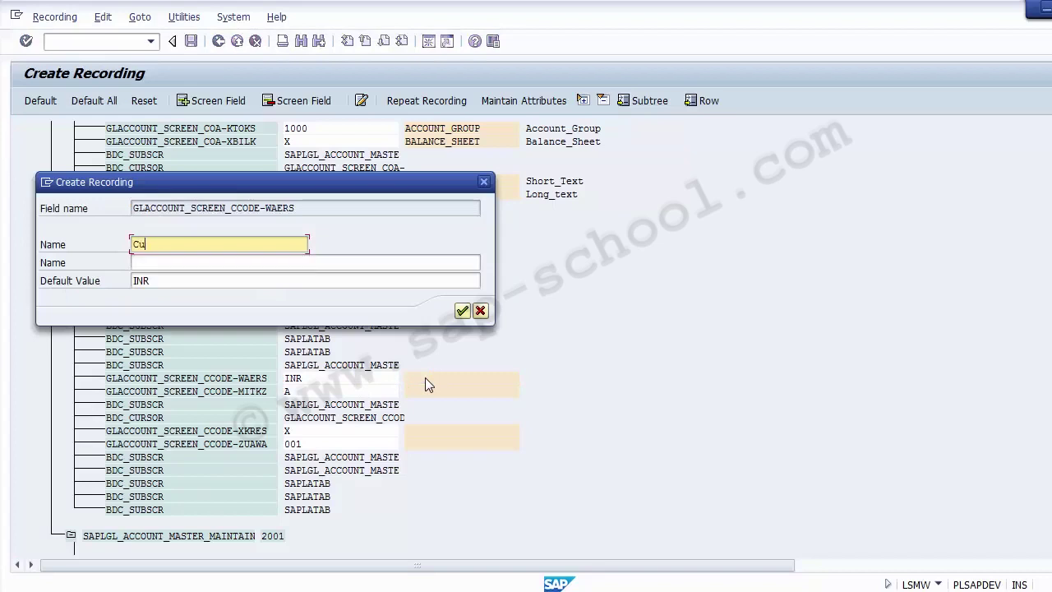
type("rrencu")
key("BackSpace")
type("y")
key("ctrl+a")
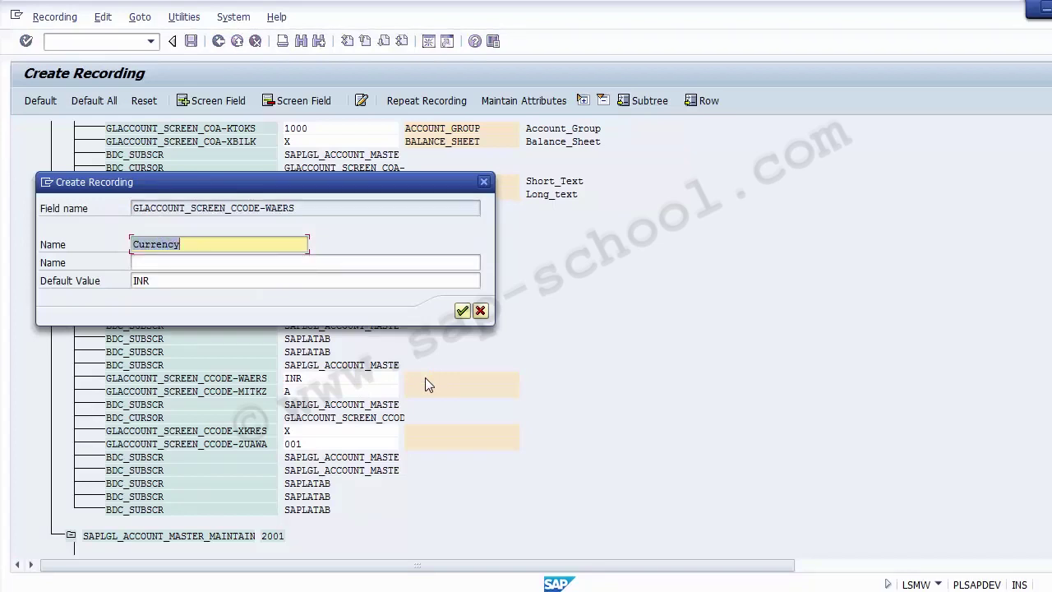
key("ctrl+v")
key("Tab")
key("shift+Tab")
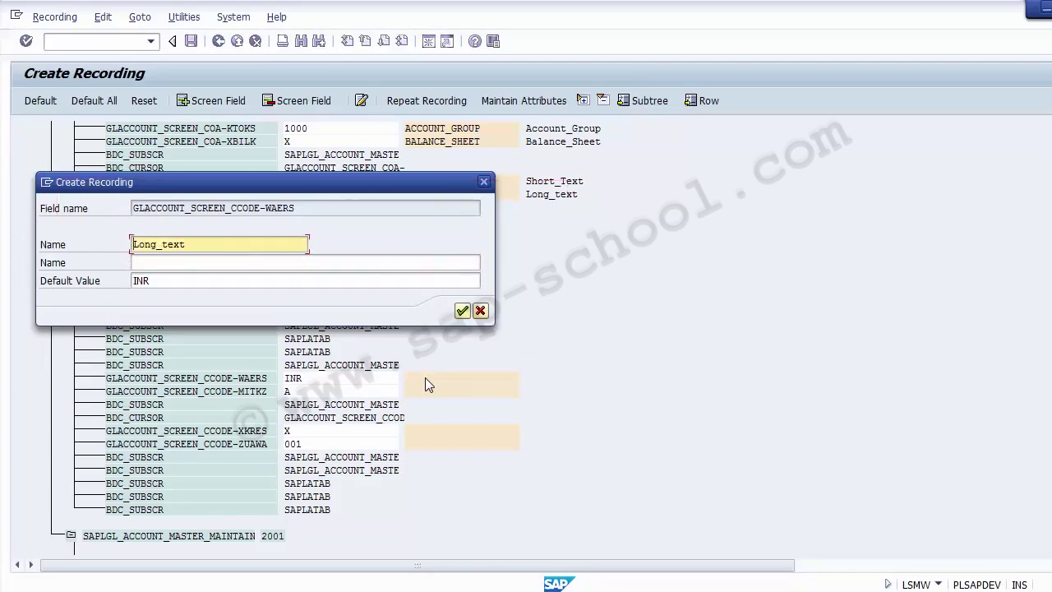
key("ctrl+z")
key("ctrl+c")
key("Tab")
key("ctrl+v")
key("Return")
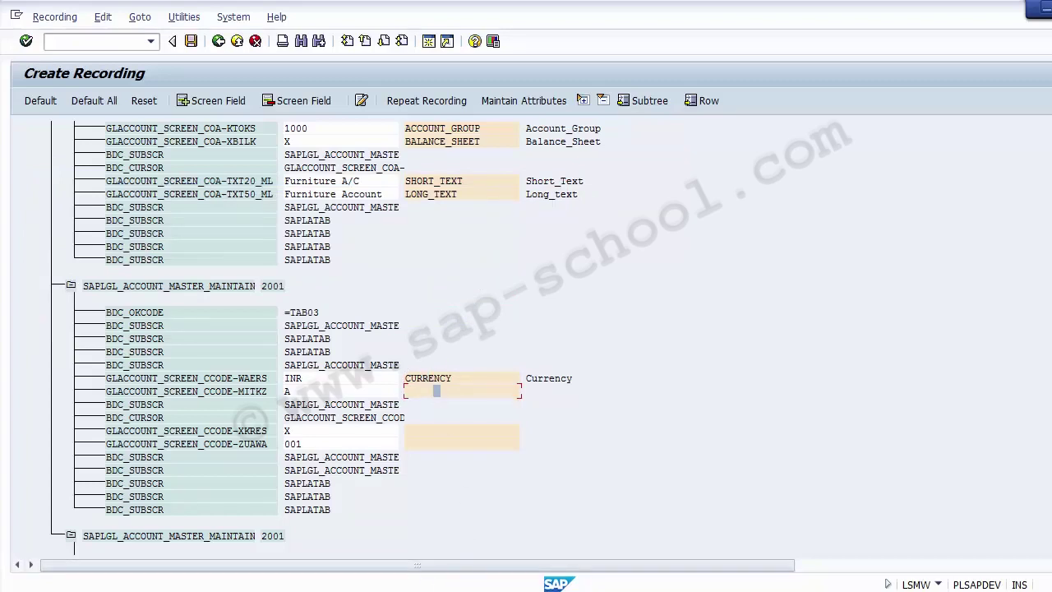
- Switch to the G/L account window and check the account currency and reconciliation account type in its control data
mouse_move(427, 590)
left_click(575, 529)
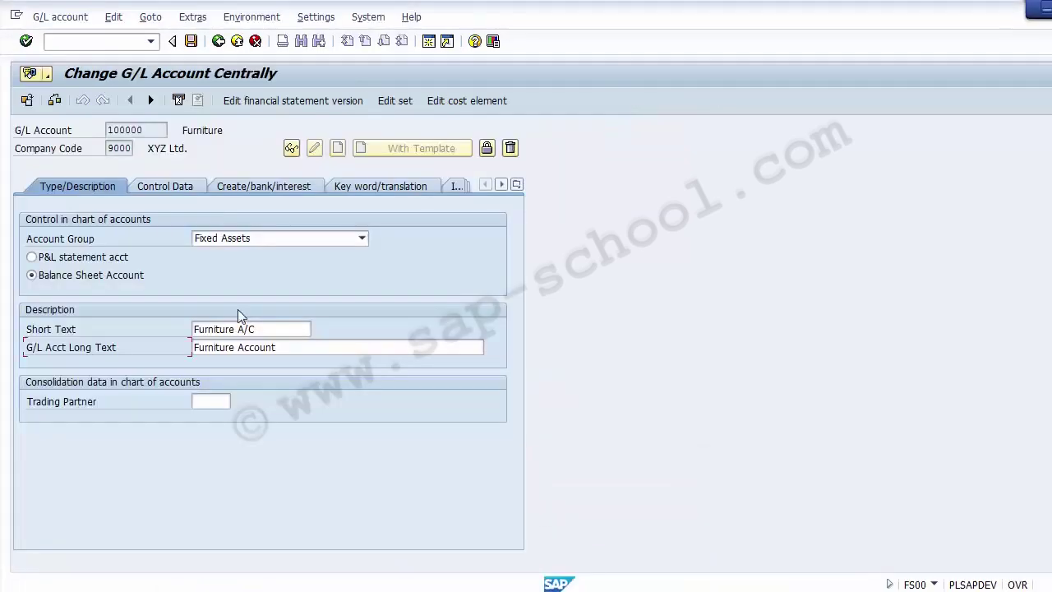
left_click(165, 187)
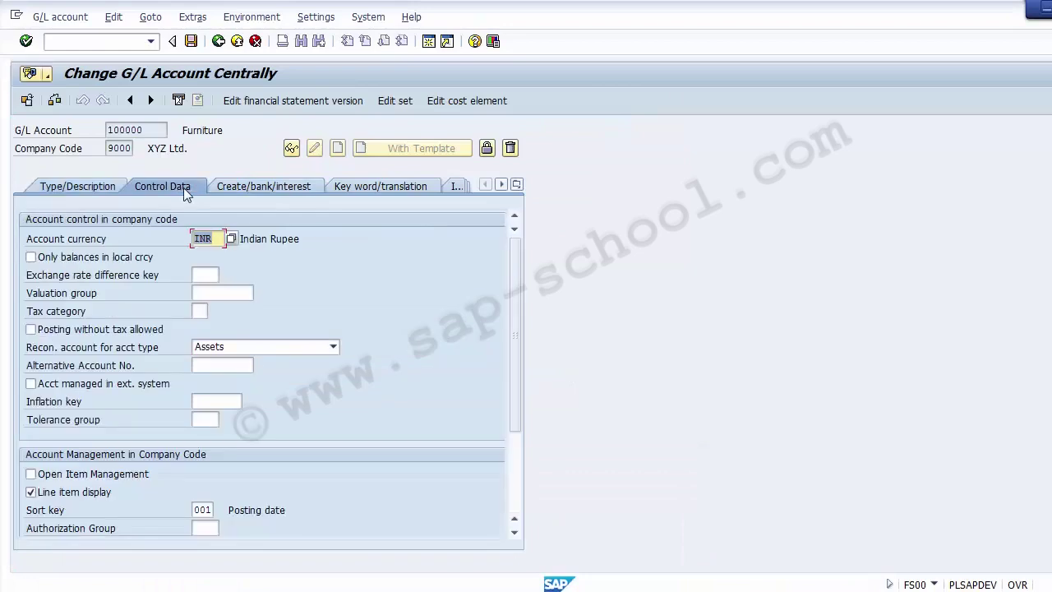
left_click(214, 240)
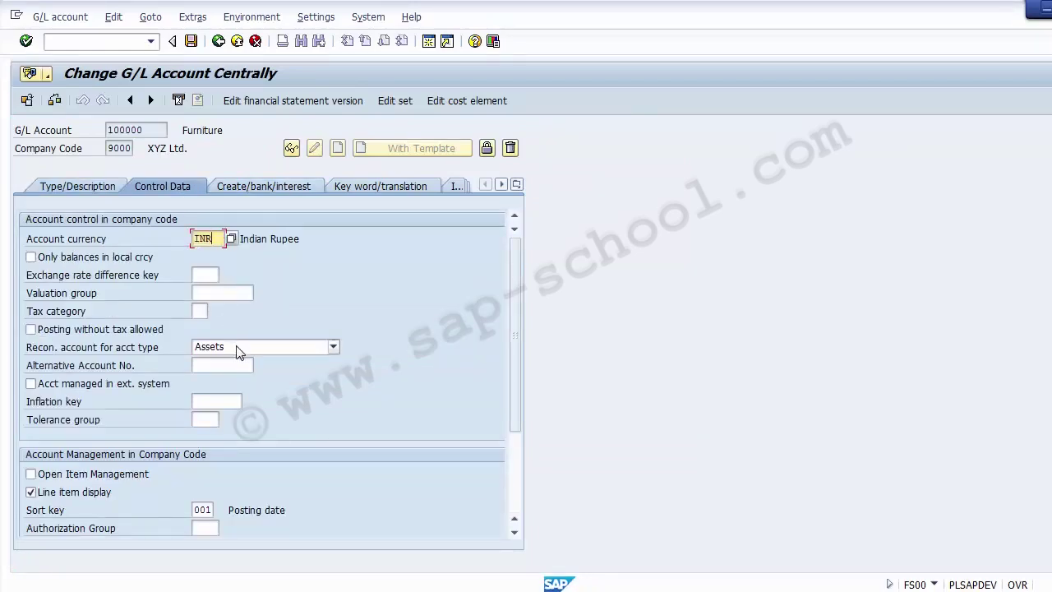
left_click(134, 346)
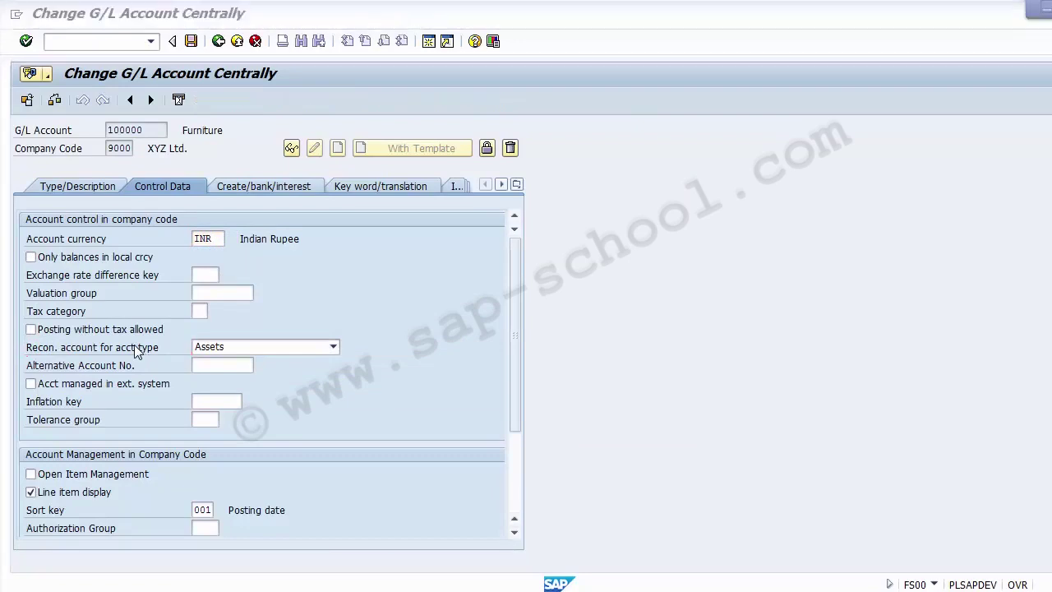
- Return to the recording and name the GLACCOUNT_SCREEN_CCODE-MITKZ field Reconcilation_Account, with the same descriptive name, keeping its default value
key("alt+Tab")
double_click(428, 388)
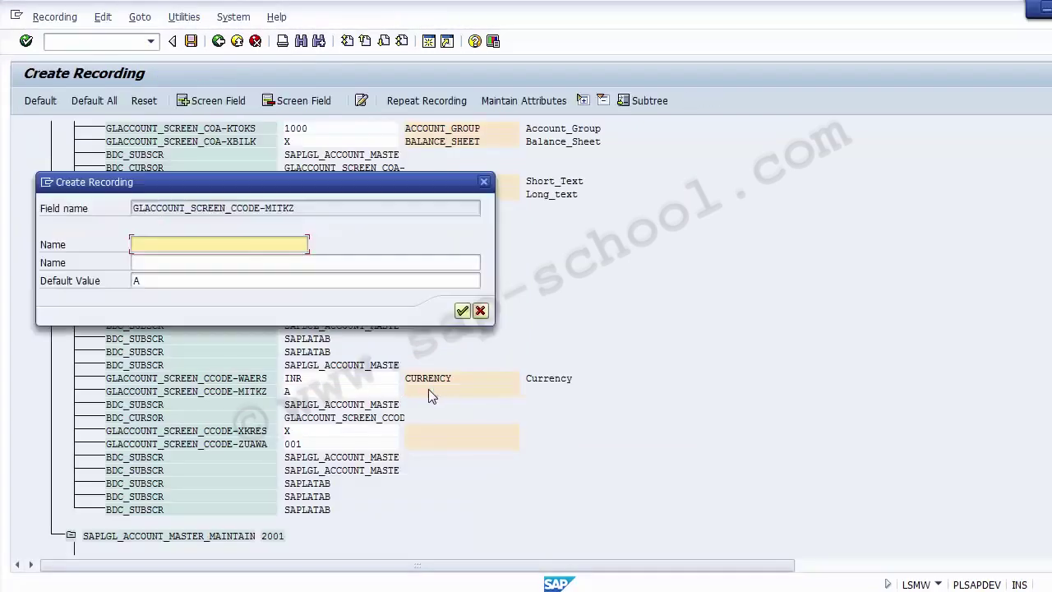
type("Recon")
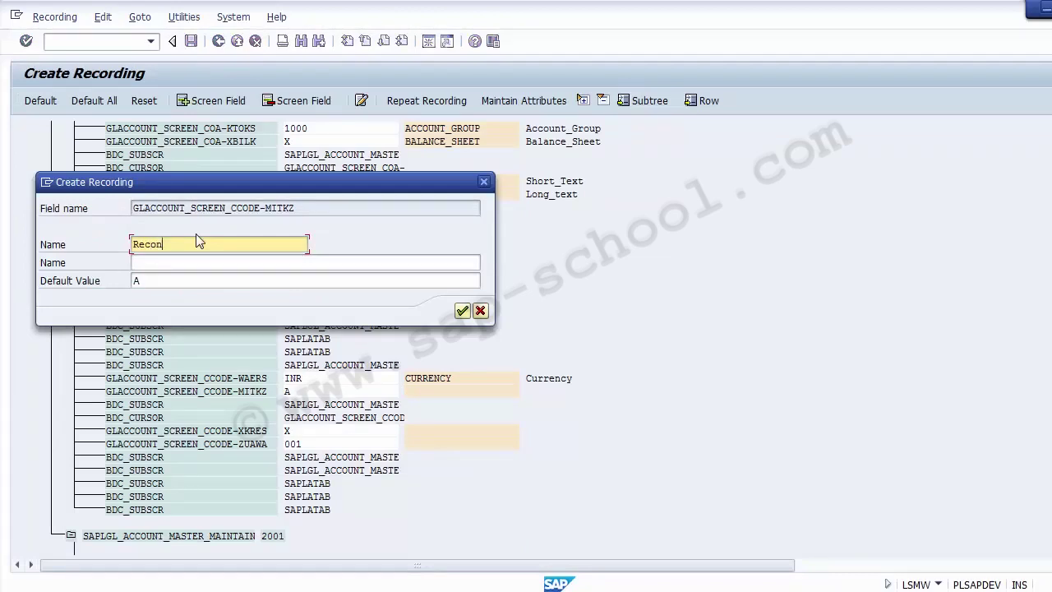
type("cilai")
type("ton")
key("BackSpace")
key("BackSpace")
key("BackSpace")
key("BackSpace")
key("BackSpace")
type("tion ")
type("Accoiun")
key("BackSpace")
key("BackSpace")
key("BackSpace")
type("unt_")
double_click(199, 246)
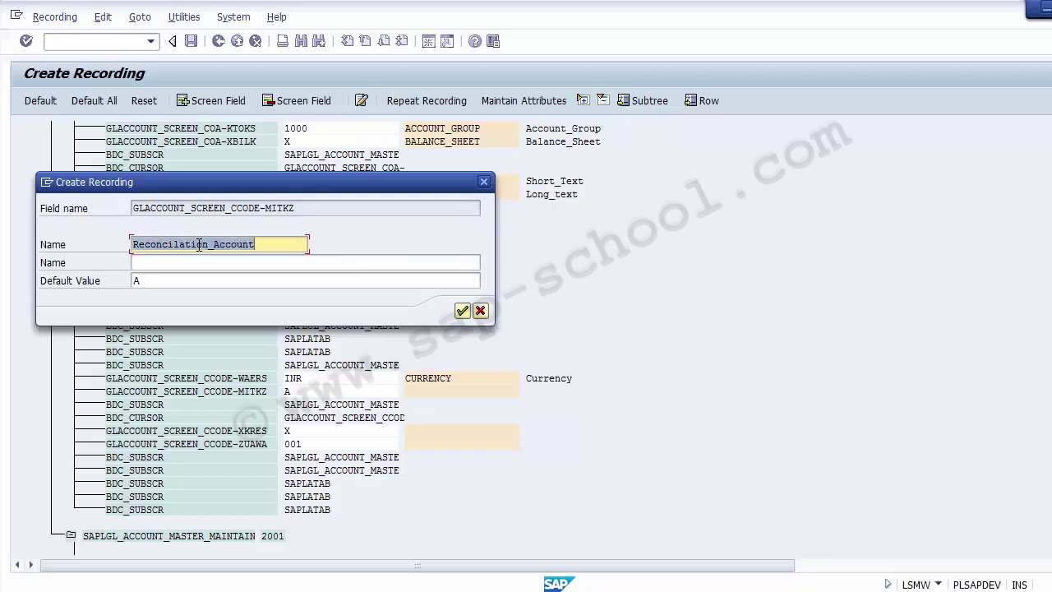
key("Tab")
key("ctrl+v")
key("Return")
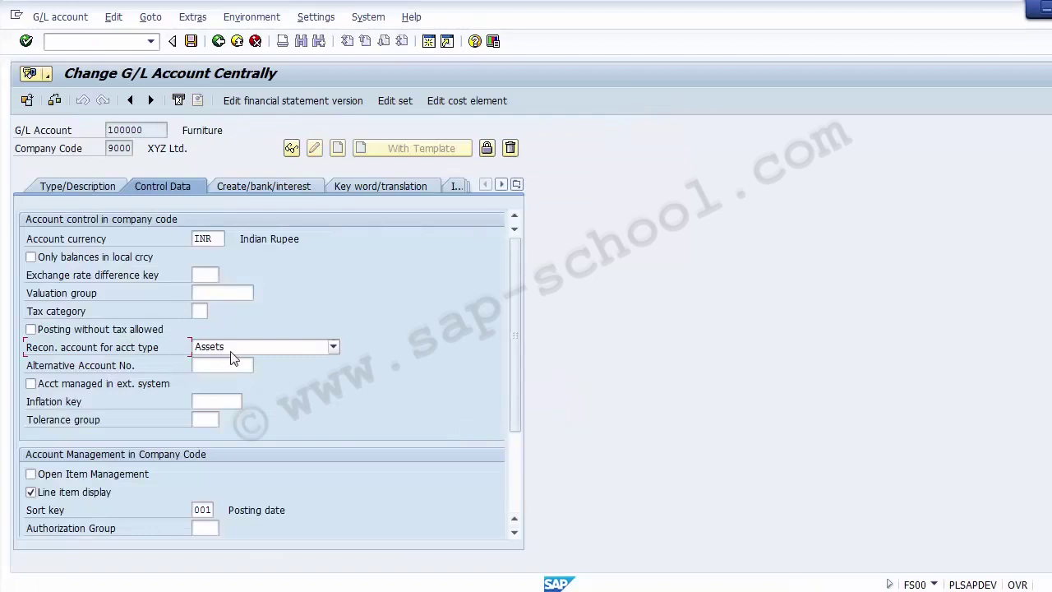
- Check the options for the reconciliation account type and the Line item display setting in the G/L account's control data
left_click(232, 350)
left_click(231, 351)
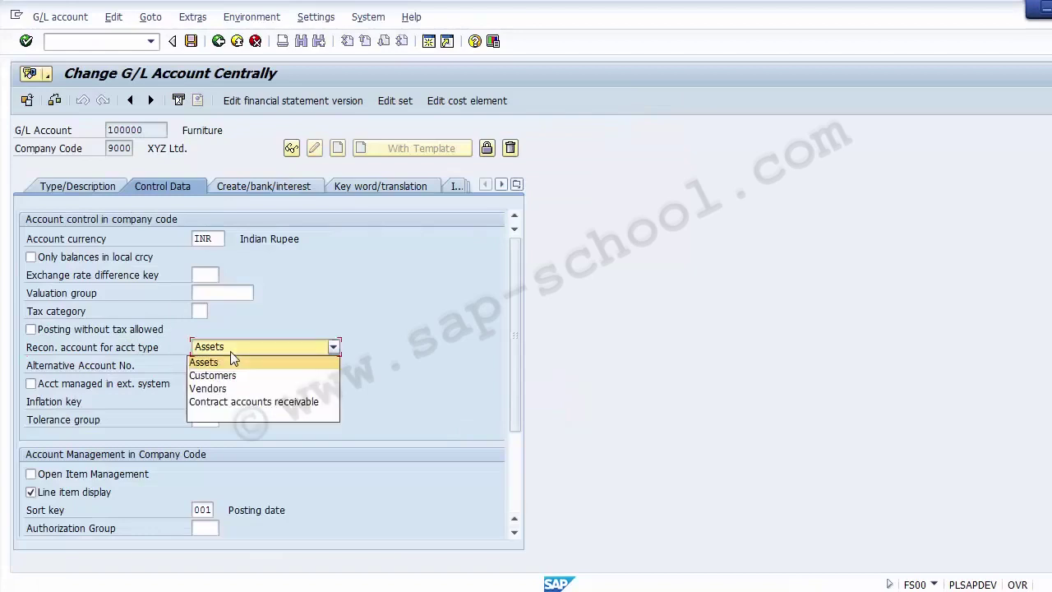
left_click(217, 353)
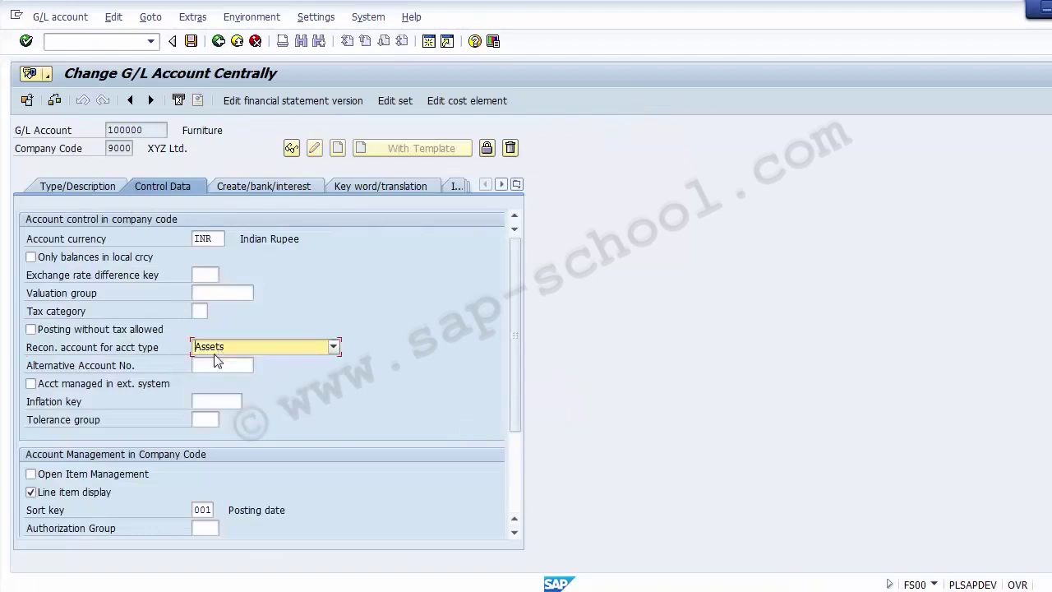
left_click(86, 495)
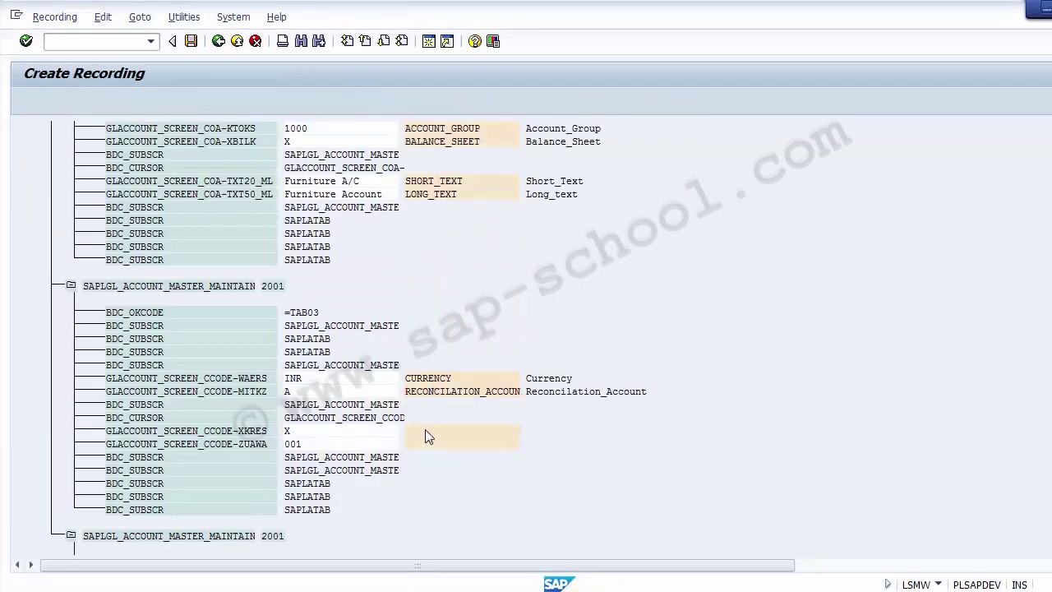
- Name the GLACCOUNT_SCREEN_CCODE-XKRES field Line_Item_Display in the recording, with the same descriptive name, keeping its default value
double_click(425, 430)
type("Line ")
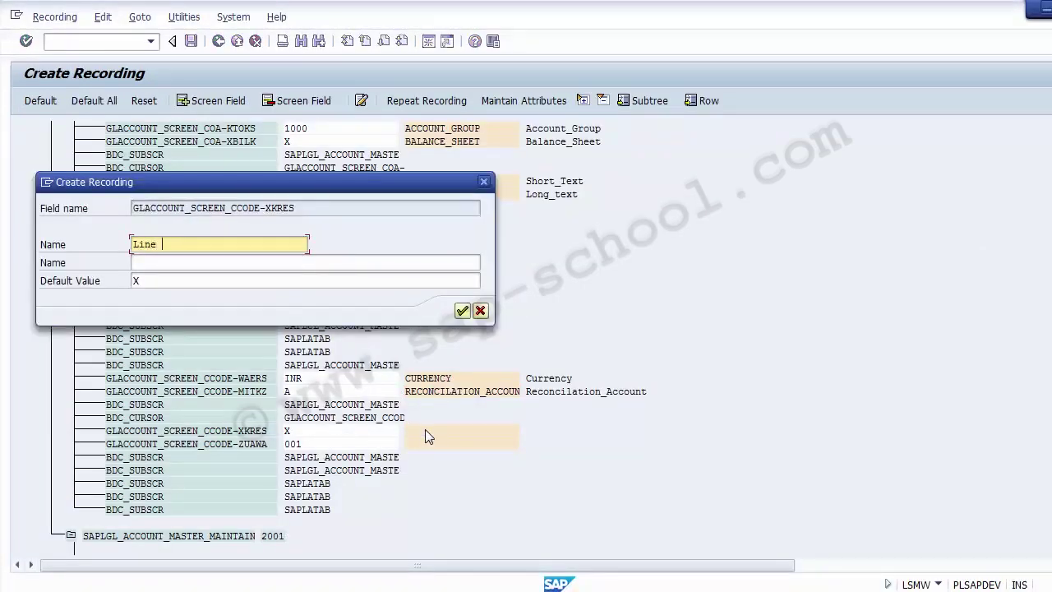
type("_Item_Display")
key("shift+Home")
key("ctrl+c")
key("Tab")
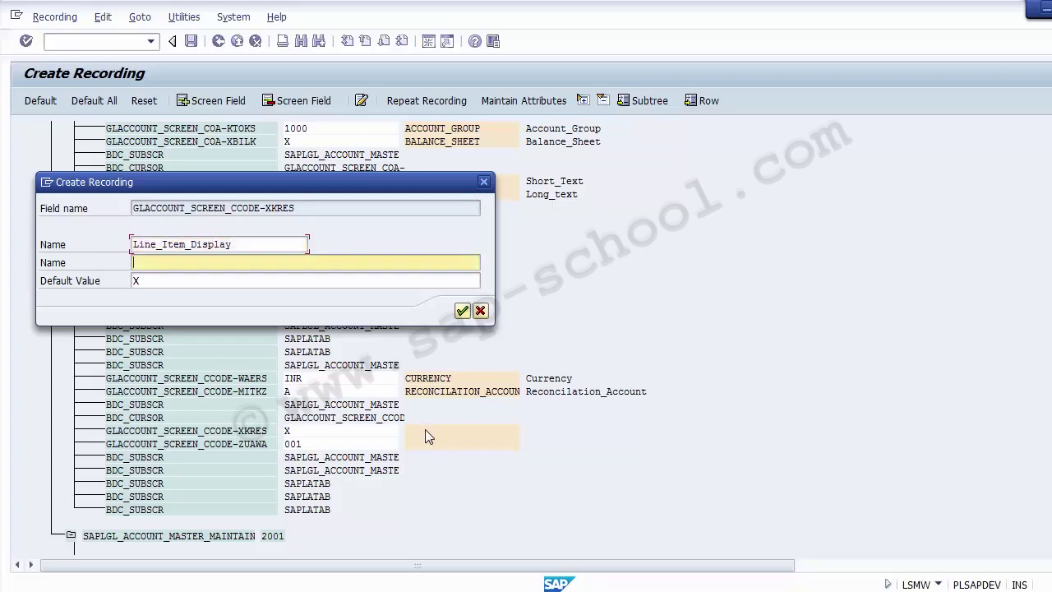
key("ctrl+v")
key("Return")
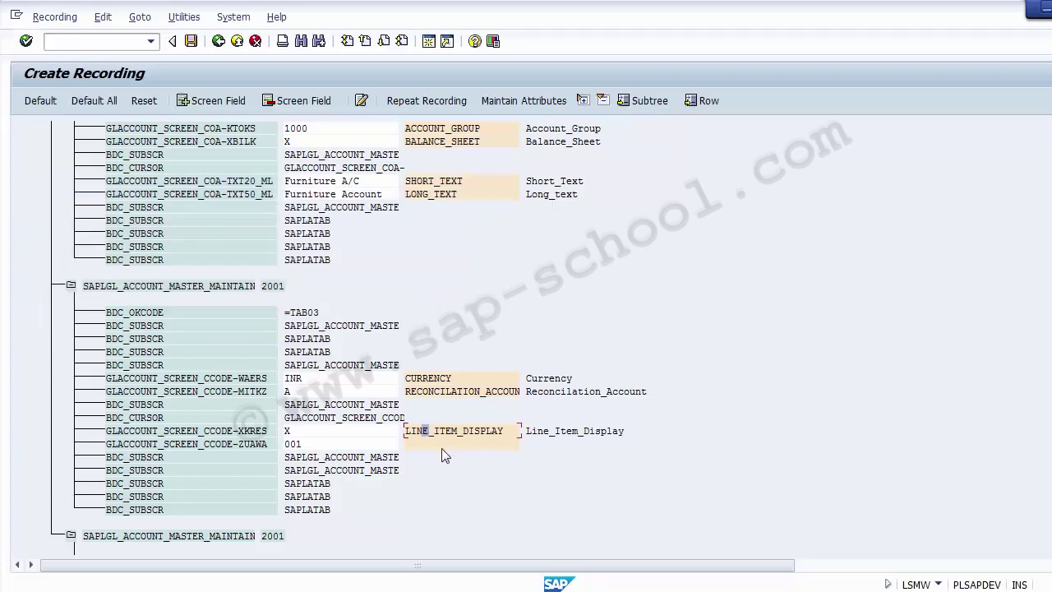
- Name the GLACCOUNT_SCREEN_CCODE-ZUAWA field Sort_Key, with the same descriptive name, keeping its default value
double_click(441, 446)
type("Sort_")
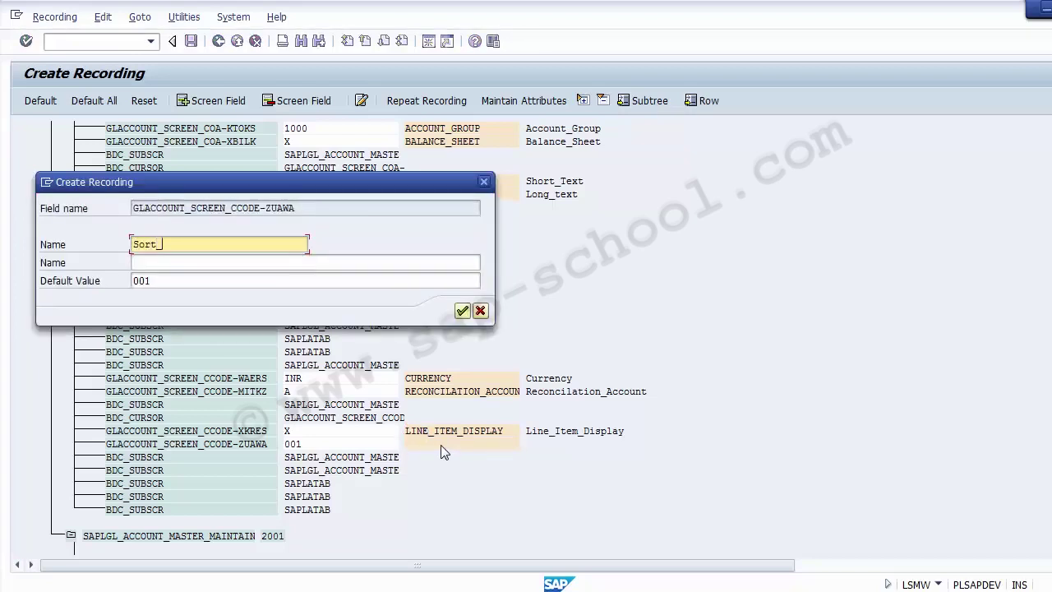
type("Key")
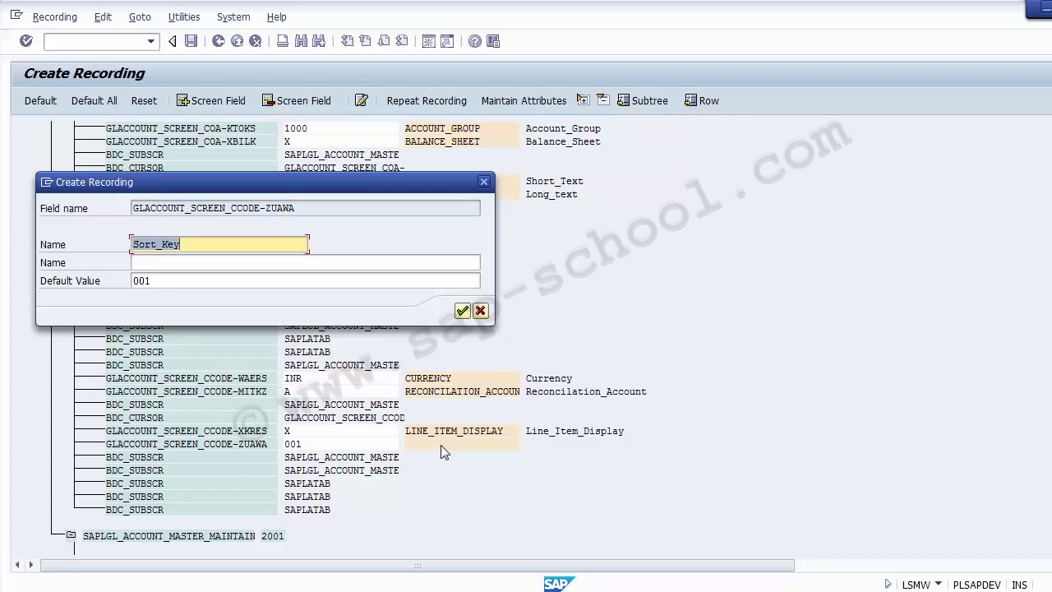
key("Tab")
key("Return")
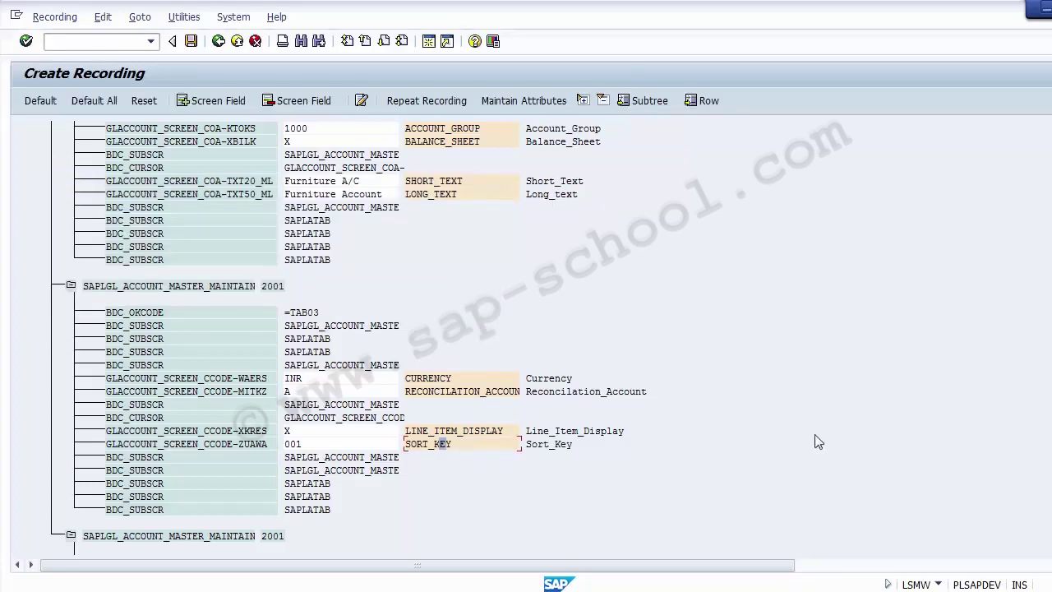
- Switch to the G/L account window and check the field status group in its create/bank/interest data
scroll(567, 354, "down", 4)
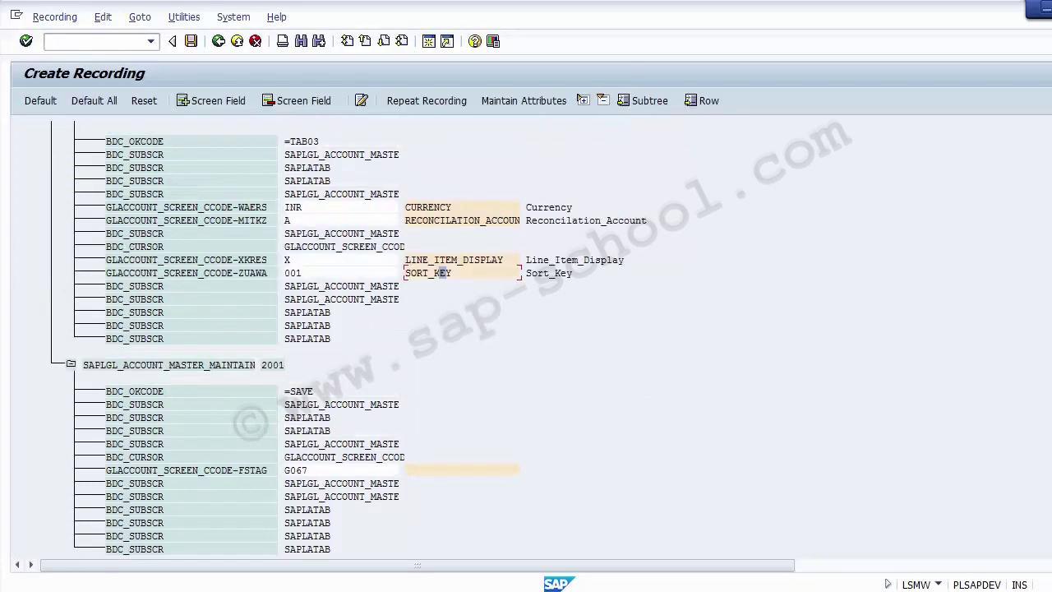
key("alt+Tab")
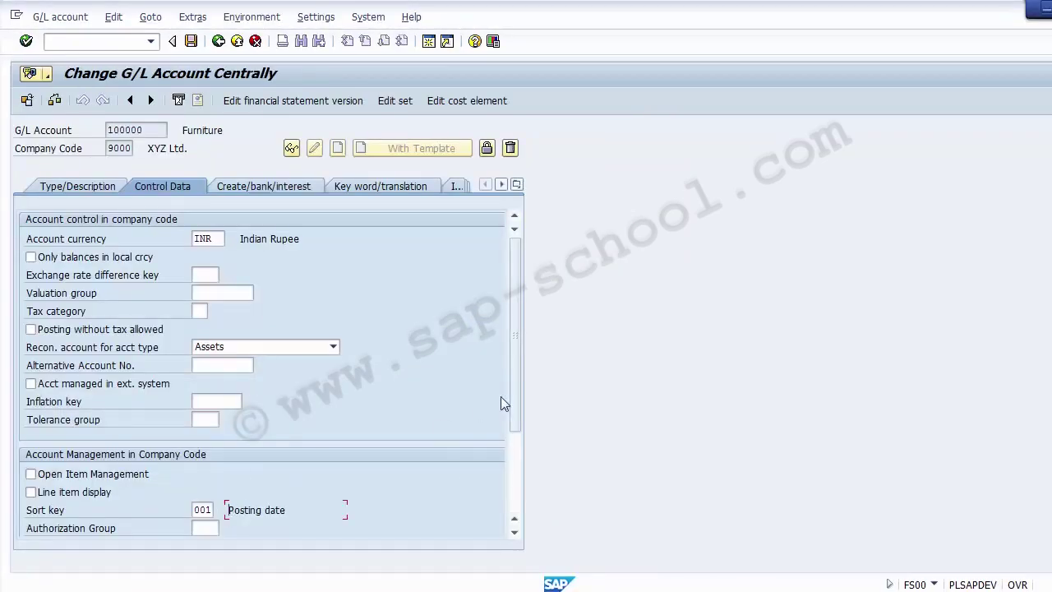
left_click_drag(516, 411, 512, 509)
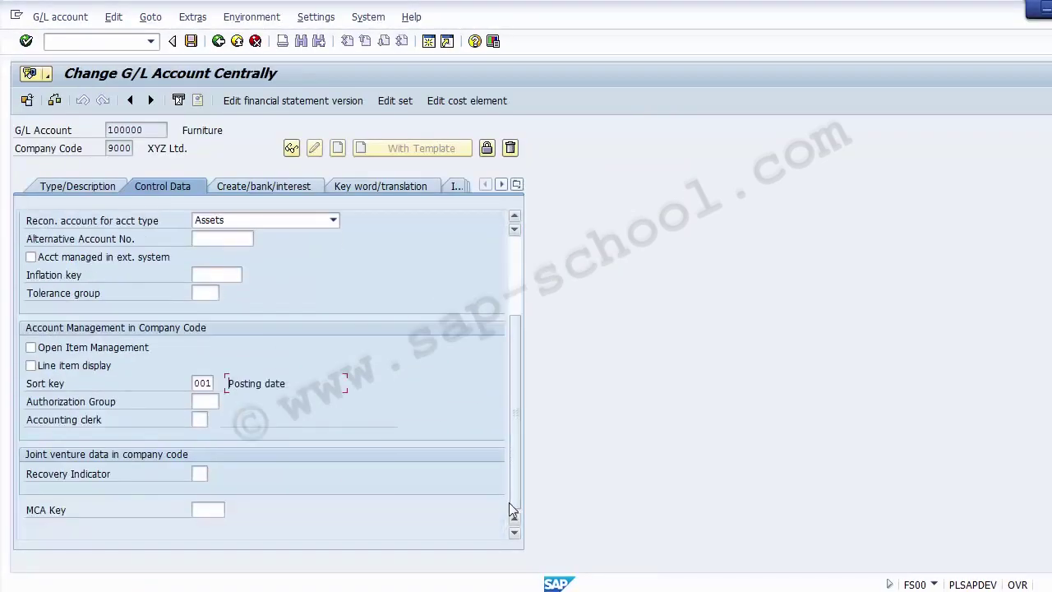
left_click(250, 186)
left_click(111, 245)
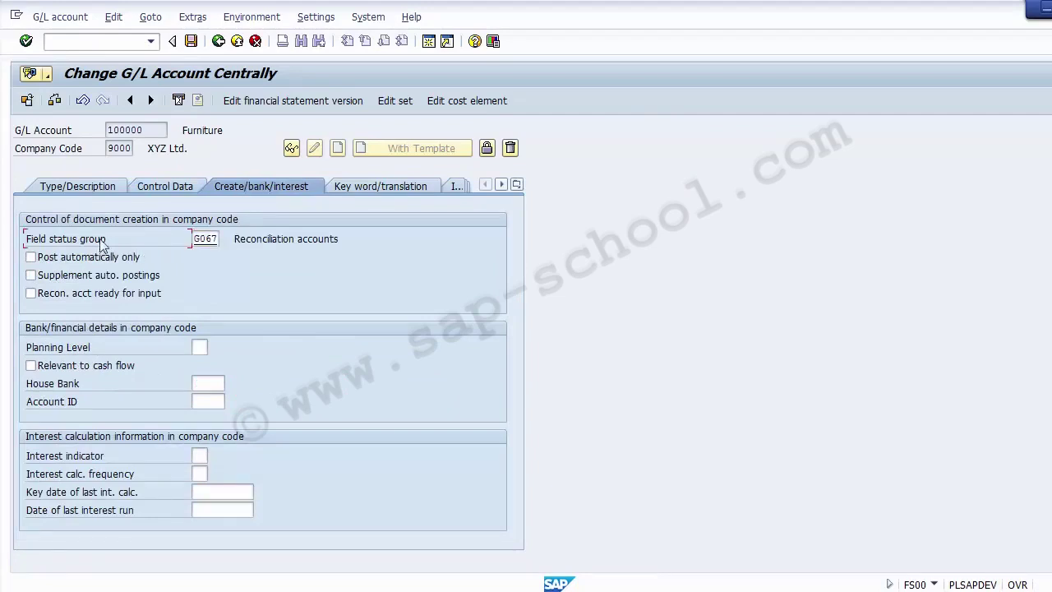
- Return to the recording and name the GLACCOUNT_SCREEN_CCODE-FSTAG field Field_Status_Group, with the same descriptive name, keeping its default value
left_click(501, 590)
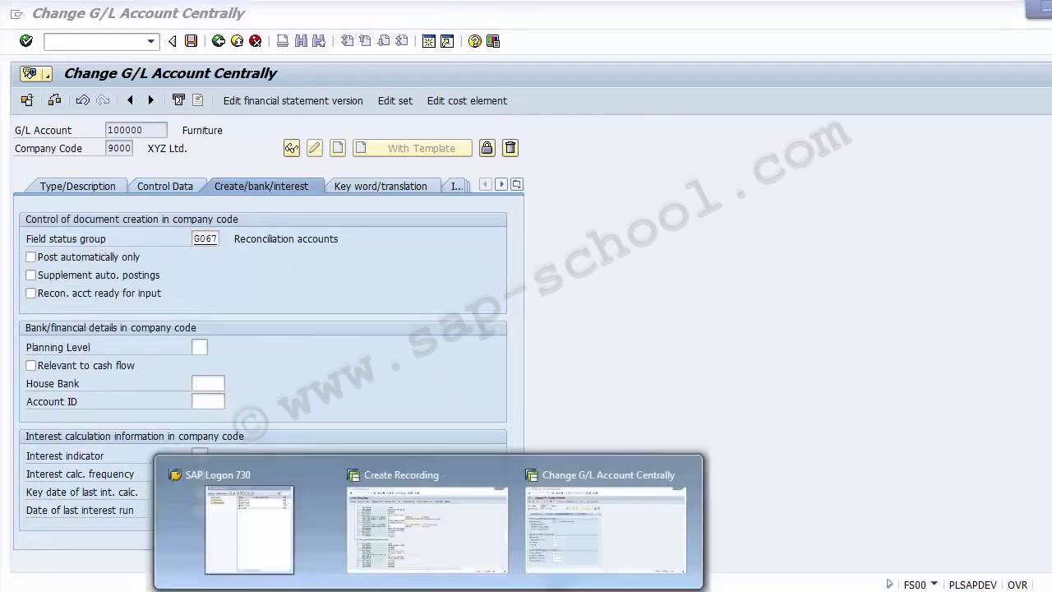
left_click(429, 519)
double_click(407, 470)
type("Fi")
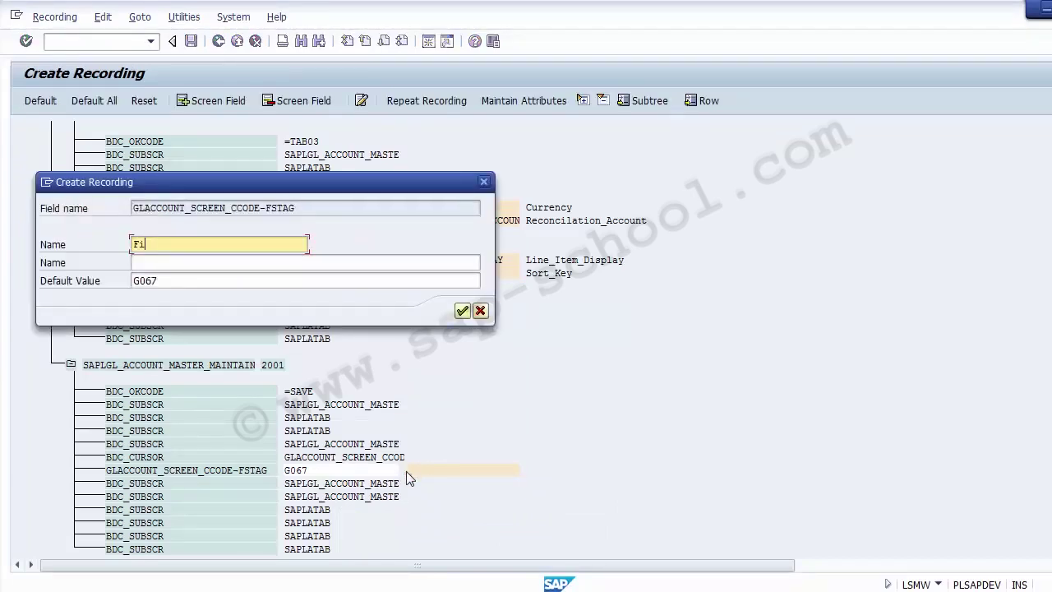
type("eld_Status_Group")
key("Tab")
key("ctrl+v")
key("Return")
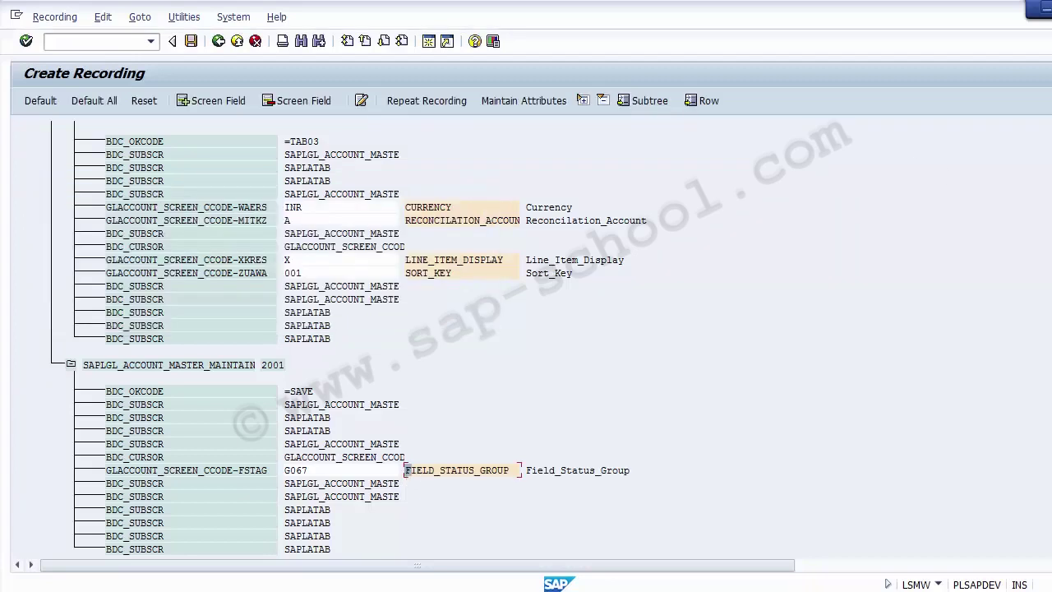
- Switch to the G/L account window, review its type/description and control data, and turn Line item display back on
scroll(705, 231, "up", 20)
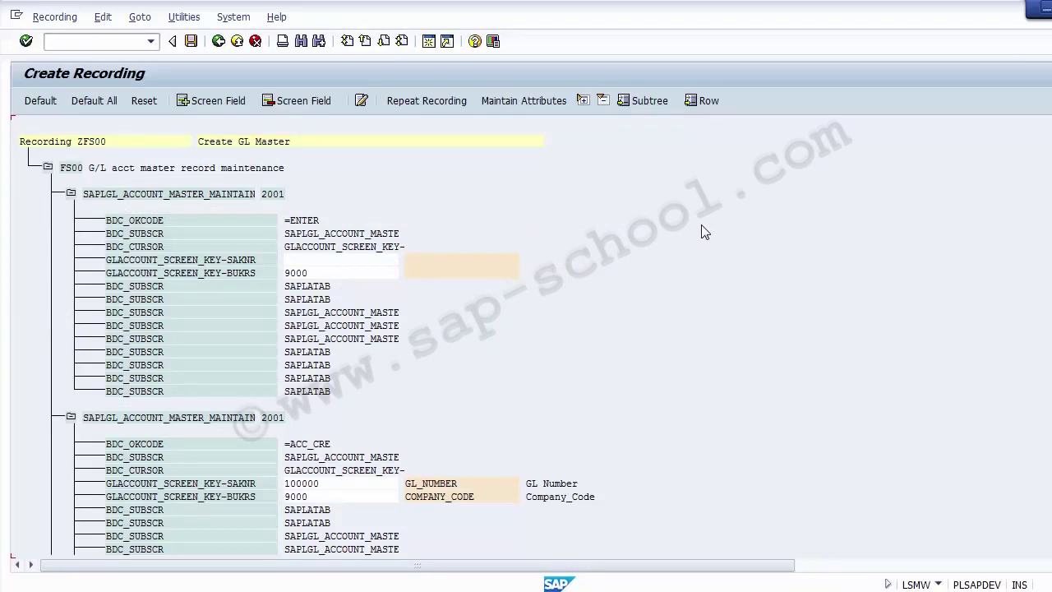
left_click(465, 567)
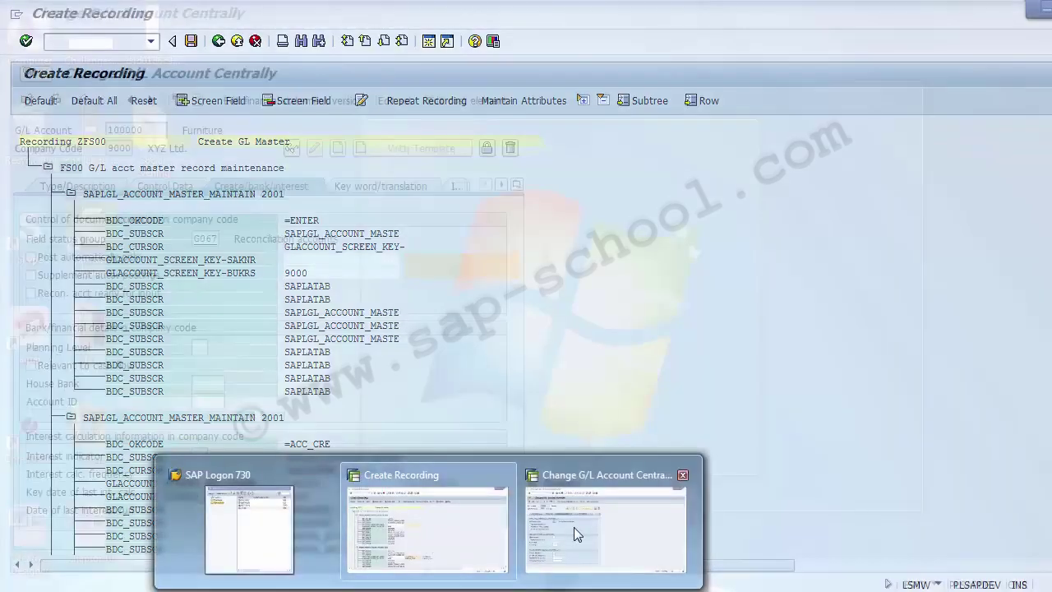
left_click(574, 527)
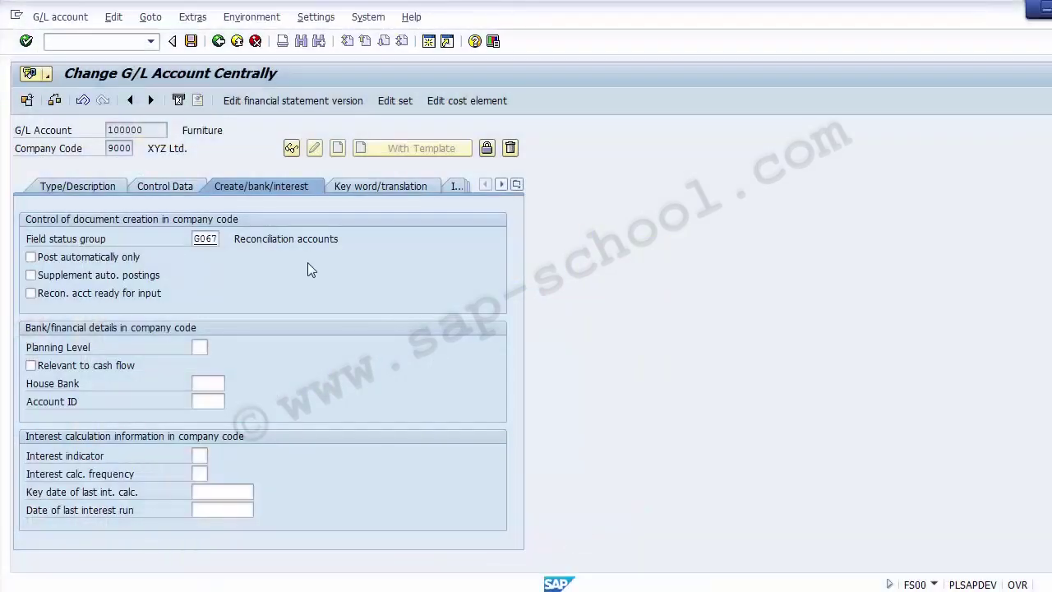
left_click(73, 189)
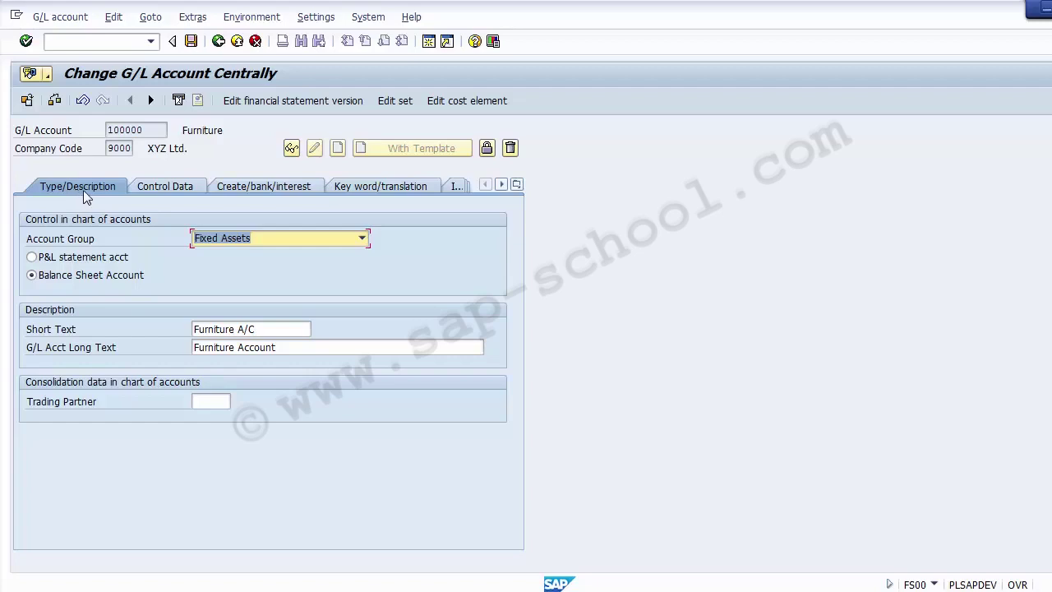
left_click(158, 184)
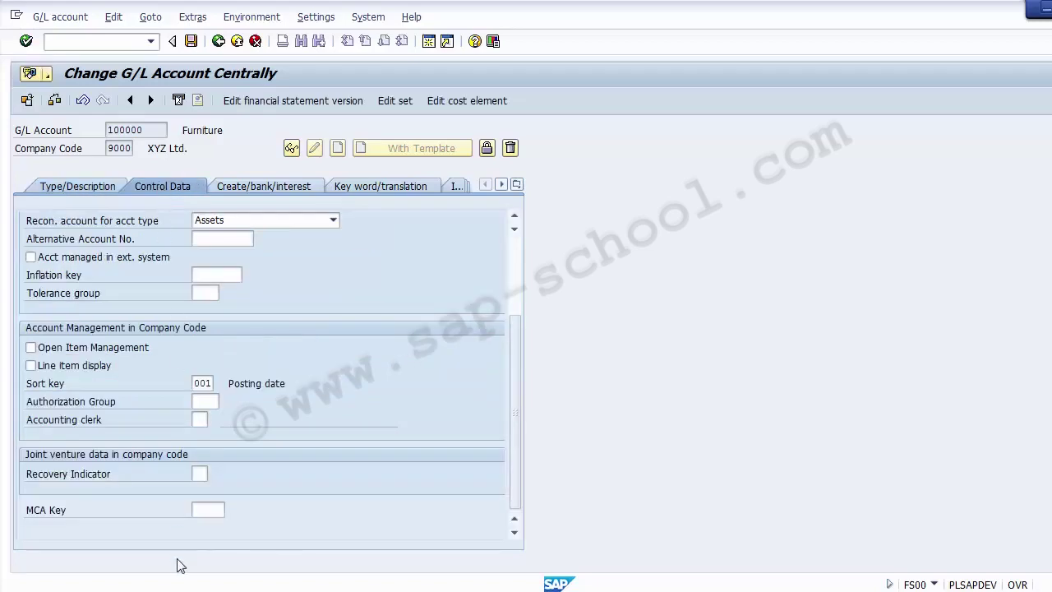
left_click(218, 273)
left_click(207, 292)
left_click(93, 354)
left_click(93, 363)
left_click(82, 355)
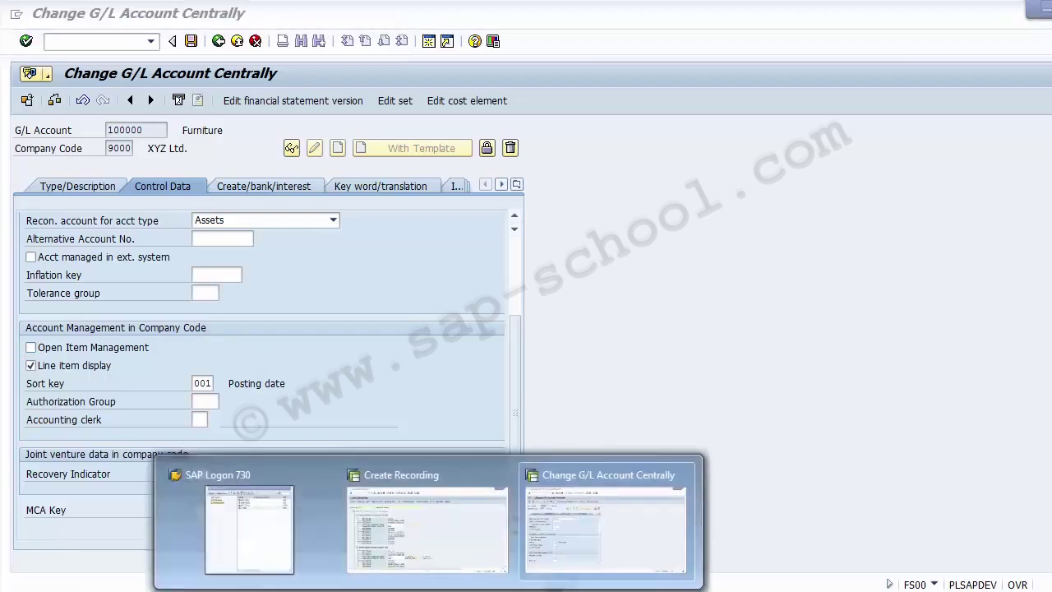
- Return to the recording window, save recording ZFS00 and go back to the project's recordings overview
left_click(380, 534)
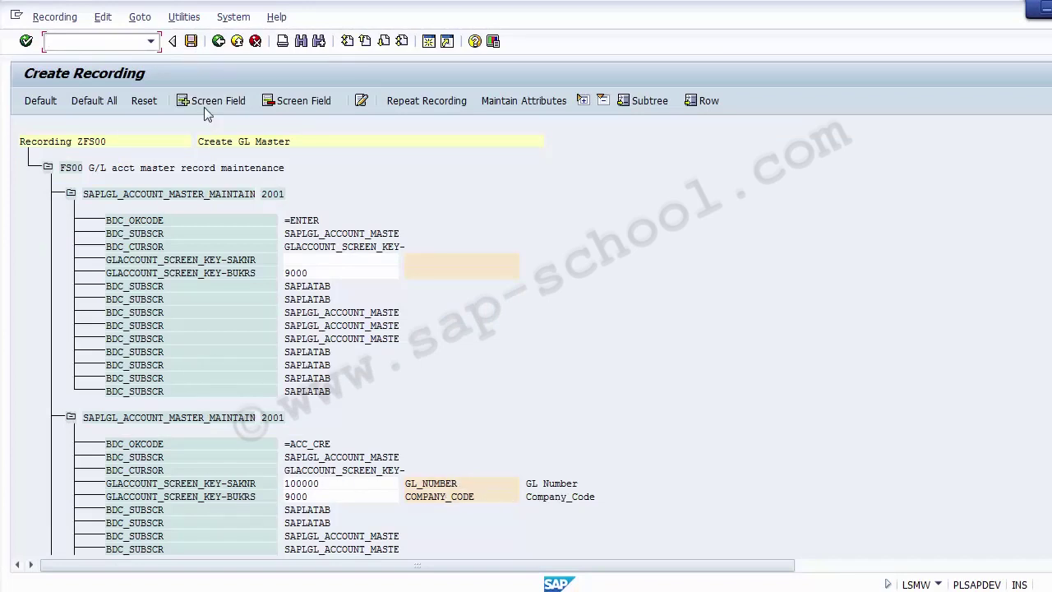
left_click(190, 41)
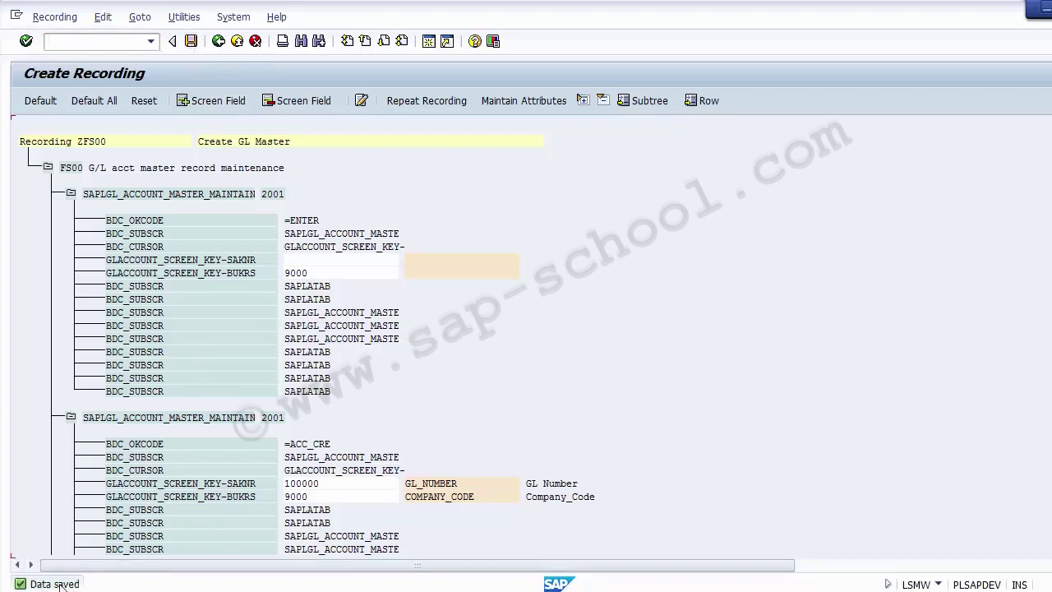
left_click(218, 42)
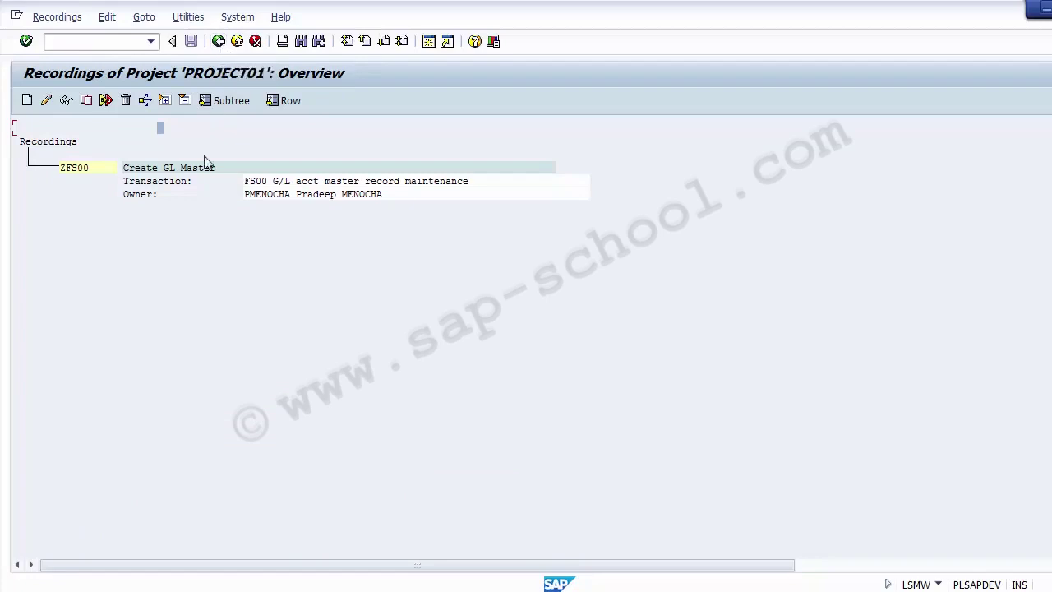
left_click(73, 173)
left_click(276, 184)
- Save the GL MASTER object attributes with recording ZFS00 and check the last action for Maintain Object Attributes in the process step list
left_click(218, 42)
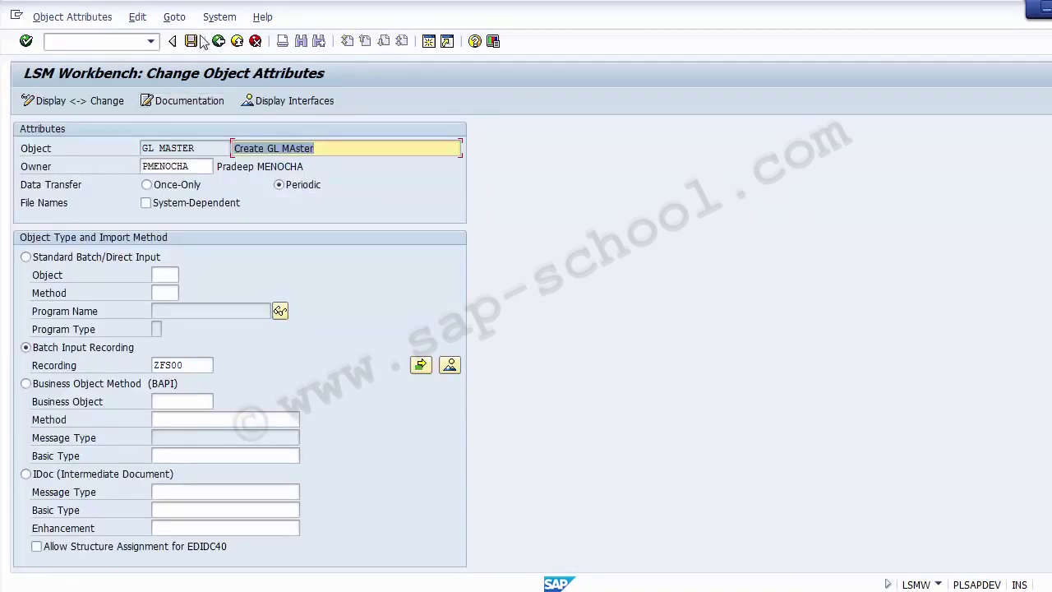
left_click(191, 41)
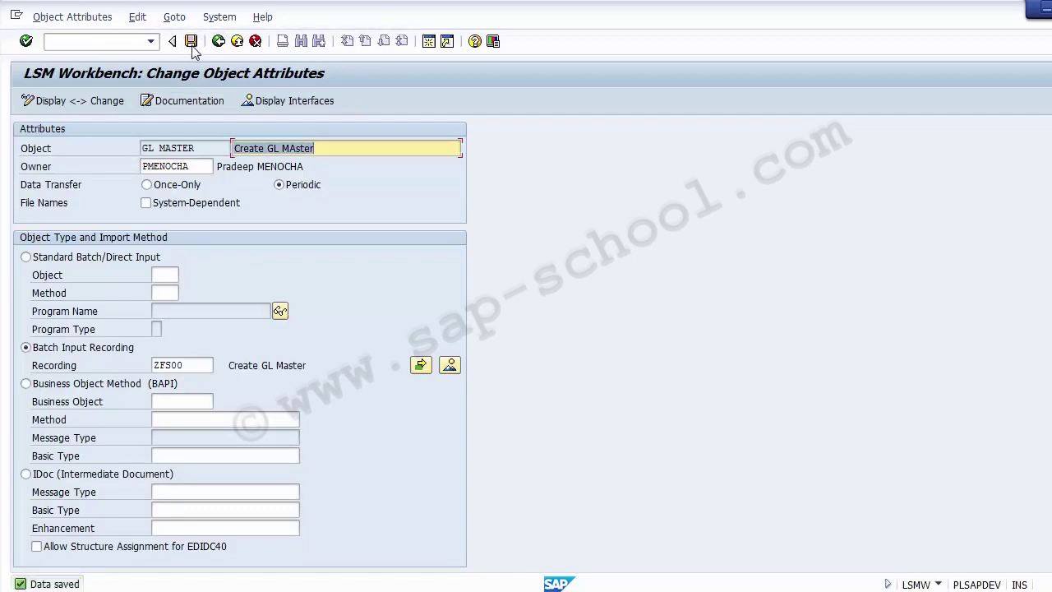
left_click(217, 42)
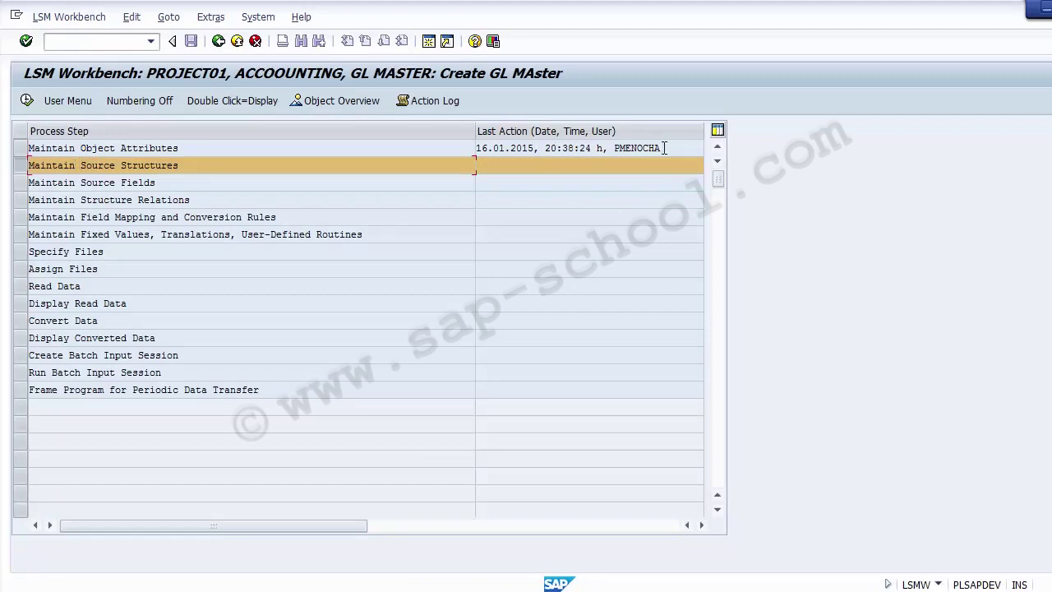
left_click_drag(662, 148, 477, 138)
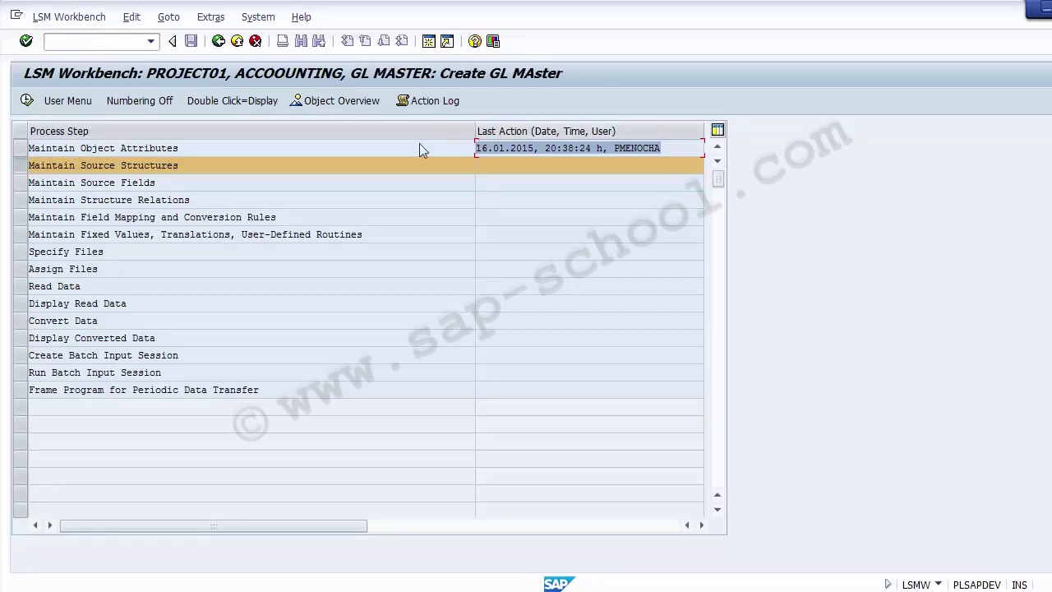
left_click(148, 148)
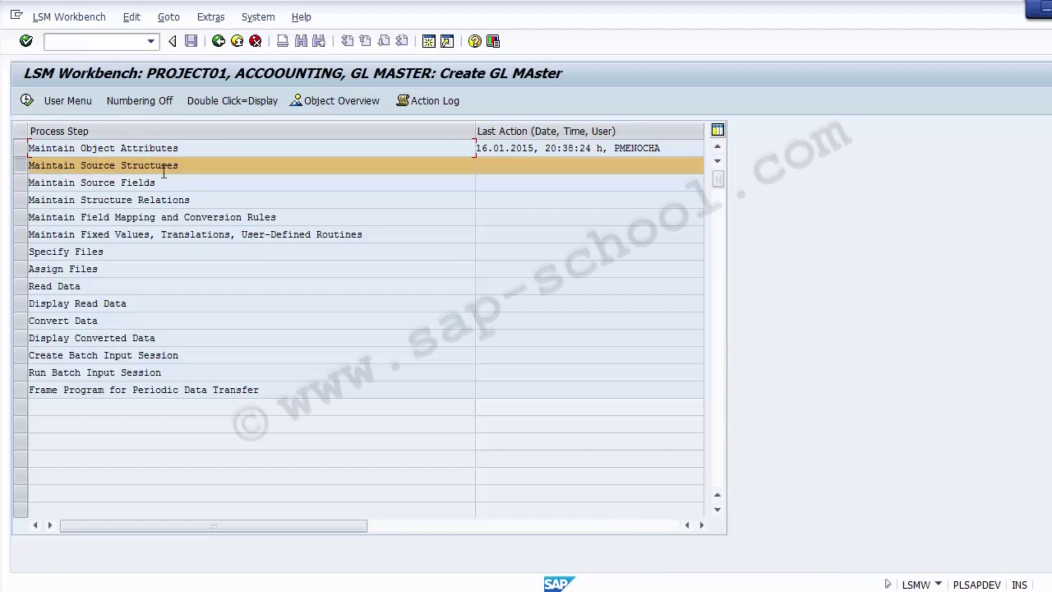
- Execute the Maintain Source Structures process step and switch the source structures to change mode
left_click_drag(198, 167, 14, 165)
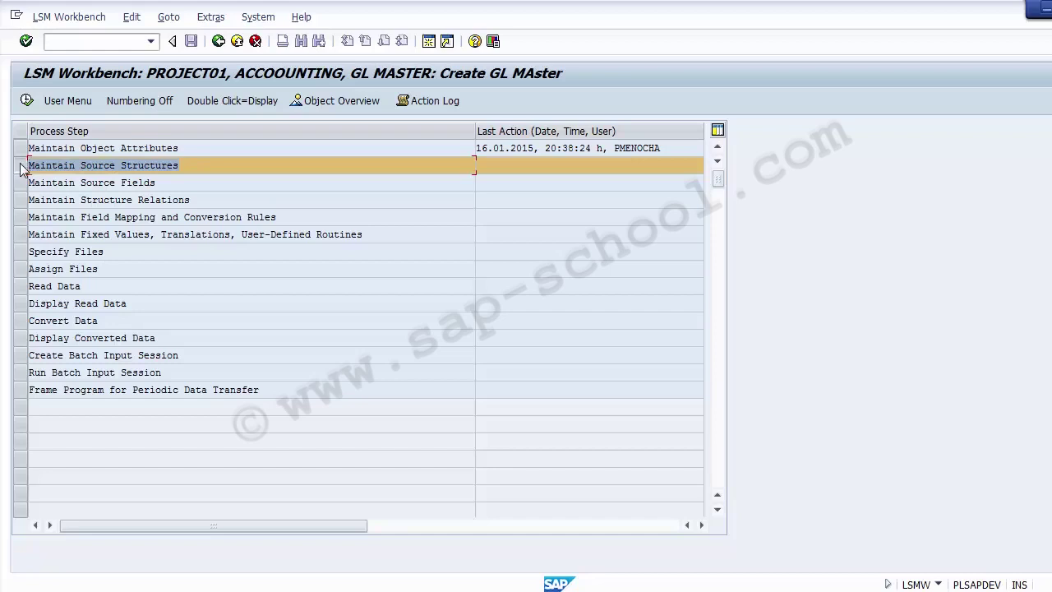
left_click(22, 169)
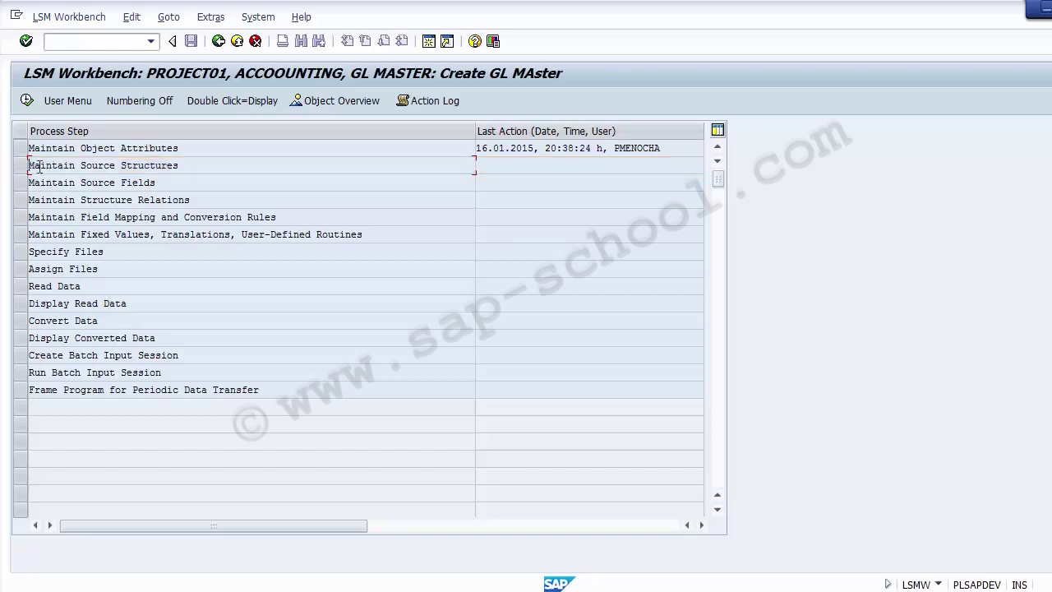
left_click(22, 167)
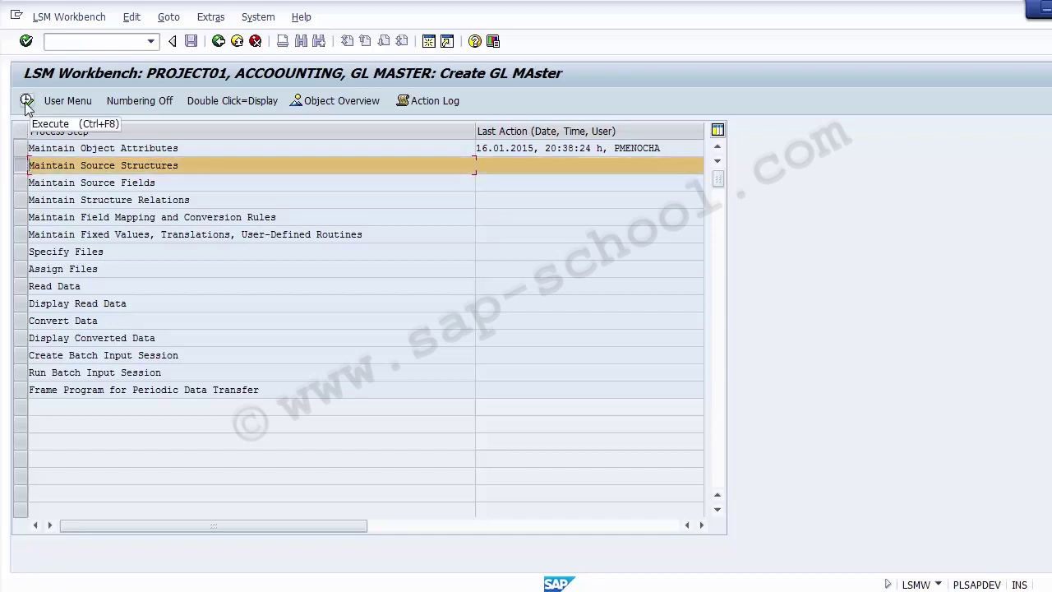
left_click(26, 101)
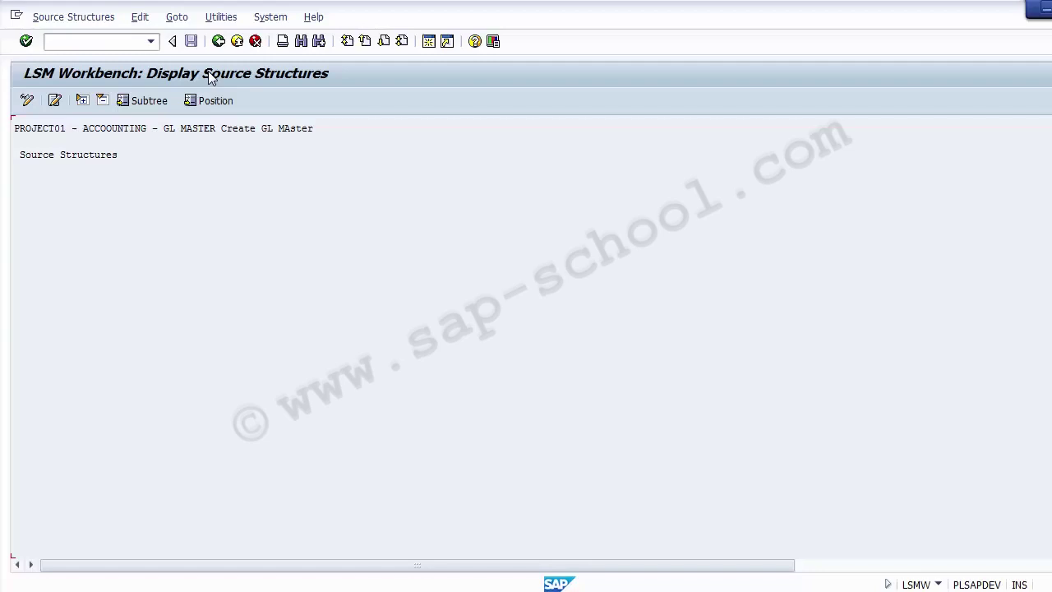
left_click(27, 102)
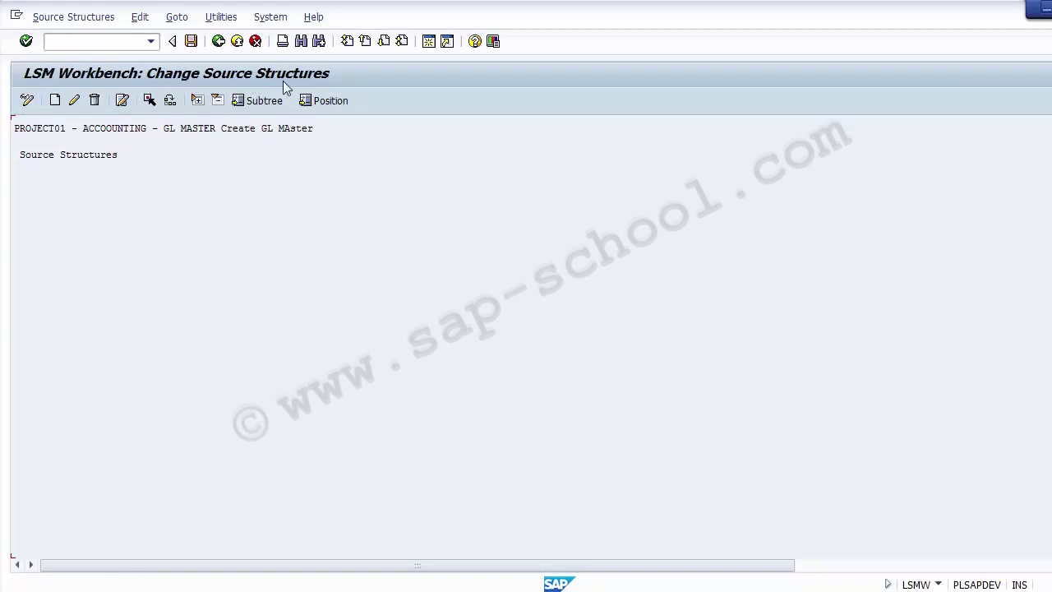
- Start a new source structure with GL_Master as both name and description, and try to confirm it
left_click(56, 105)
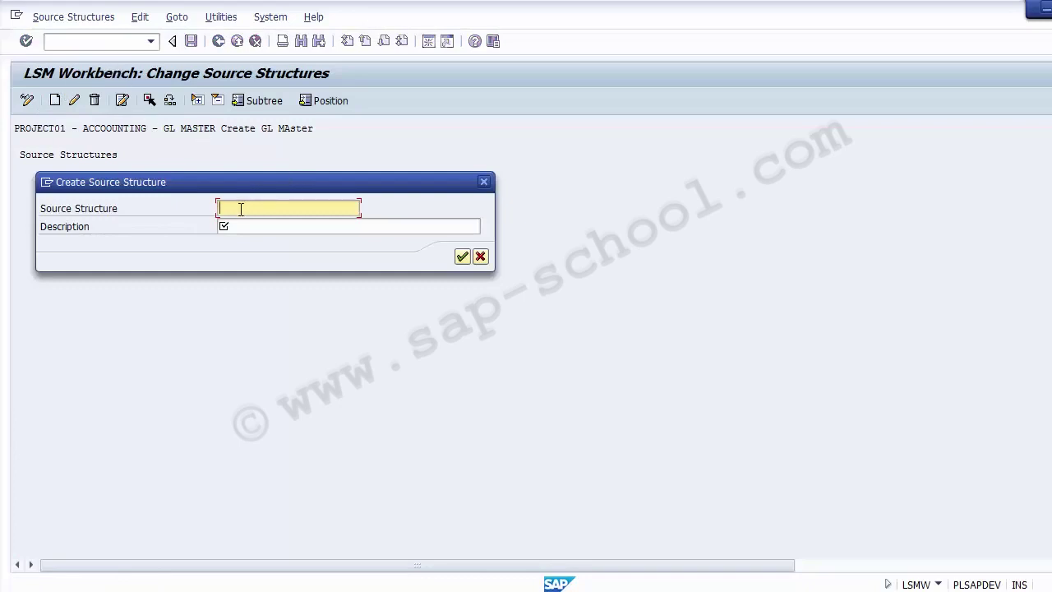
type("GL_Master")
double_click(240, 208)
type("Field_Status_Group")
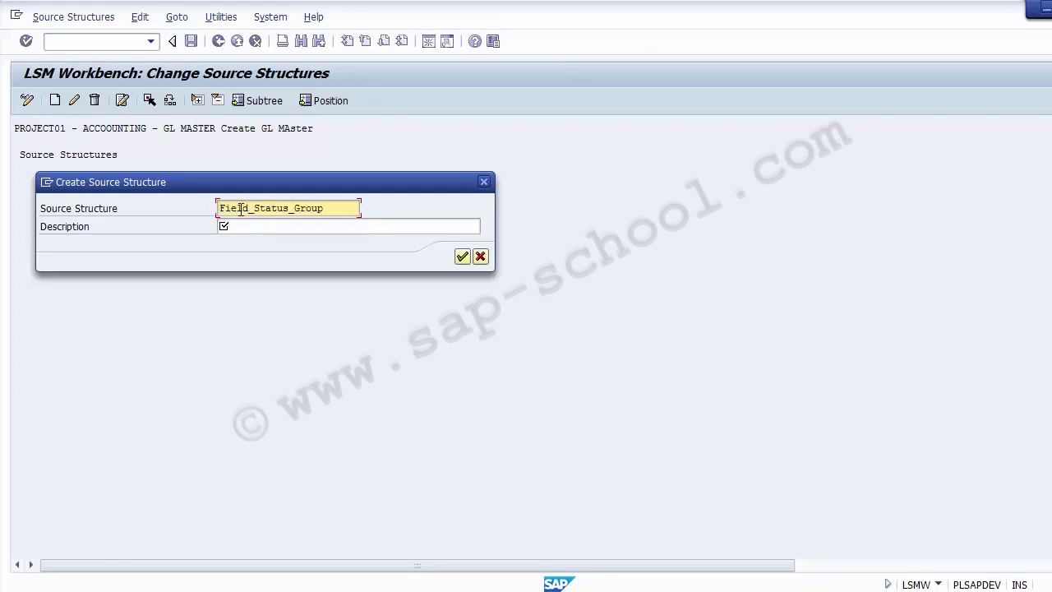
key("ctrl+z")
key("ctrl+c")
key("Tab")
key("ctrl+v")
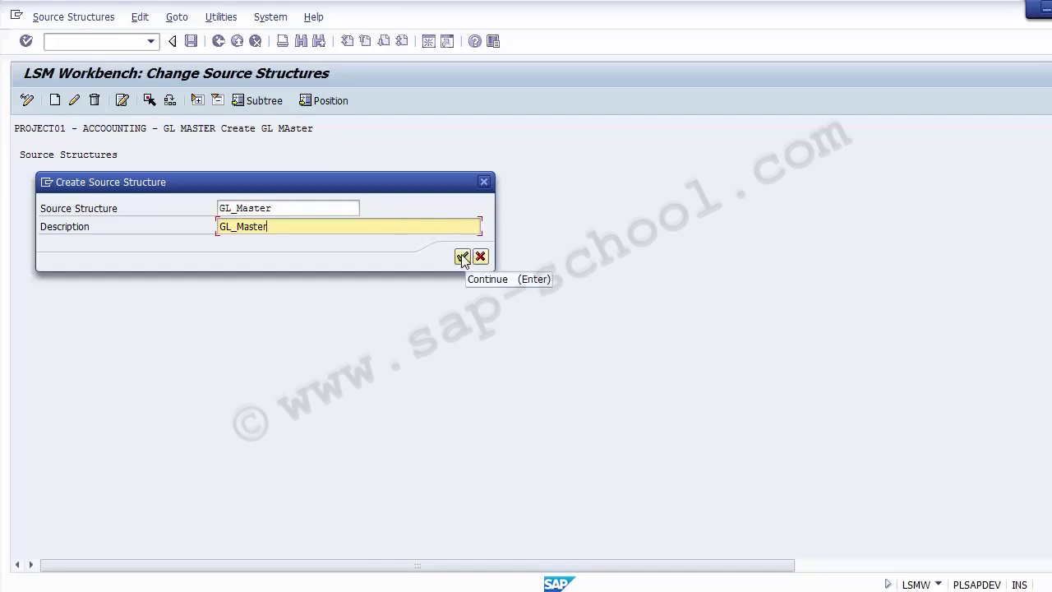
left_click_drag(289, 207, 201, 207)
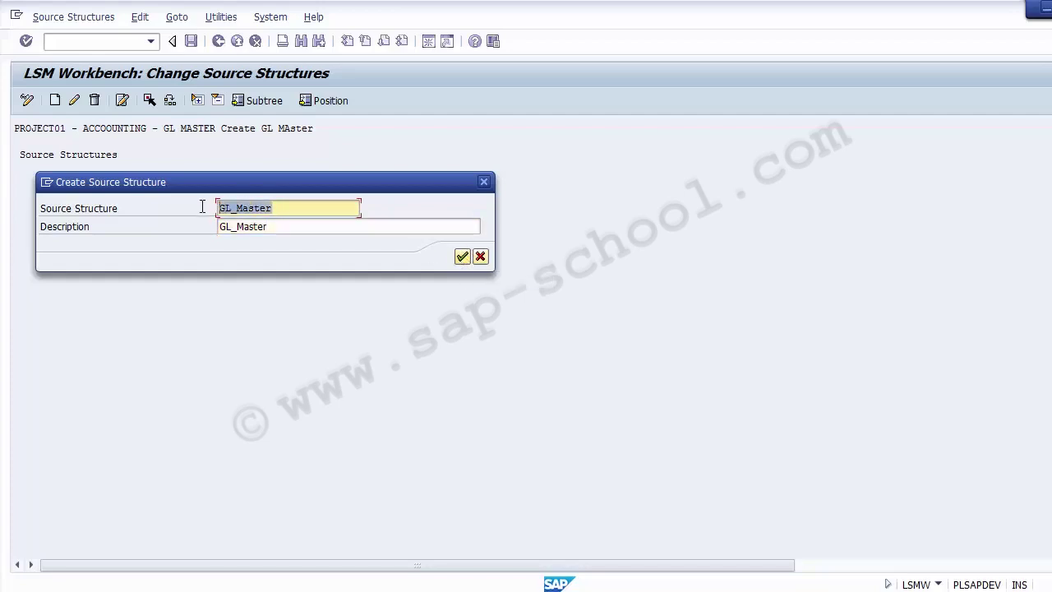
left_click(462, 256)
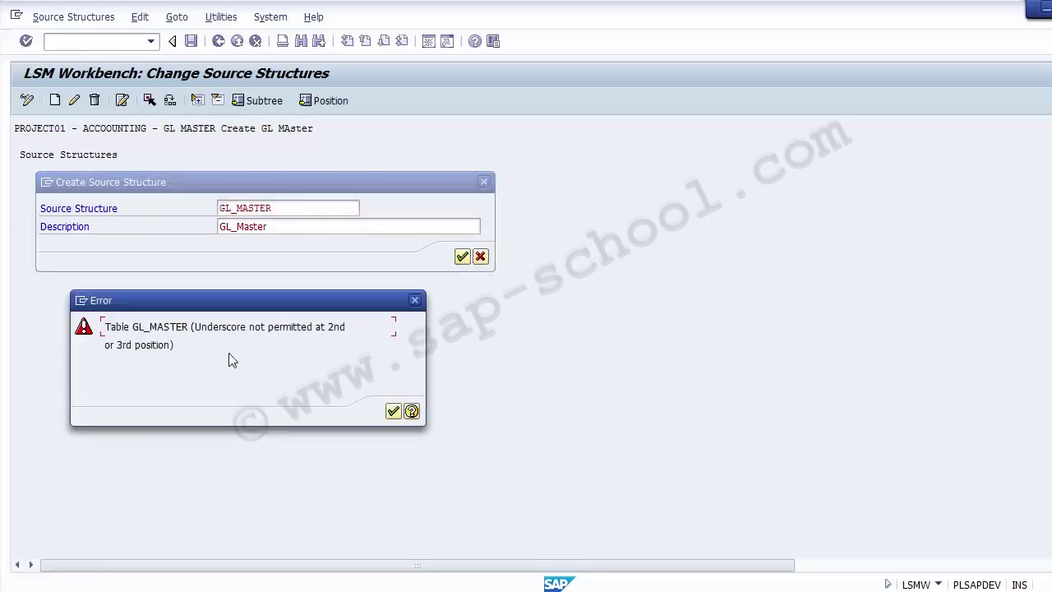
left_click(393, 411)
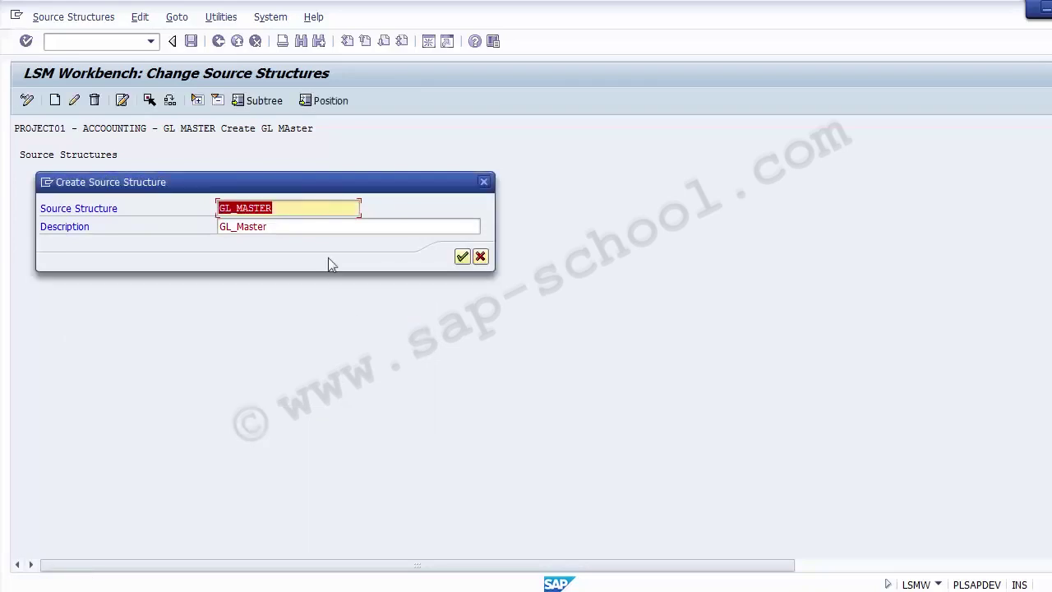
- Replace the source structure name with ZFS00 and try to confirm it
left_click(293, 207)
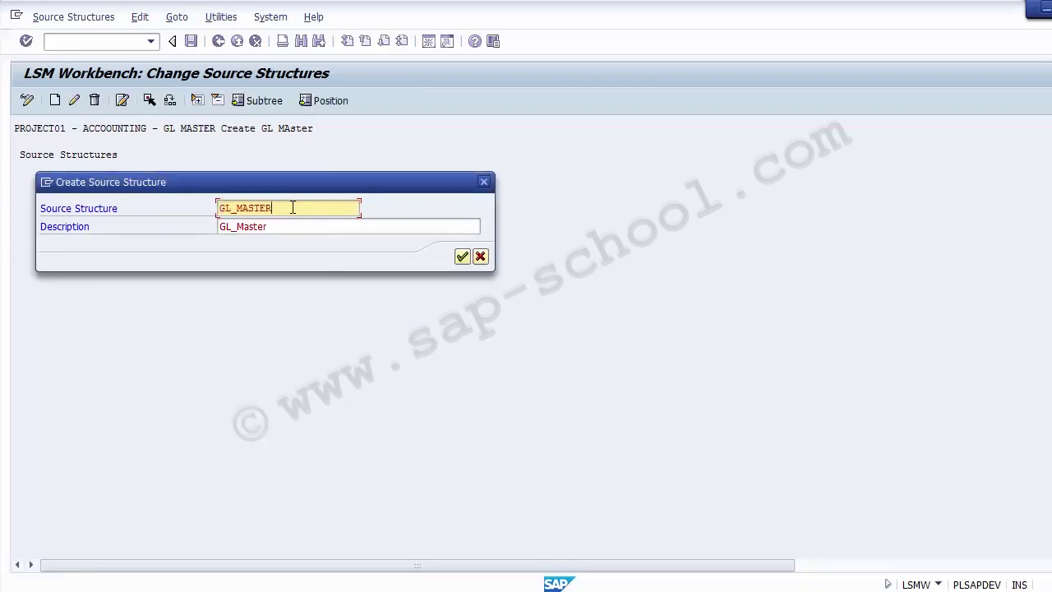
left_click(239, 208)
key("BackSpace")
key("Delete")
key("Delete")
key("Delete")
key("Delete")
key("Delete")
key("Delete")
key("BackSpace")
key("BackSpace")
type("ZFSO")
key("BackSpace")
type("00")
left_click(462, 262)
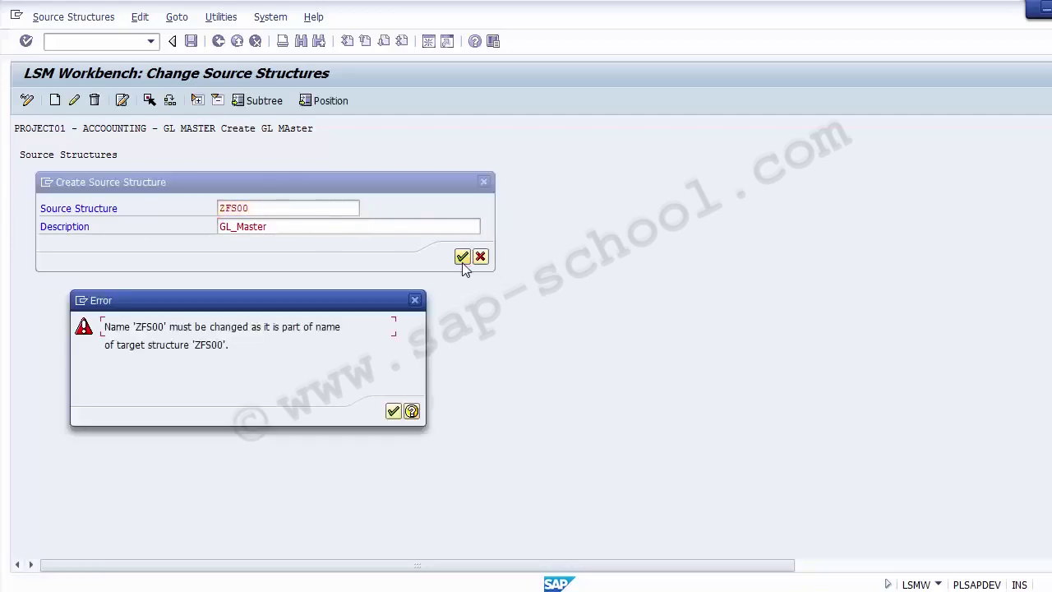
left_click(393, 410)
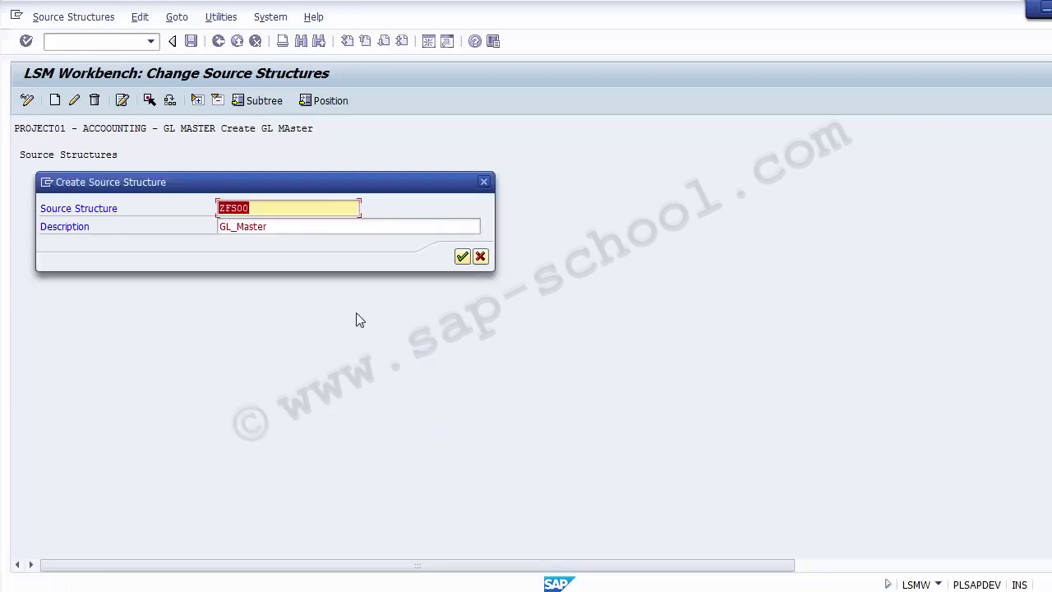
- Change the source structure name to ZGLMASTER and create the structure
left_click(272, 211)
key("BackSpace")
key("BackSpace")
key("BackSpace")
key("BackSpace")
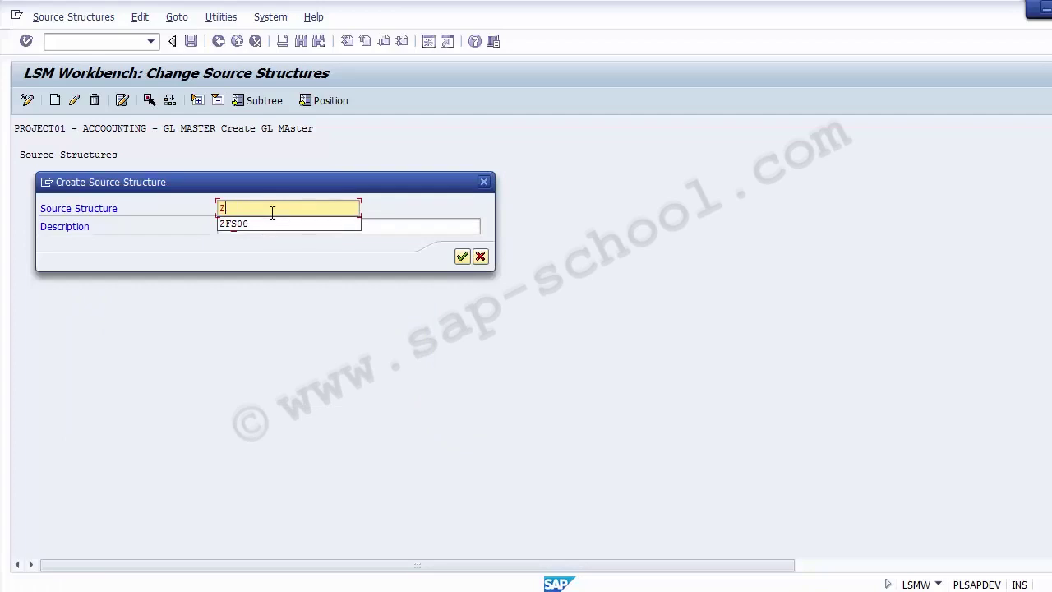
type("GLMAster")
key("Return")
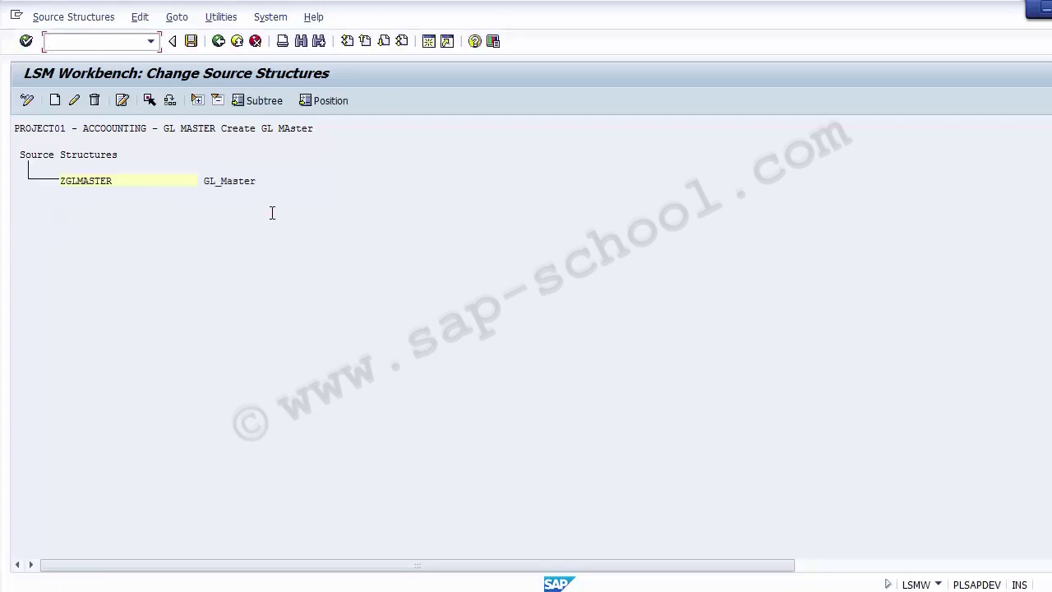
- Save the ZGLMASTER source structure and return to the process step list
left_click(65, 184)
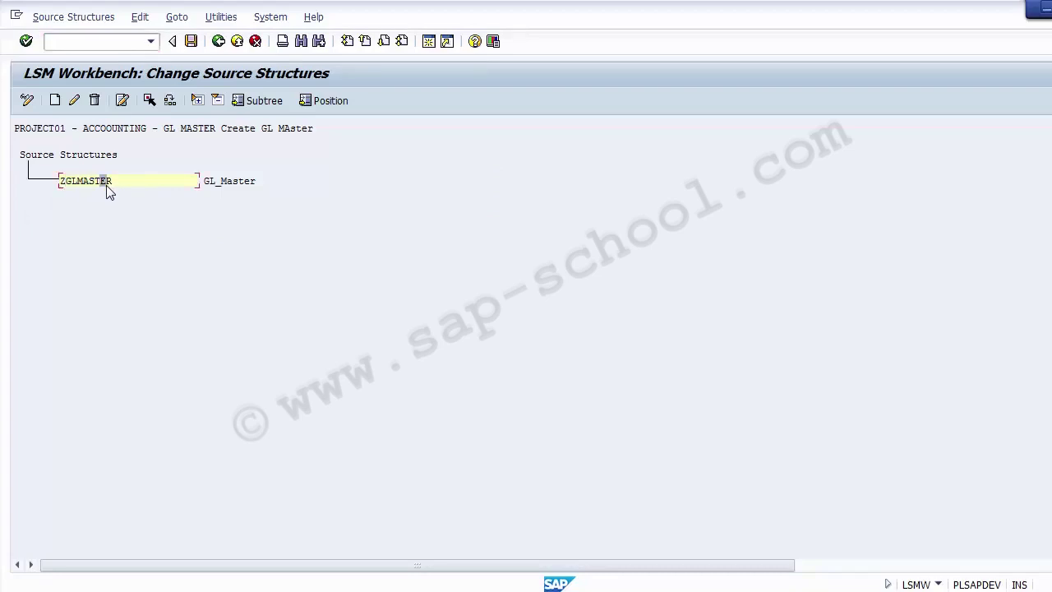
left_click(208, 184)
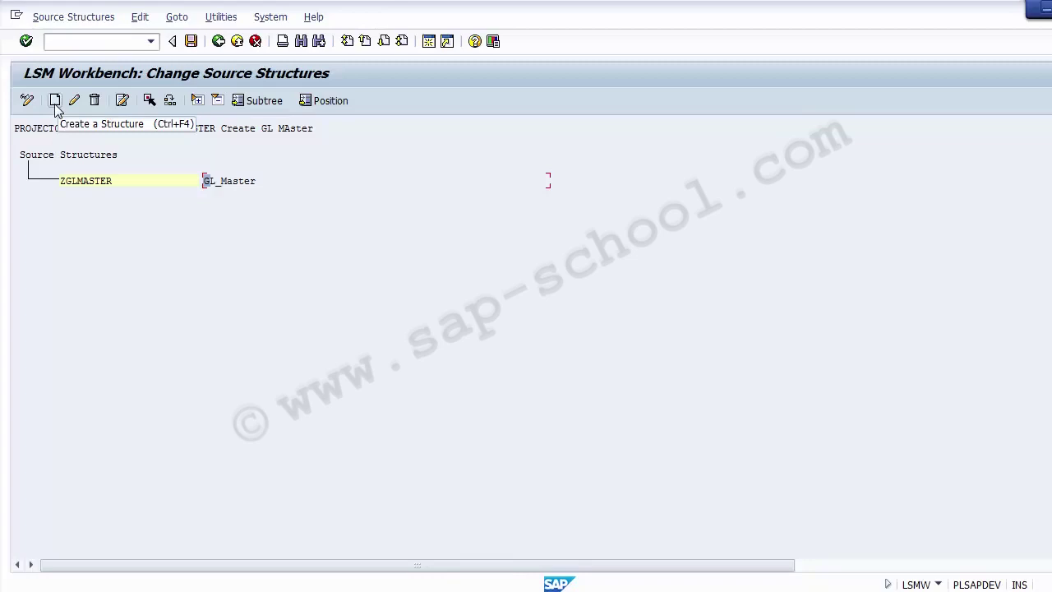
left_click(191, 42)
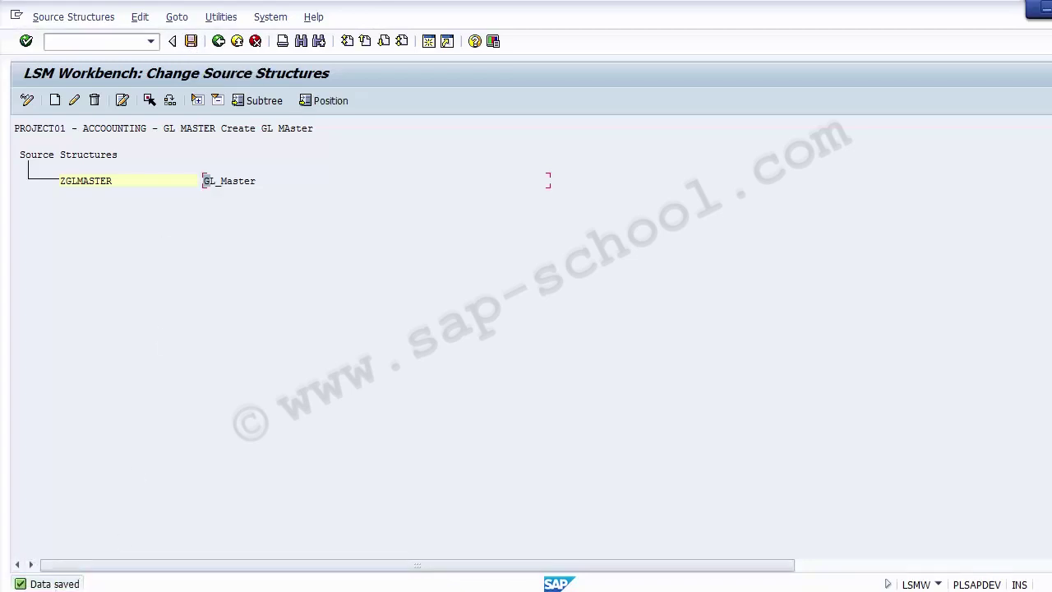
left_click(97, 181)
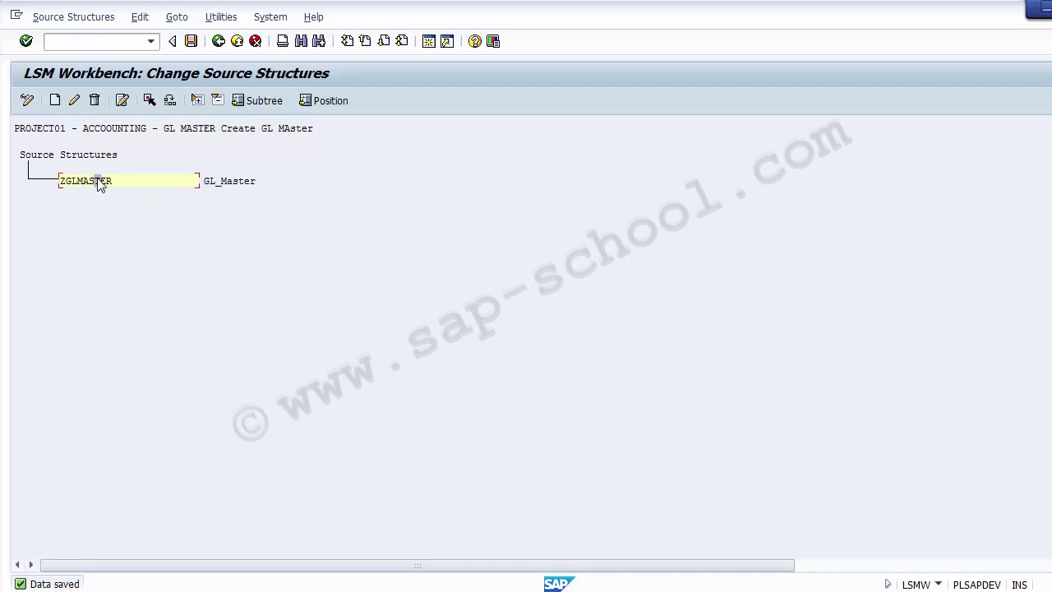
left_click(218, 41)
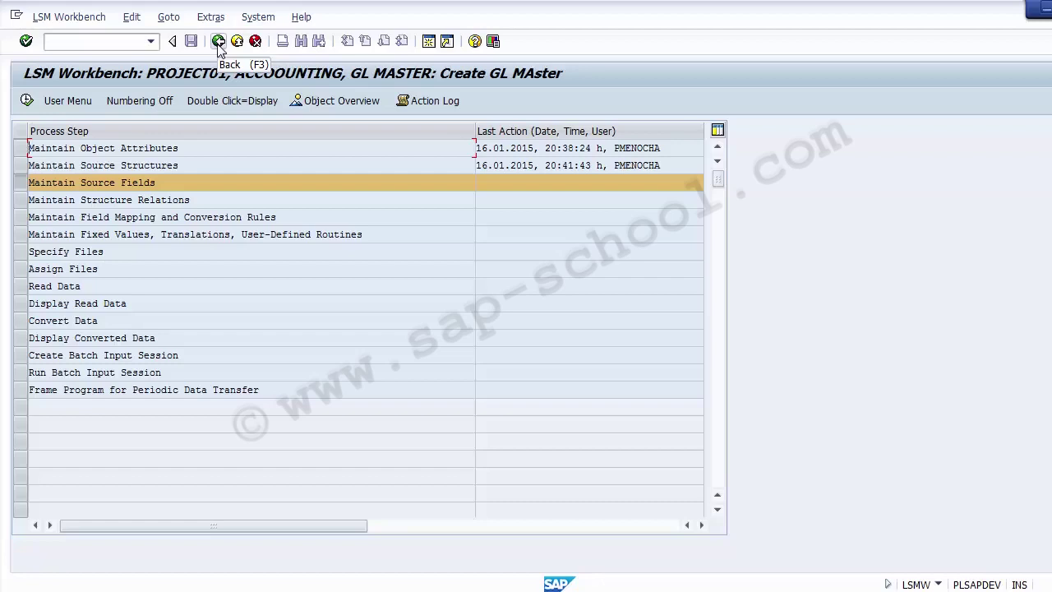
- Execute the Maintain Source Fields process step and switch the source fields to change mode
left_click(185, 186)
left_click_drag(156, 182, 28, 175)
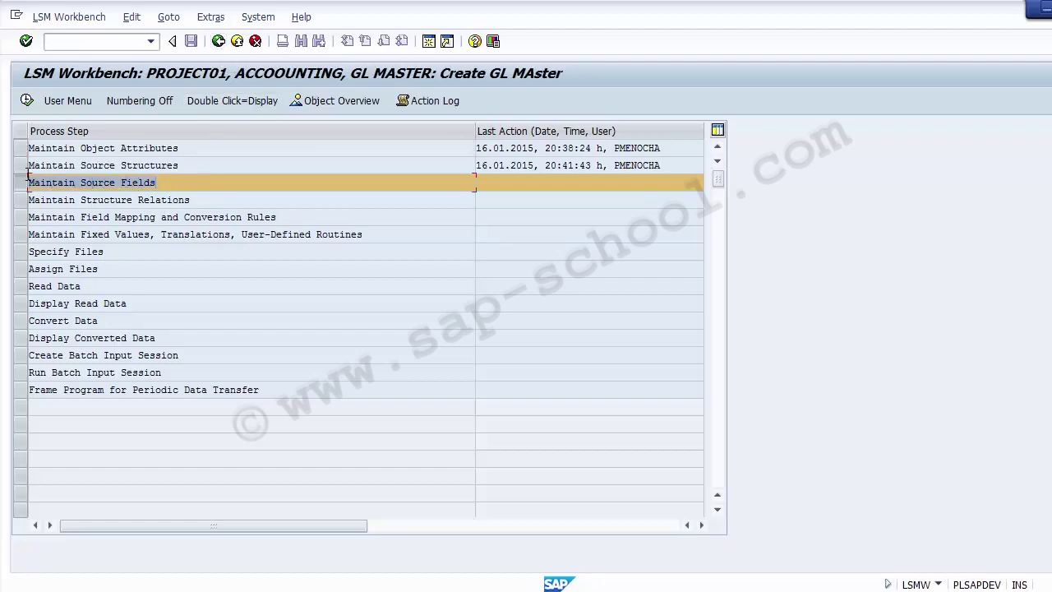
left_click(193, 189)
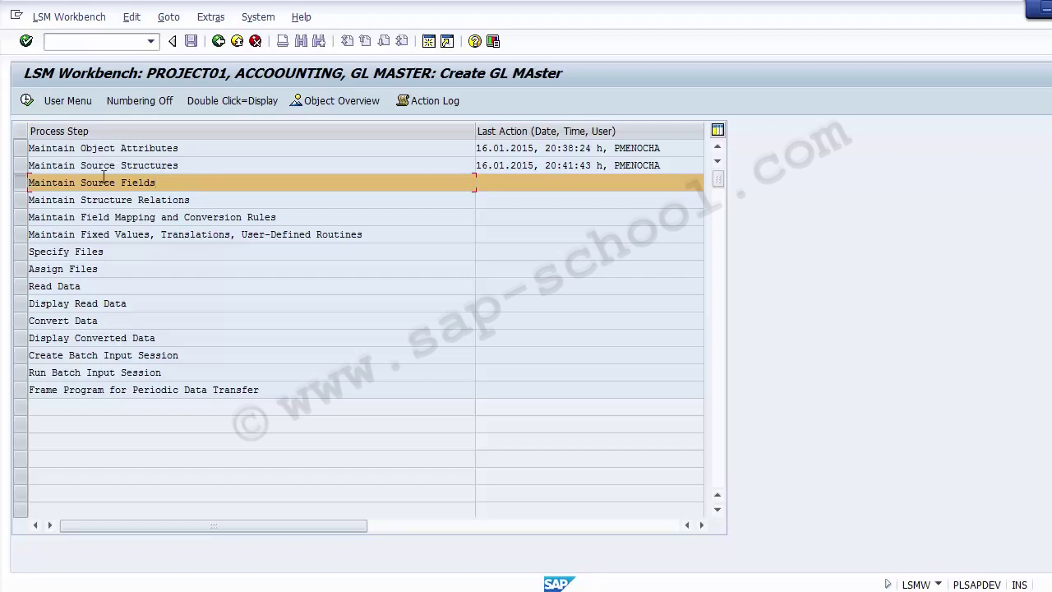
left_click(23, 184)
left_click(23, 184)
left_click(27, 101)
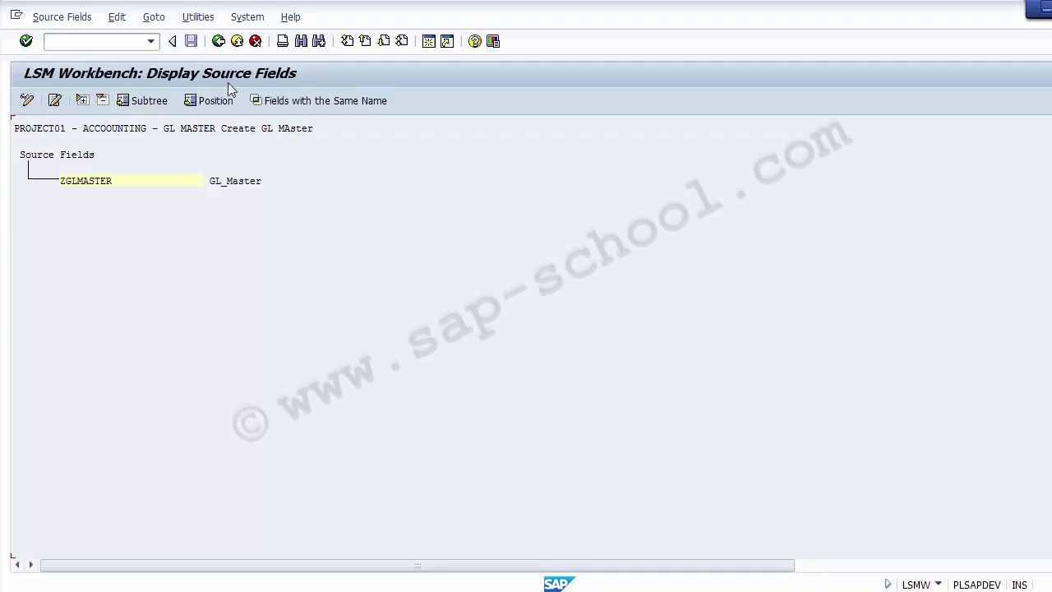
left_click(27, 100)
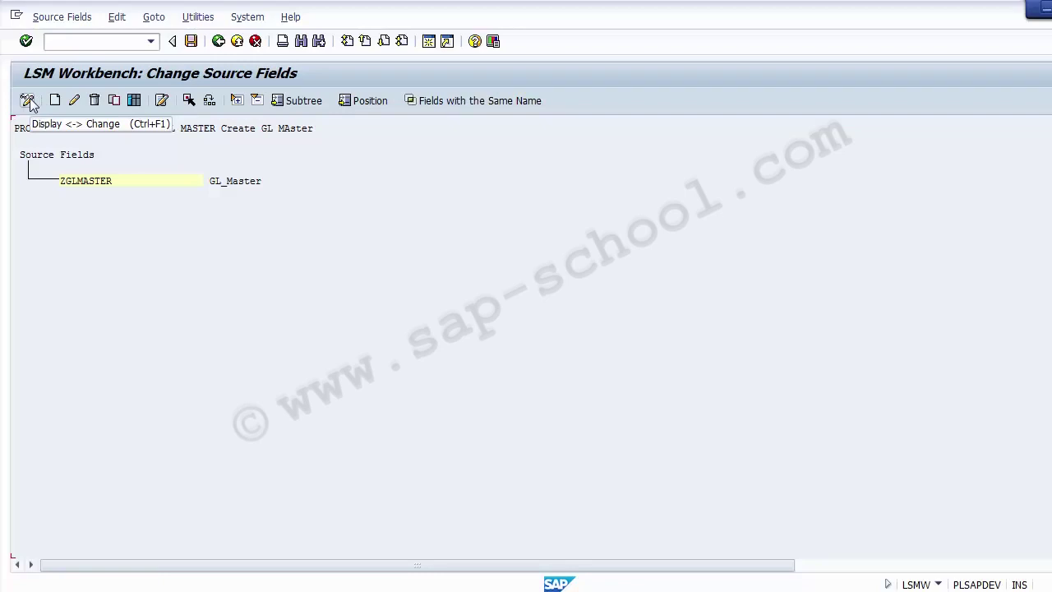
- Open the source field table for ZGLMASTER, look over its field columns, and go back to the process step list
left_click(134, 101)
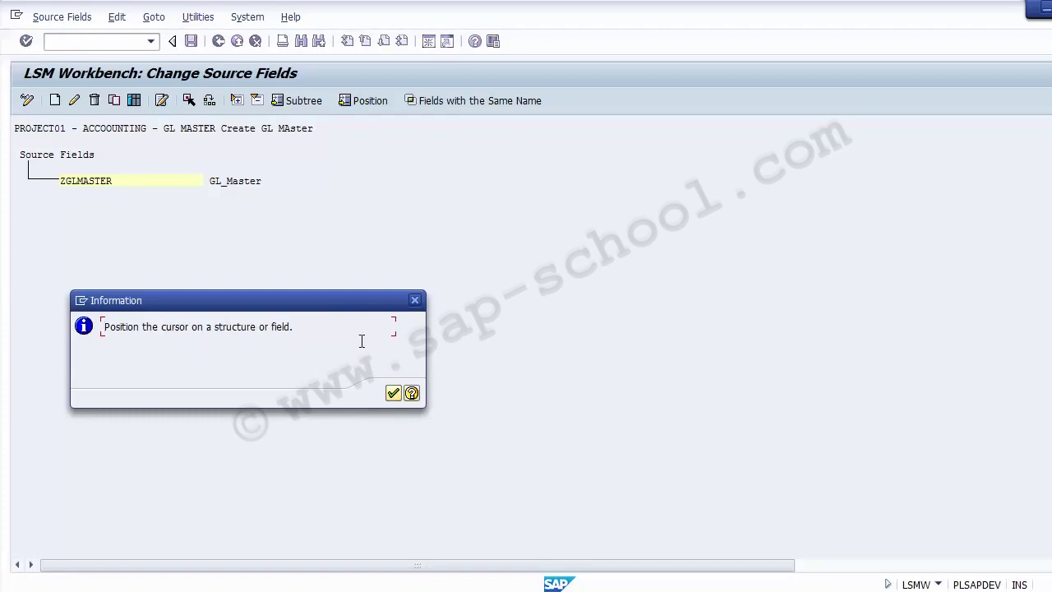
left_click(393, 394)
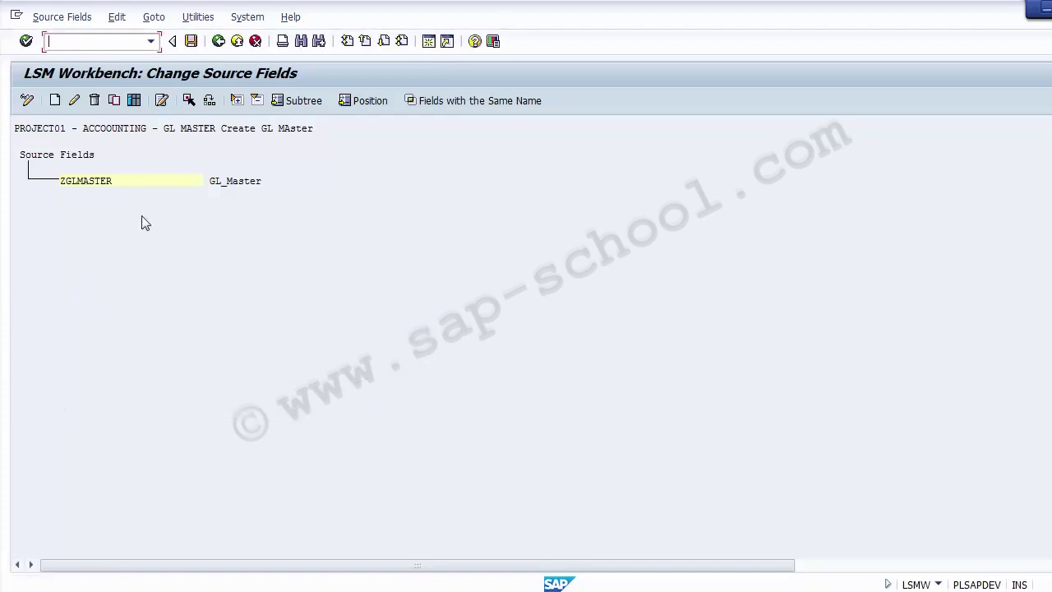
left_click(87, 184)
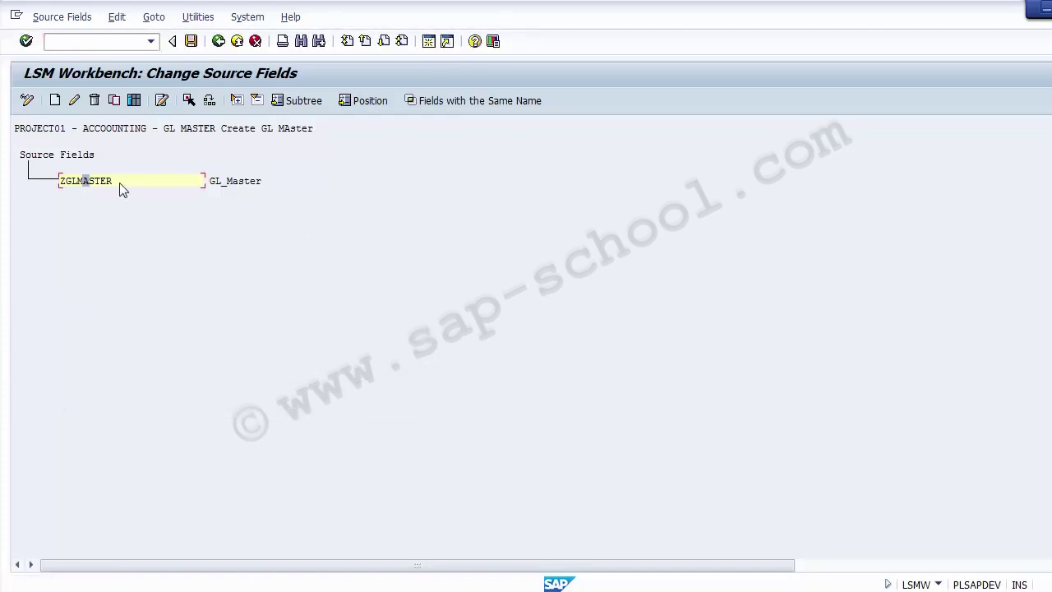
left_click(134, 102)
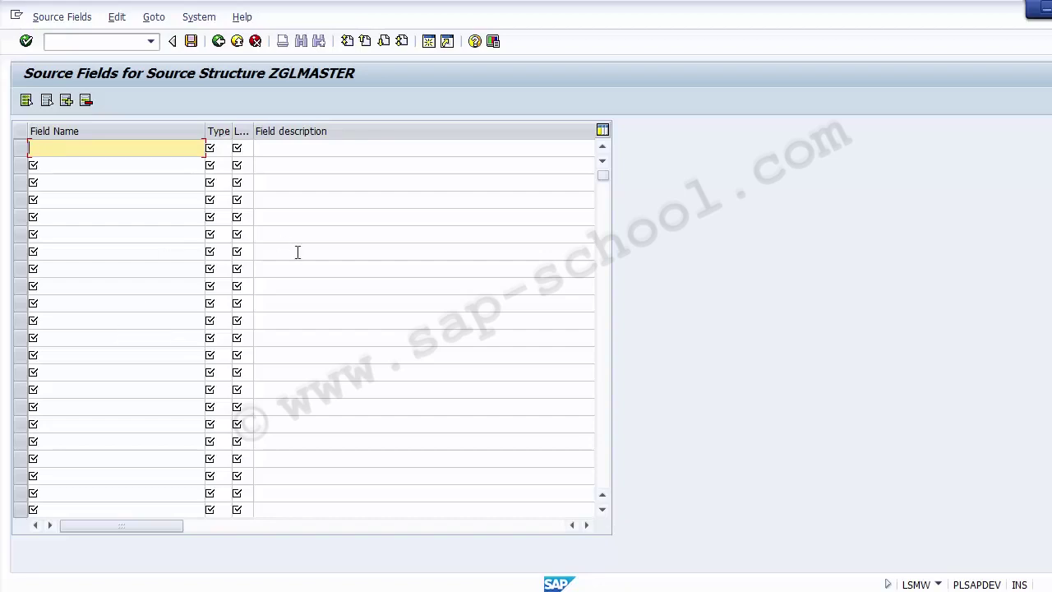
left_click(244, 149)
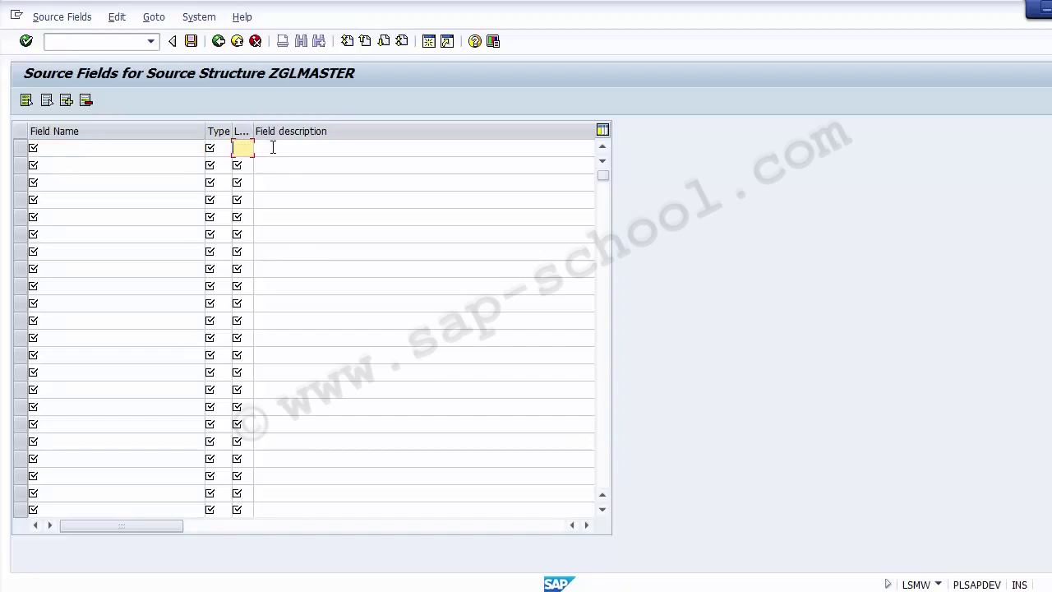
left_click(272, 148)
left_click(125, 147)
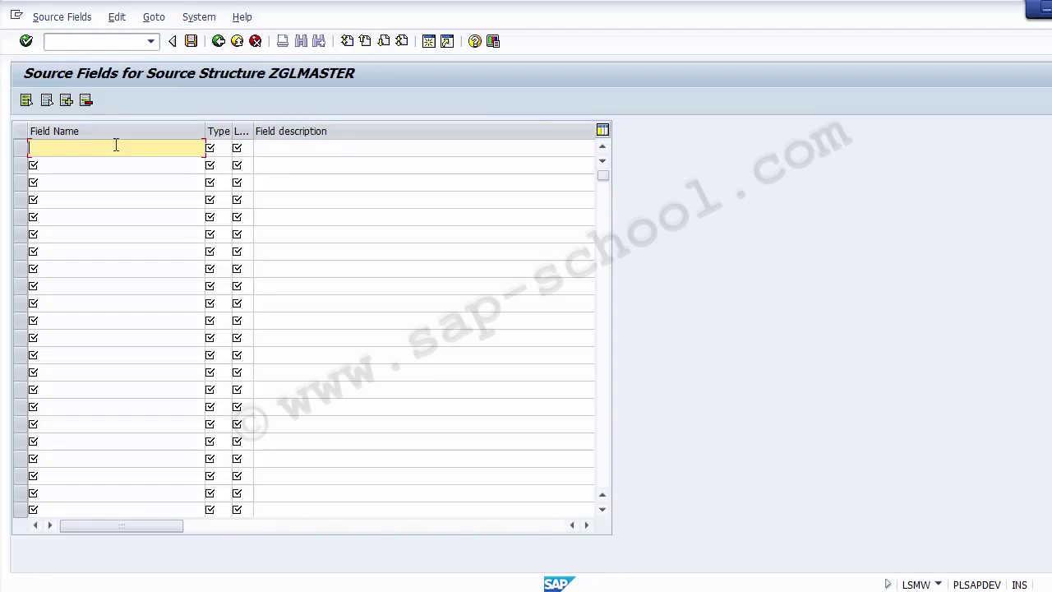
left_click(217, 44)
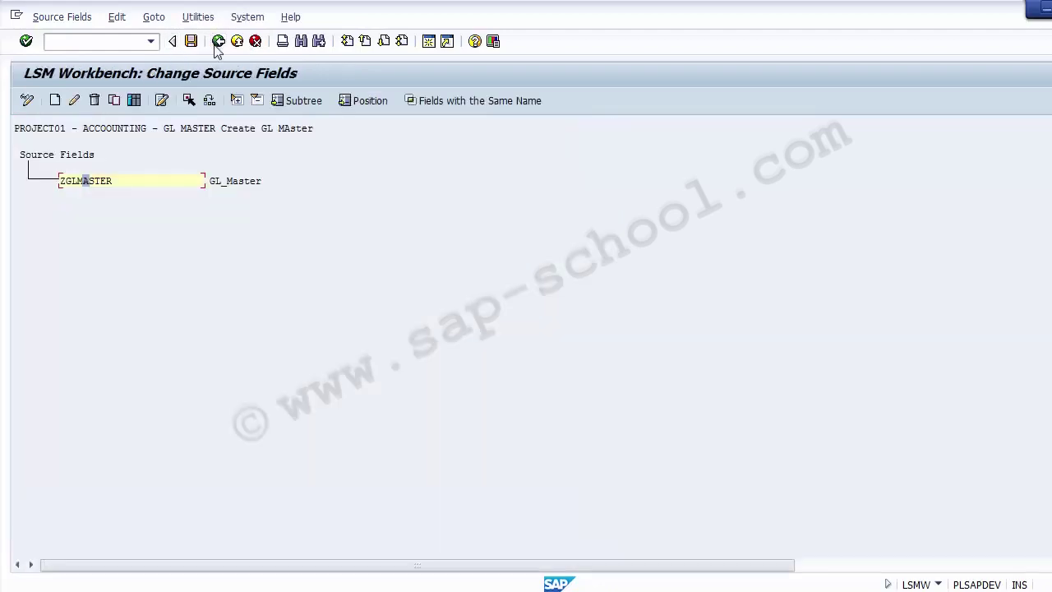
left_click(218, 42)
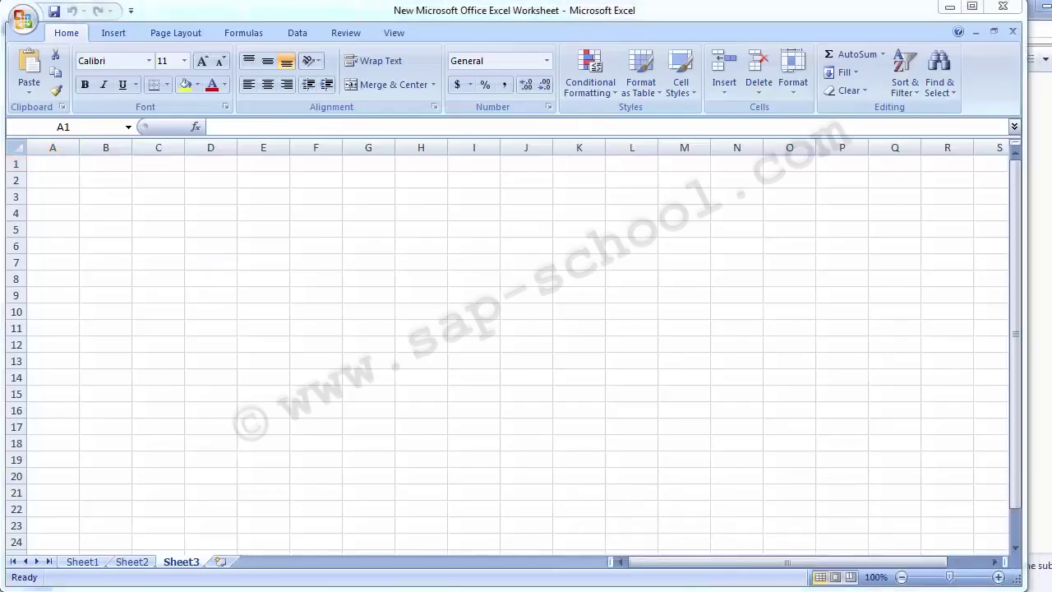
- Switch from Excel back to the LSM Workbench window and reopen the ZGLMASTER source field table through Maintain Source Fields in change mode
mouse_move(478, 508)
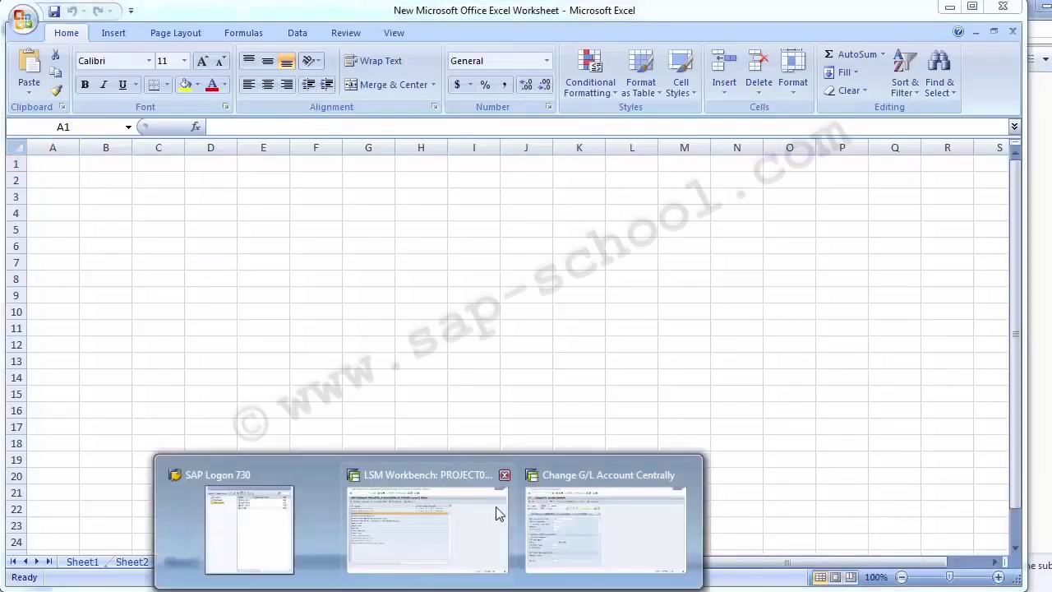
left_click(460, 523)
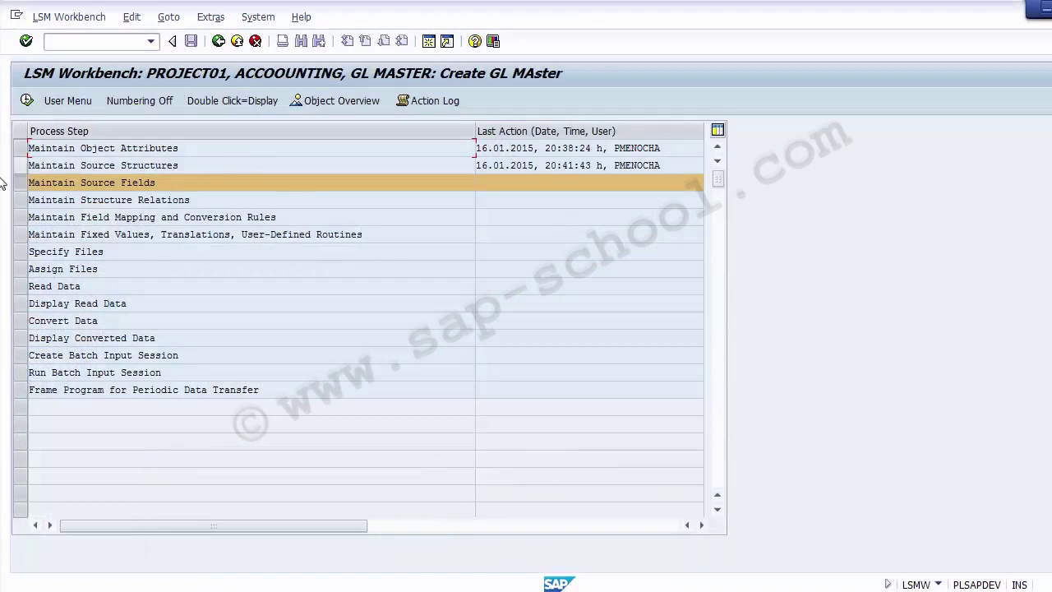
left_click(27, 101)
left_click(89, 181)
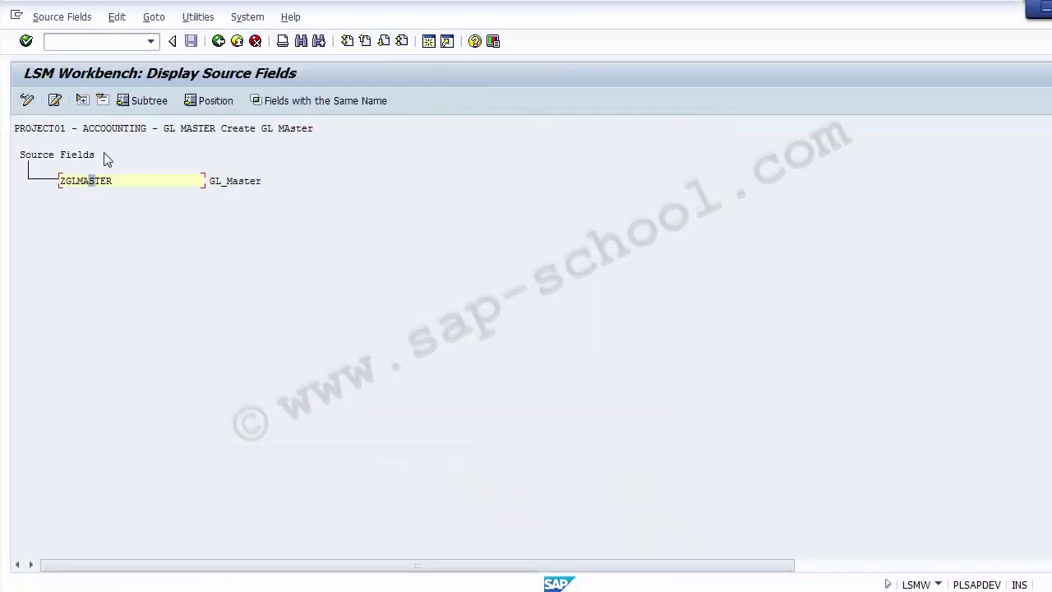
left_click(20, 100)
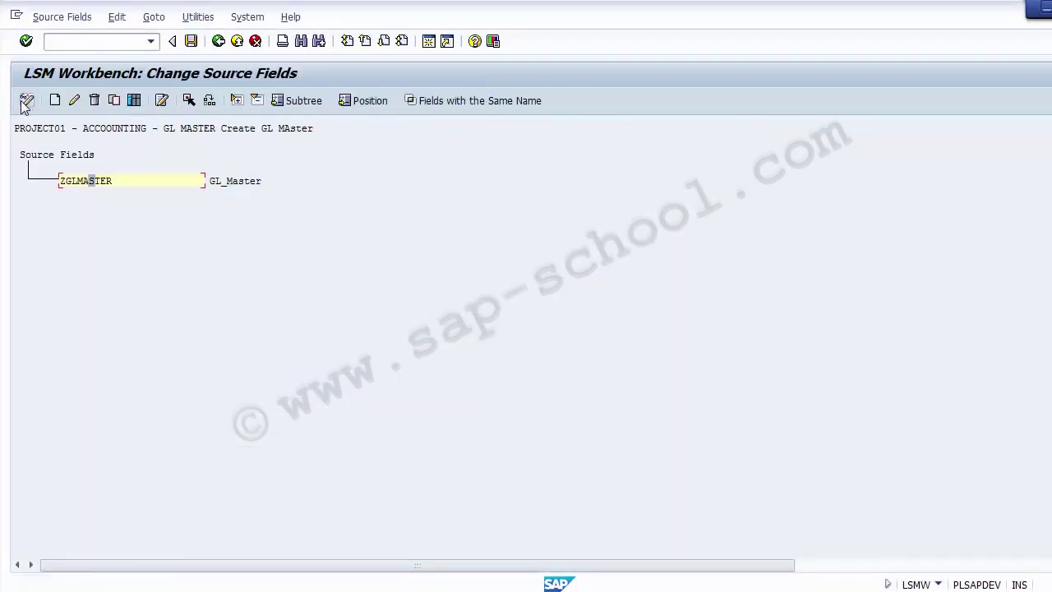
left_click(135, 102)
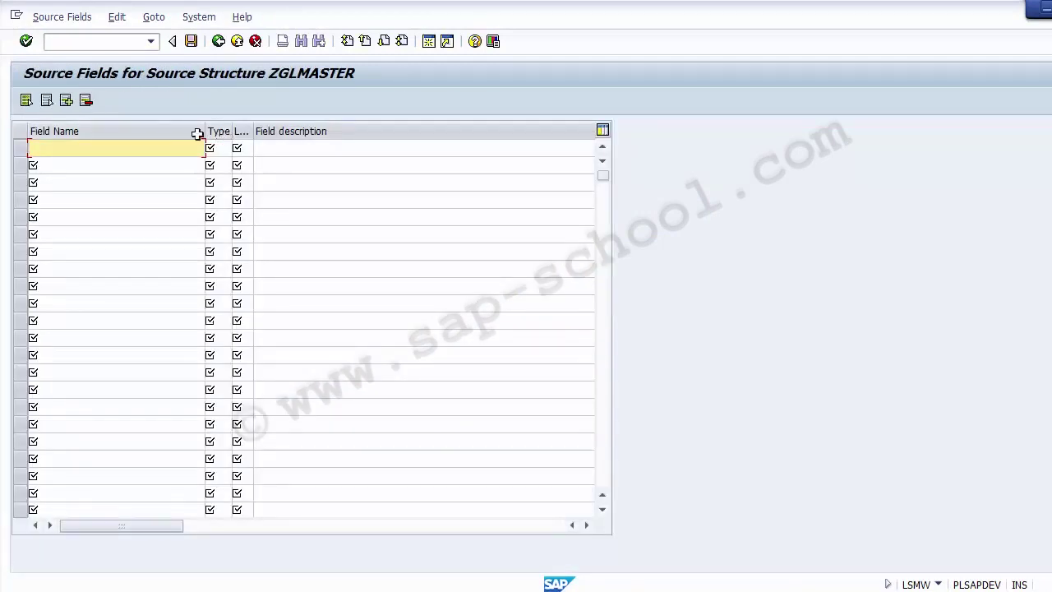
- Examine the Field Name, Type and Field description columns of the ZGLMASTER source field table
left_click(117, 134)
left_click(225, 134)
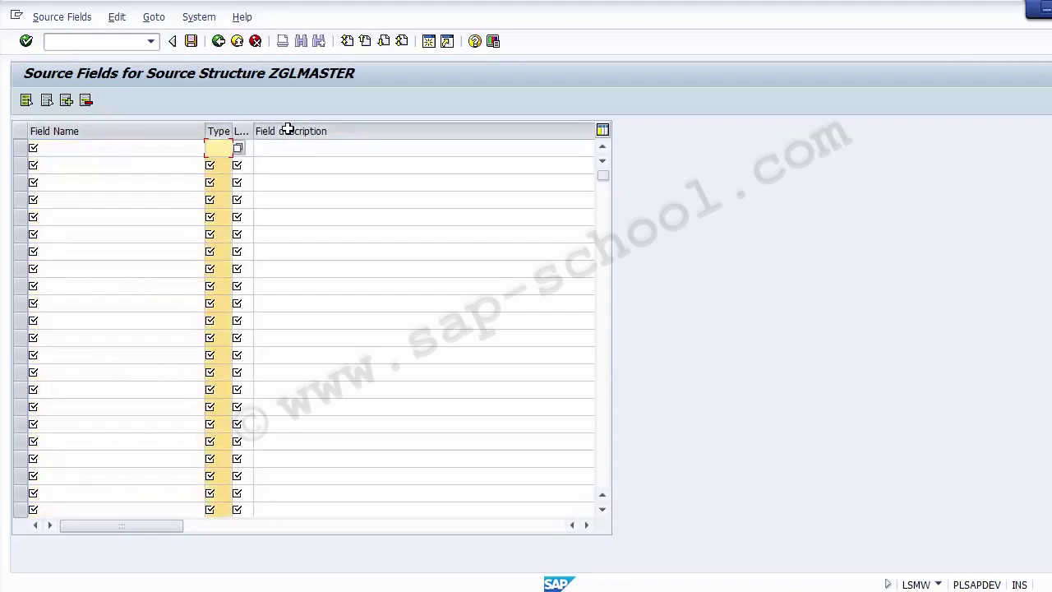
left_click(287, 130)
left_click(96, 129)
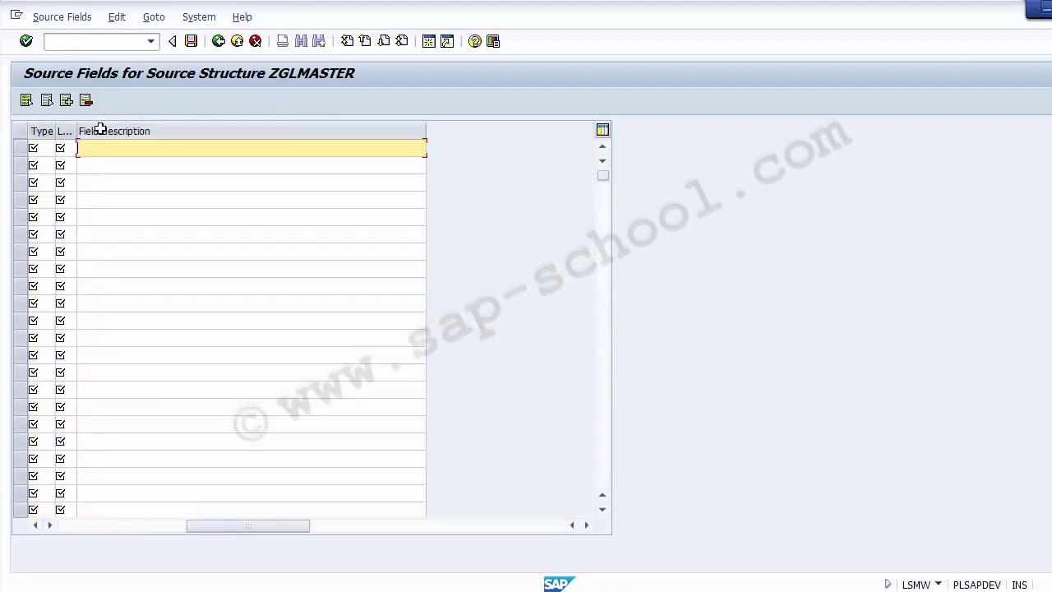
- Switch to Excel and enter the header Field Name in cell B2 of Sheet3
left_click(65, 526)
key("alt+Tab")
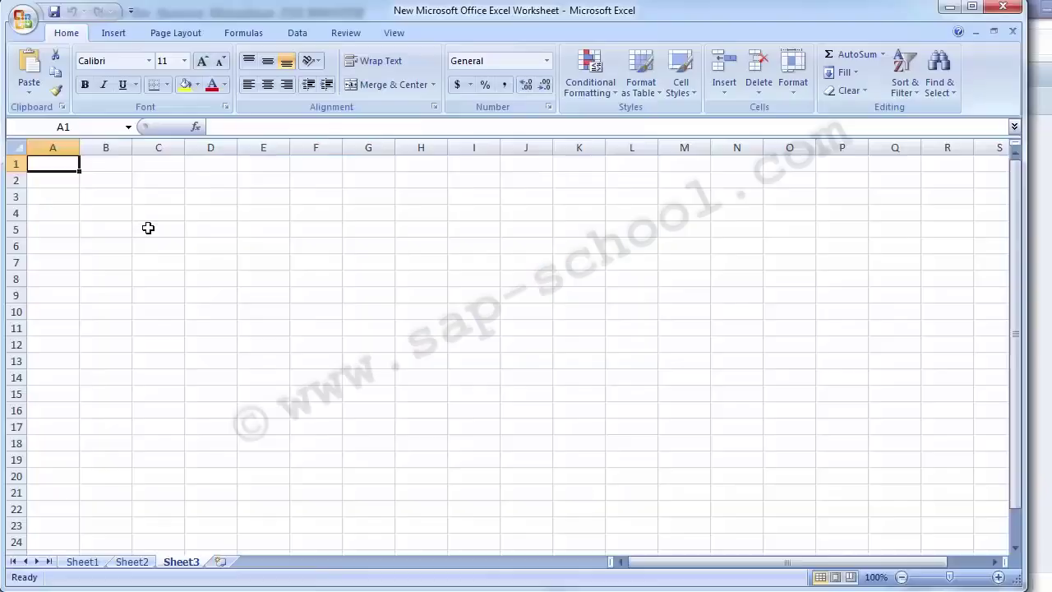
left_click(113, 177)
type("F")
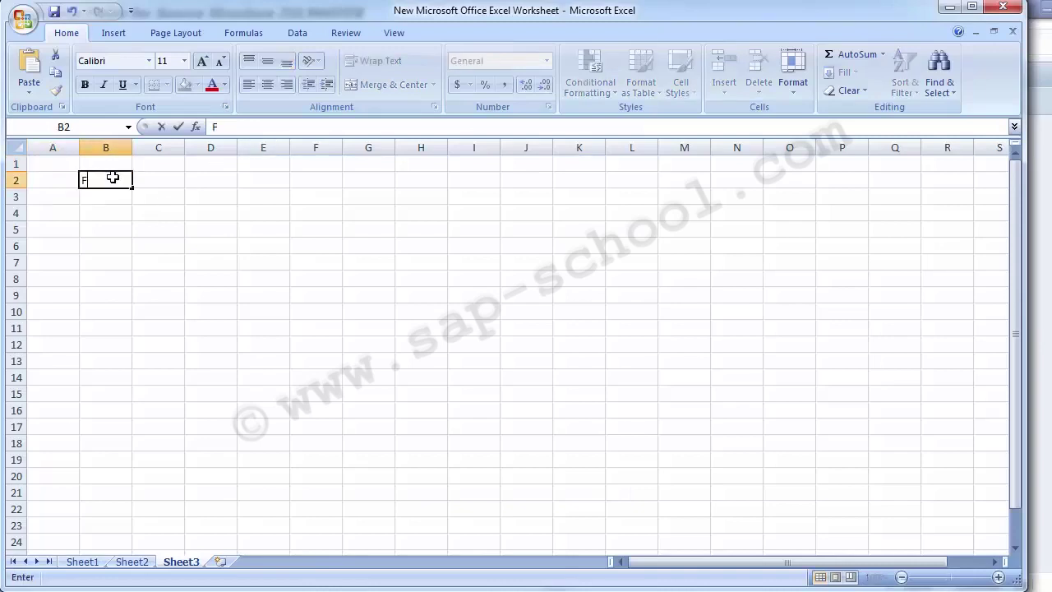
type("ield Name")
key("ctrl+Return")
key("ctrl+c")
key("alt+Tab")
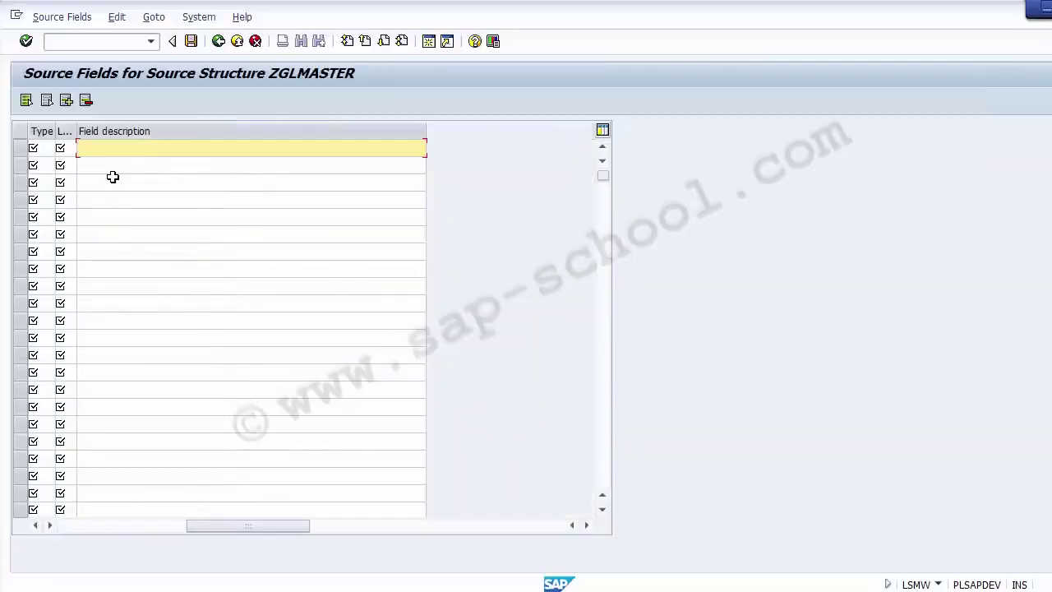
- Enter the headers Type, Length and Description in cells C2 to E2 of the Excel sheet
key("alt+Tab")
type("Tyoe")
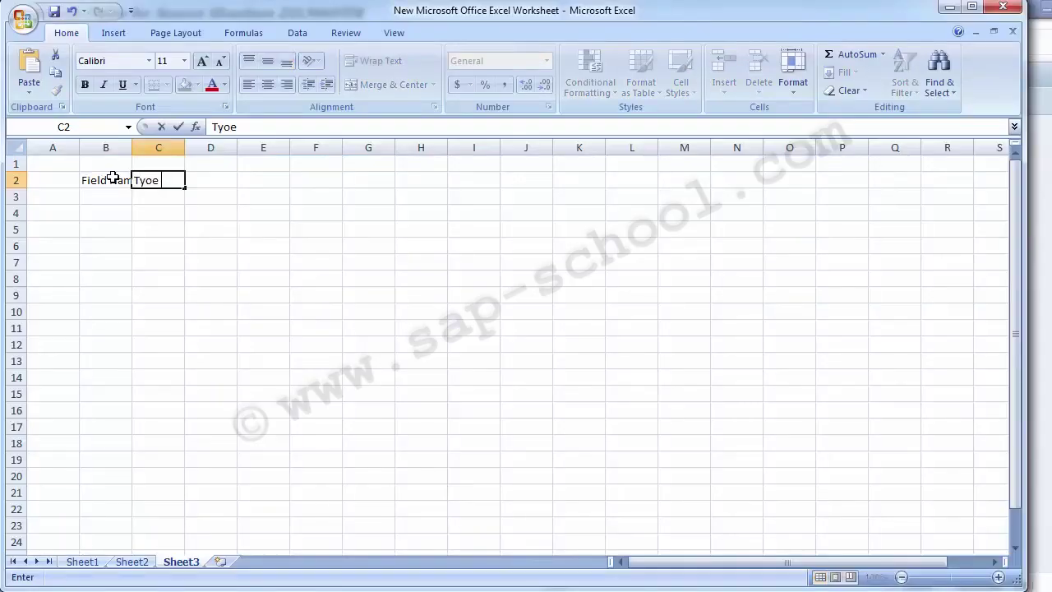
key("BackSpace")
key("BackSpace")
type("pe")
key("Tab")
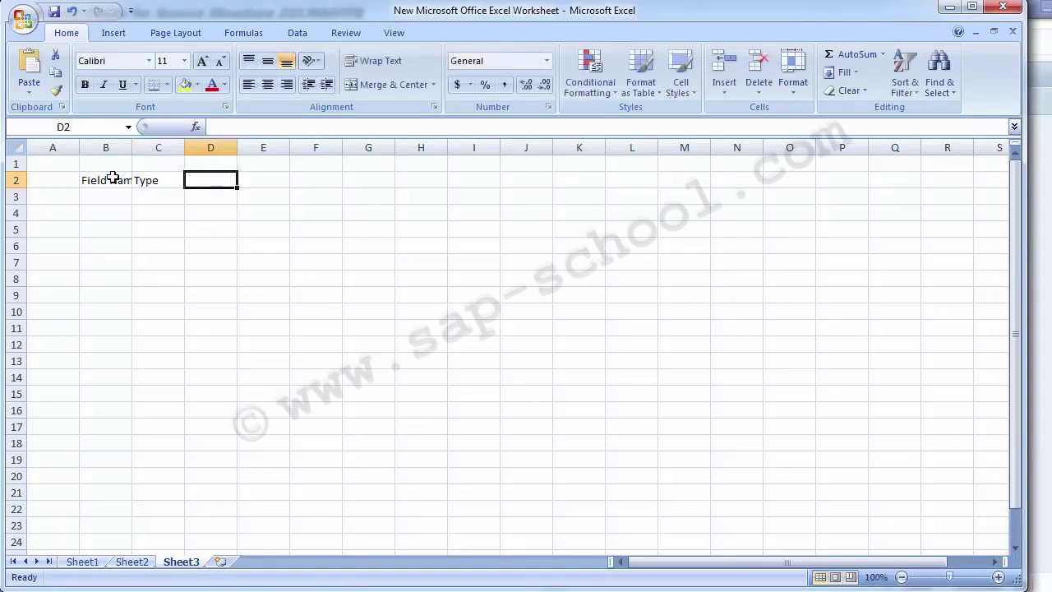
type("Length")
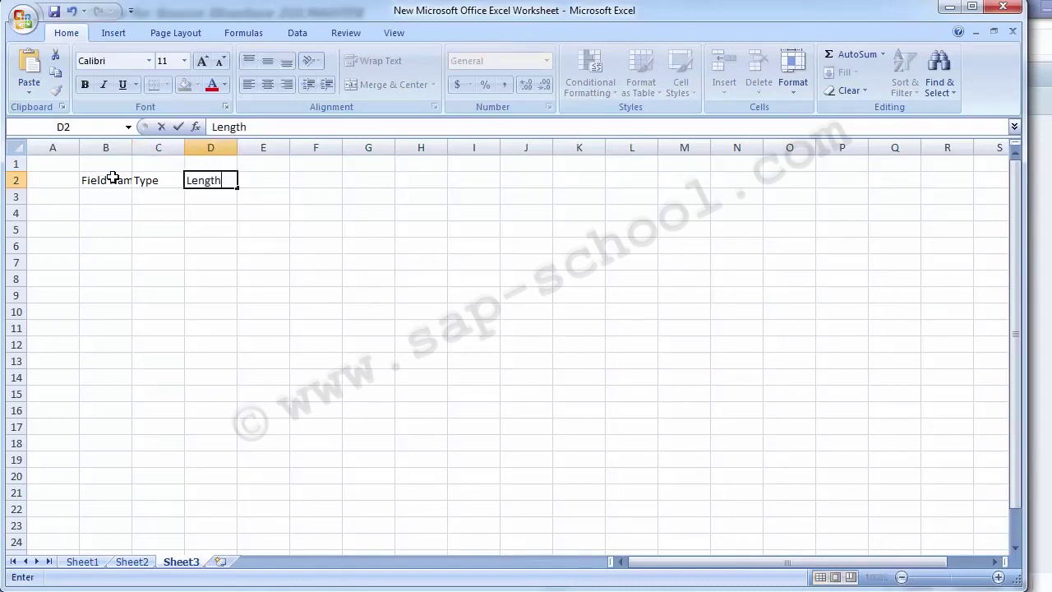
key("Tab")
type("Descr")
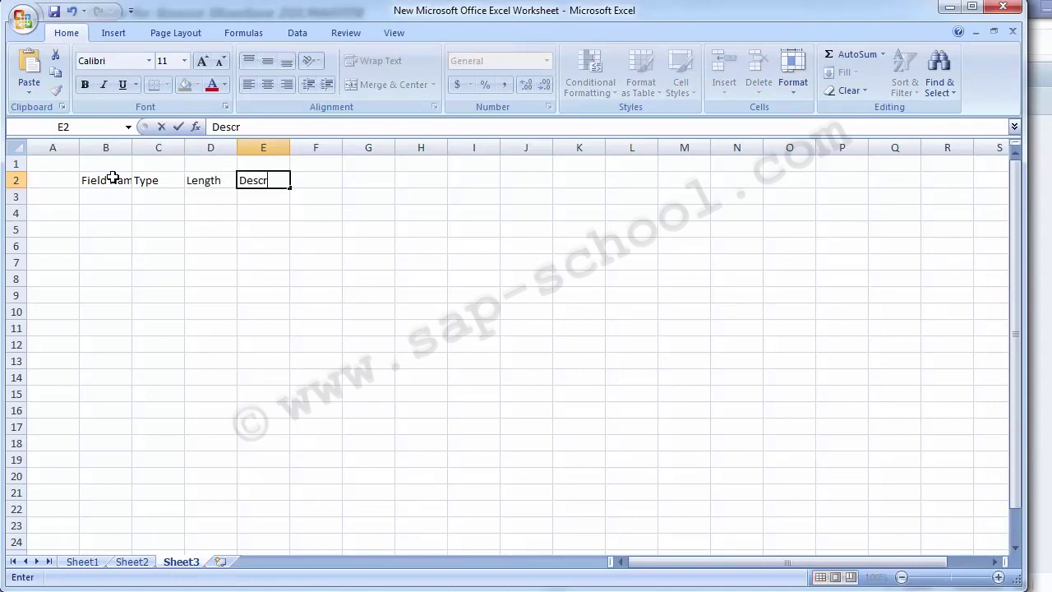
type("iption")
key("Return")
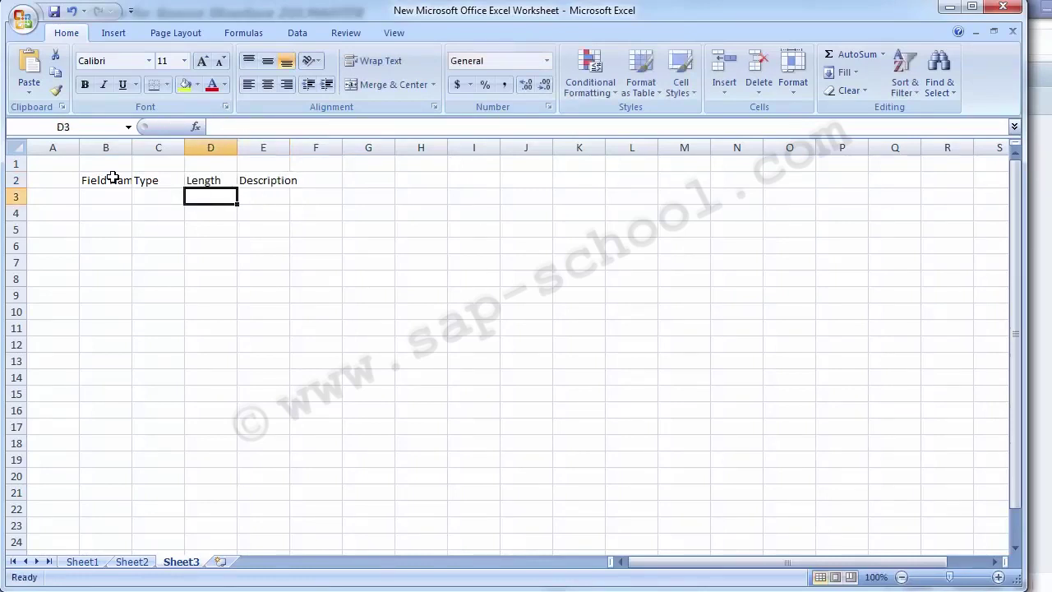
- Make the header cells B2:E2 bold and put all borders around them
left_click(112, 177)
key("shift+Right")
key("shift+Right")
key("shift+Right")
key("shift+Right")
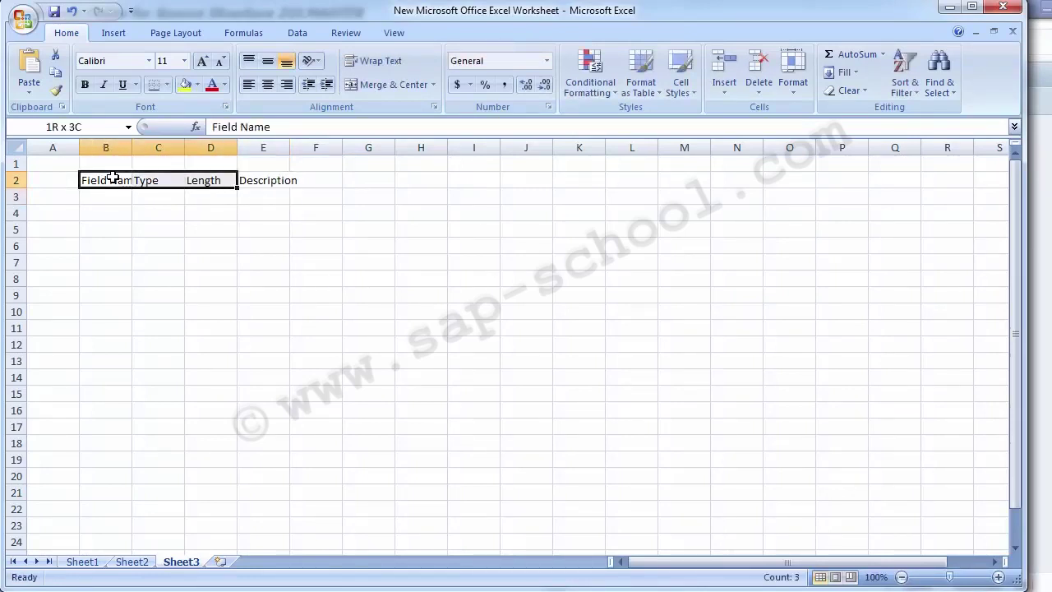
key("shift+Left")
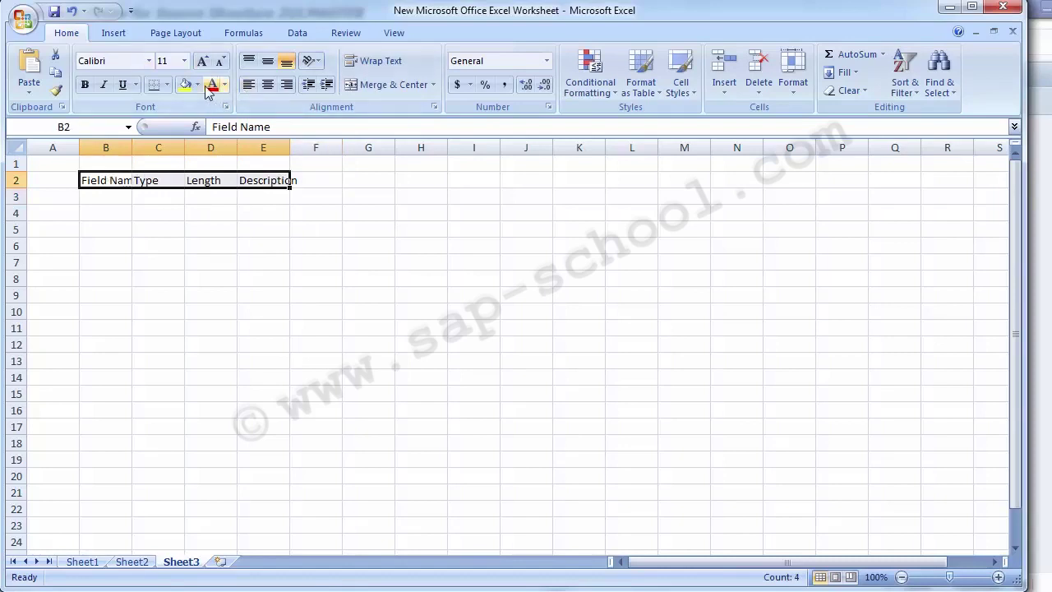
key("ctrl+b")
left_click(166, 85)
left_click(189, 214)
key("Down")
key("Down")
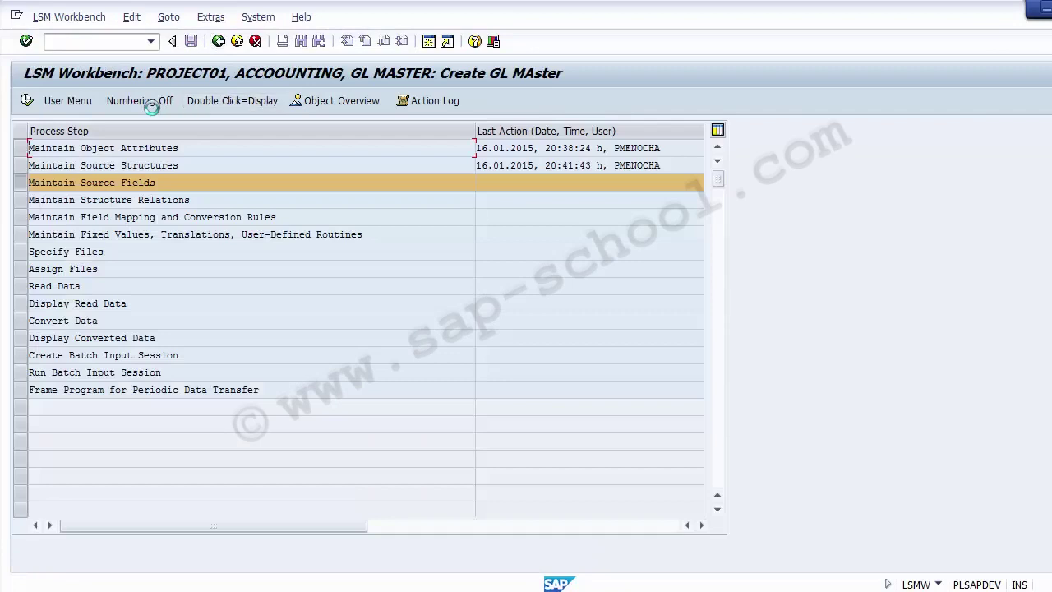
- Display the GL MASTER object overview as a list and go to the ZFS00 target fields
left_click(334, 100)
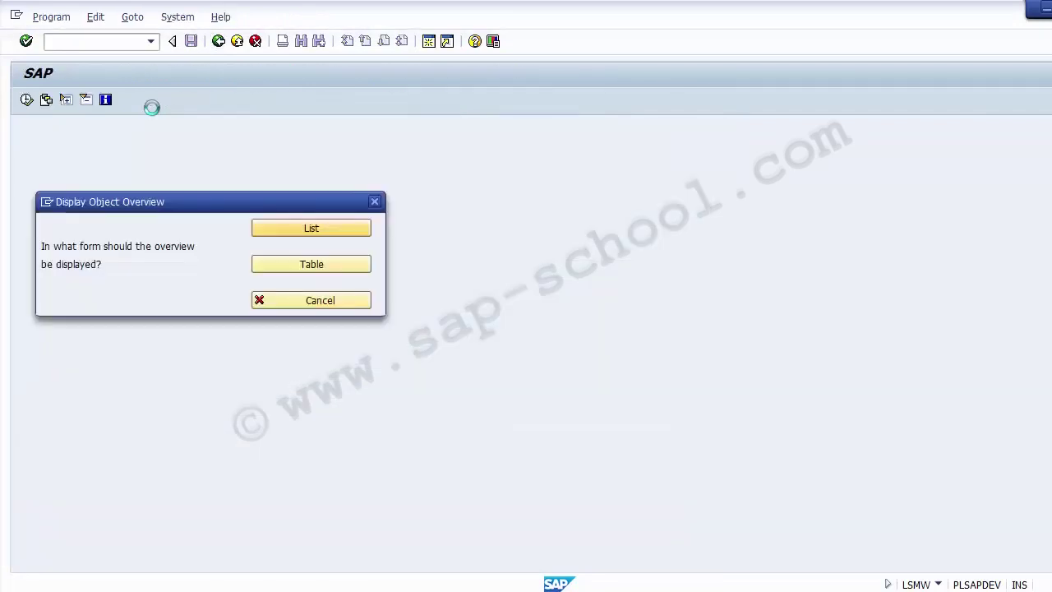
key("Return")
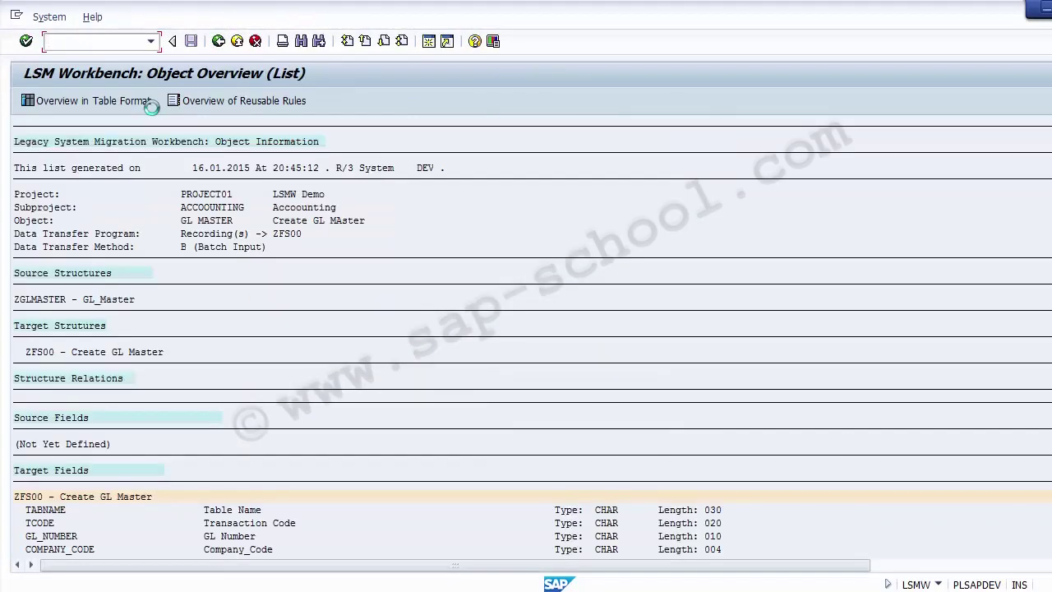
key("Down")
key("Down")
key("Down")
key("Down")
key("Page_Down")
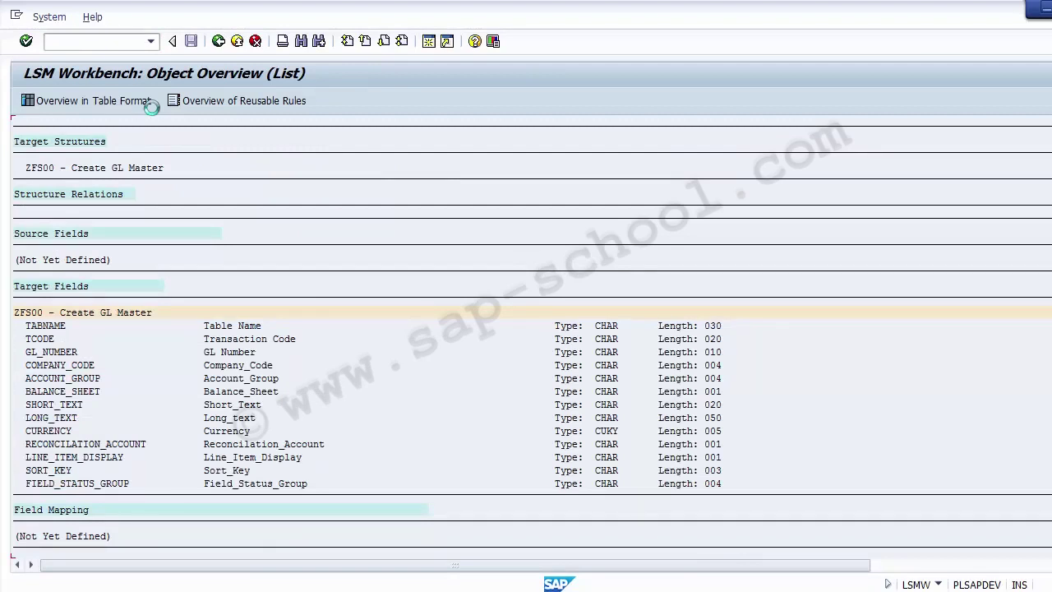
- Copy the target field names from GL_NUMBER to FIELD_STATUS_GROUP and paste them into Excel starting at cell B4
key("Down")
key("ctrl+y")
left_click_drag(27, 352, 154, 484)
key("ctrl+c")
key("alt+Tab")
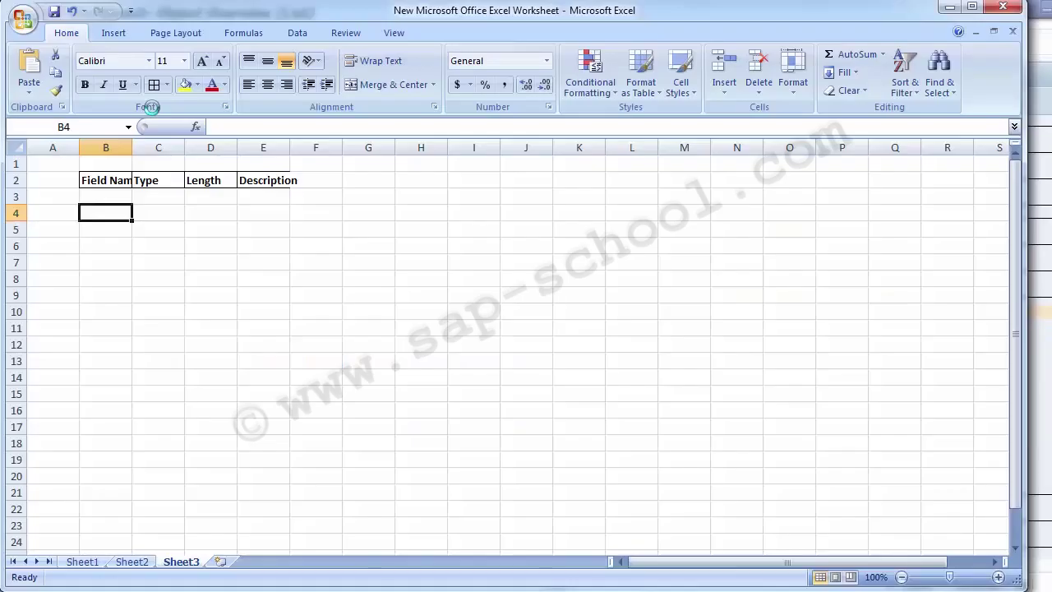
key("ctrl+v")
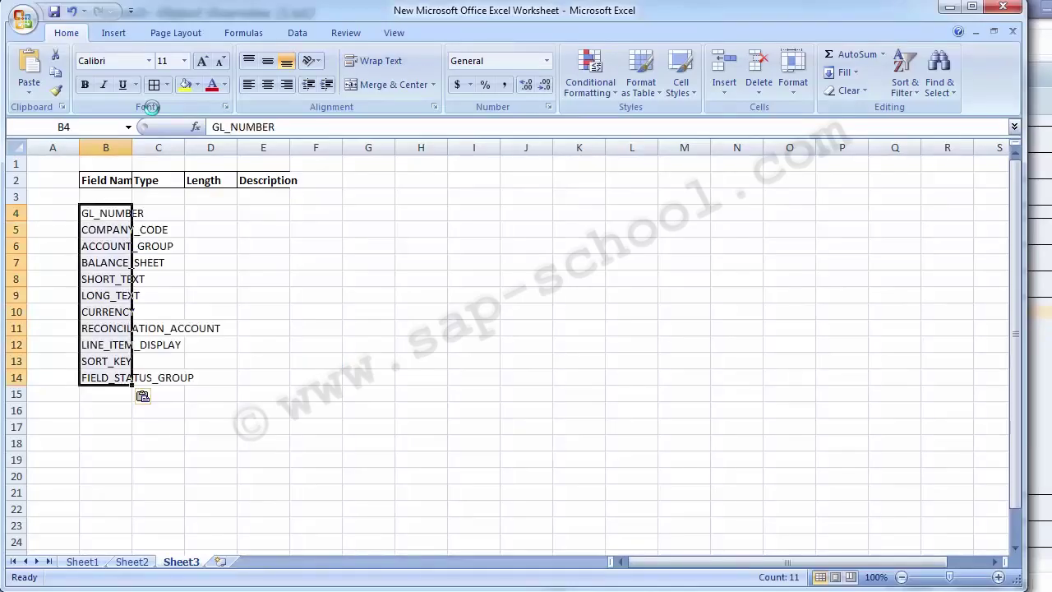
- Fit the width of column B to the pasted field names
key("alt+o")
key("c")
key("a")
key("Right")
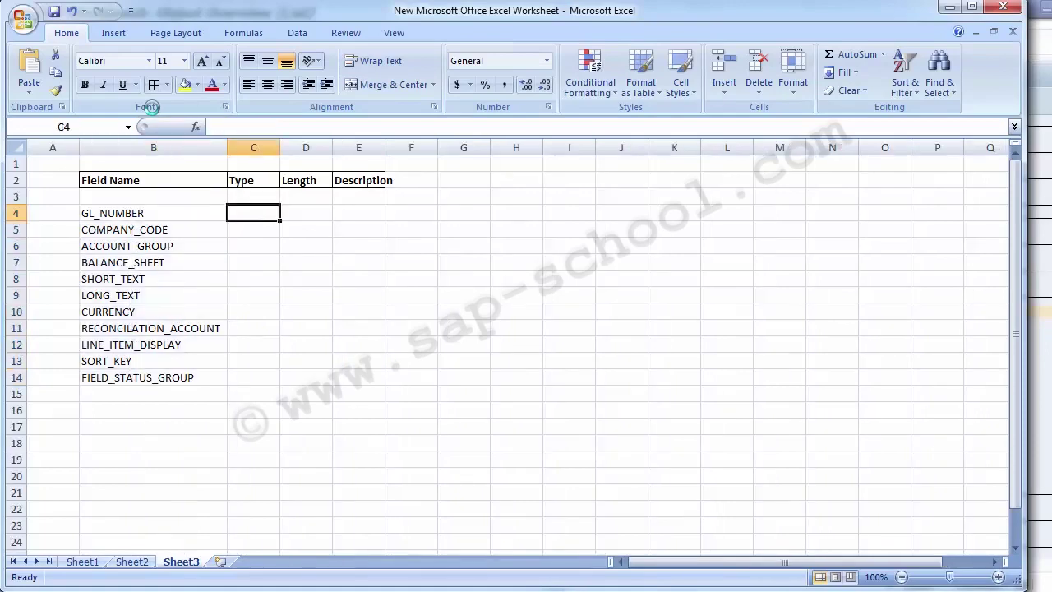
- Switch to the LSM Workbench and reopen the object overview as a list at the ZFS00 target fields
key("alt+Tab")
key("F3")
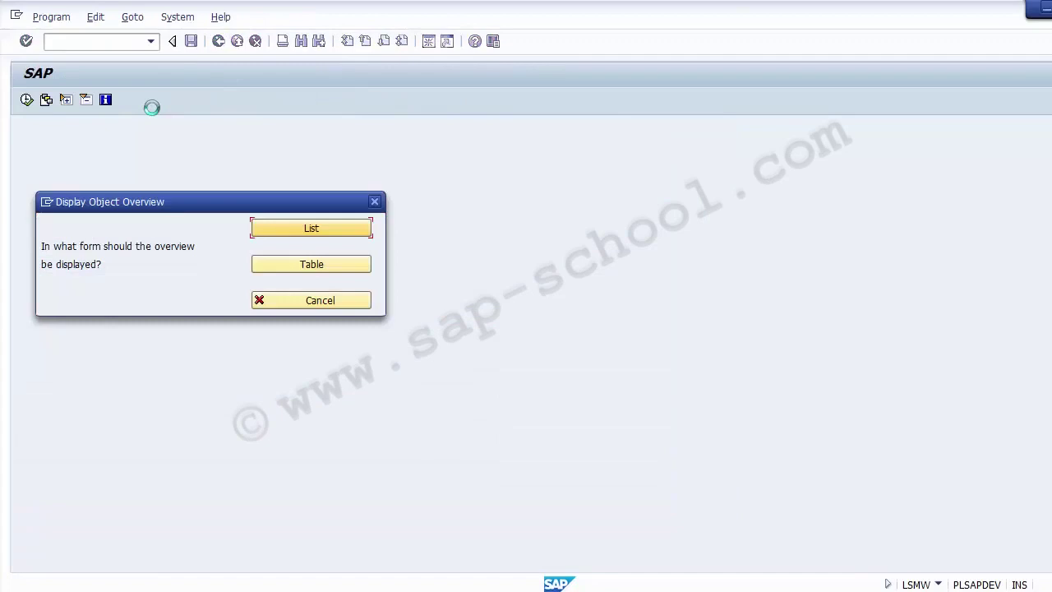
key("Return")
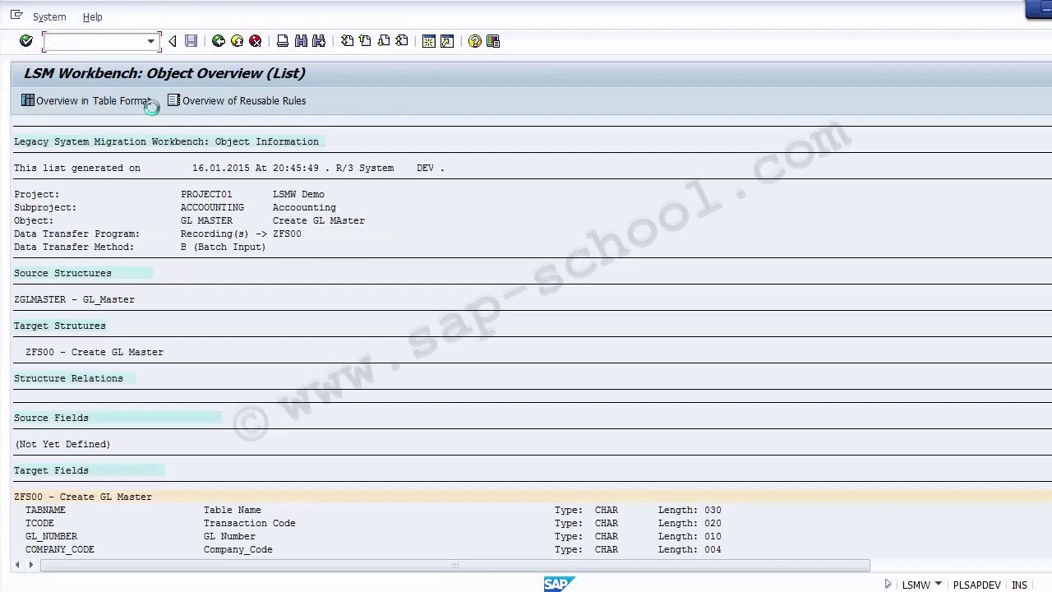
scroll(152, 107, "down", 5)
- Look through the rows of the ZFS00 target field list
key("Down")
key("Down")
key("Down")
key("Down")
key("Down")
key("Down")
key("Down")
key("Down")
key("Up")
key("Up")
key("Up")
key("Up")
key("Up")
key("Up")
key("Up")
key("Up")
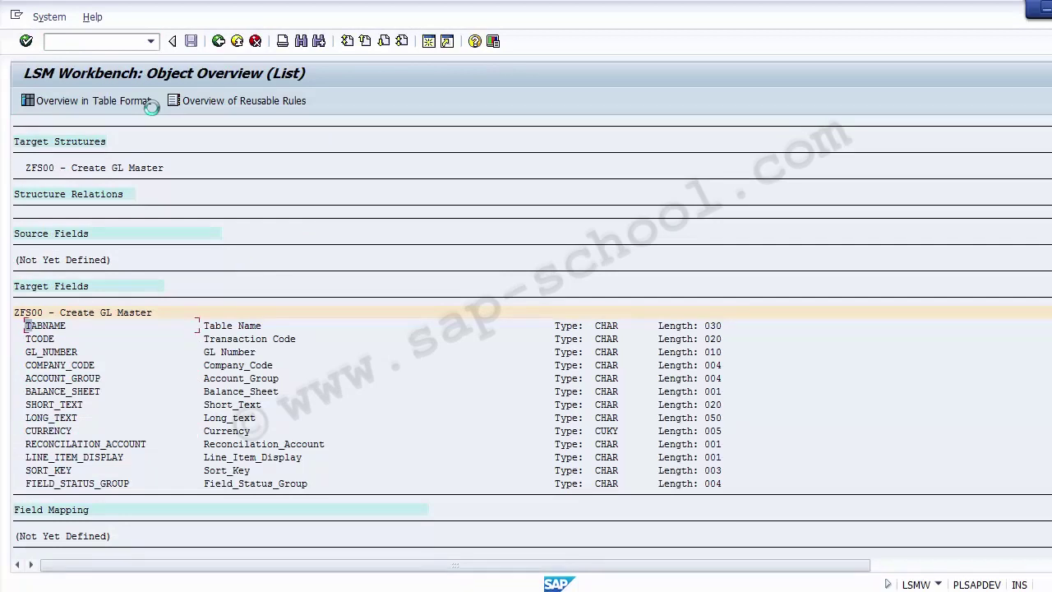
- Copy the target field names from GL_NUMBER to FIELD_STATUS_GROUP again
key("ctrl+y")
left_click_drag(25, 347, 148, 488)
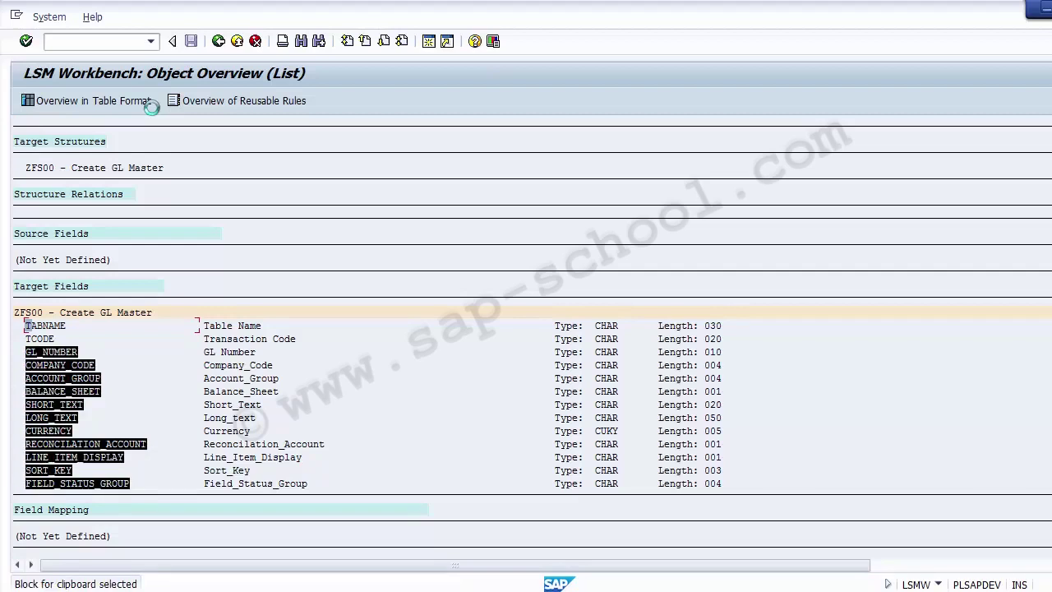
key("ctrl+c")
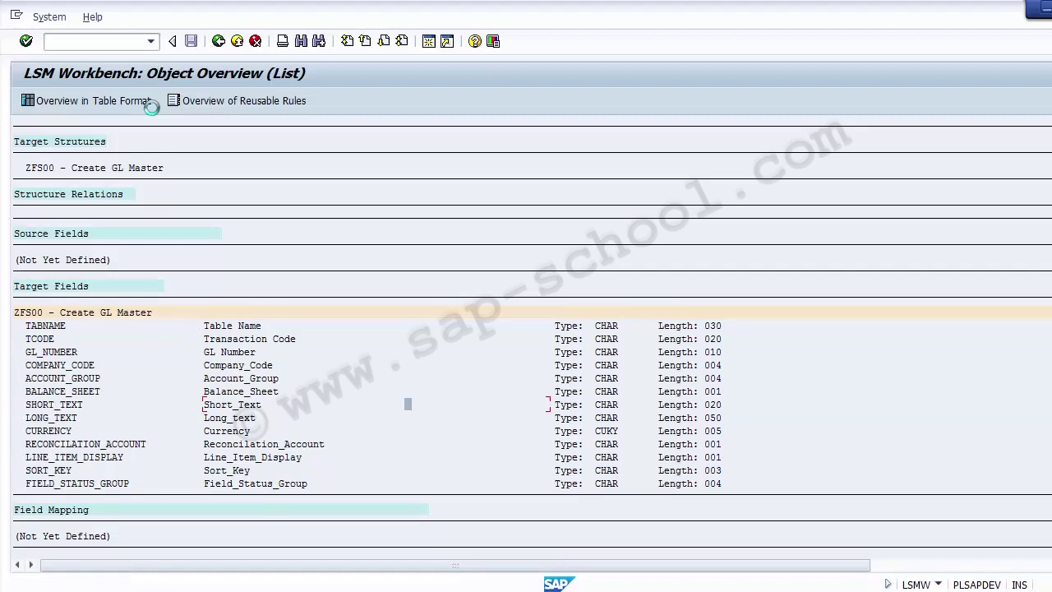
- Copy the field descriptions from GL Number to Field_Status_Group and paste them into Excel starting at cell E4
key("ctrl+y")
left_click_drag(203, 347, 325, 462)
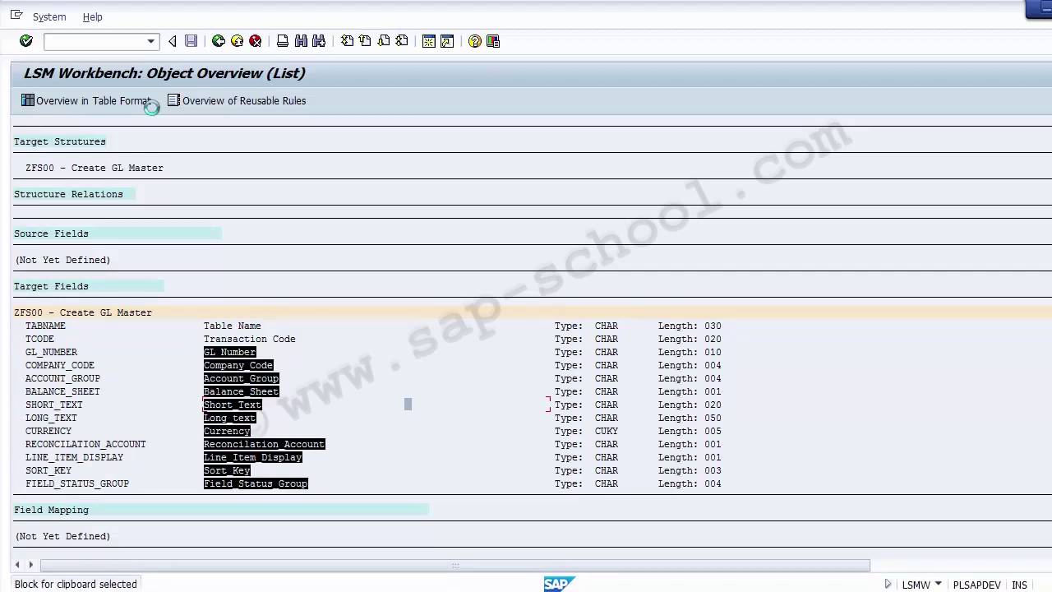
key("ctrl+c")
key("alt+Tab")
key("Right")
key("Right")
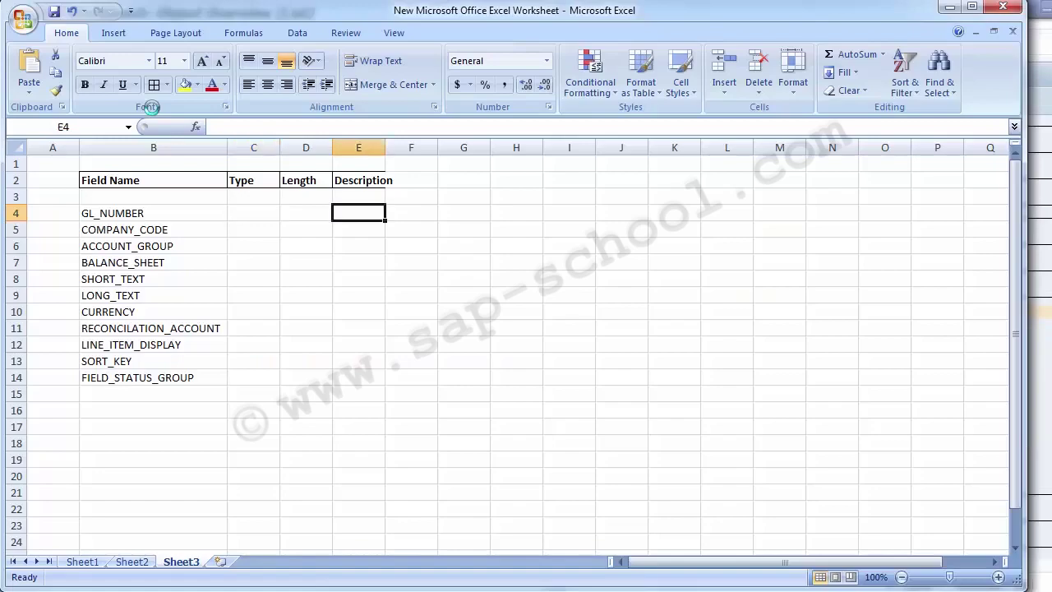
key("ctrl+v")
- Copy the types of all target fields from TABNAME to FIELD_STATUS_GROUP in SAP and paste them into Excel starting at cell C4
key("alt+Tab")
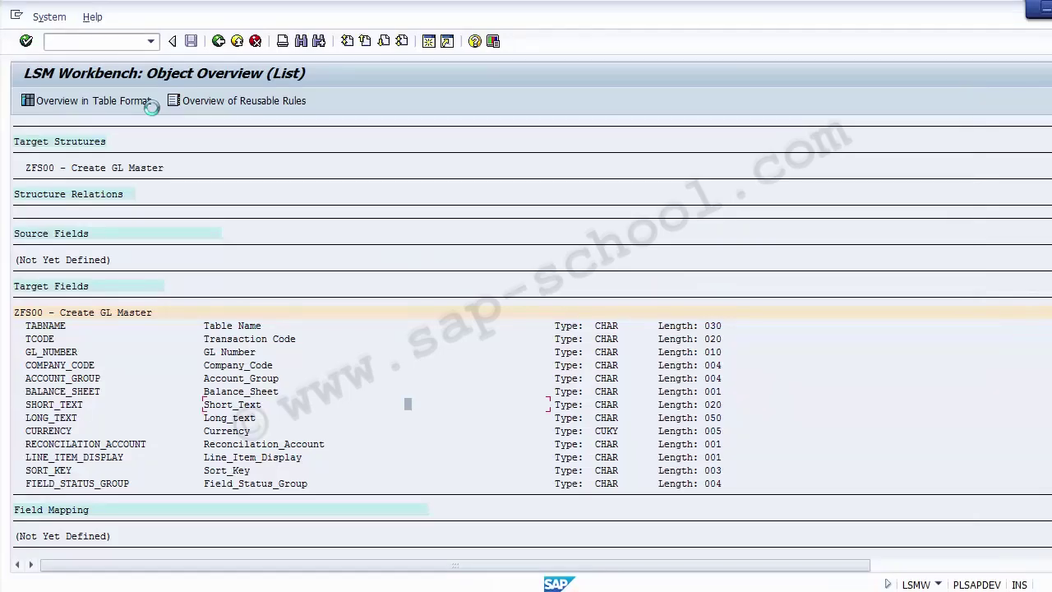
left_click(569, 325)
left_click(568, 338)
left_click(569, 391)
left_click(568, 417)
left_click(598, 325)
key("ctrl+y")
left_click_drag(595, 325, 618, 484)
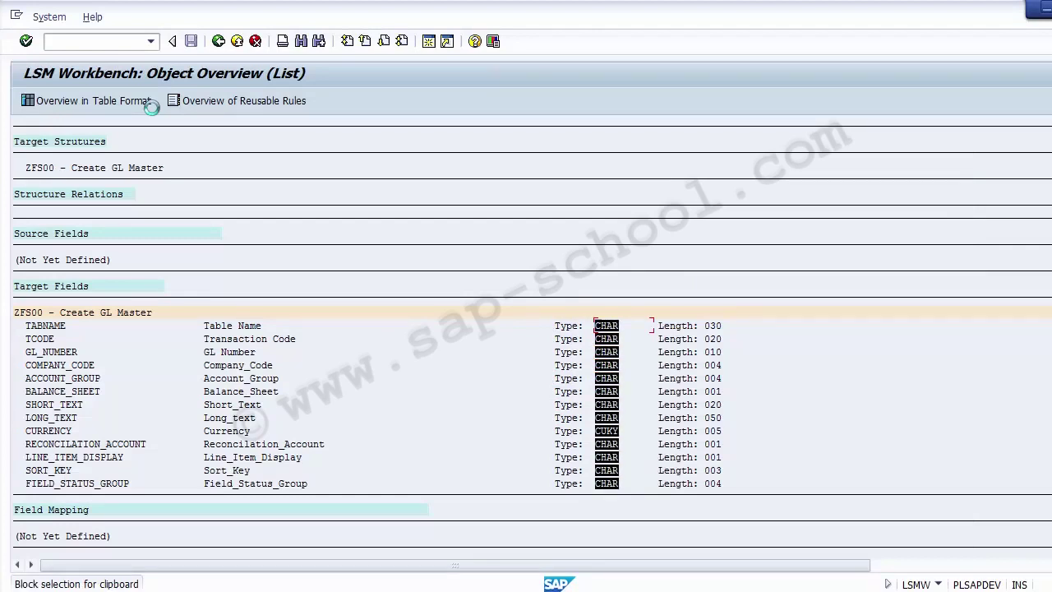
key("ctrl+c")
key("alt+Tab")
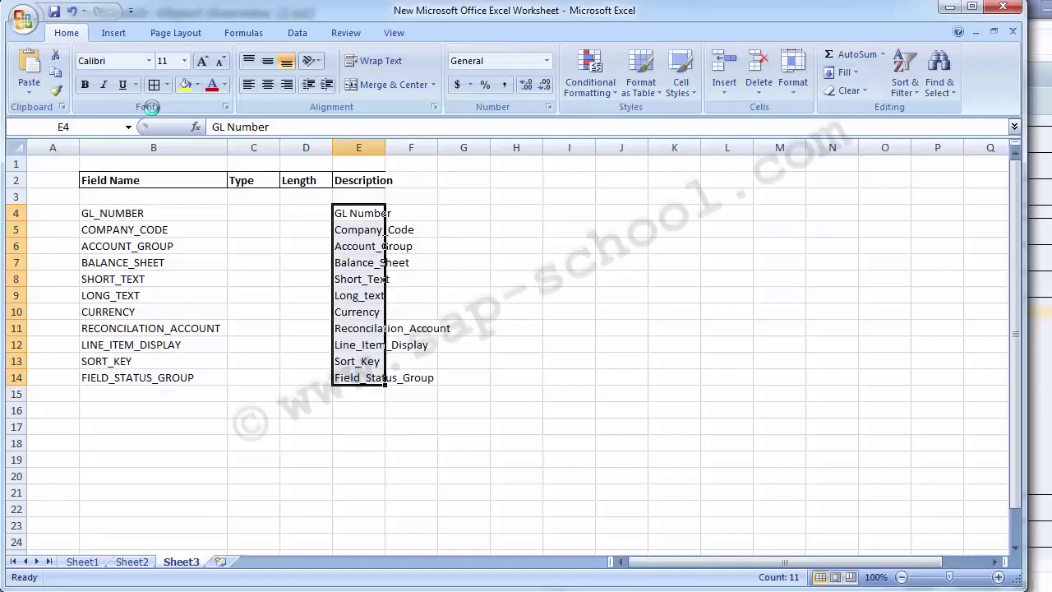
left_click(254, 213)
key("ctrl+v")
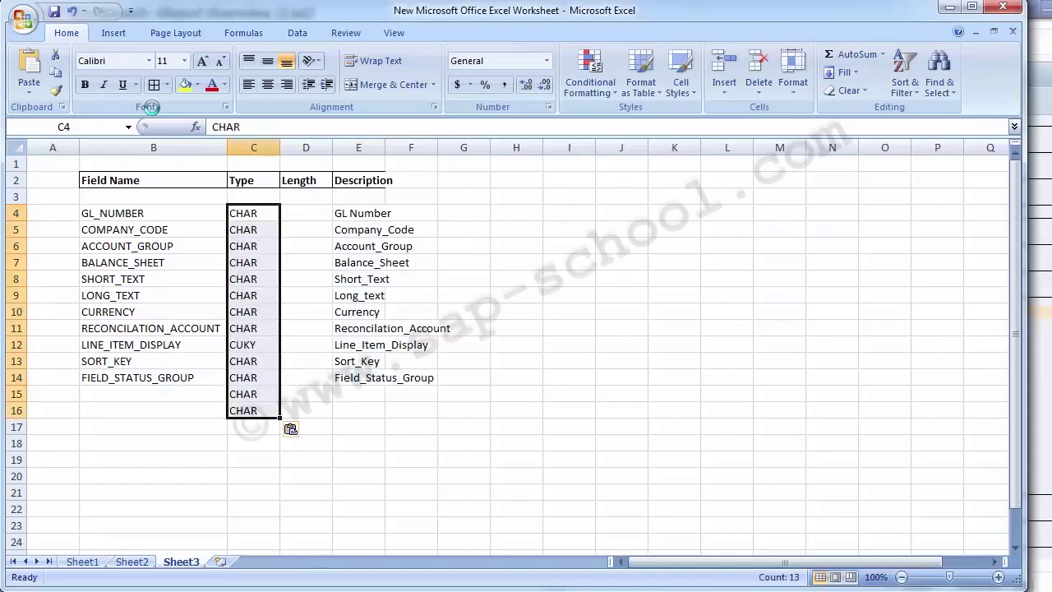
- Copy only the types from GL_NUMBER to FIELD_STATUS_GROUP in SAP and paste them into Excel from cell C4, accepting the different selection size
key("alt+Tab")
key("alt+Tab")
key("alt+Tab")
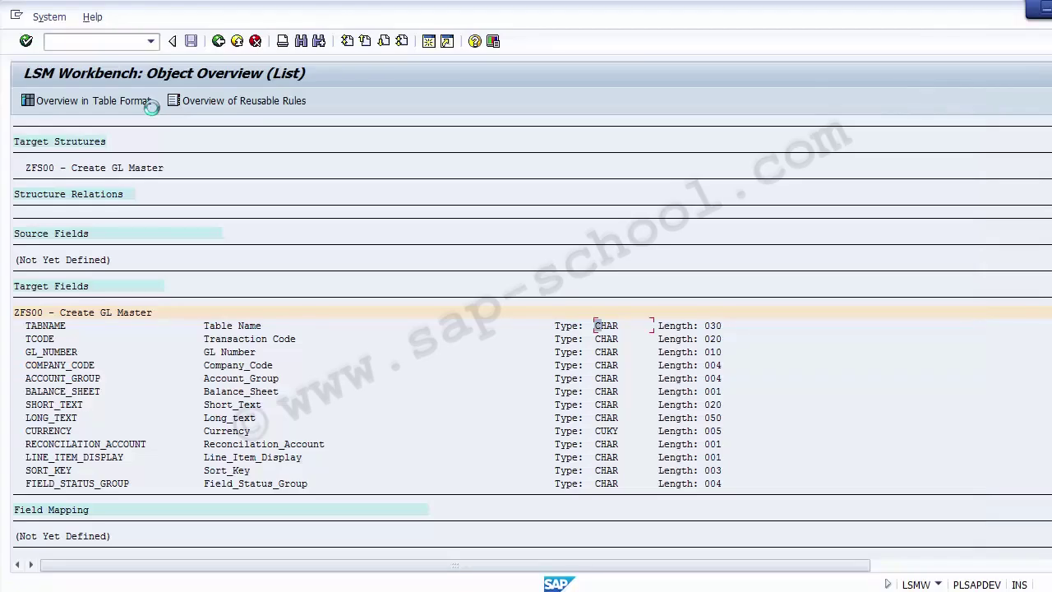
key("Down")
key("Down")
key("ctrl+y")
key("shift+Down")
key("shift+Down")
key("shift+Down")
key("shift+Down")
key("shift+Down")
key("shift+Down")
key("shift+Down")
key("shift+Down")
key("shift+Down")
key("shift+Down")
key("ctrl+c")
key("alt+Tab")
key("ctrl+v")
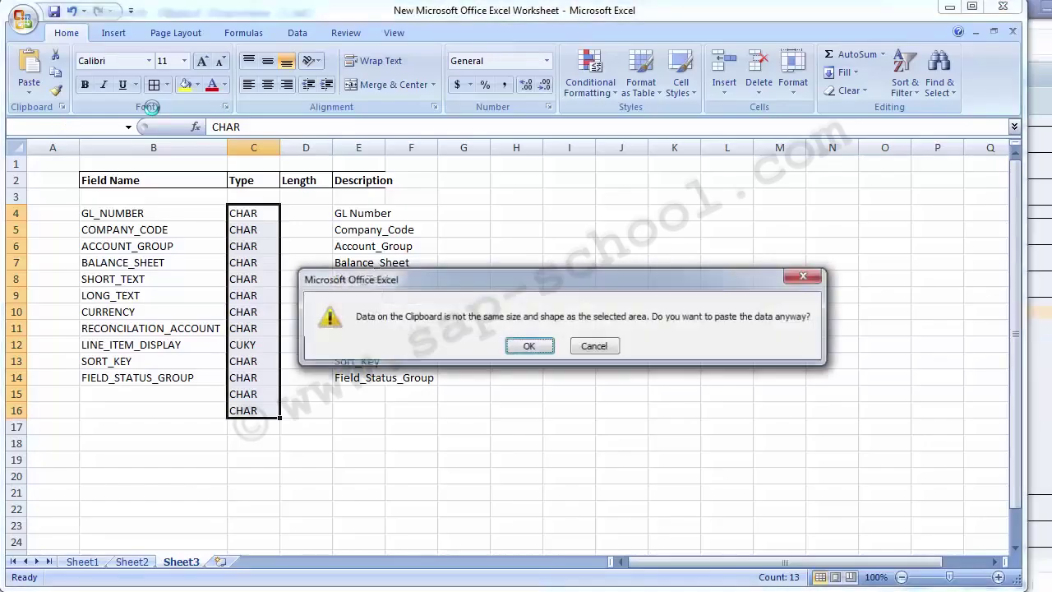
key("Return")
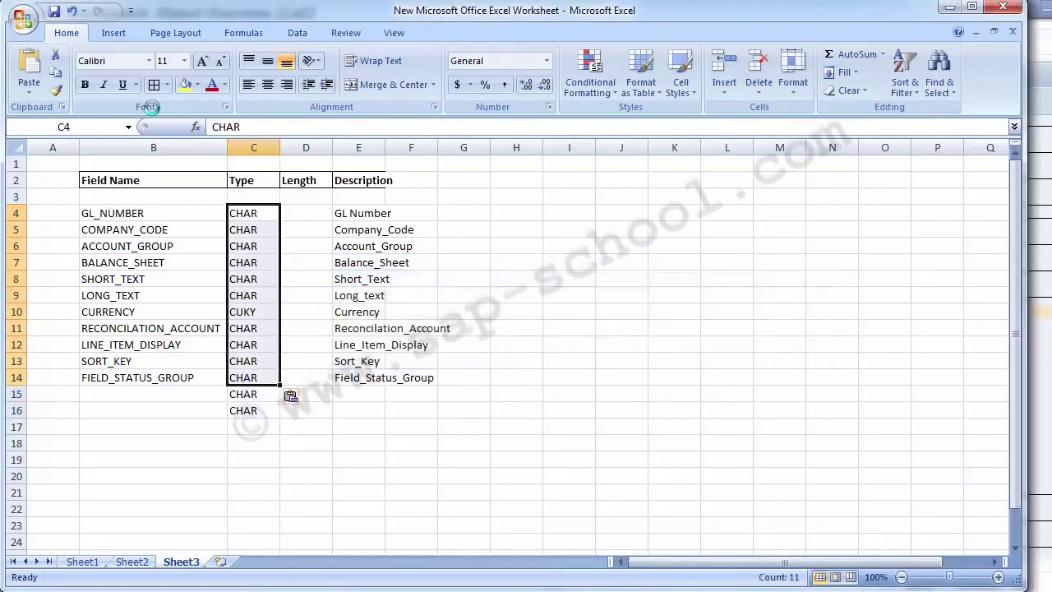
- Clear the surplus types in C15:C16 and paste the copied types again starting at cell C4
left_click_drag(253, 393, 253, 410)
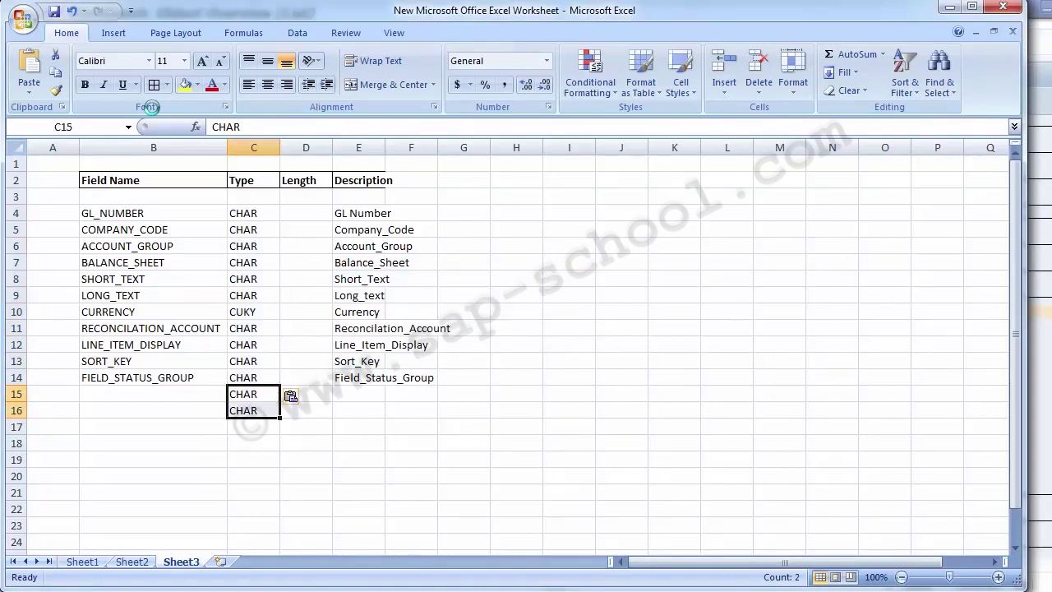
key("Delete")
key("Up")
key("Up")
key("Up")
key("Up")
key("Up")
key("Up")
key("Up")
key("Up")
key("Up")
key("Up")
key("Up")
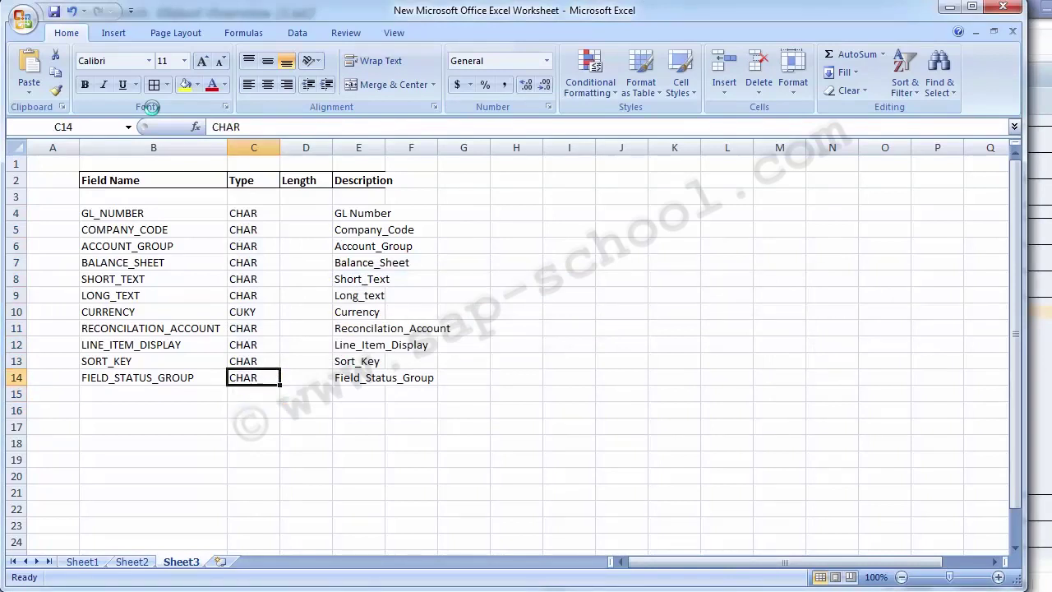
key("ctrl+v")
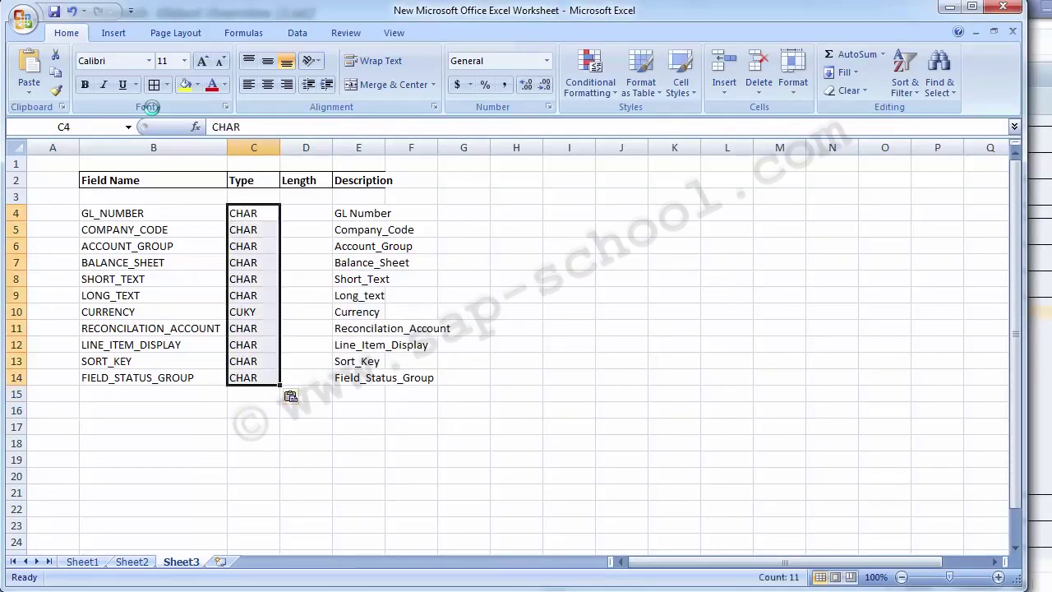
key("Right")
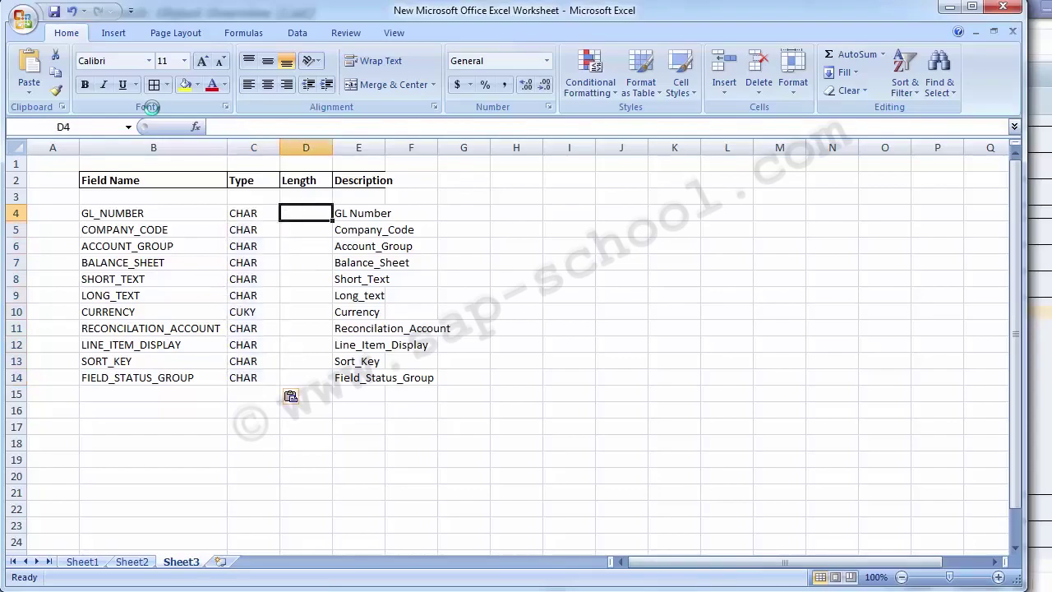
- Copy the lengths from GL_NUMBER to FIELD_STATUS_GROUP in SAP and paste them into Excel starting at cell D4
key("alt+Tab")
left_click(718, 325)
left_click(718, 338)
left_click(718, 352)
left_click(713, 364)
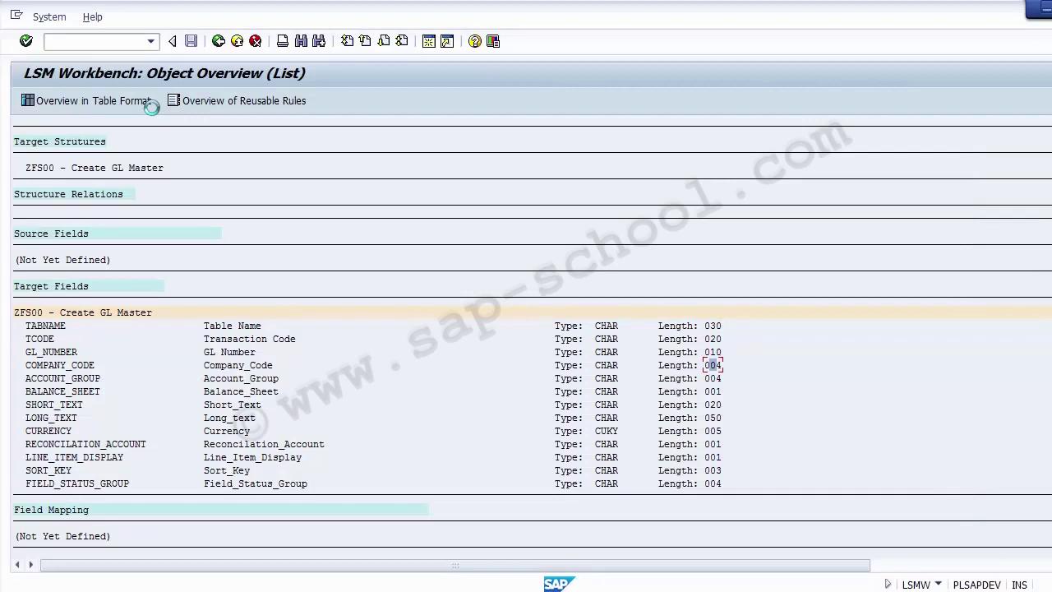
key("ctrl+y")
left_click_drag(705, 352, 721, 483)
key("ctrl+c")
key("alt+Tab")
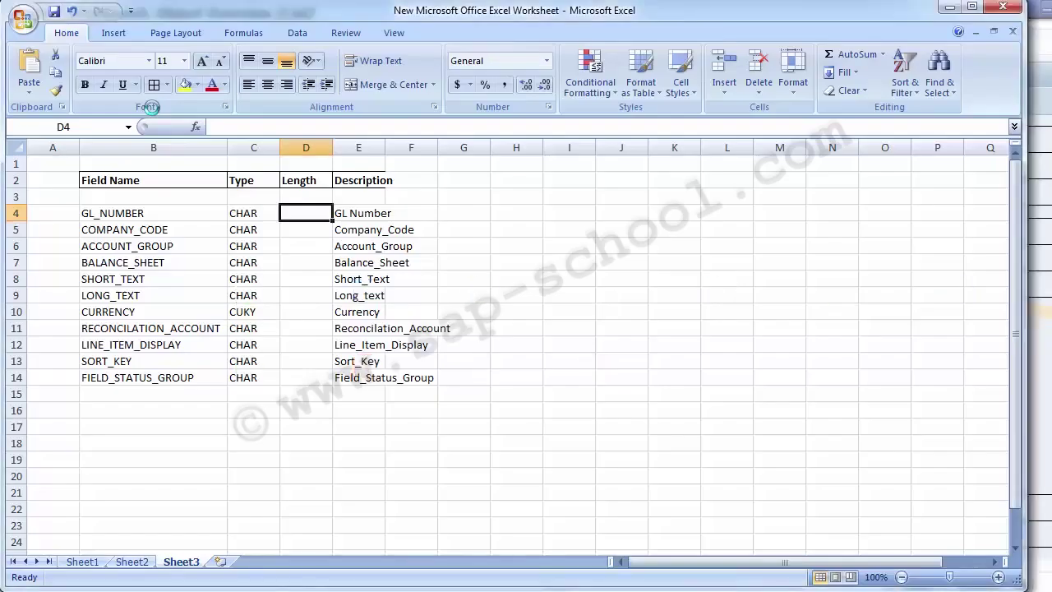
key("ctrl+v")
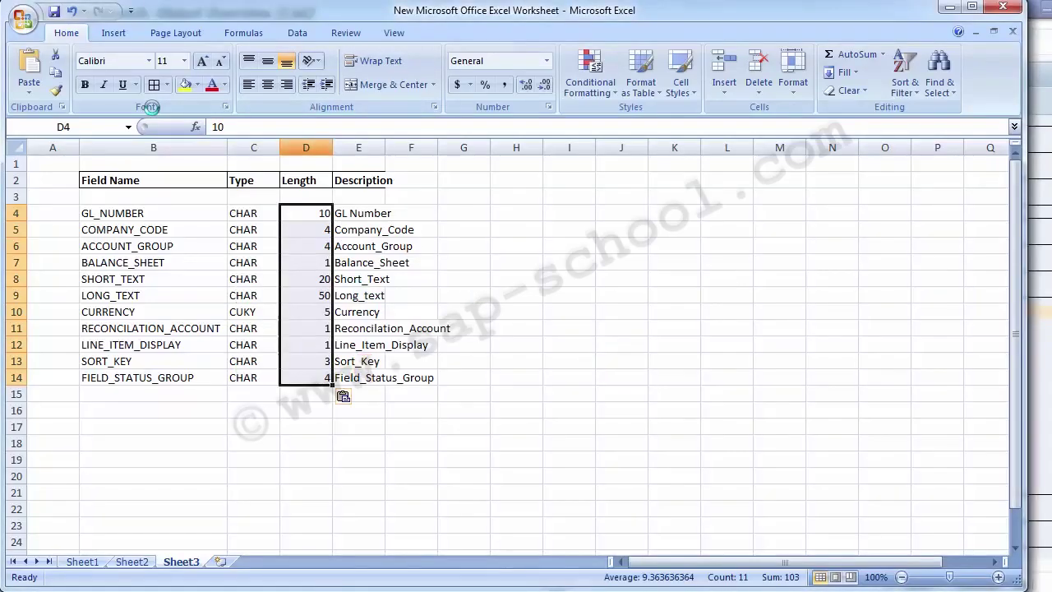
- Format the whole Length column D as Text
left_click(305, 147)
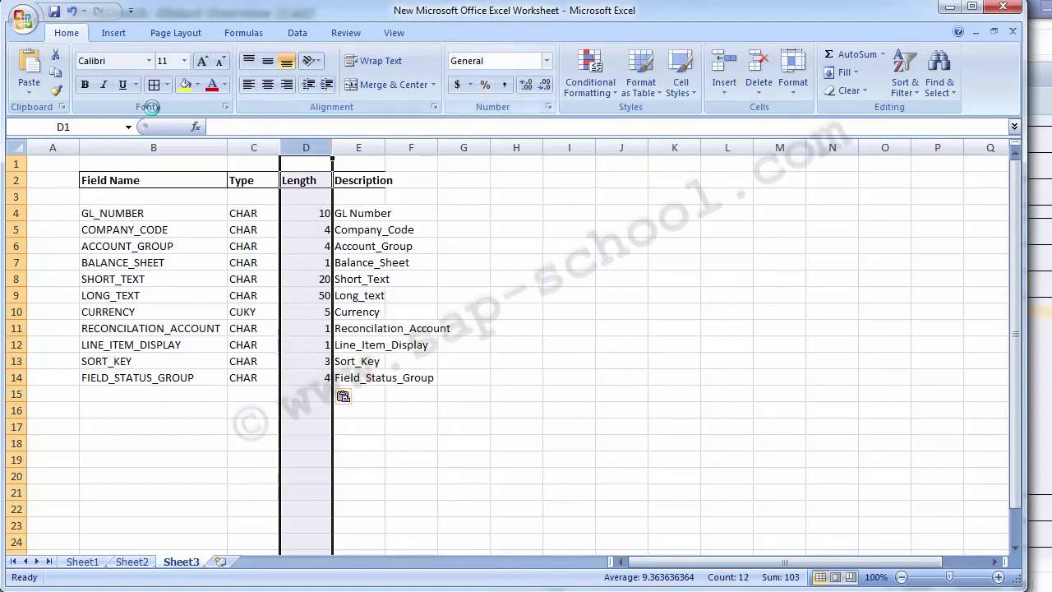
left_click(545, 61)
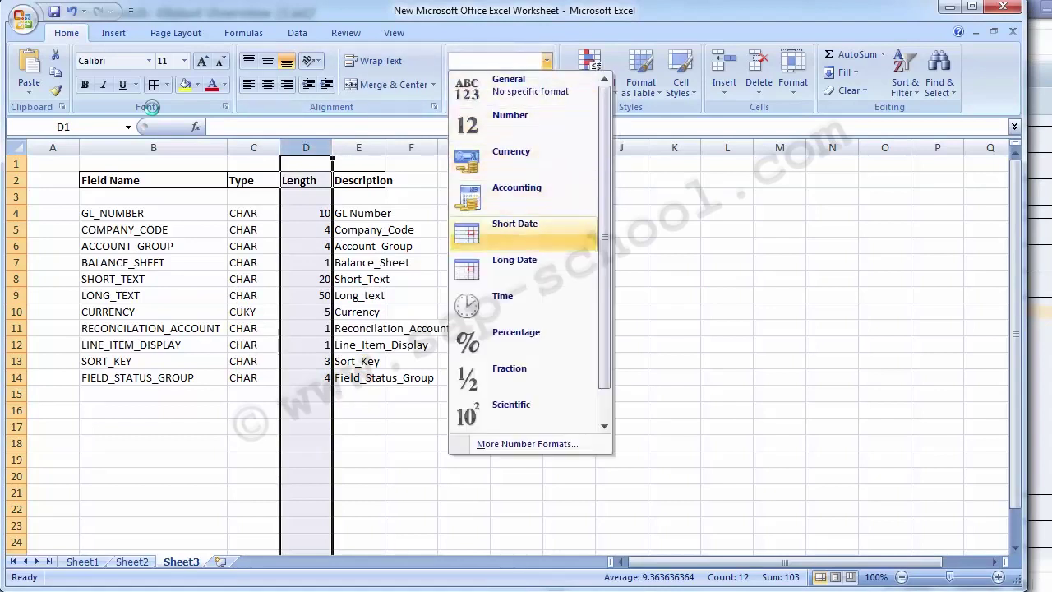
left_click(604, 426)
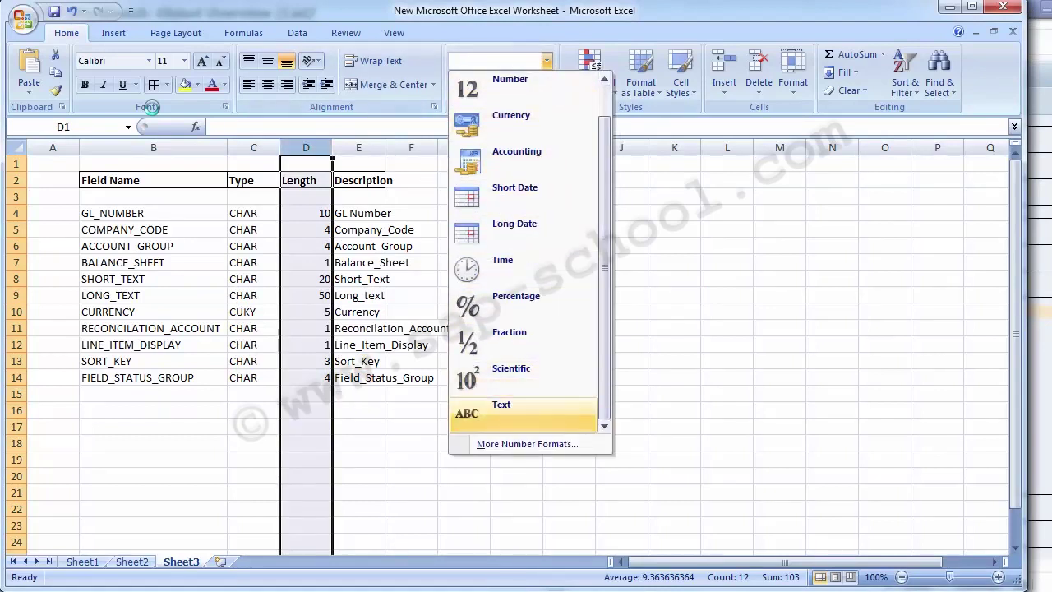
left_click(511, 414)
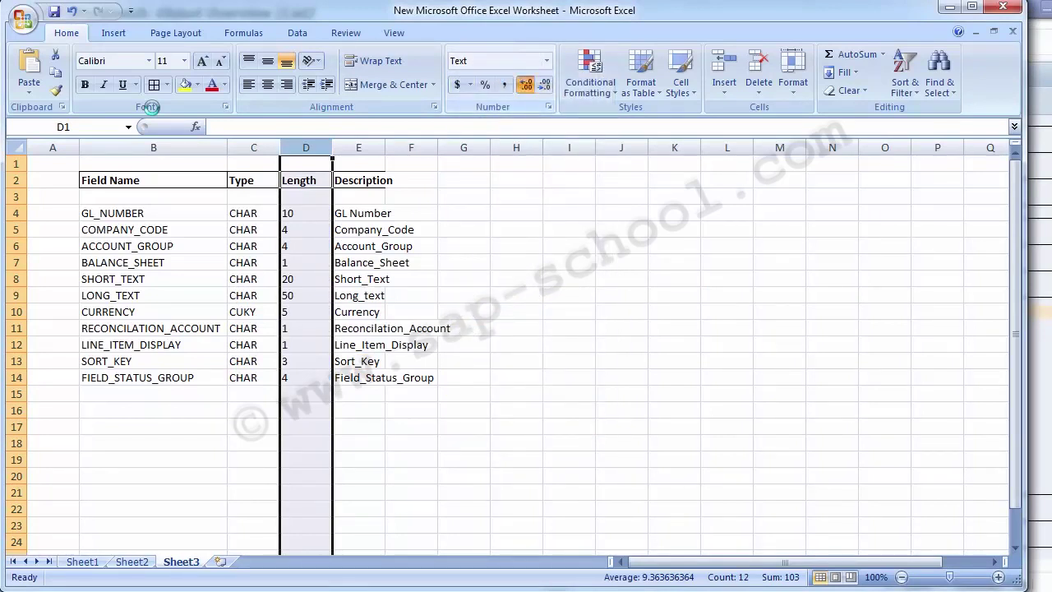
left_click(515, 328)
left_click(305, 147)
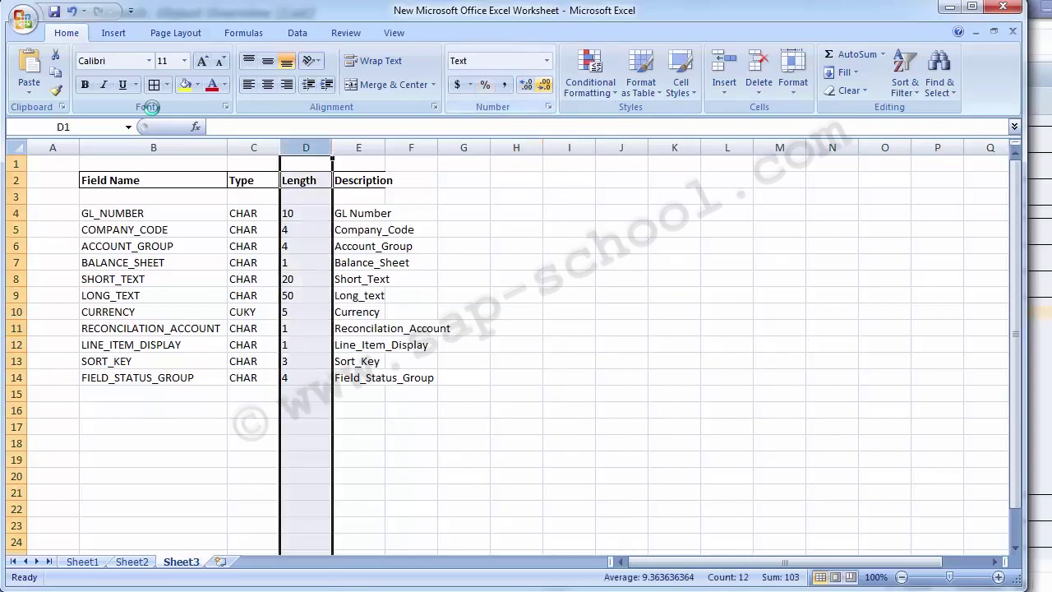
left_click(493, 61)
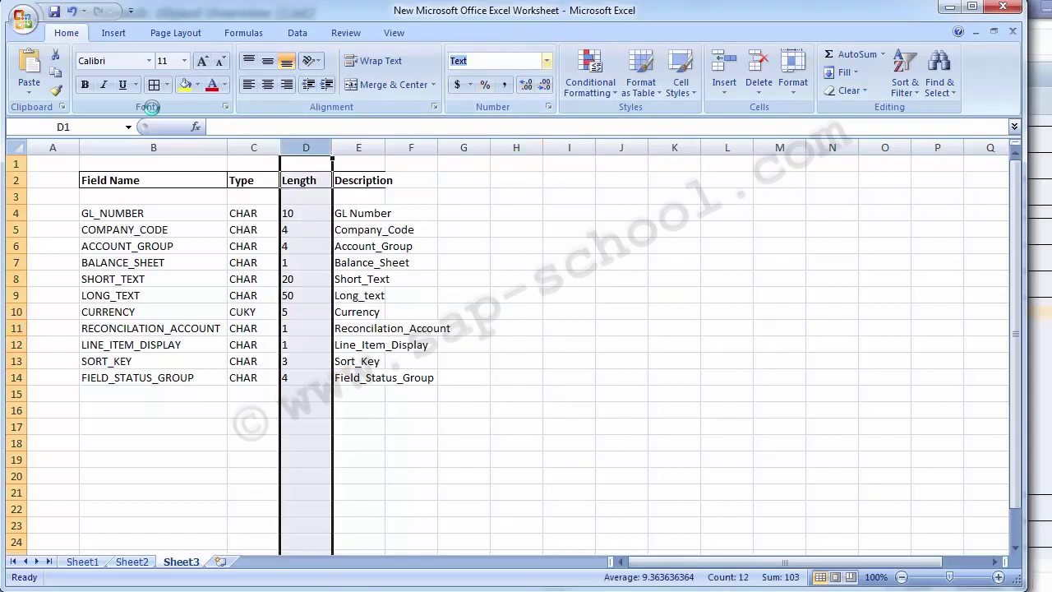
left_click(463, 279)
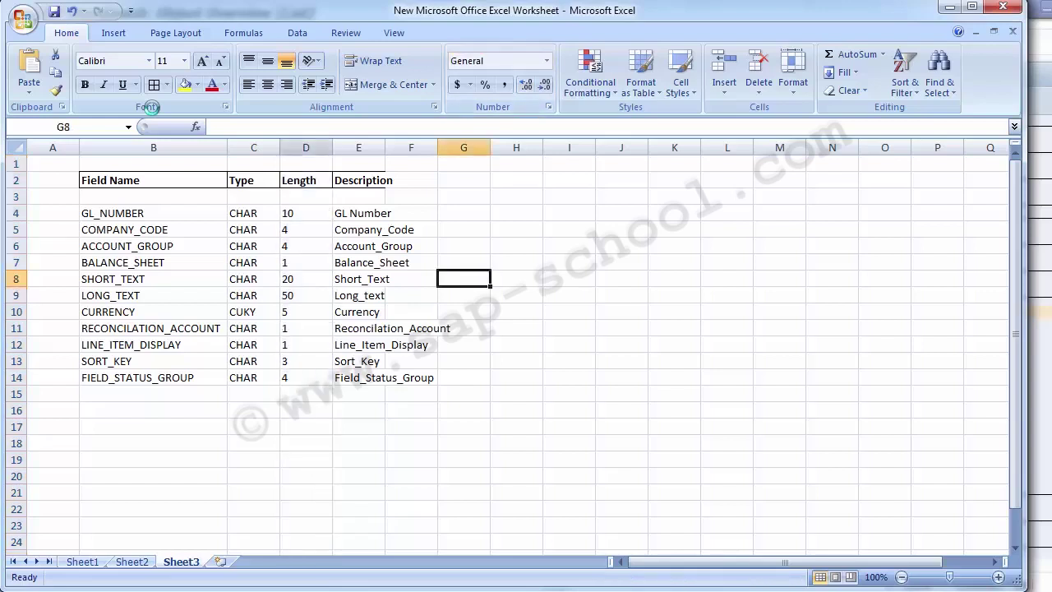
- Center the contents of the Length column and autofit the width of the Description column
left_click(306, 147)
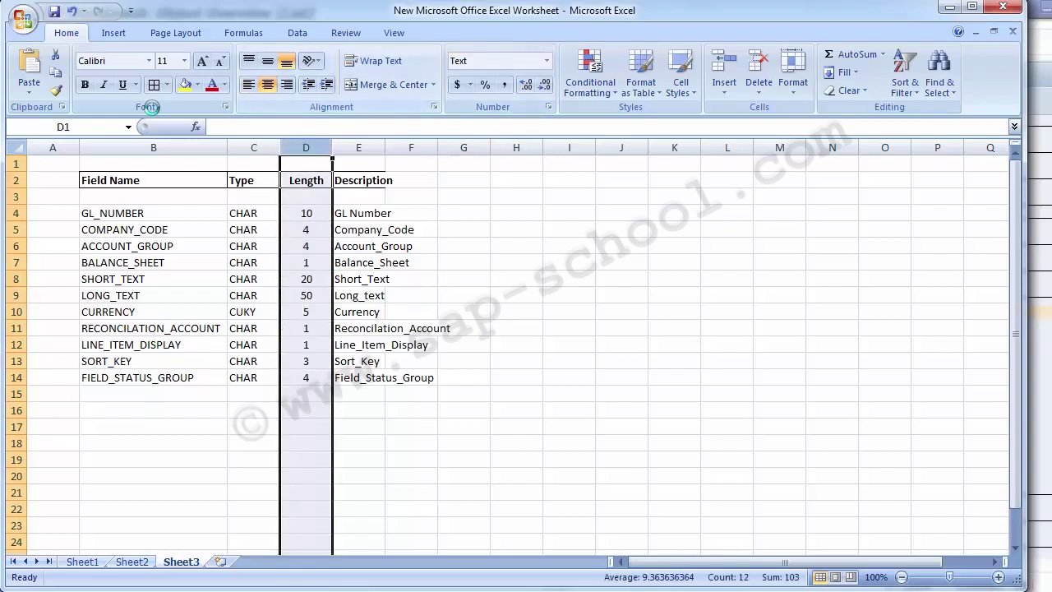
left_click(411, 393)
double_click(384, 147)
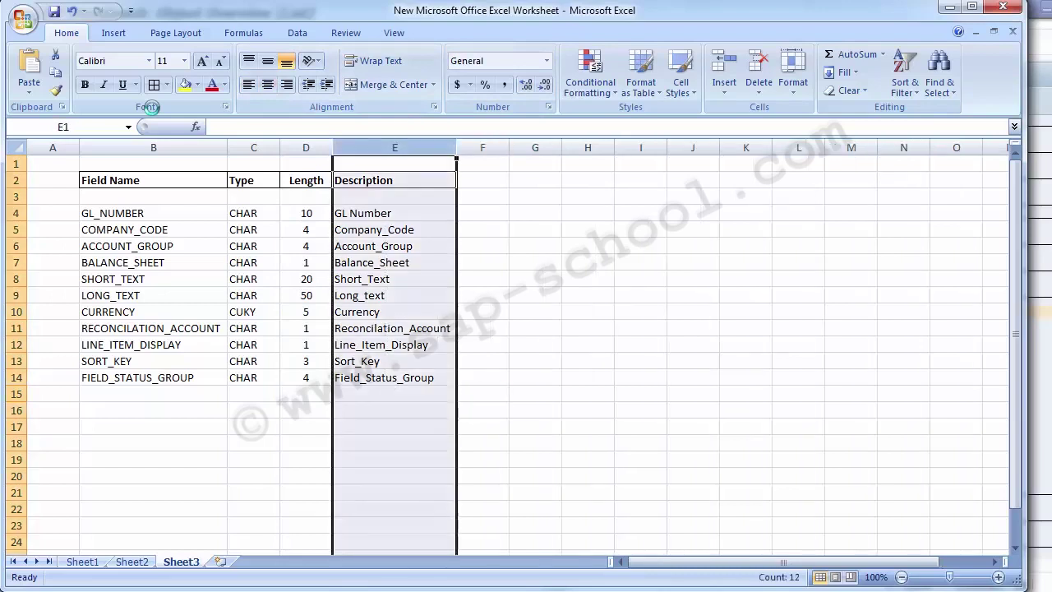
left_click(146, 213)
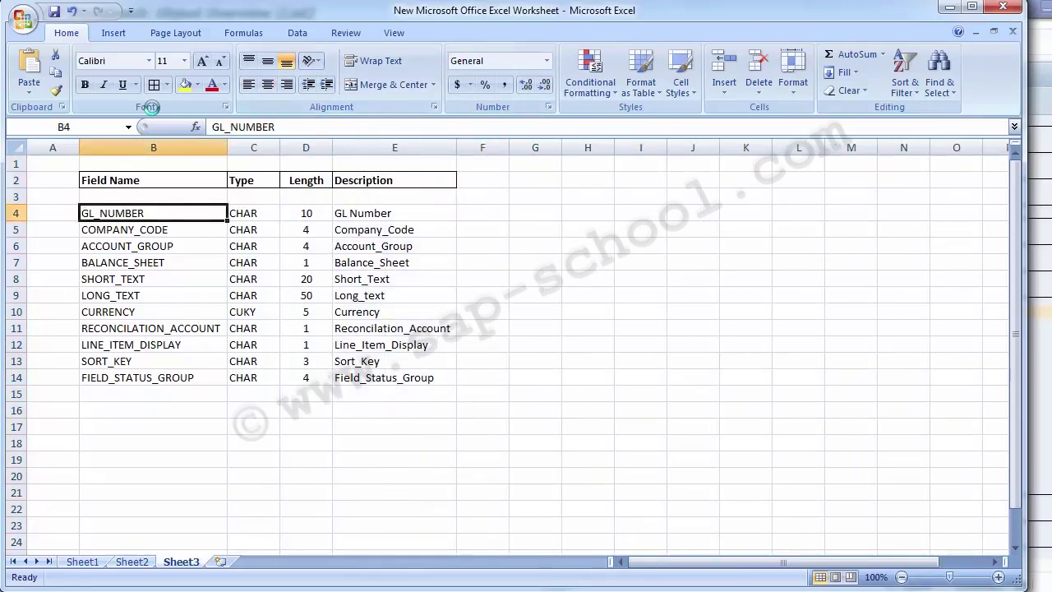
- Switch back to SAP, leave the object overview and open the Maintain Source Fields process step
left_click(407, 526)
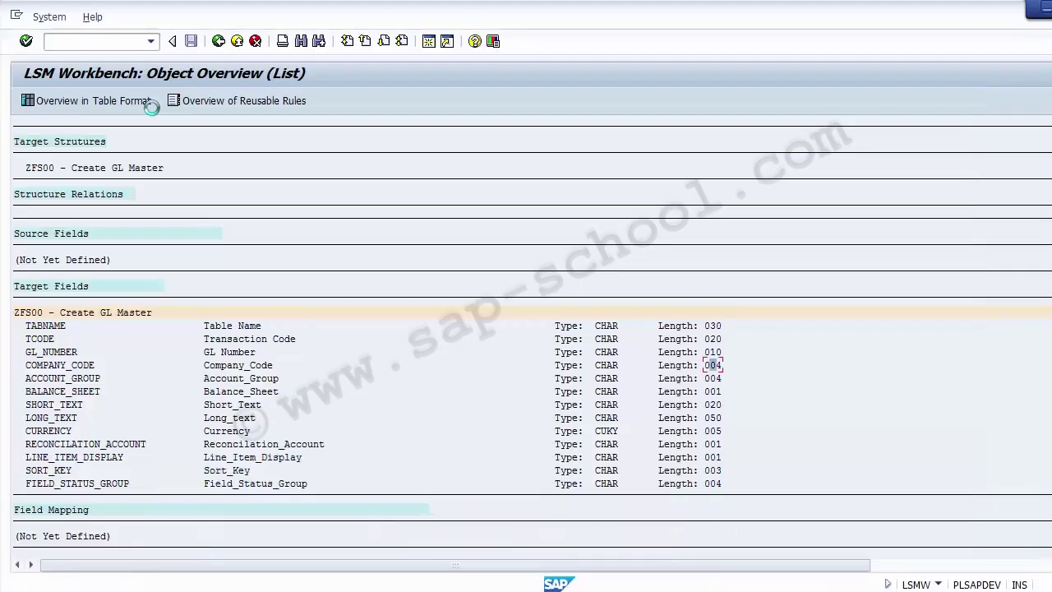
left_click(237, 41)
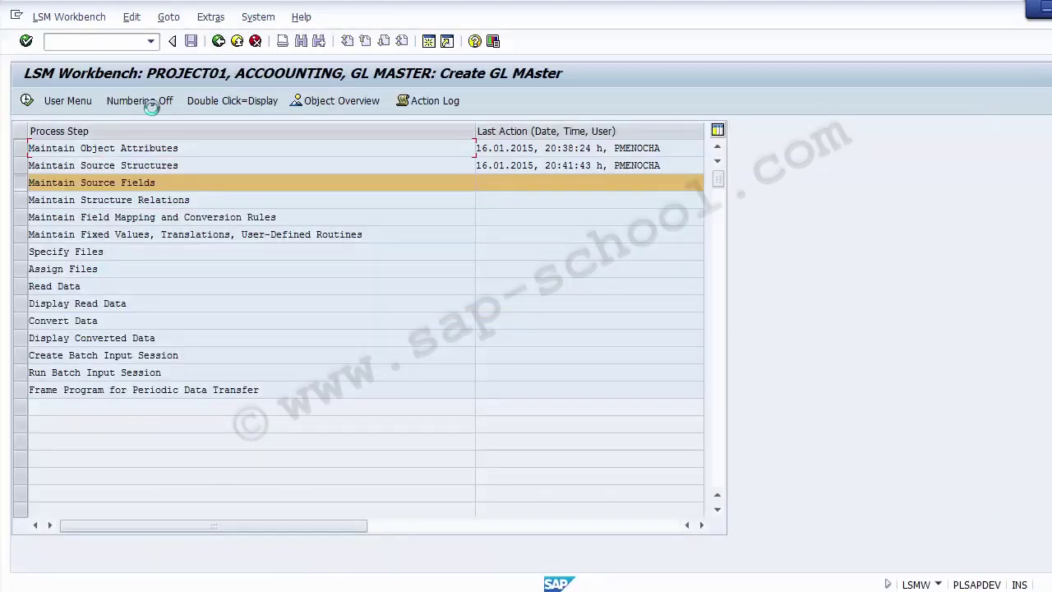
left_click(27, 100)
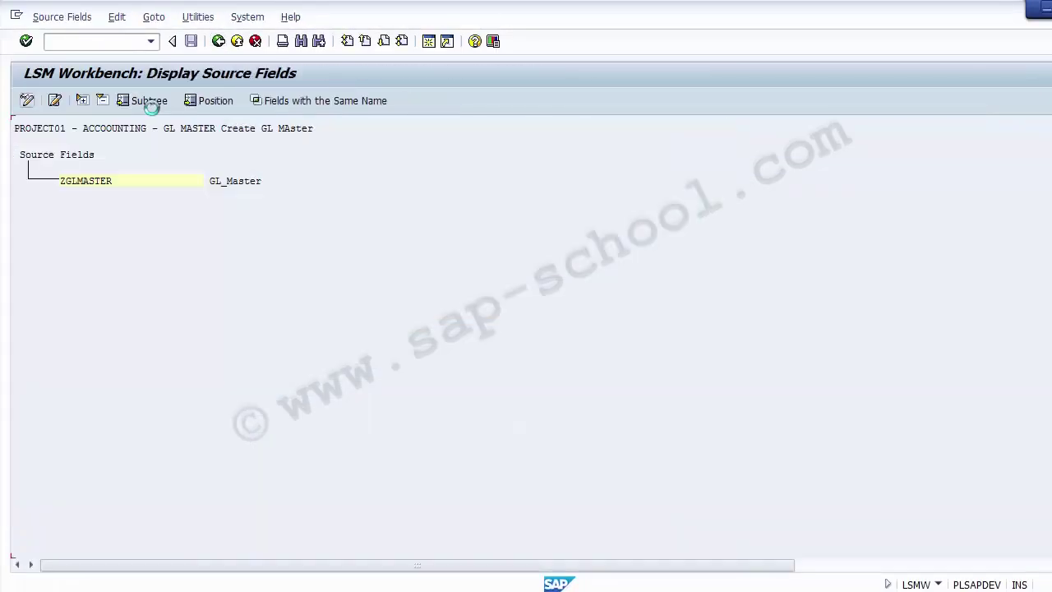
- Switch the source fields to change mode and open table maintenance for the ZGLMASTER structure
left_click(86, 180)
left_click(27, 100)
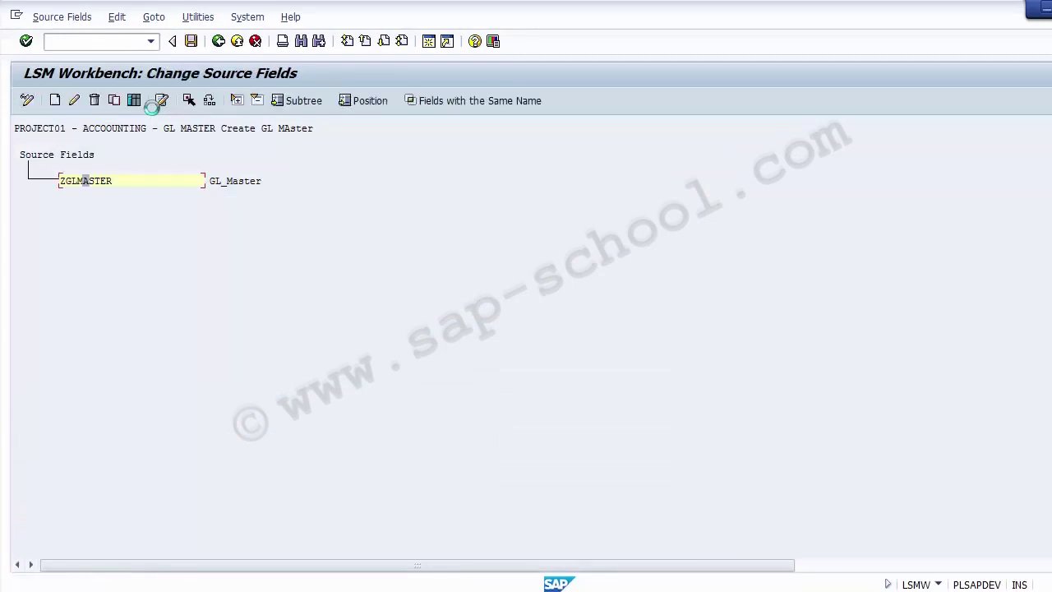
key("Right")
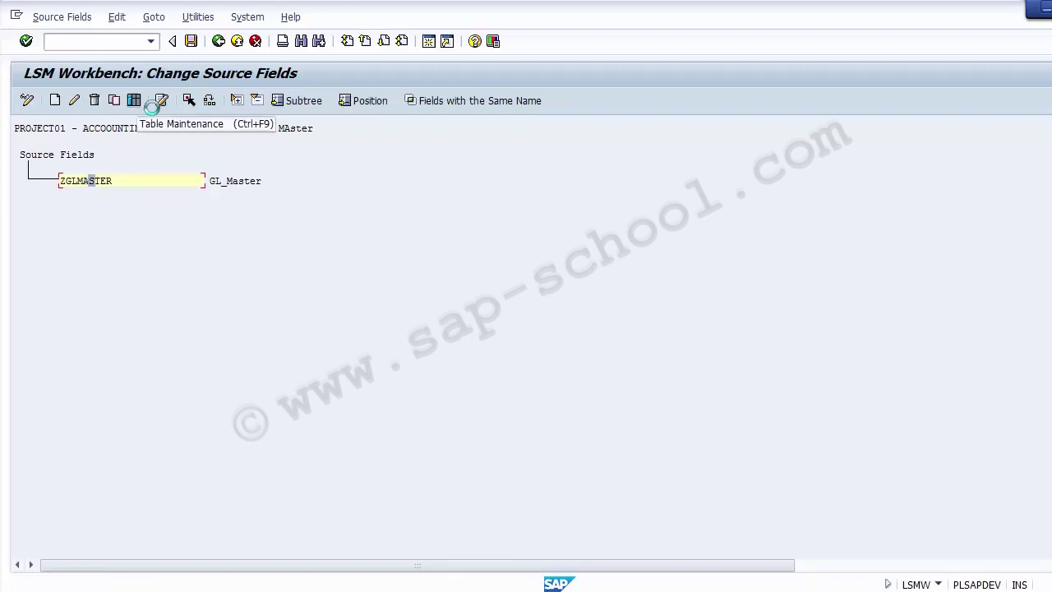
left_click(152, 107)
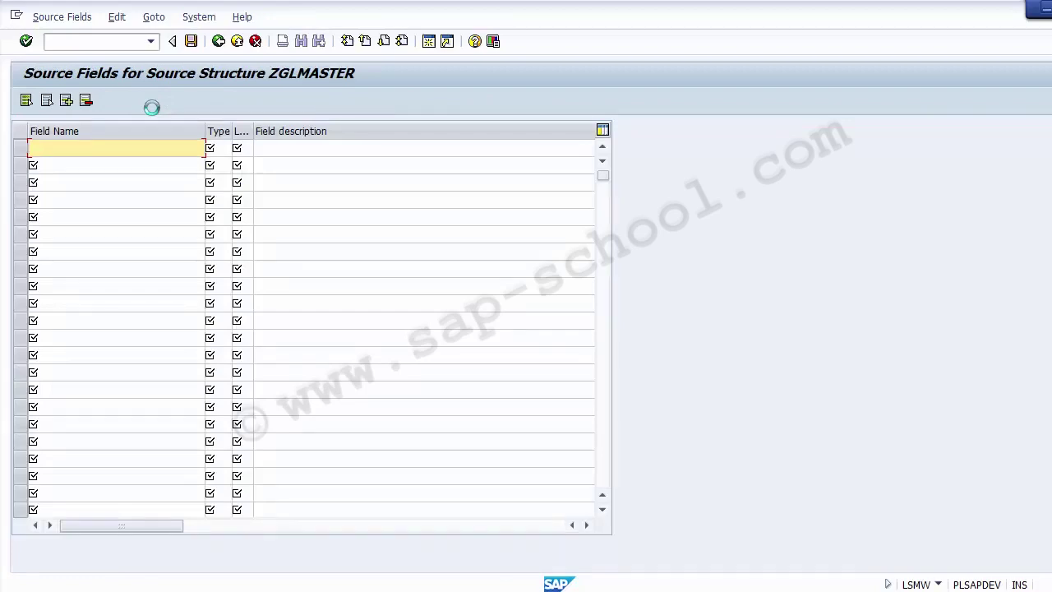
- Check the types recorded in the Excel table from GL_NUMBER to LONG_TEXT against the Type column of the source fields
key("Tab")
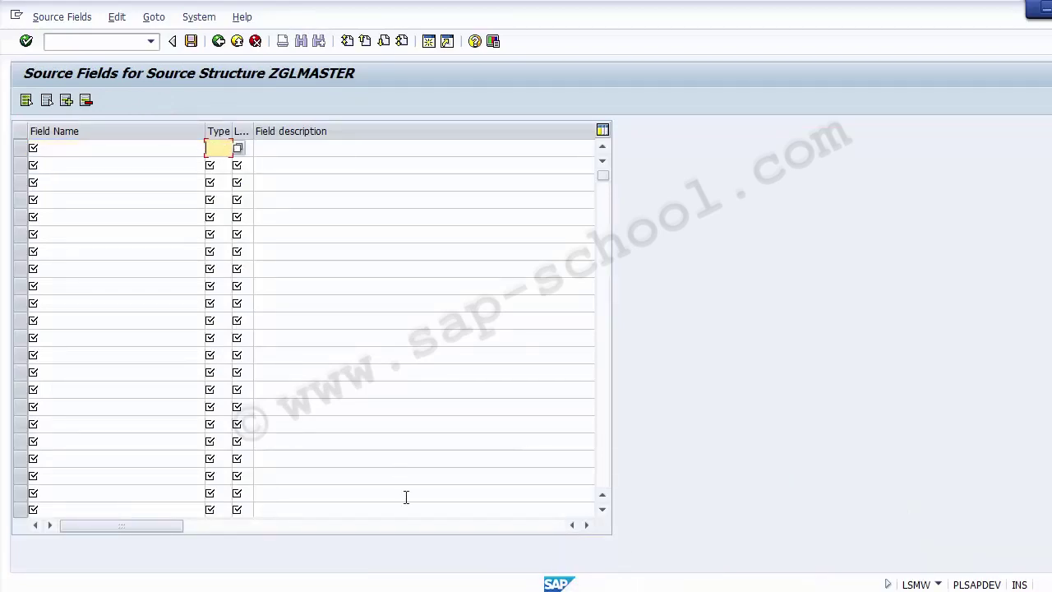
key("alt+Tab")
left_click(244, 215)
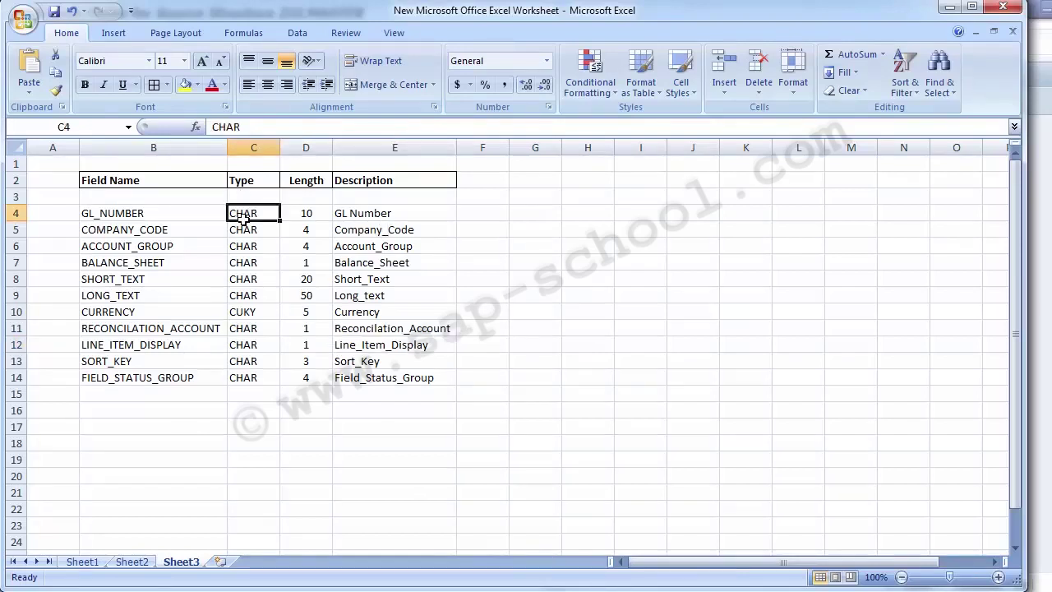
key("shift+Down")
key("shift+Down")
key("shift+Down")
key("shift+Down")
key("shift+Down")
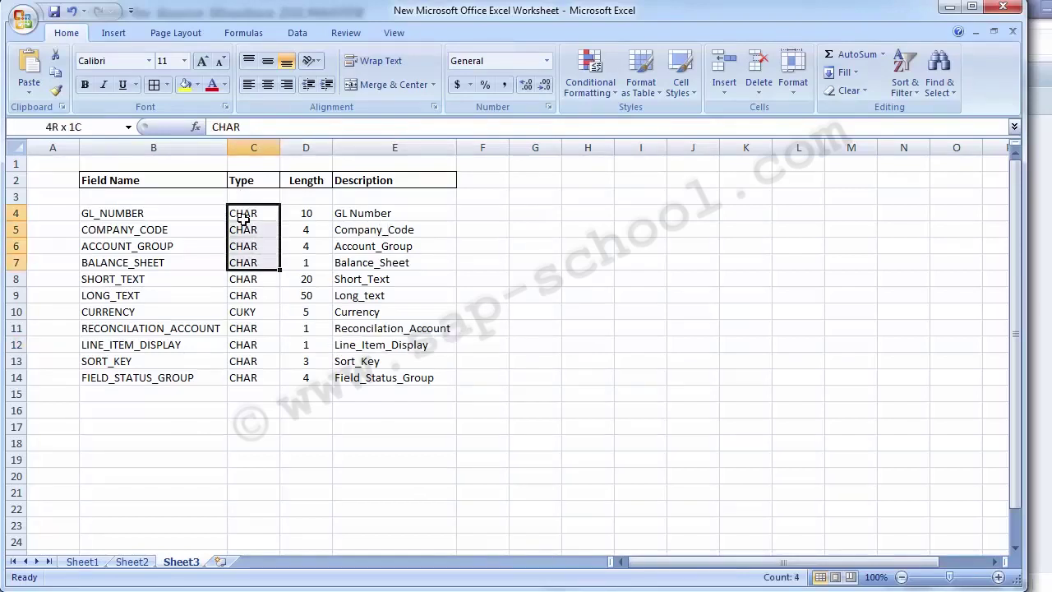
mouse_move(428, 590)
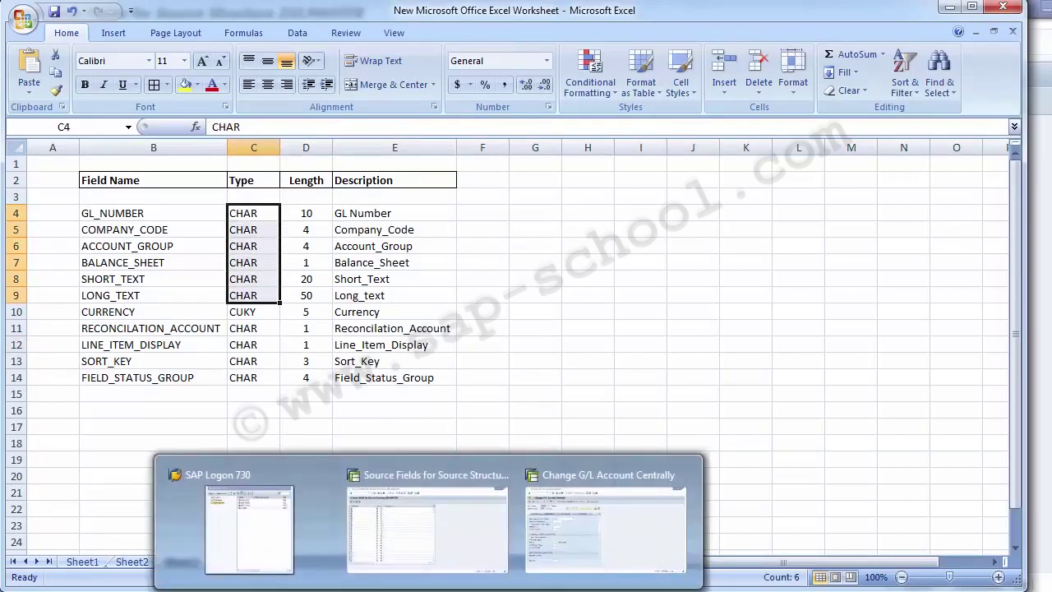
- In SAP, list the allowed source field types and review the numerical, hexadecimal, date and amount entries, then close the list
left_click(428, 528)
key("F4")
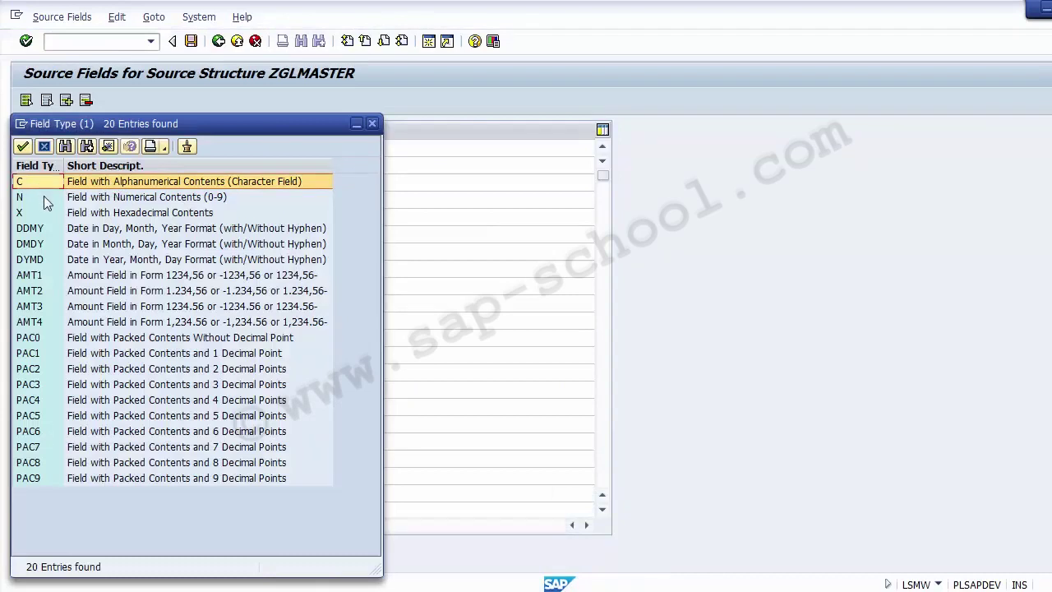
left_click(174, 197)
left_click(102, 213)
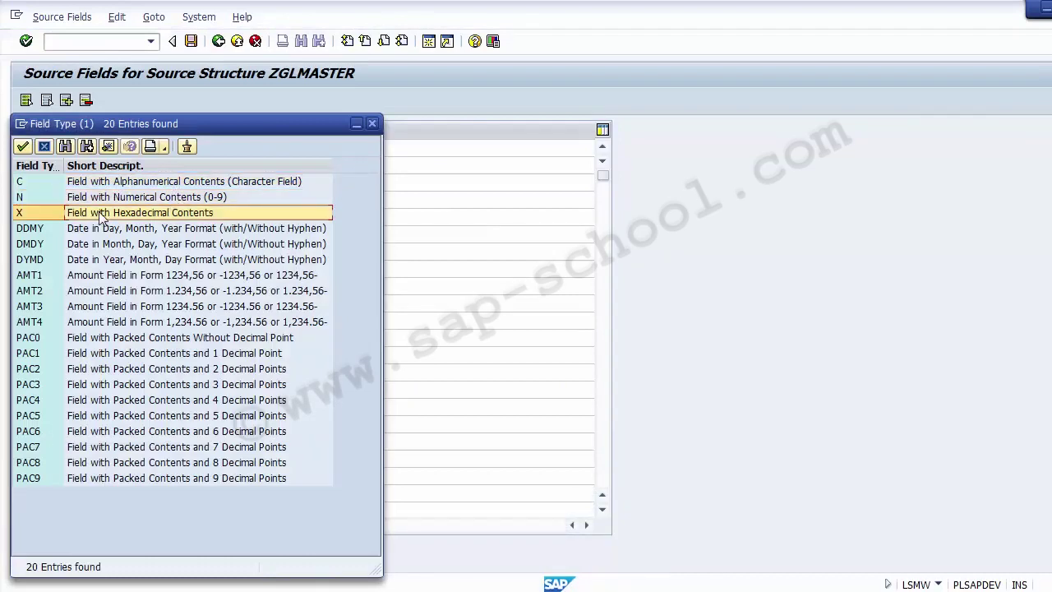
left_click(57, 214)
left_click(82, 229)
left_click(95, 259)
left_click(98, 321)
left_click(371, 123)
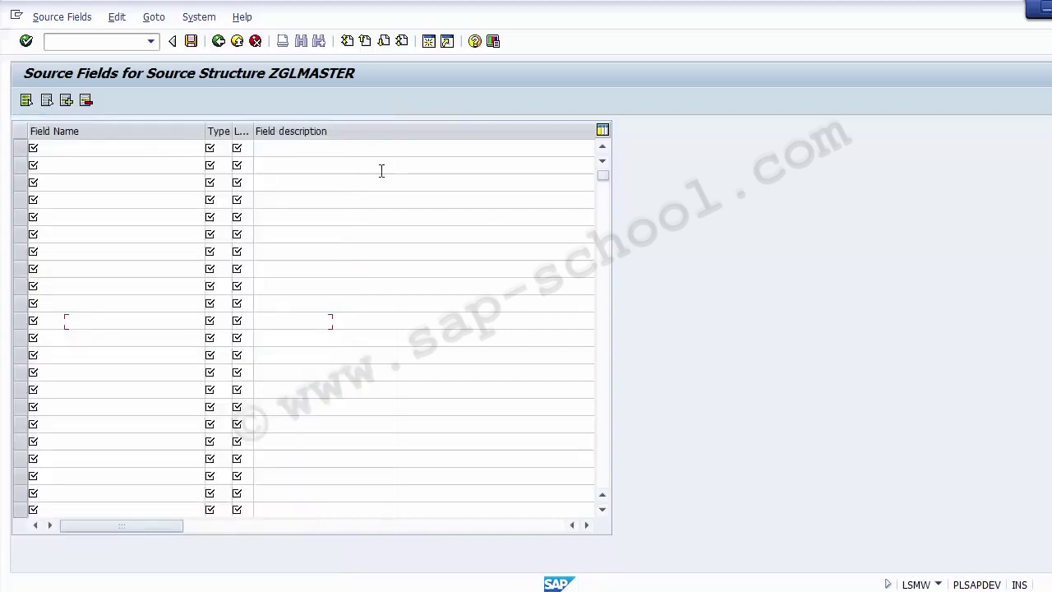
- Switch to Excel and set the type of GL_NUMBER in cell C4 to c
key("alt+Tab")
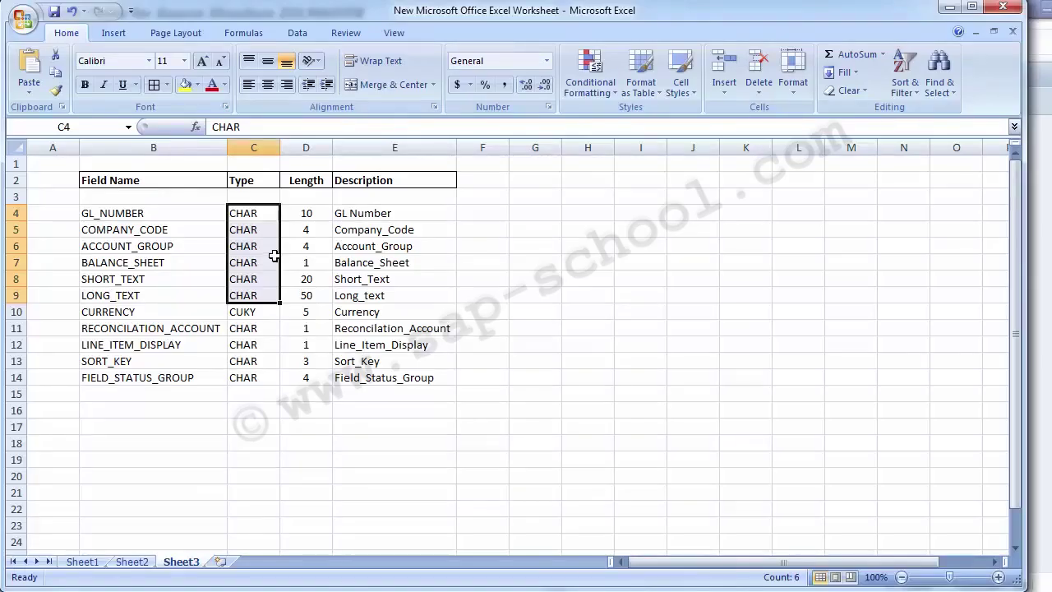
left_click(246, 214)
key("shift+Down")
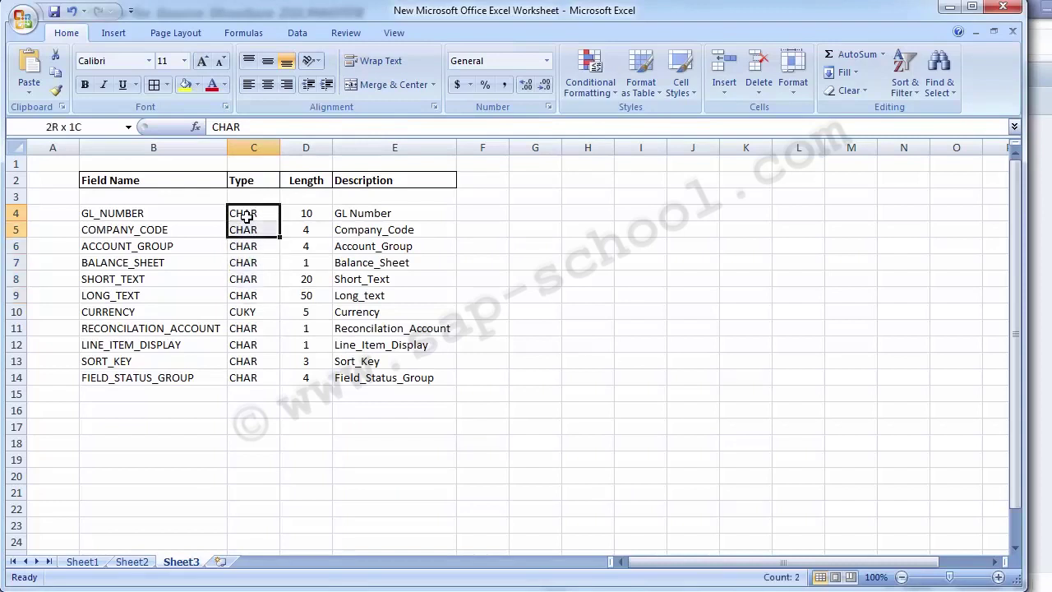
key("ctrl+shift+Down")
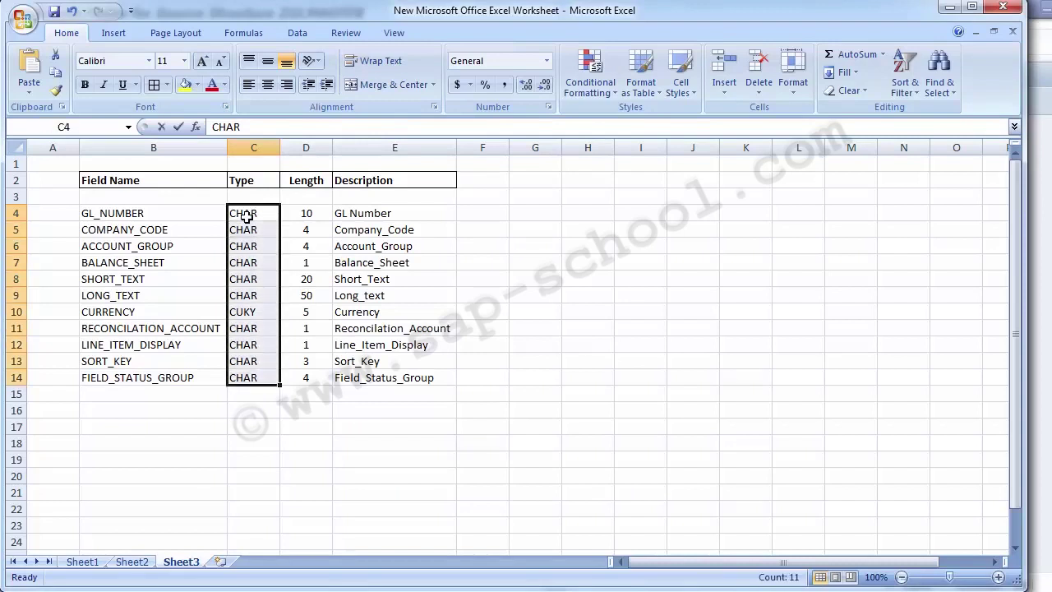
type("C")
key("Escape")
left_click(245, 214)
type("c")
key("Return")
- Try to paste the clipboard contents over the types in C5:C14 and undo the paste
key("shift+Down")
key("shift+Down")
key("shift+Down")
key("shift+Down")
key("shift+Down")
key("shift+Down")
key("shift+Down")
key("shift+Down")
key("shift+Down")
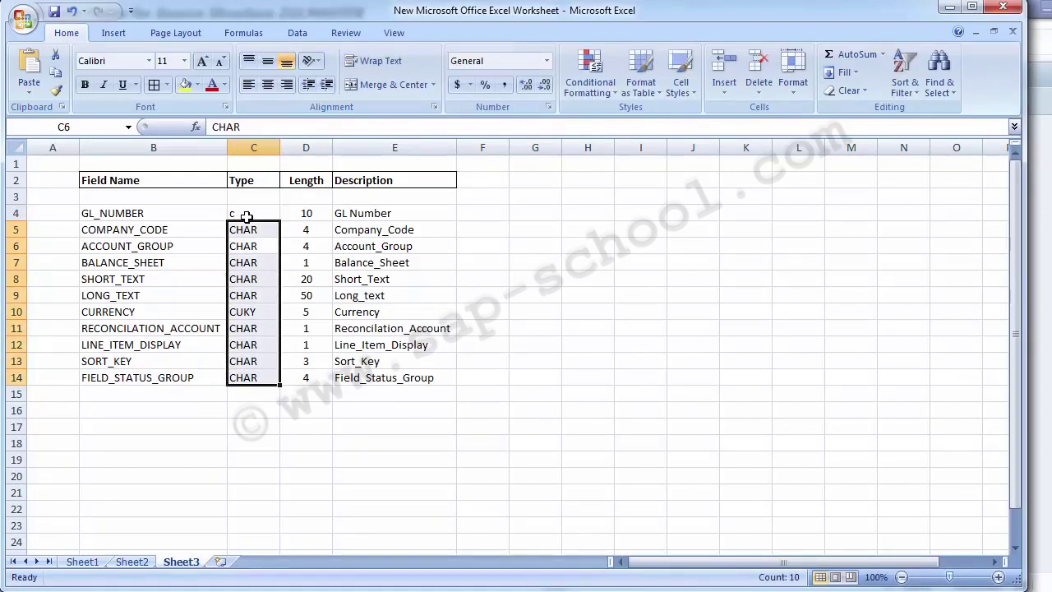
key("ctrl+v")
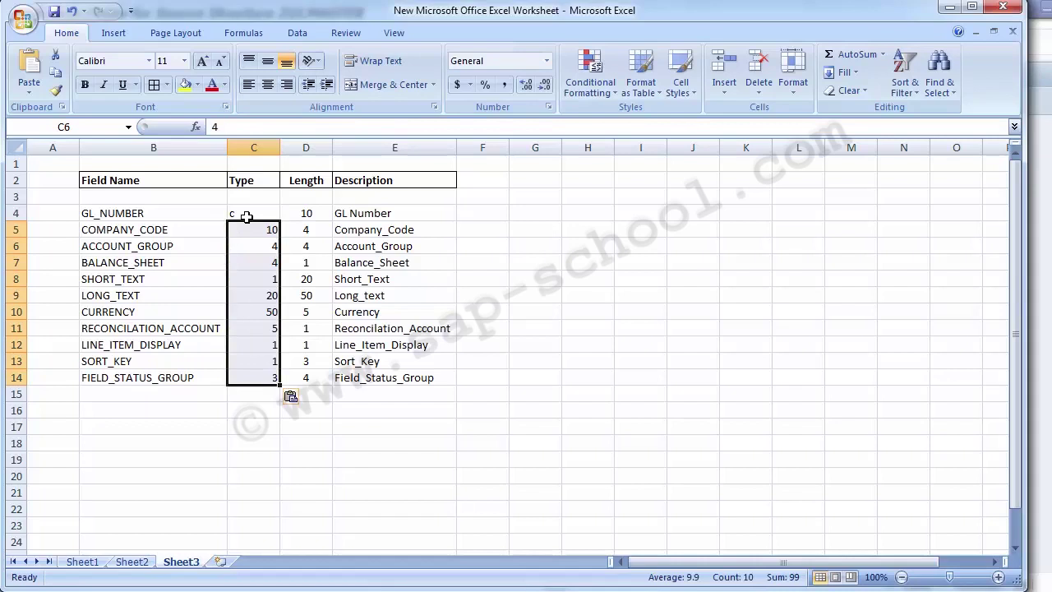
key("ctrl+z")
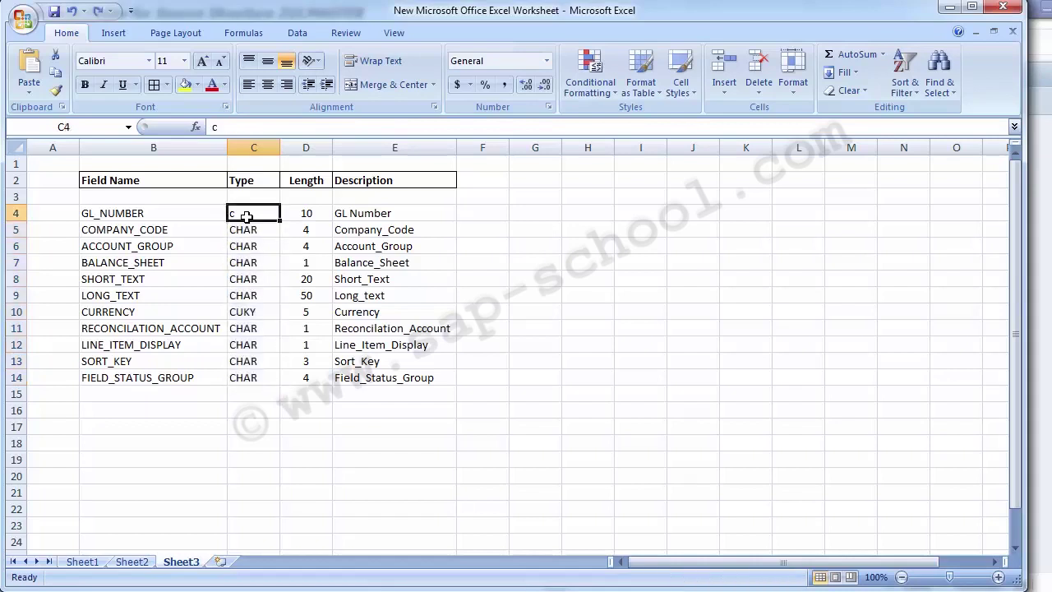
- Copy the type c from cell C4 into C5:C14 for all remaining fields down to FIELD_STATUS_GROUP
key("ctrl+c")
key("Down")
key("shift+Down")
key("shift+Down")
key("shift+Down")
key("shift+Down")
key("shift+Down")
key("shift+Down")
key("shift+Down")
key("shift+Down")
key("shift+Down")
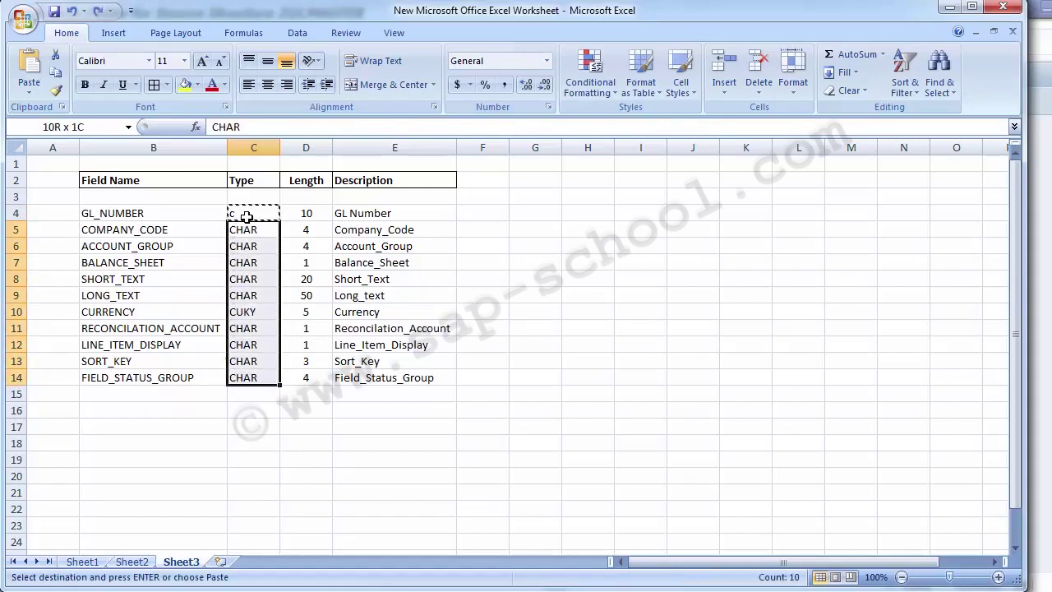
key("ctrl+v")
key("shift+Up")
key("shift+Up")
key("shift+Up")
key("shift+Up")
key("shift+Up")
key("shift+Up")
key("shift+Up")
key("shift+Up")
key("shift+Up")
key("Up")
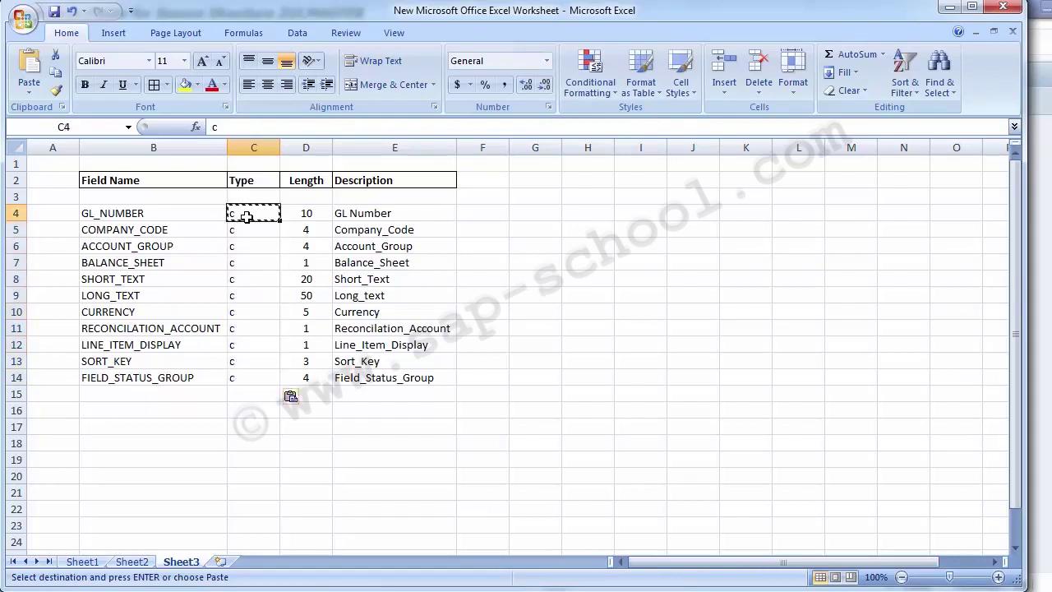
left_click(512, 295)
left_click(488, 211)
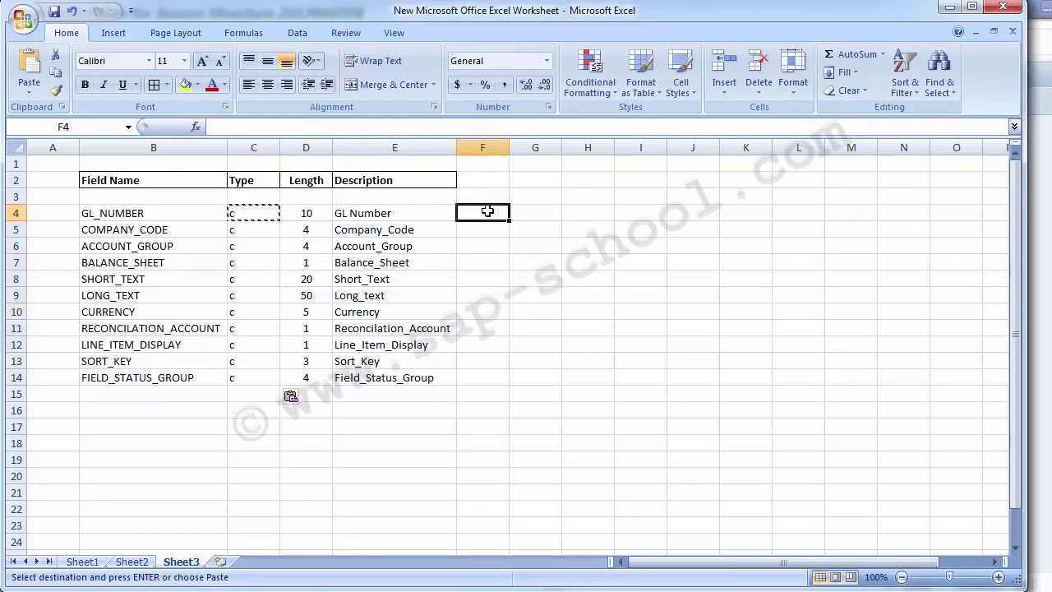
- Copy the field definitions in B4:E14 and paste them into SAP's ZGLMASTER source fields table, starting at the first Field Name row
key("Escape")
left_click(113, 216)
left_click_drag(206, 216, 416, 380)
key("ctrl+c")
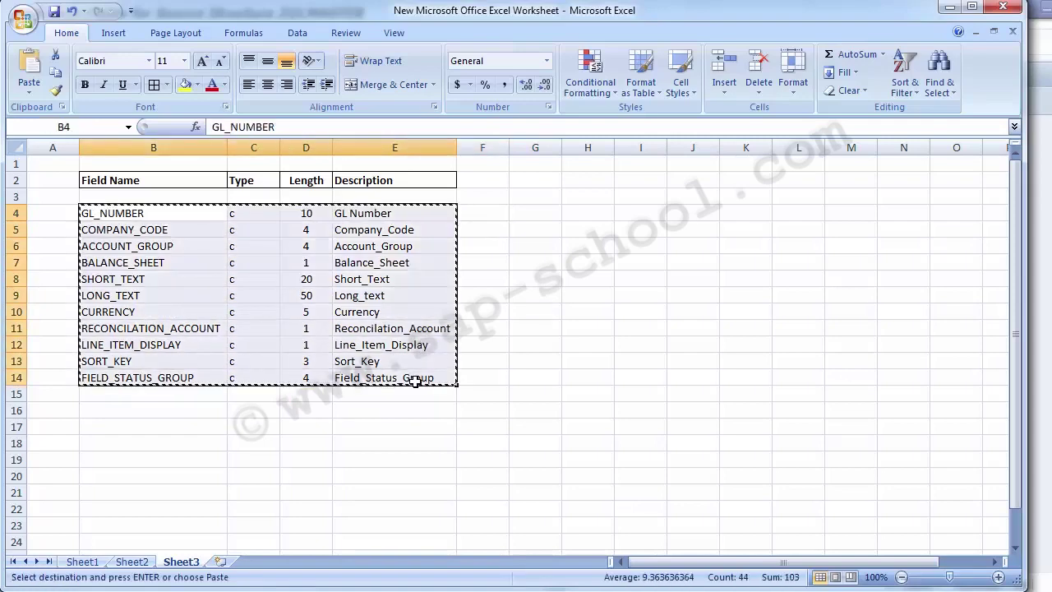
key("alt+Tab")
left_click(67, 149)
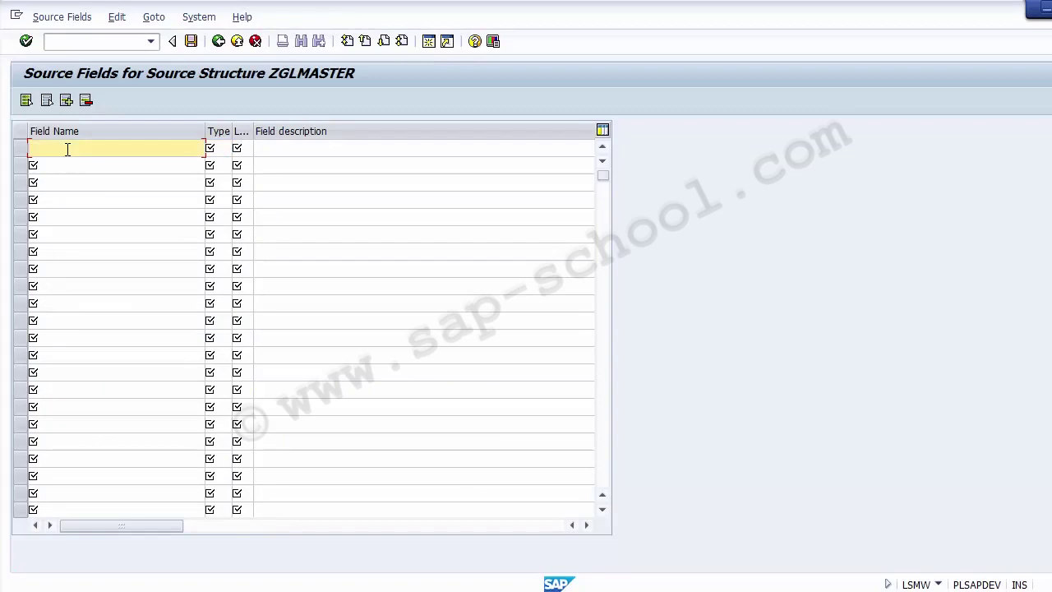
key("ctrl+v")
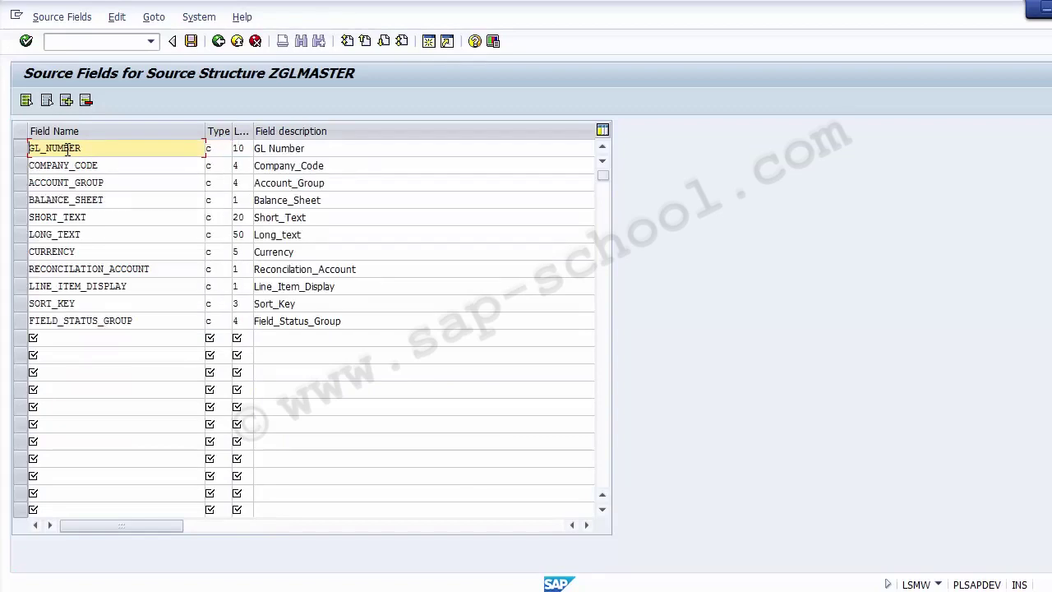
- Switch back to Excel, clear the copy outline and review the field names in column B from GL_NUMBER down to FIELD_STATUS_GROUP
key("alt+Tab")
left_click(95, 229)
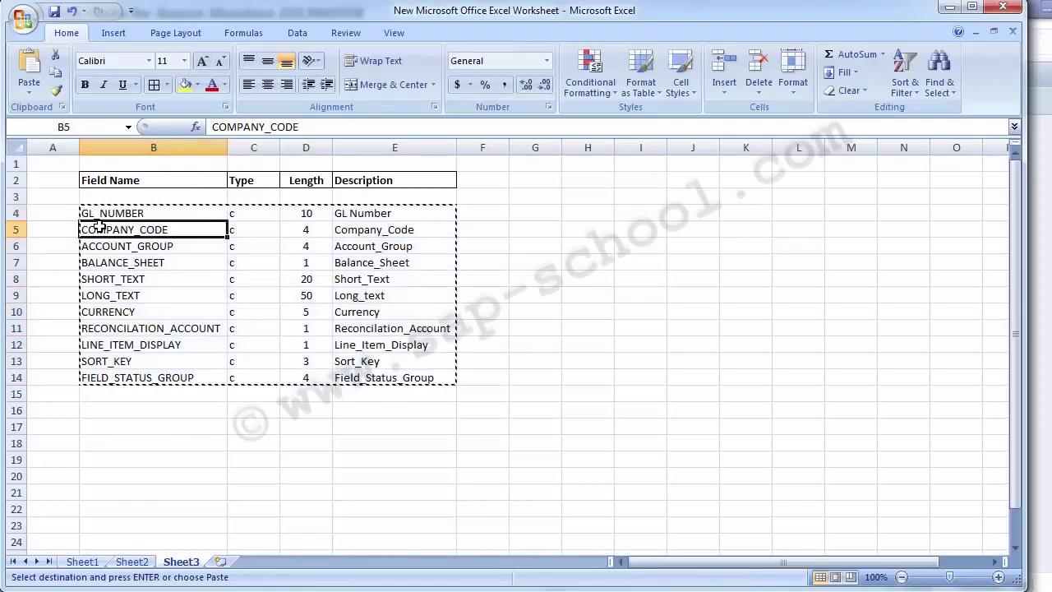
left_click(70, 212)
key("Escape")
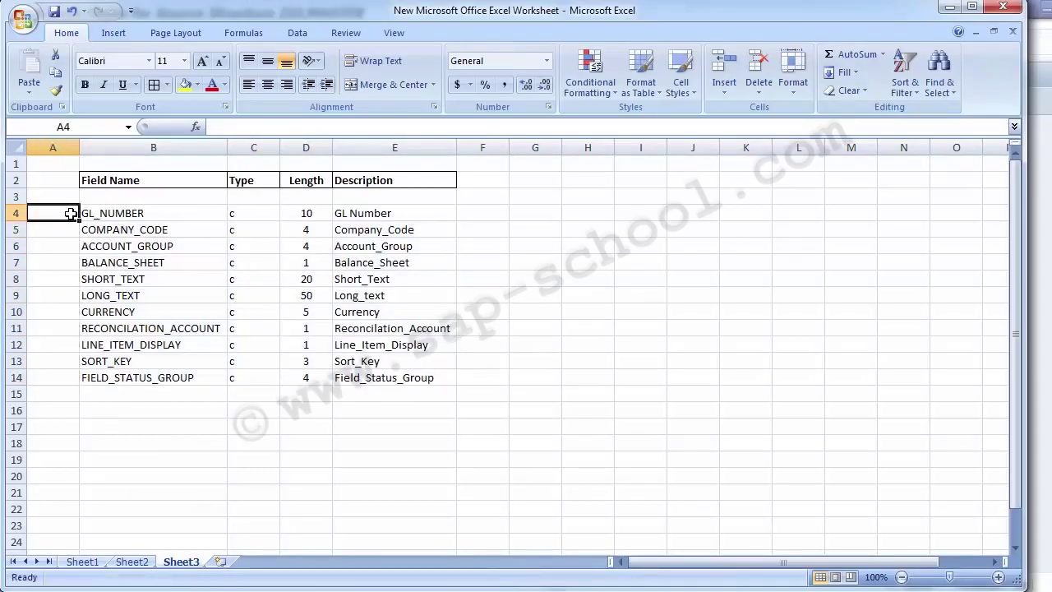
left_click(113, 213)
left_click(115, 229)
left_click(119, 246)
left_click(120, 262)
left_click(121, 279)
left_click(120, 300)
left_click(119, 311)
left_click(119, 327)
left_click(119, 344)
left_click(120, 375)
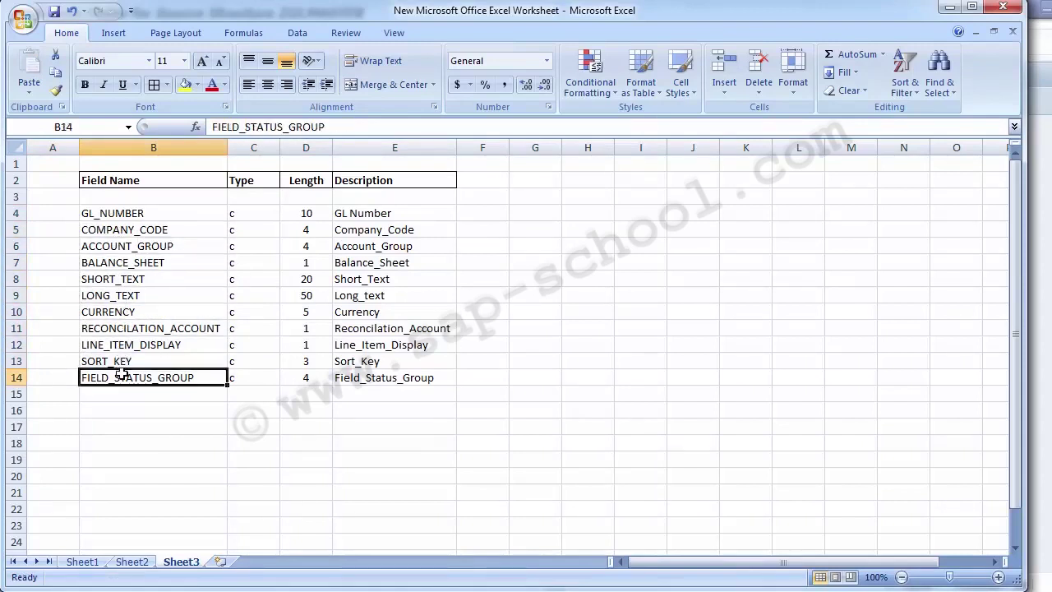
- Examine the field names, types, lengths and descriptions in the worksheet's field list, from GL_NUMBER to FIELD_STATUS_GROUP
left_click(102, 215)
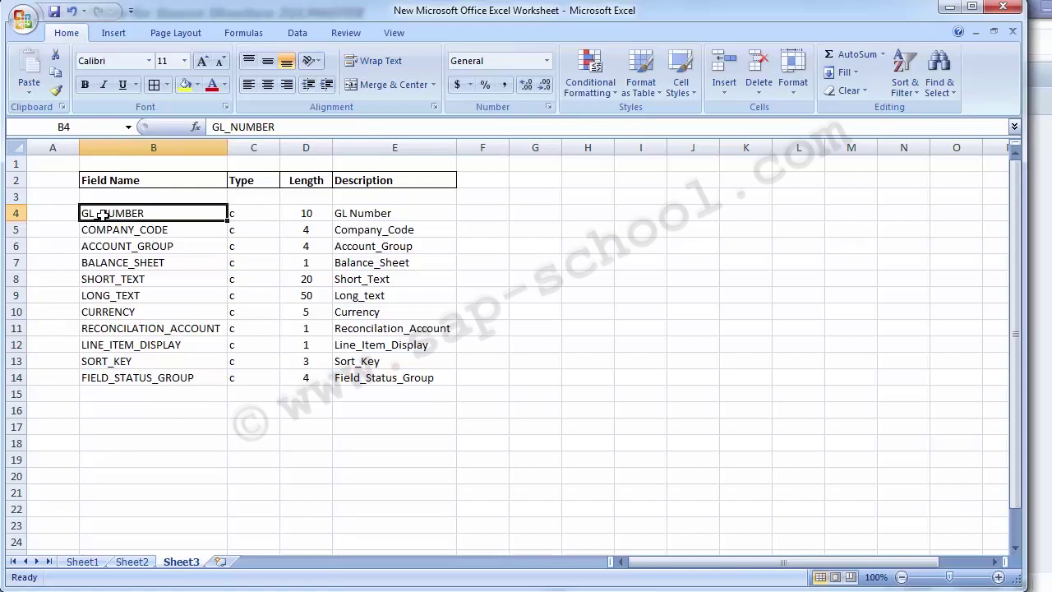
left_click_drag(102, 215, 136, 393)
left_click_drag(248, 215, 252, 379)
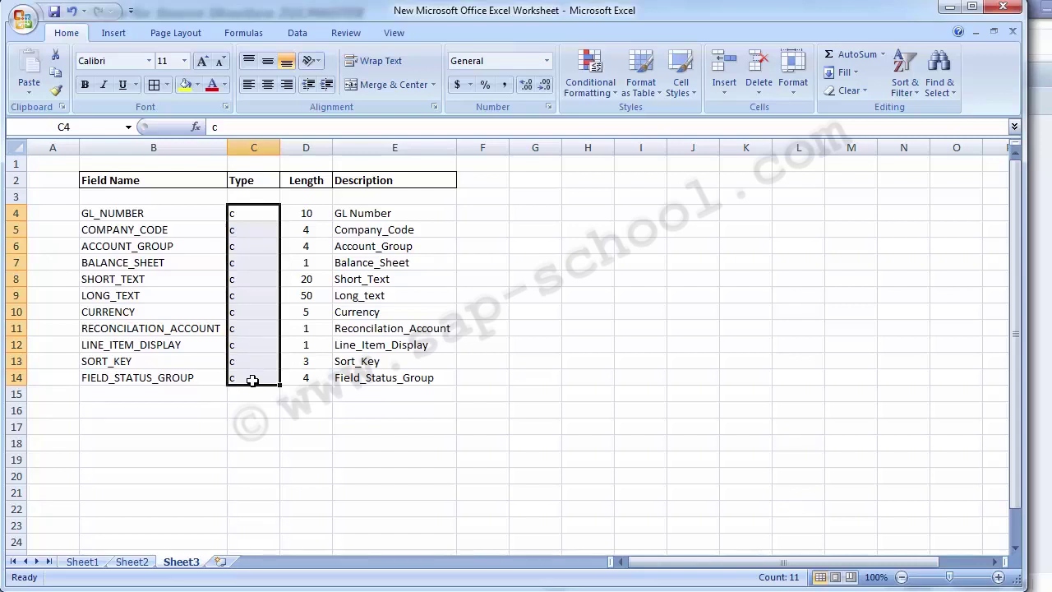
key("Right")
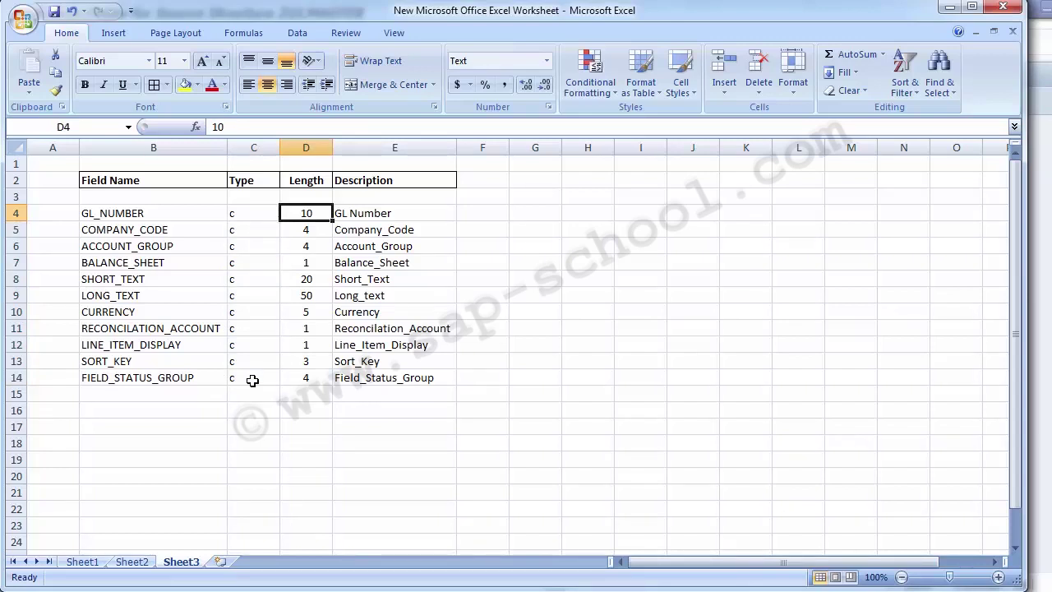
key("Right")
key("Down")
key("Left")
key("Left")
key("Left")
key("Left")
key("Right")
key("Up")
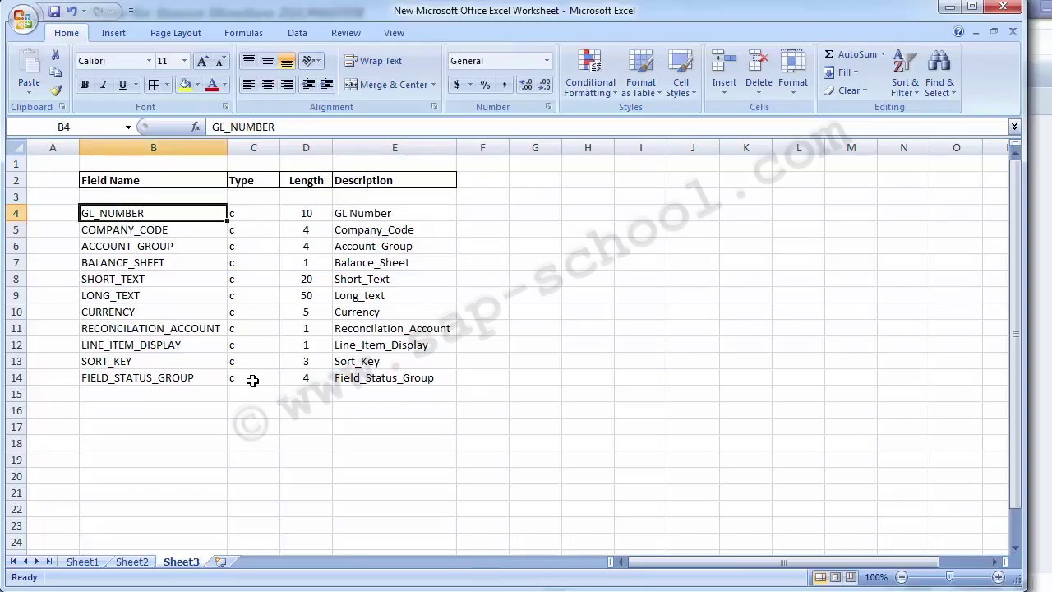
- Switch to SAP, save the source field table for structure ZGLMASTER and go back to the source fields overview
key("alt+Tab")
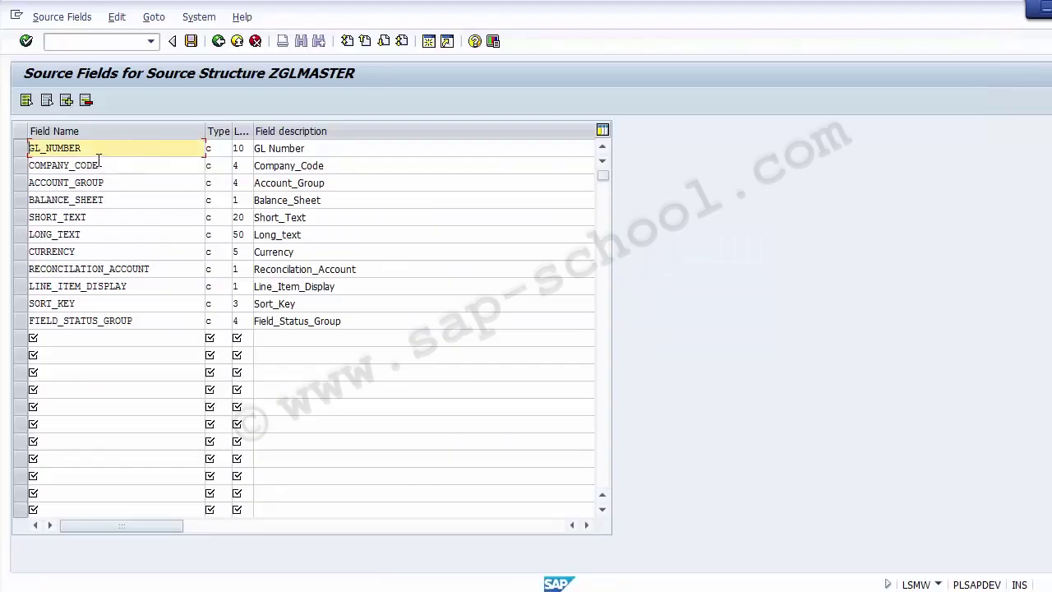
left_click(191, 43)
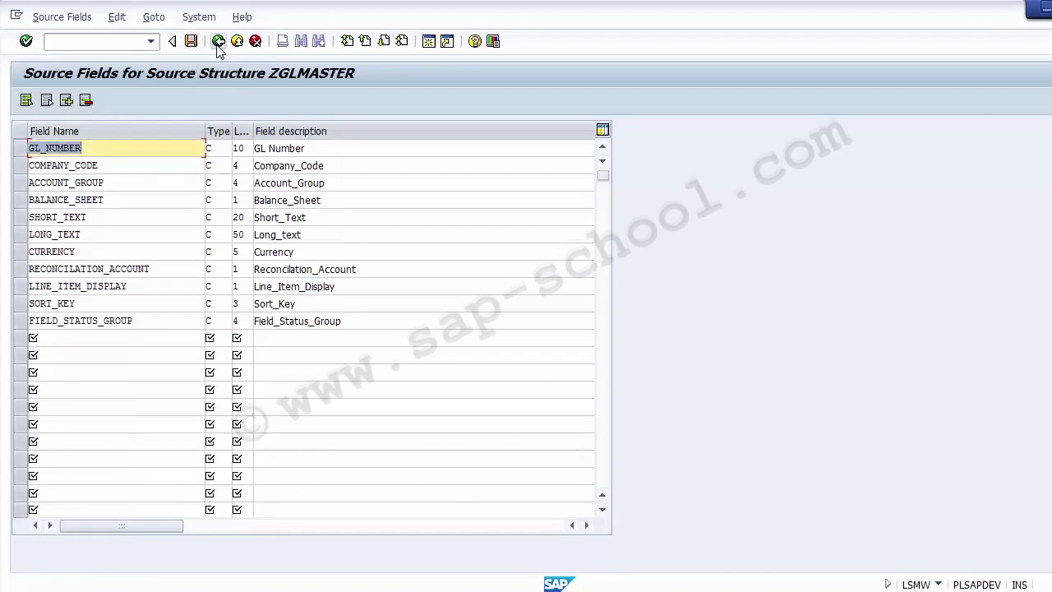
left_click(218, 43)
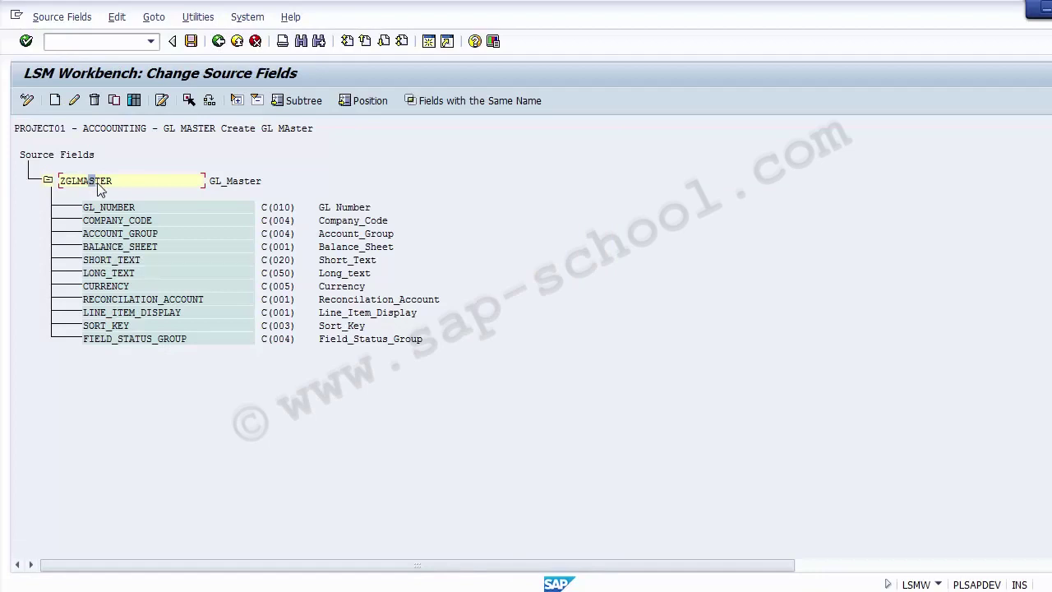
- Check the fields listed under ZGLMASTER, save them and return to the LSM Workbench process steps
left_click(64, 157)
left_click(117, 208)
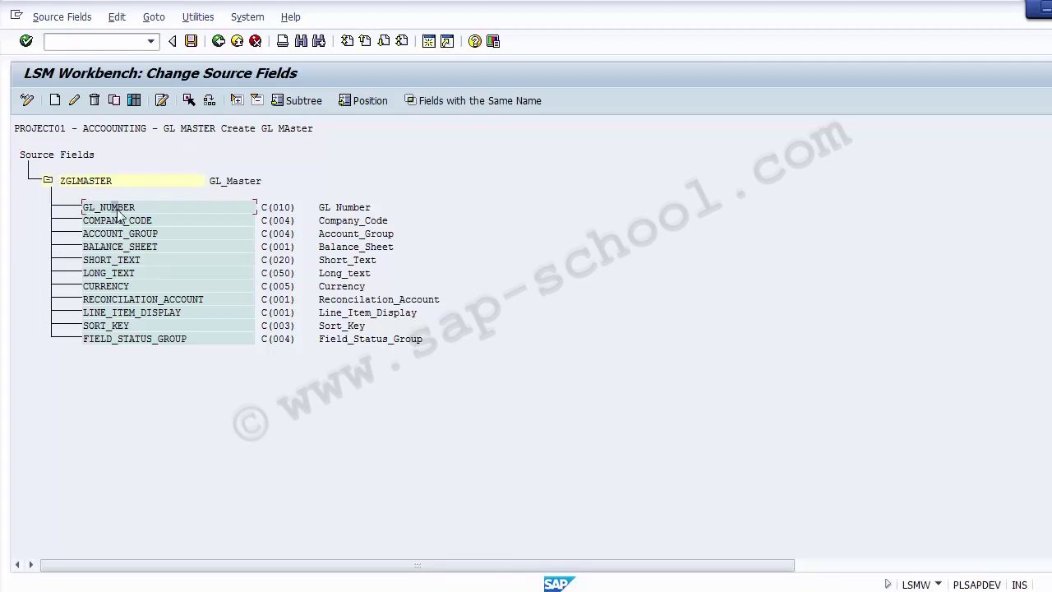
left_click(269, 212)
left_click(181, 220)
left_click(285, 226)
left_click(191, 42)
left_click(219, 41)
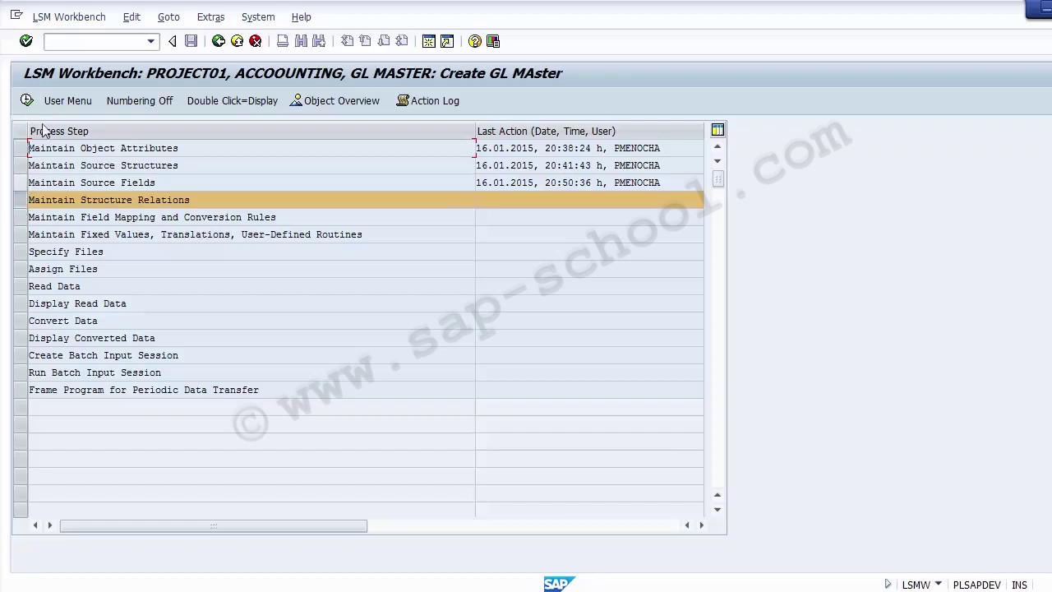
- Open Maintain Structure Relations in change mode, save the ZFS00 to ZGLMASTER relationship and return to the process steps
left_click(26, 100)
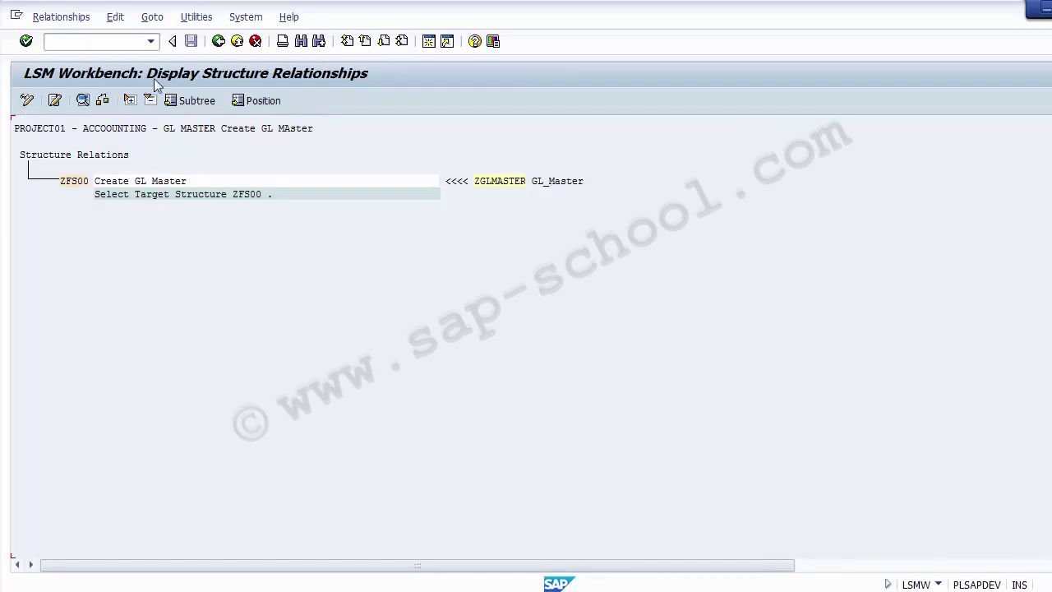
left_click(26, 101)
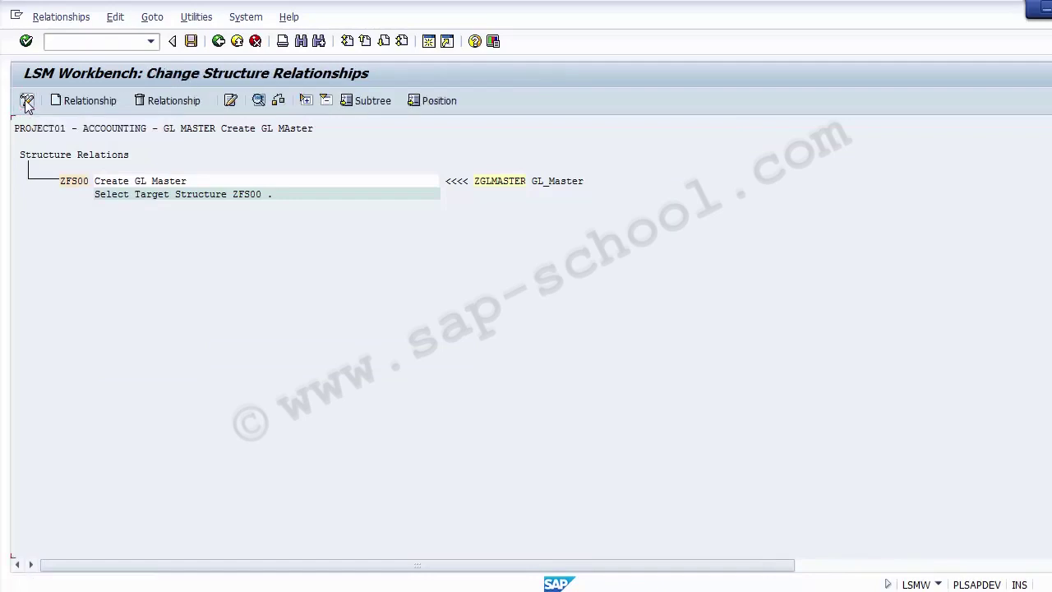
left_click(191, 43)
left_click(219, 43)
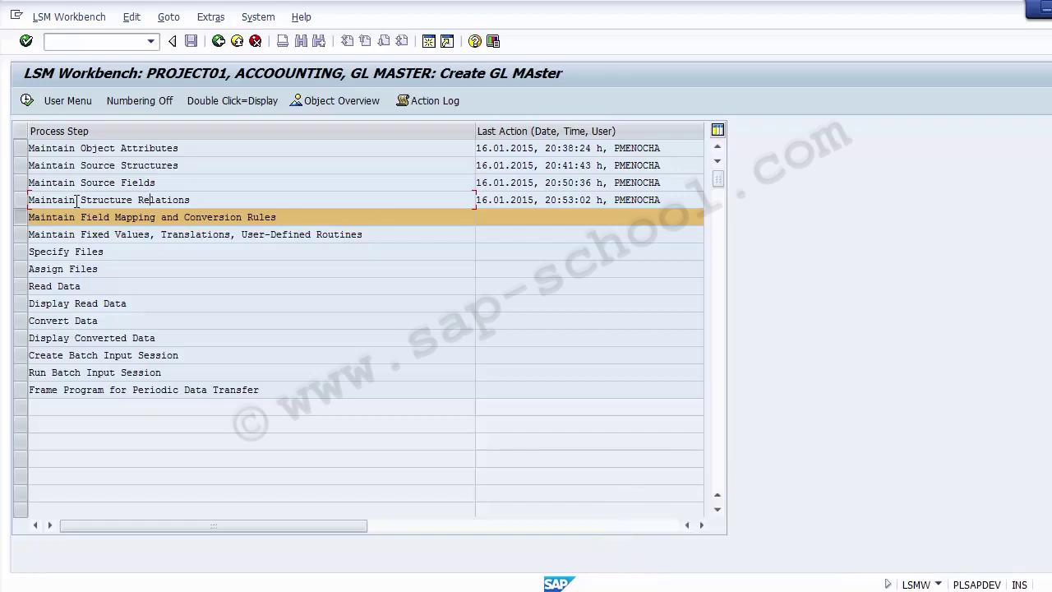
- Open Maintain Field Mapping and Conversion Rules and switch it to change mode
left_click(27, 101)
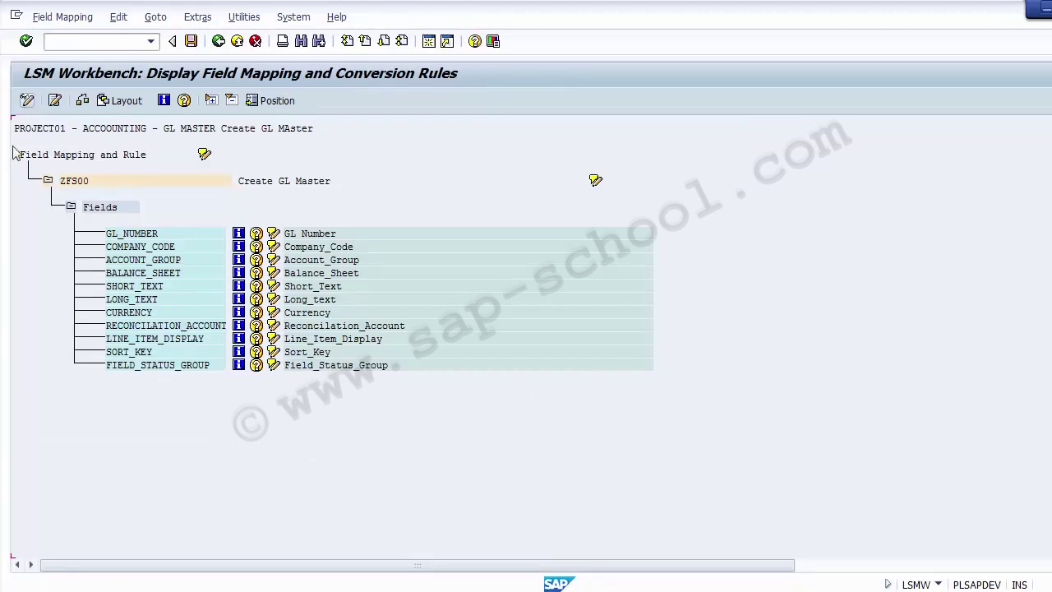
left_click(112, 208)
left_click(151, 235)
left_click(316, 238)
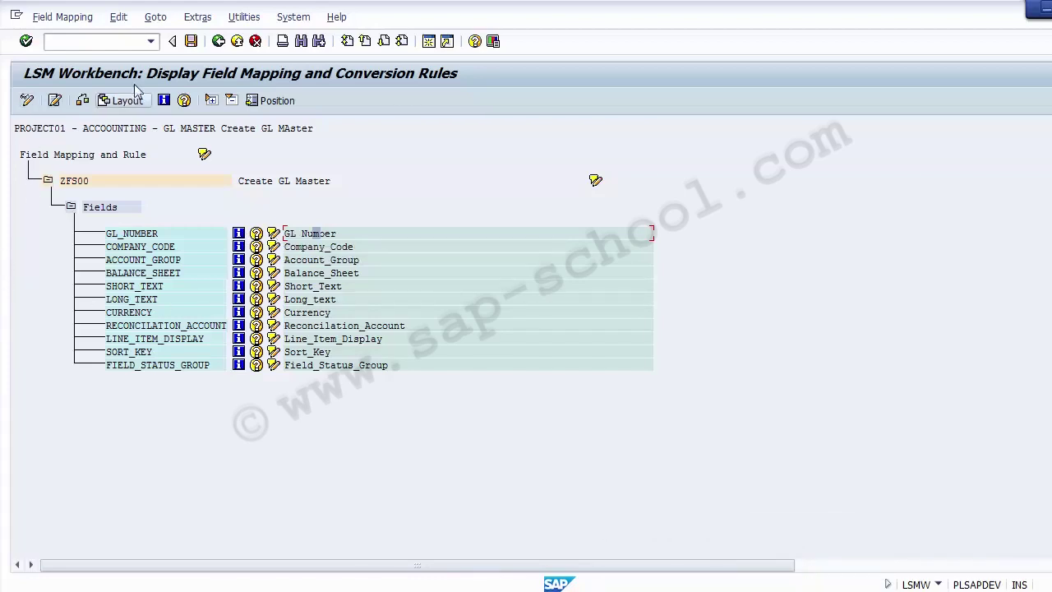
left_click(27, 100)
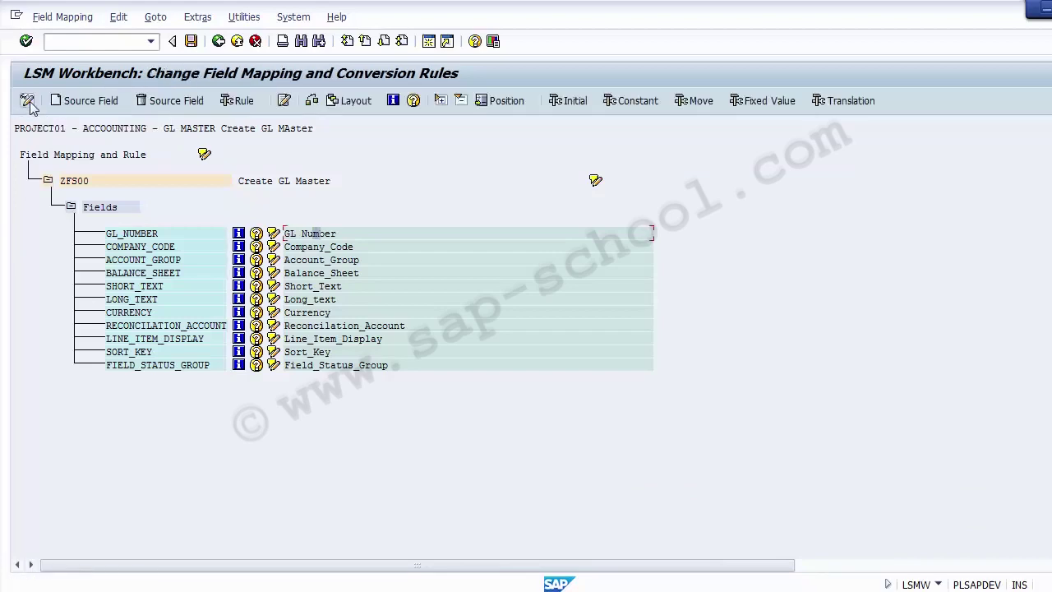
- Examine the target fields under structure ZFS00 that need a source field
left_click(273, 236)
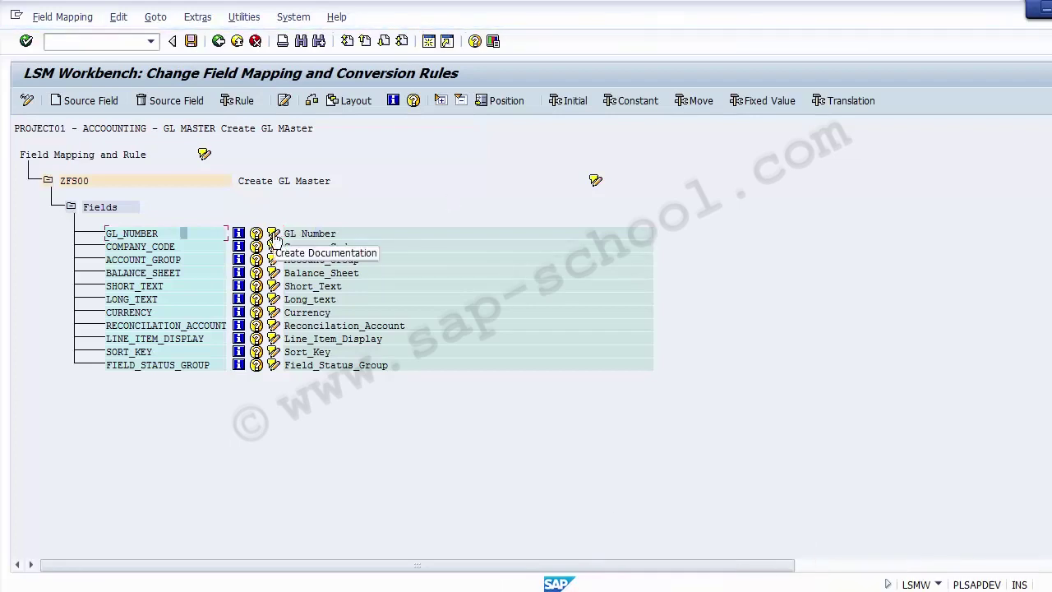
left_click(138, 247)
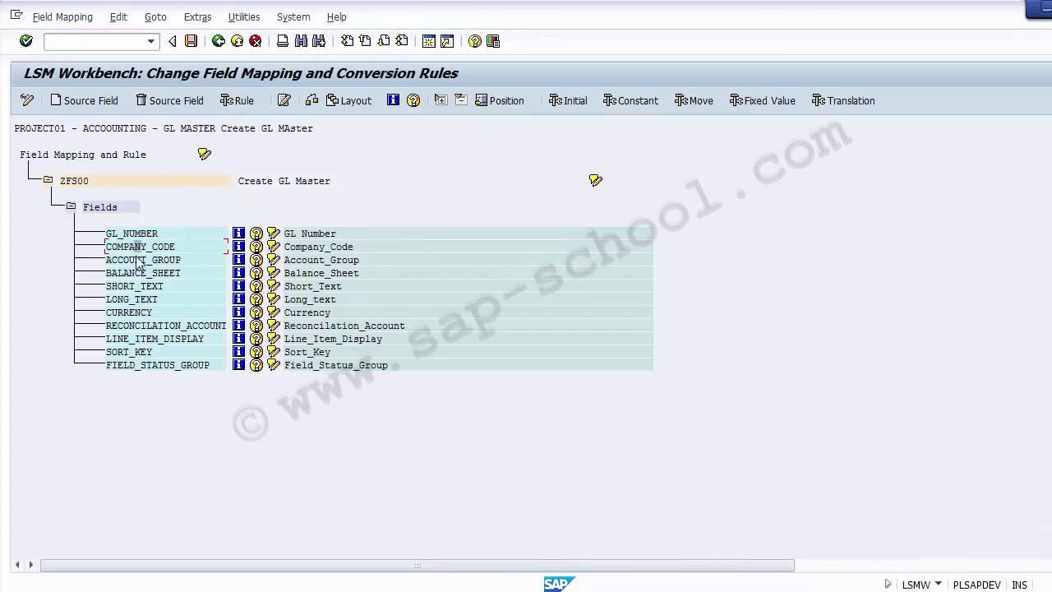
left_click(137, 328)
left_click(137, 354)
left_click(138, 368)
left_click(132, 273)
left_click(126, 234)
left_click(142, 248)
- Assign the ZGLMASTER source field GL_NUMBER to the target field GL_NUMBER and check its transfer rule
left_click(141, 237)
left_click(80, 101)
left_click_drag(118, 160, 483, 115)
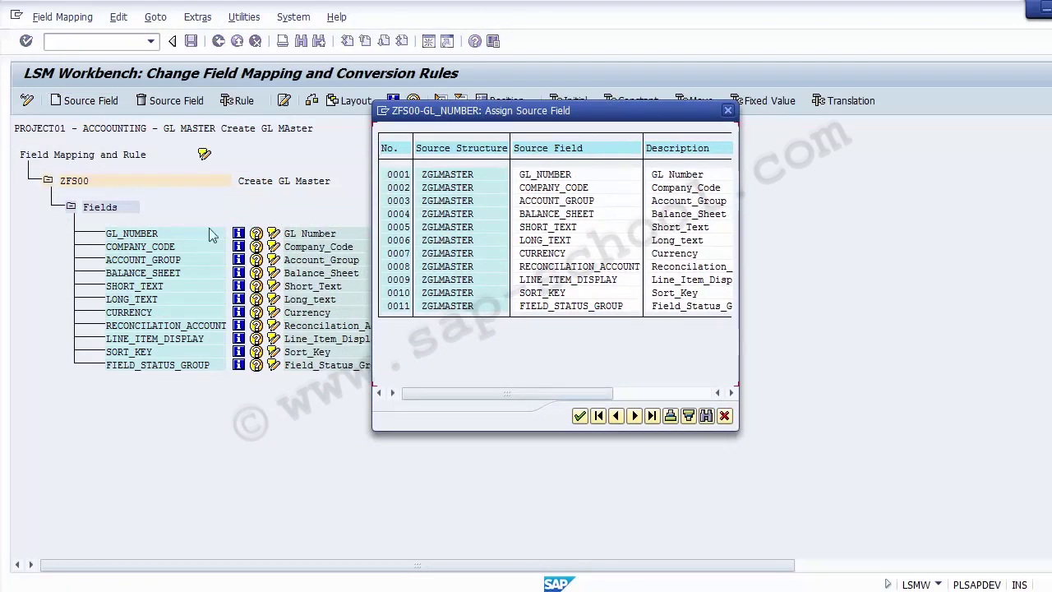
left_click(555, 177)
double_click(565, 177)
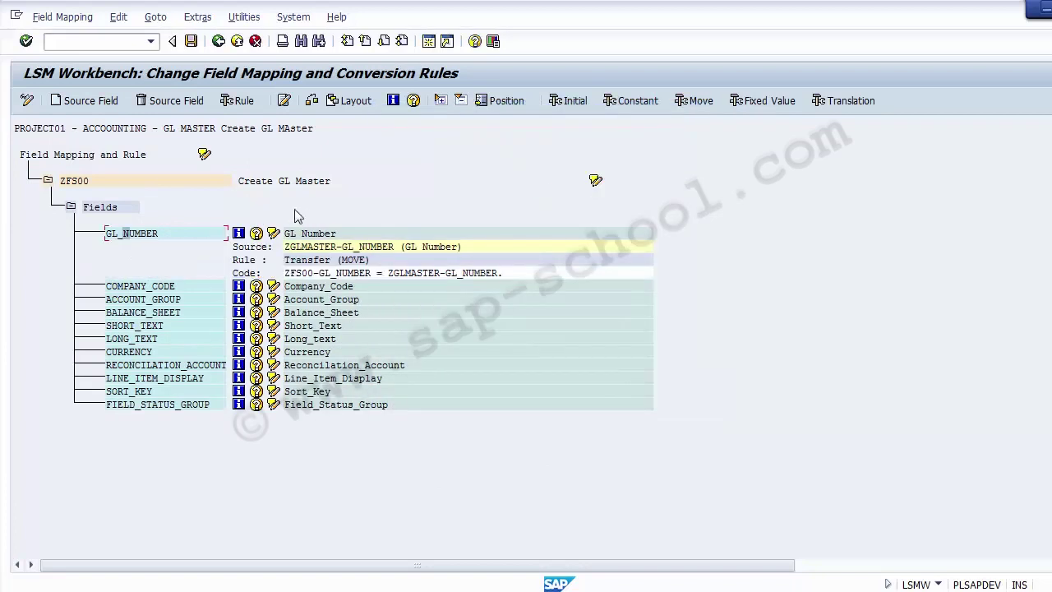
left_click(164, 235)
left_click(388, 260)
- Assign the ZGLMASTER source field COMPANY_CODE to the target field COMPANY_CODE and check its rule and code
left_click(133, 289)
left_click(85, 105)
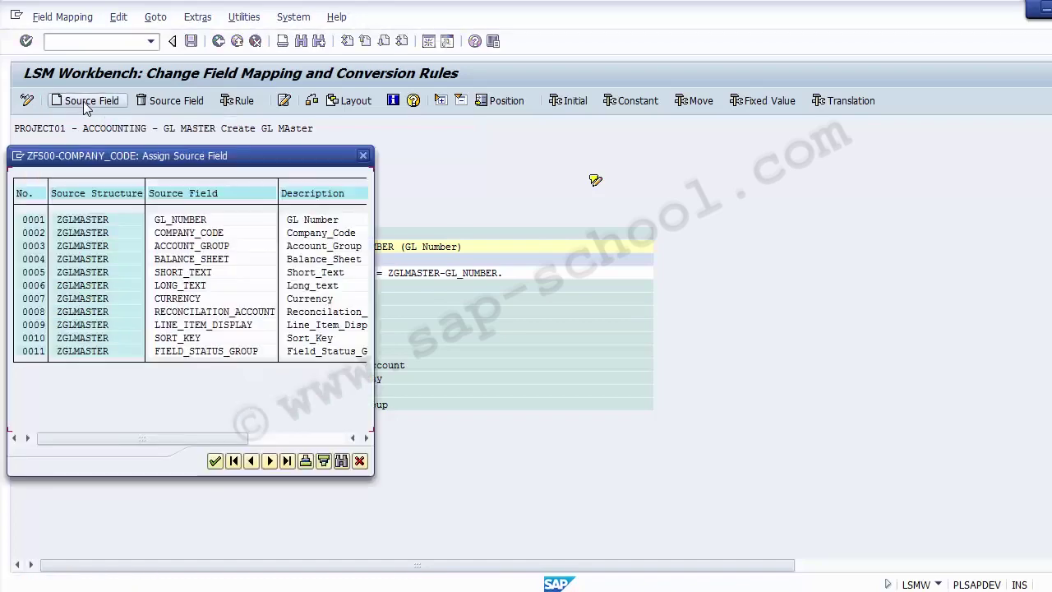
left_click_drag(174, 156, 494, 33)
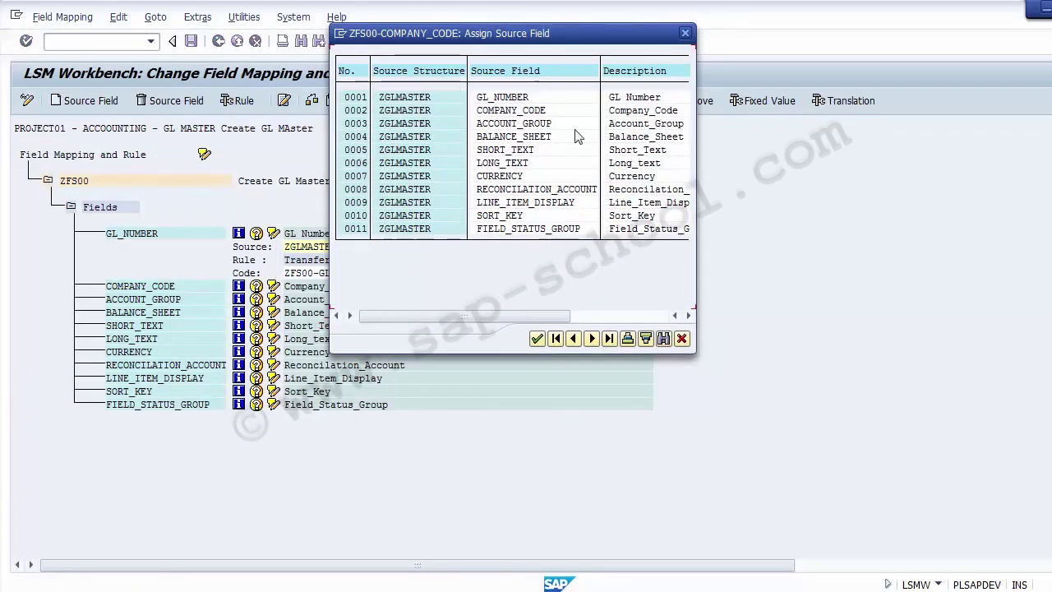
left_click(524, 113)
double_click(523, 114)
left_click(379, 313)
left_click(376, 326)
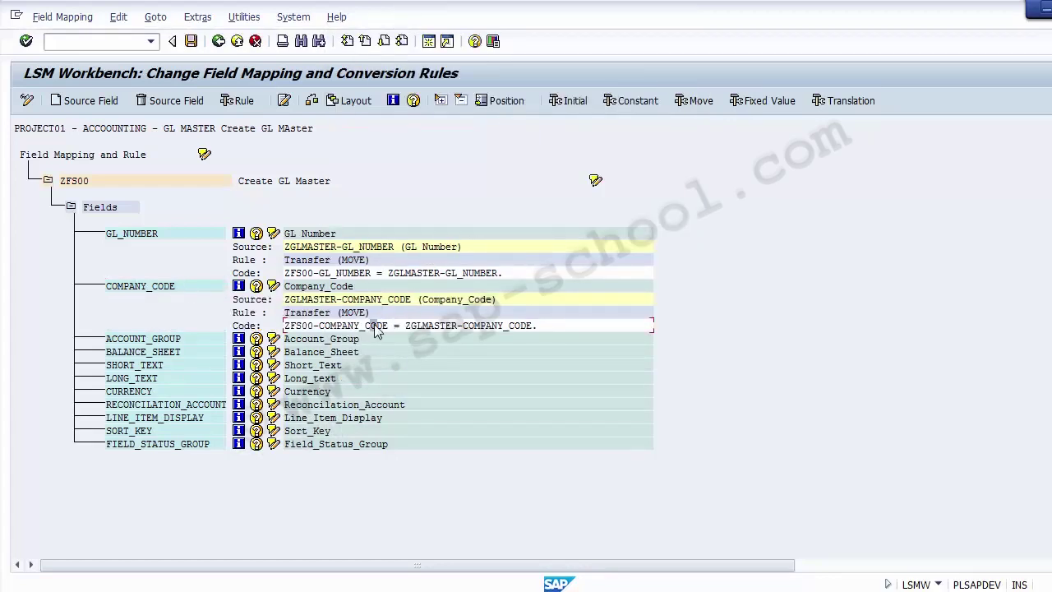
- Assign the ZGLMASTER source field ACCOUNT_GROUP to the target field ACCOUNT_GROUP
left_click(132, 343)
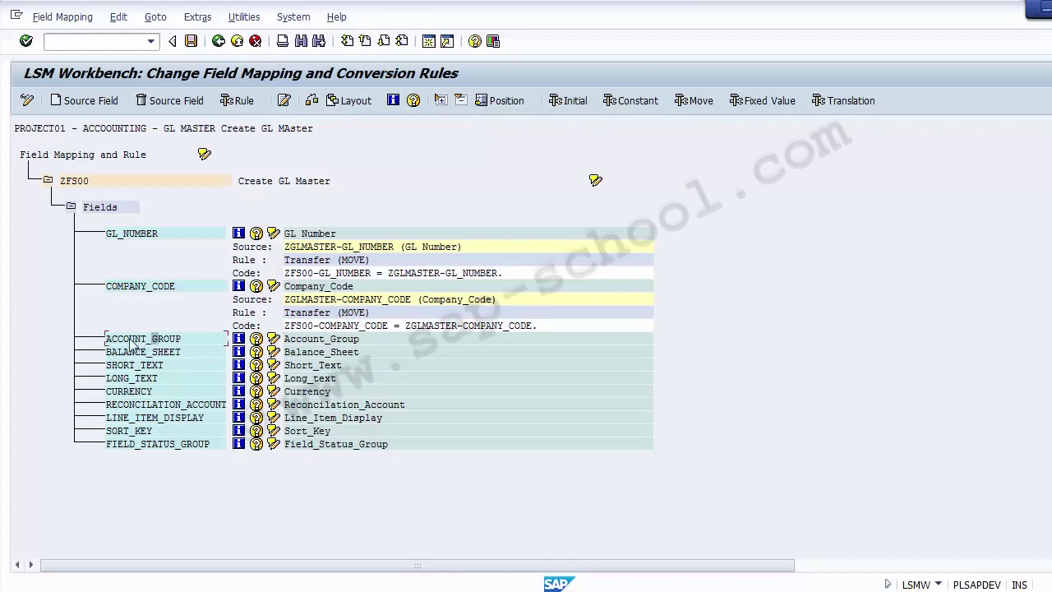
left_click(88, 105)
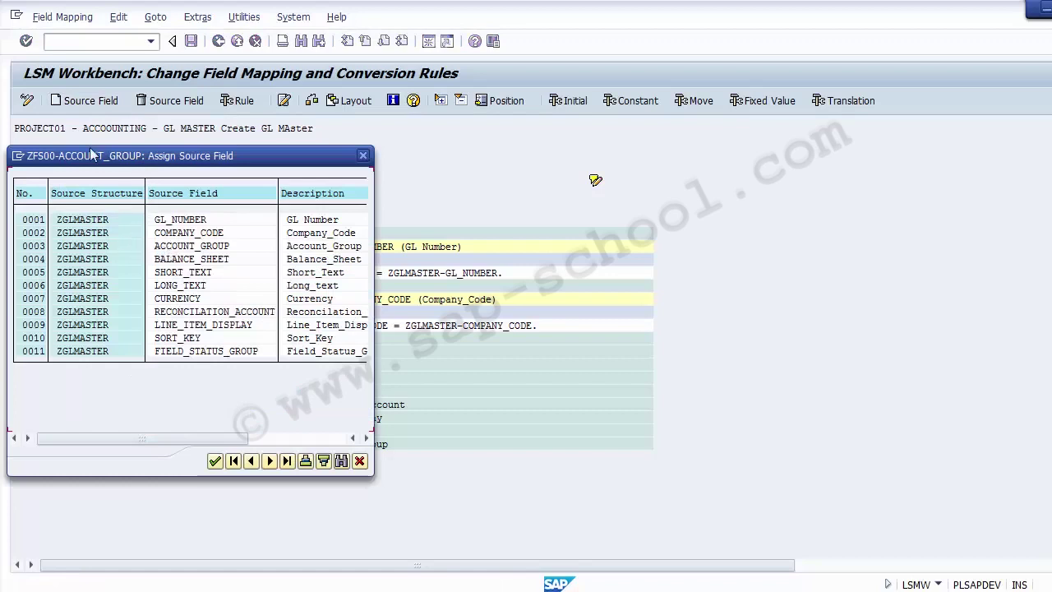
left_click_drag(88, 162, 334, 154)
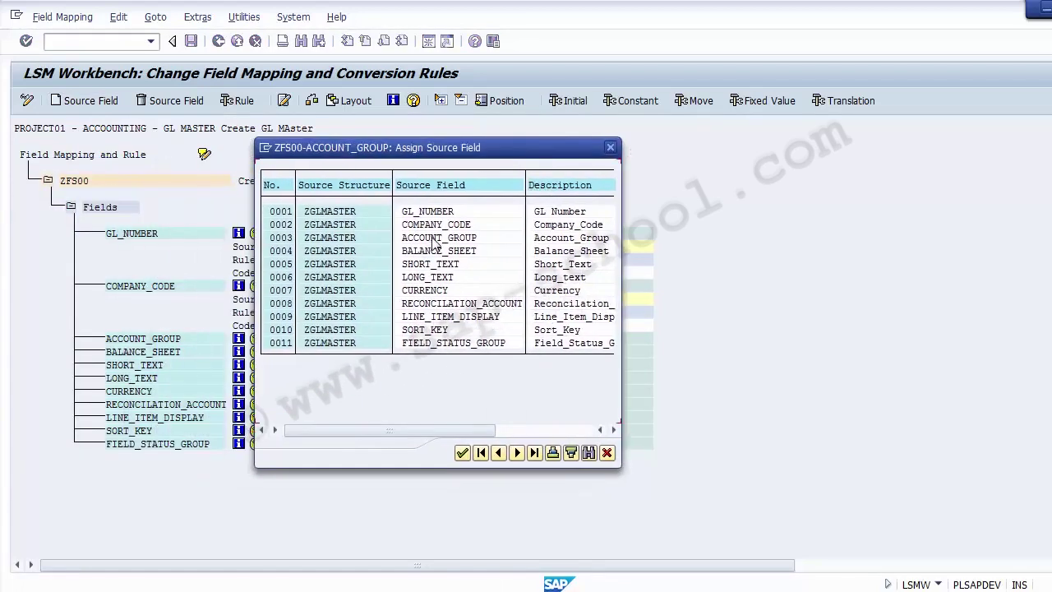
left_click(435, 242)
double_click(436, 238)
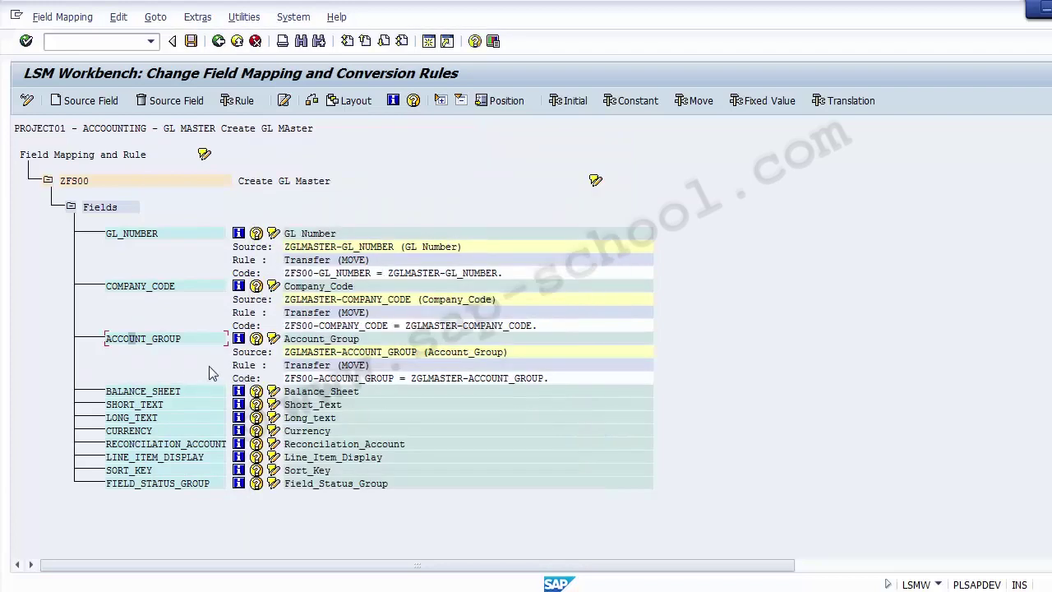
- Assign the source fields BALANCE_SHEET and SHORT_TEXT to the target fields of the same names
left_click(143, 393)
left_click(82, 101)
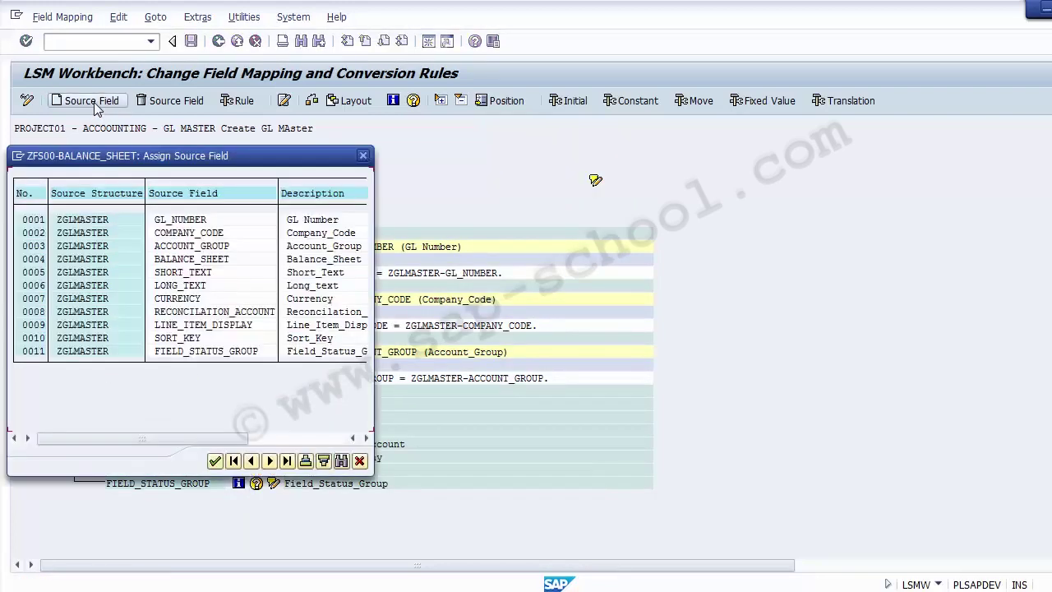
double_click(190, 258)
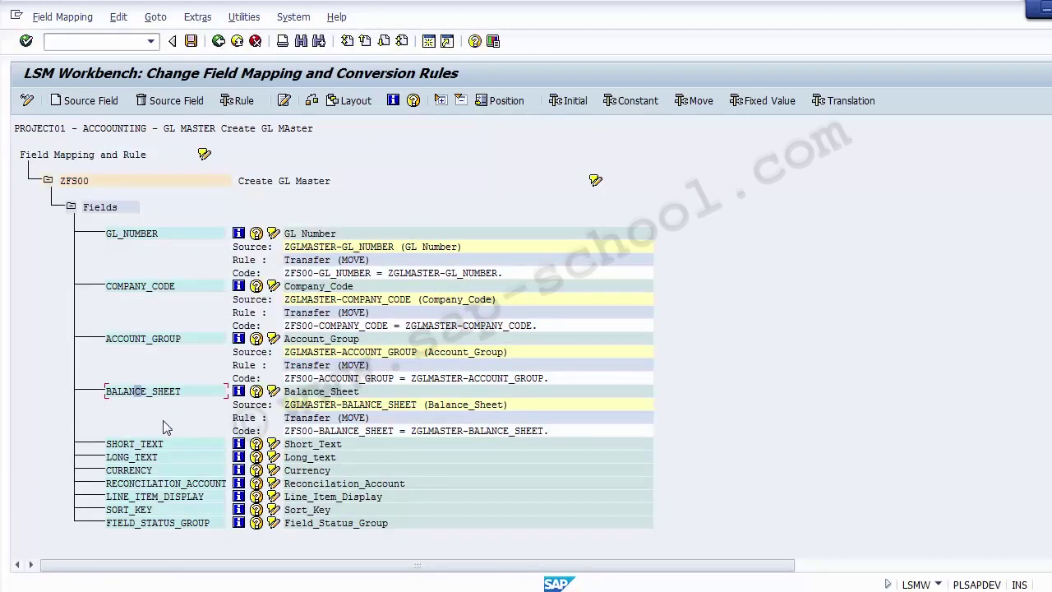
left_click(137, 445)
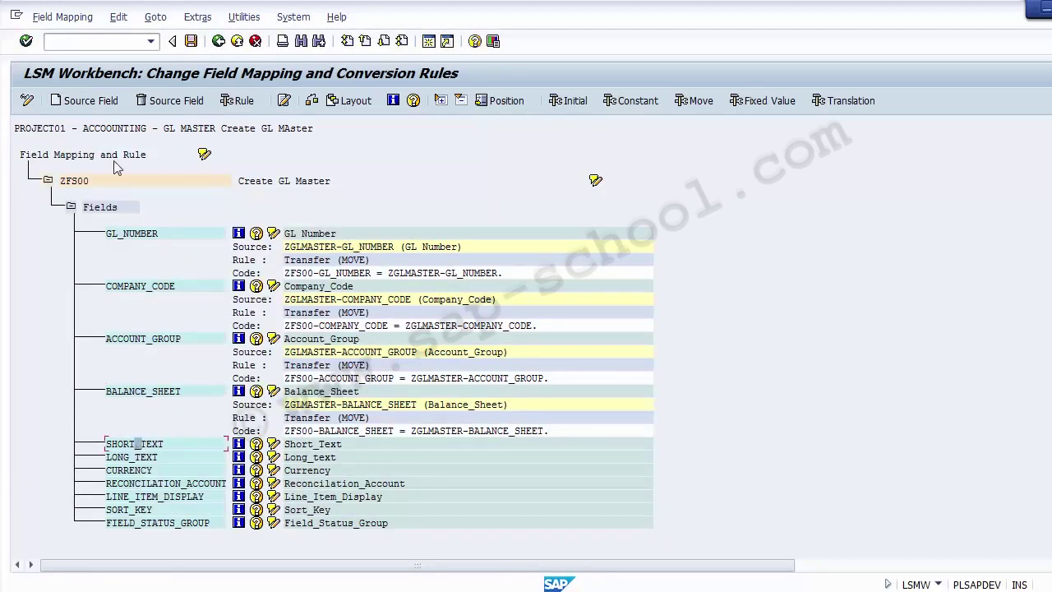
left_click(82, 100)
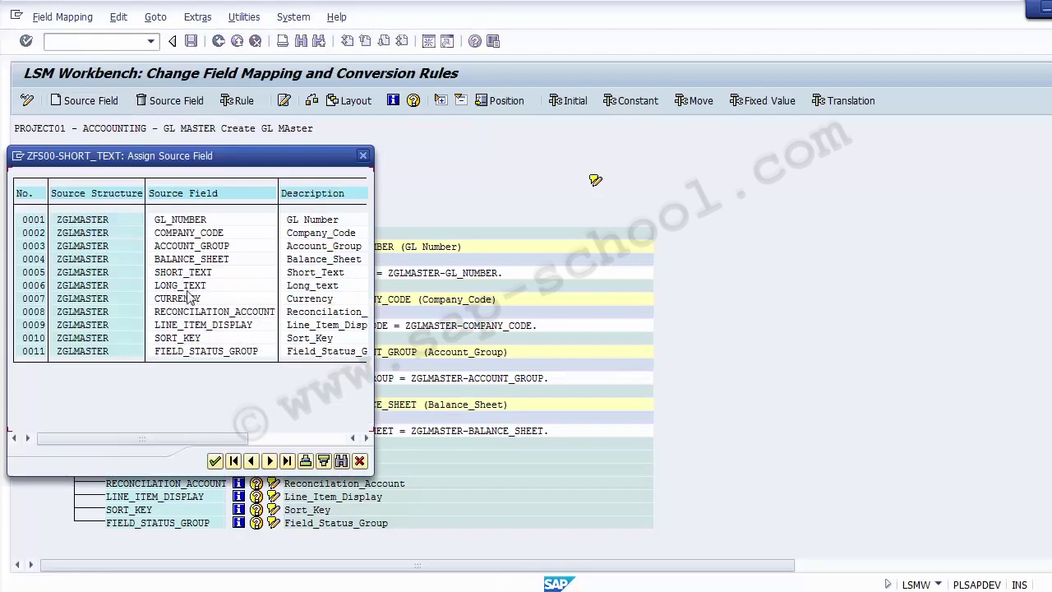
double_click(176, 272)
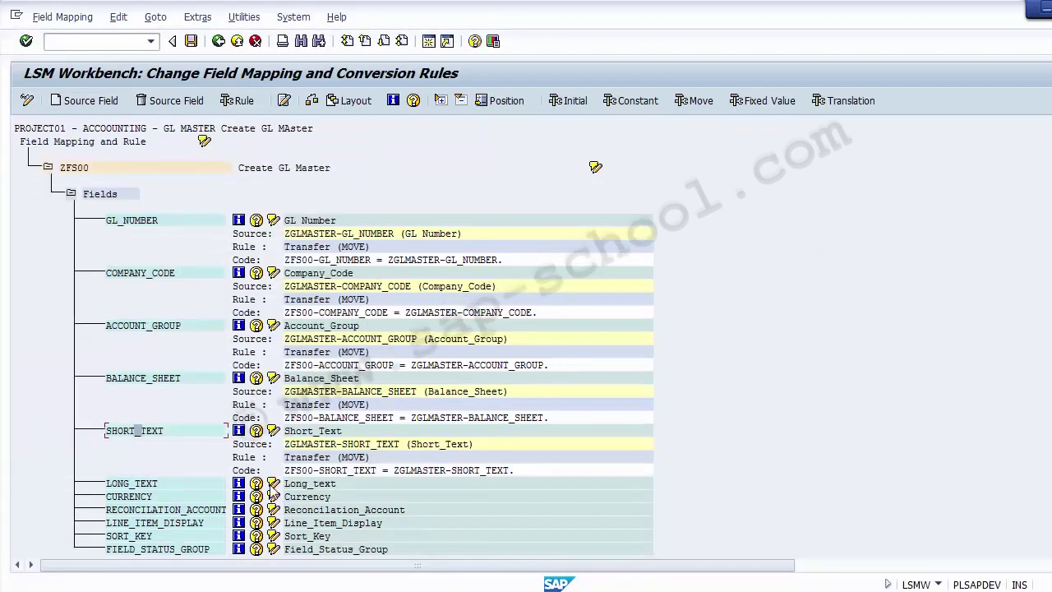
- Assign the source fields LONG_TEXT and CURRENCY to the target fields of the same names
left_click(129, 484)
left_click(82, 100)
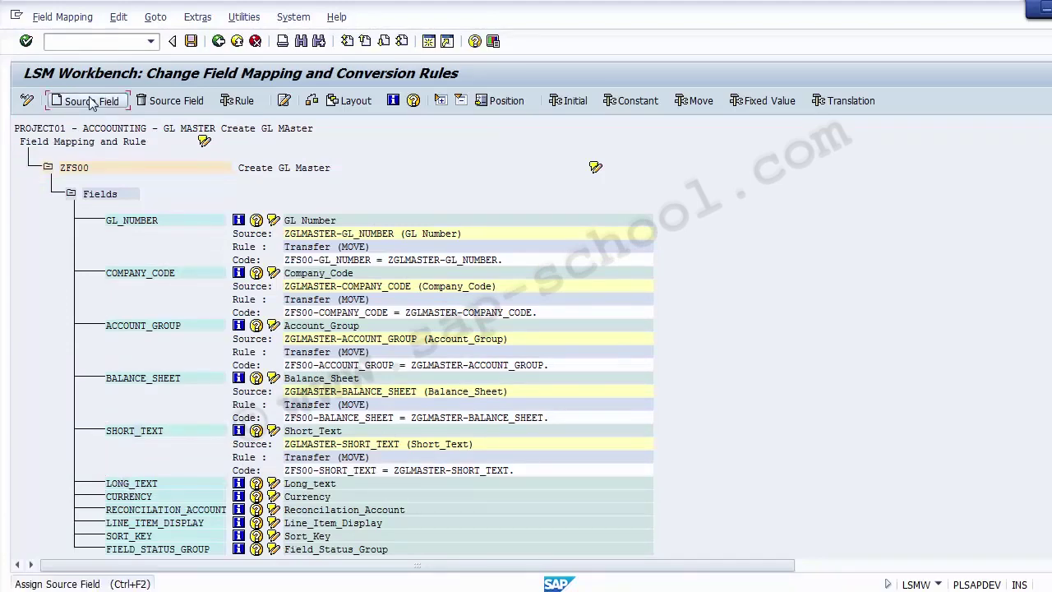
double_click(189, 285)
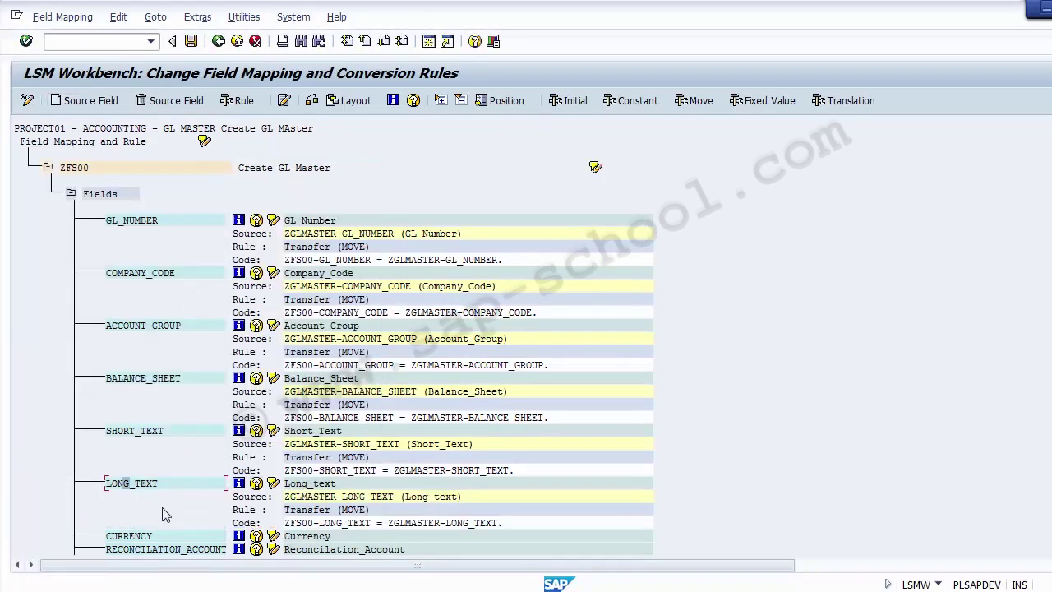
left_click(130, 536)
left_click(86, 101)
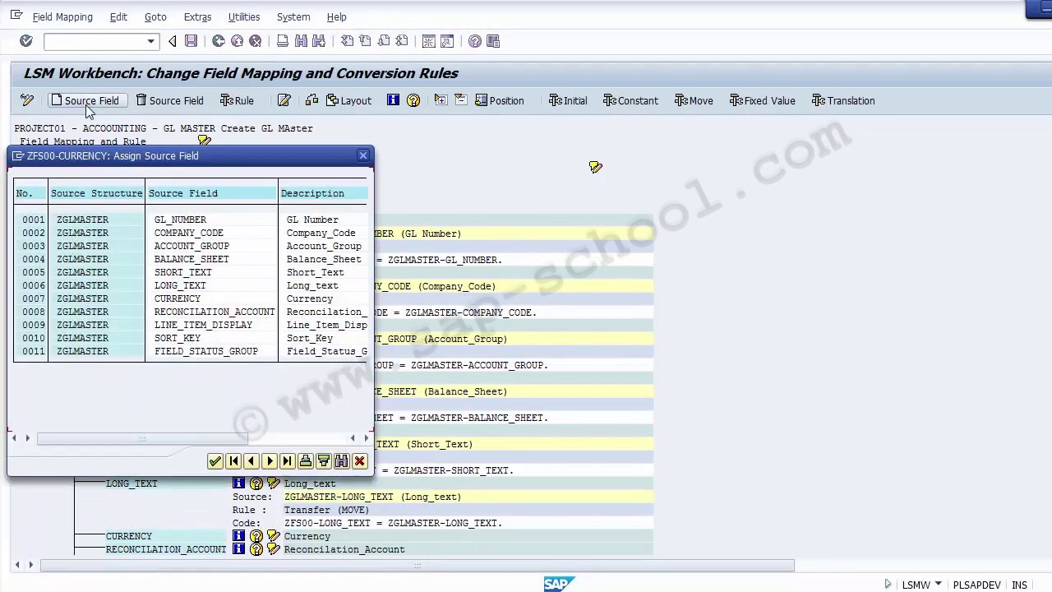
double_click(175, 299)
scroll(337, 378, "down", 10)
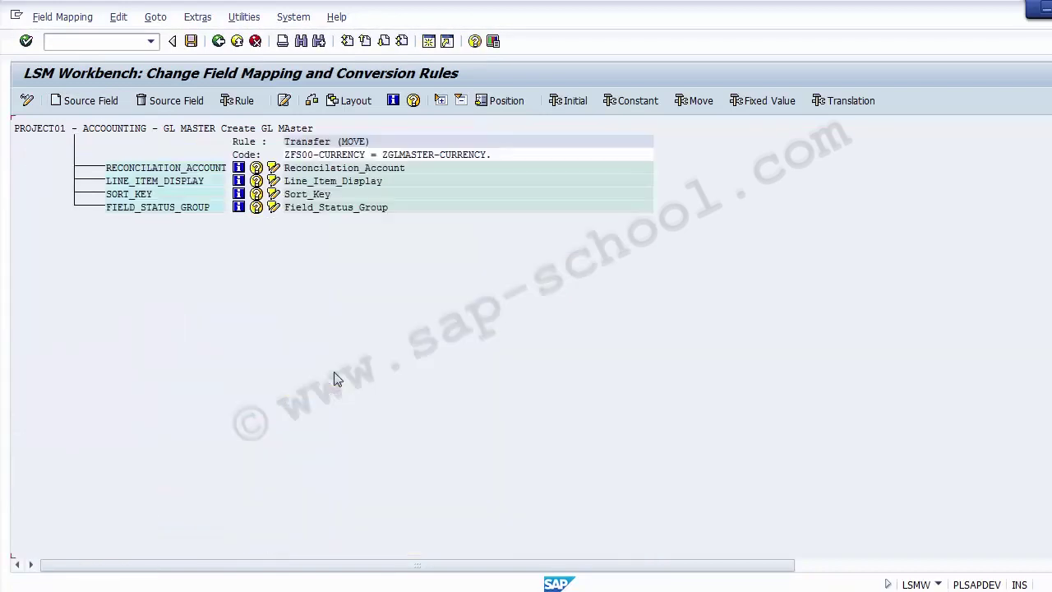
- Assign the ZGLMASTER source fields RECONCILATION_ACCOUNT and LINE_ITEM_DISPLAY to the target fields of the same names
left_click(85, 100)
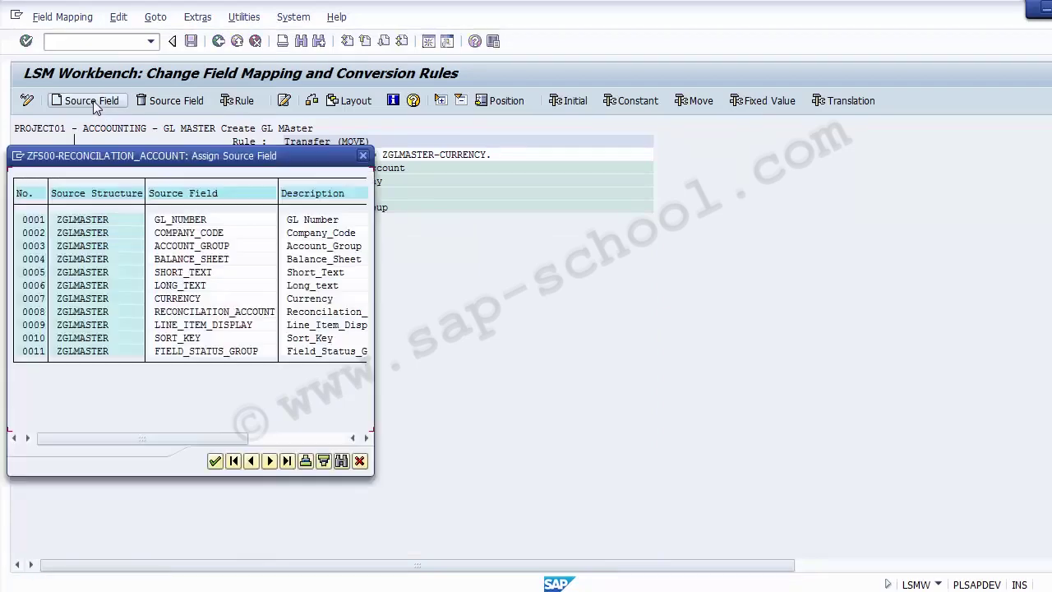
double_click(189, 313)
left_click(135, 218)
left_click(92, 100)
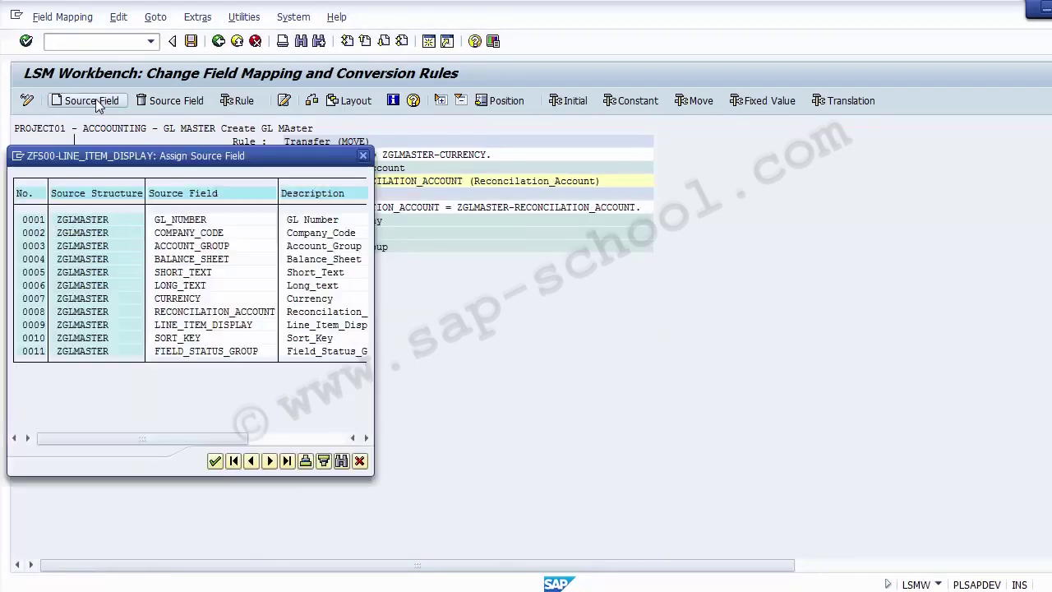
double_click(191, 326)
- Assign the ZGLMASTER source fields SORT_KEY and FIELD_STATUS_GROUP to the target fields of the same names
left_click(135, 273)
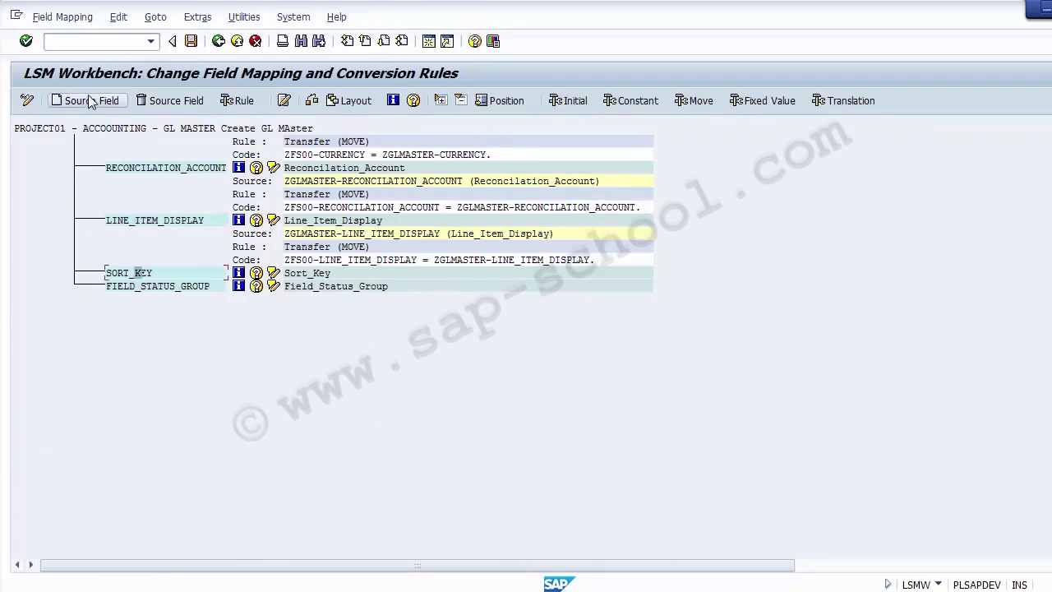
left_click(90, 100)
double_click(168, 337)
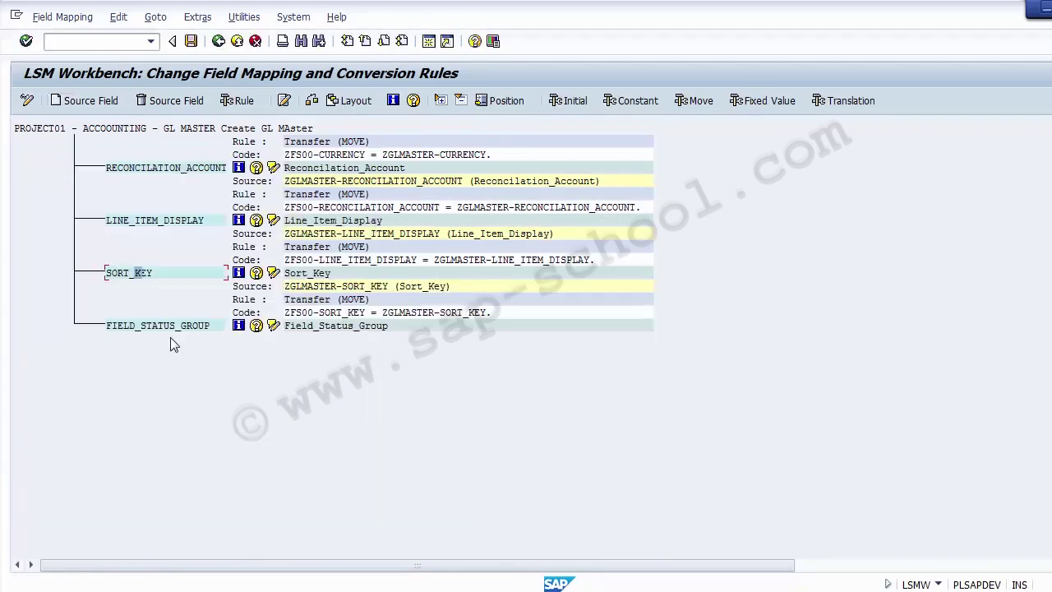
left_click(162, 330)
left_click(87, 101)
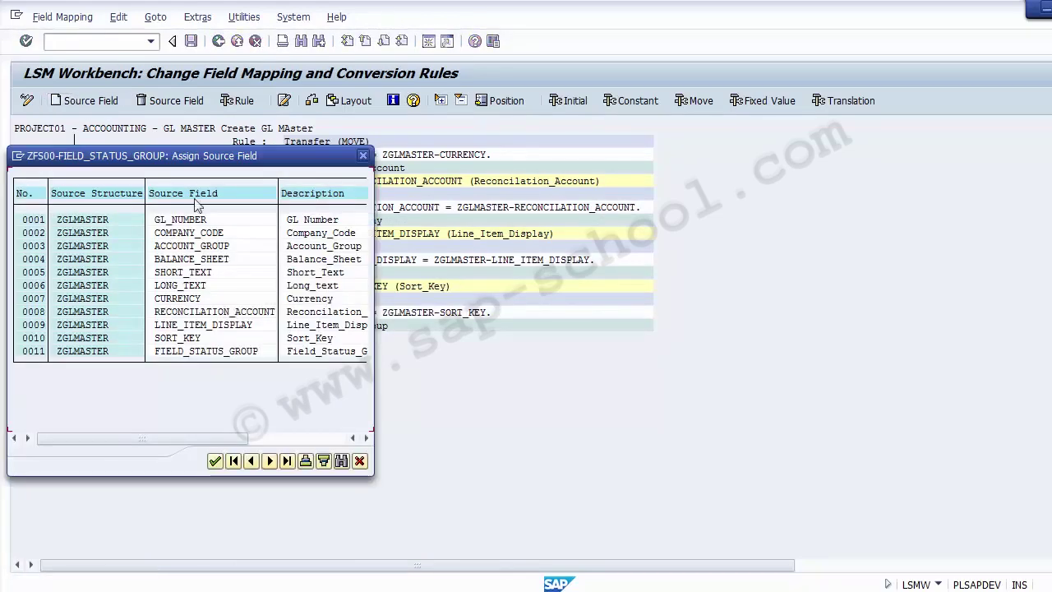
double_click(195, 352)
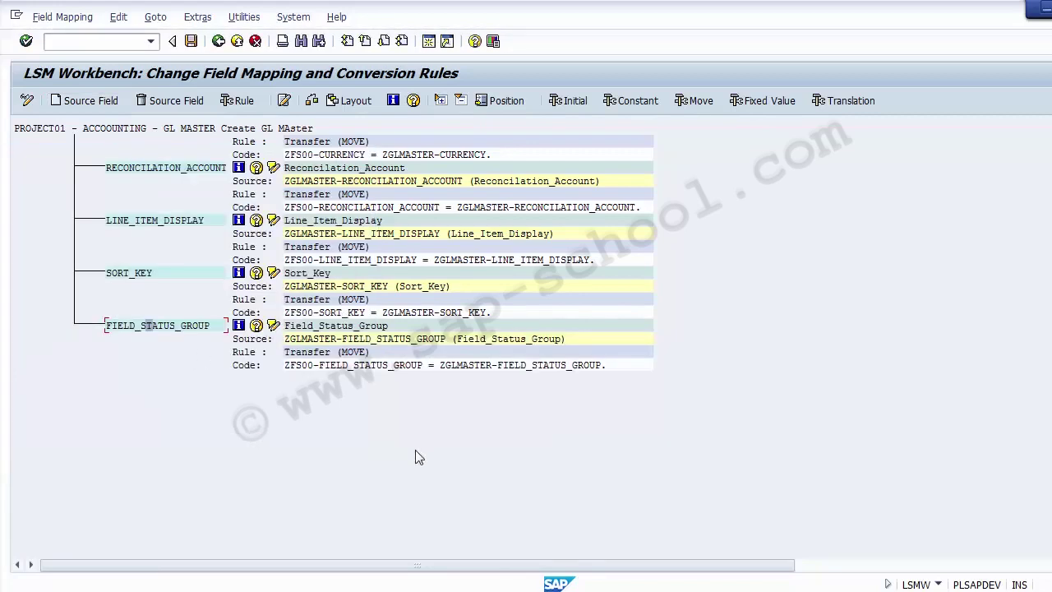
- Save the field mapping and conversion rules and return to the list of process steps
left_click(1051, 237)
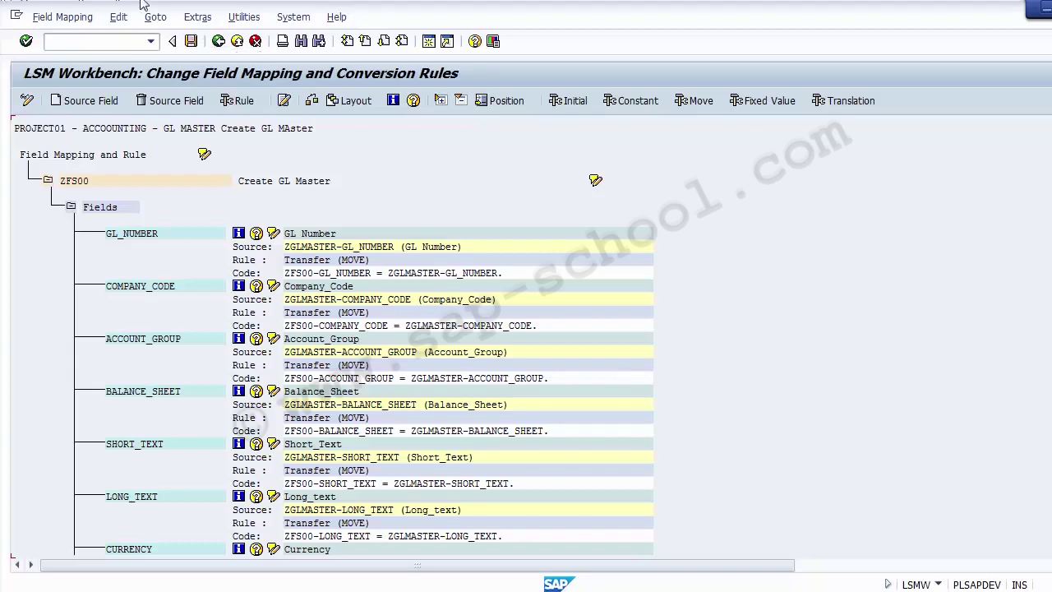
left_click(191, 42)
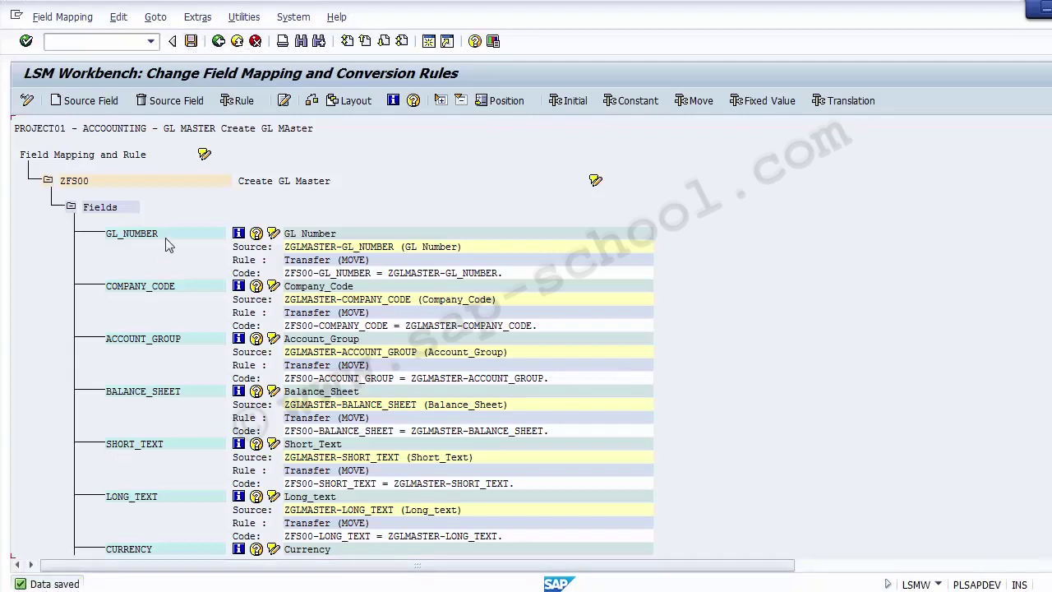
left_click(216, 45)
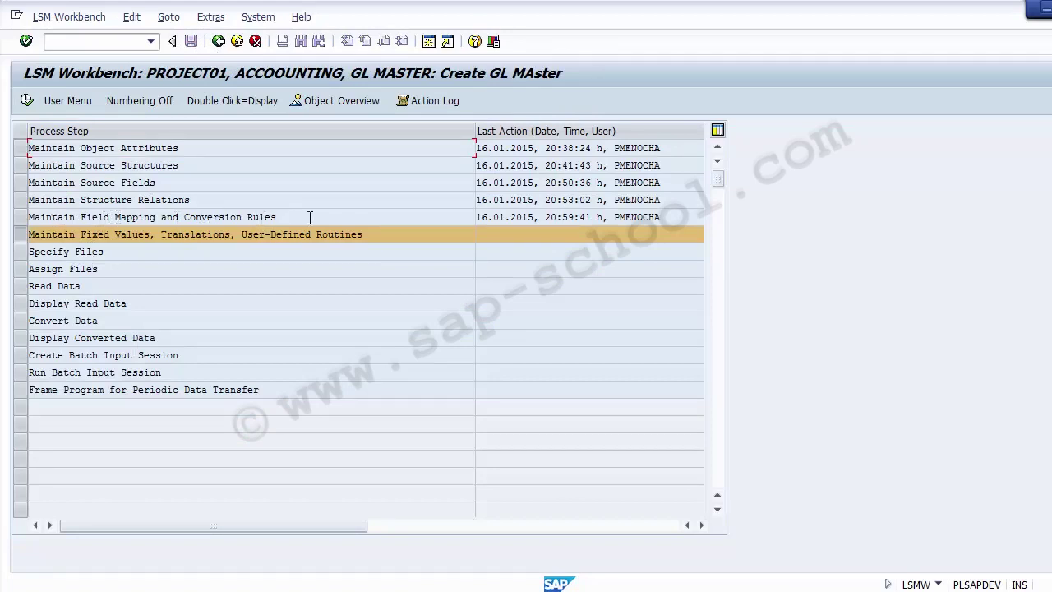
- Open the process step Maintain Fixed Values, Translations, User-Defined Routines for PROJECT01
left_click_drag(311, 217, 394, 238)
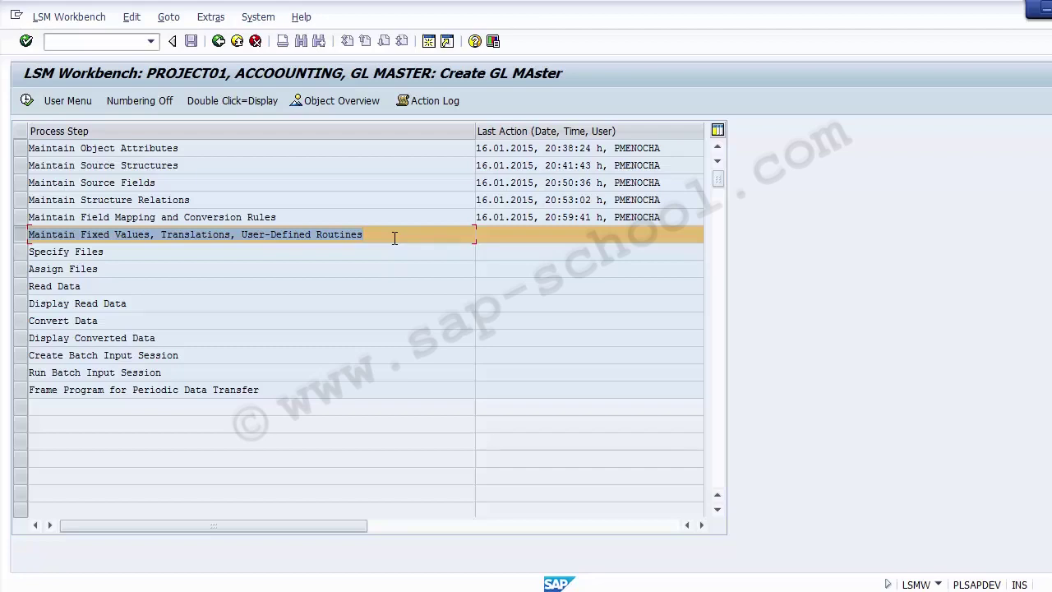
left_click(26, 105)
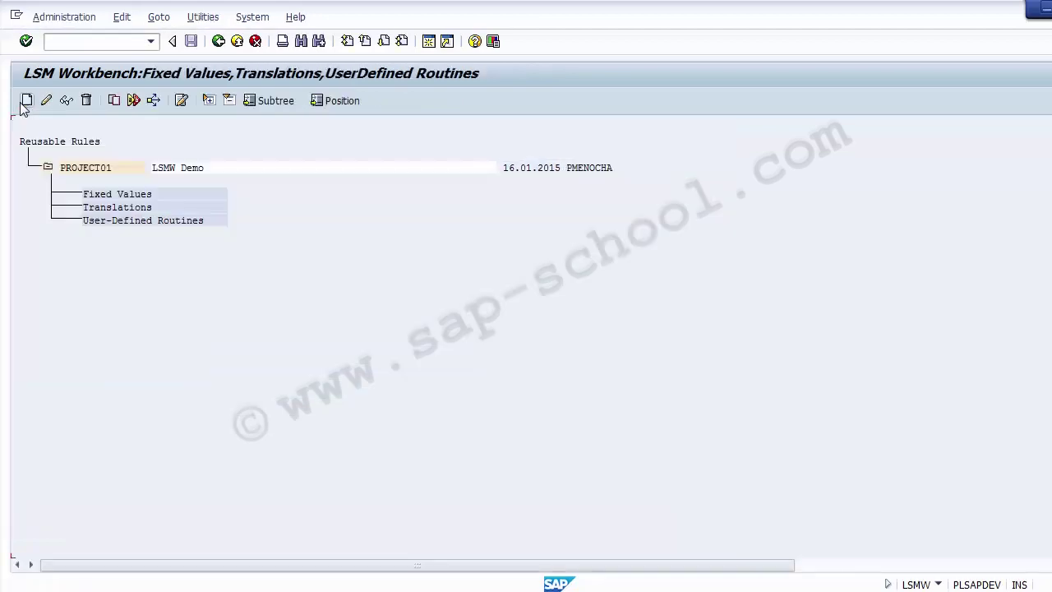
left_click(134, 209)
left_click(138, 222)
- Create a fixed value named BUKRS with the description "Company COde" and expand the Fixed Values node
left_click(196, 195)
left_click(27, 100)
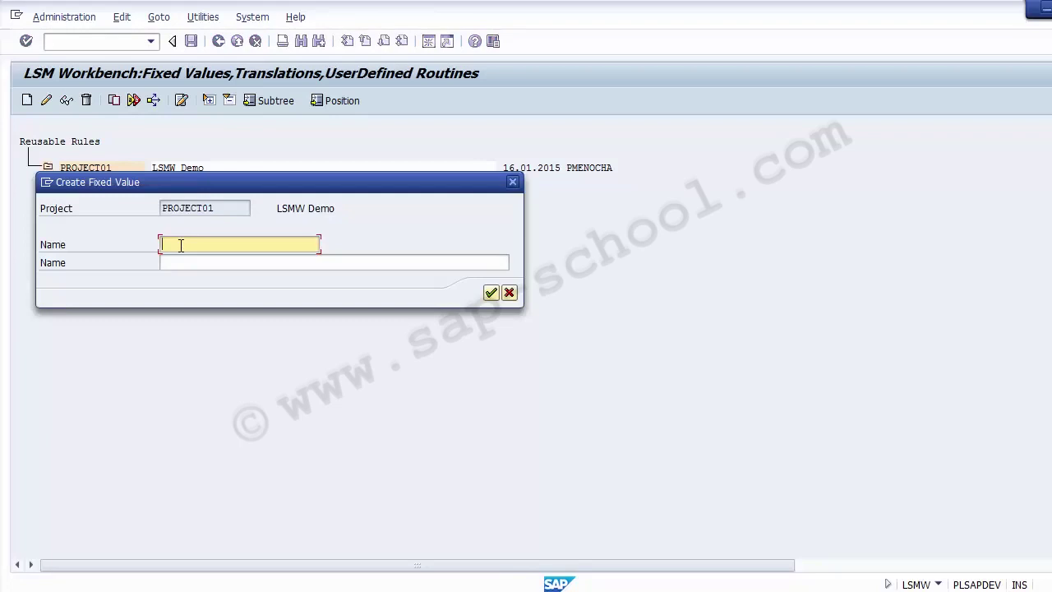
type("Bukrs")
key("Tab")
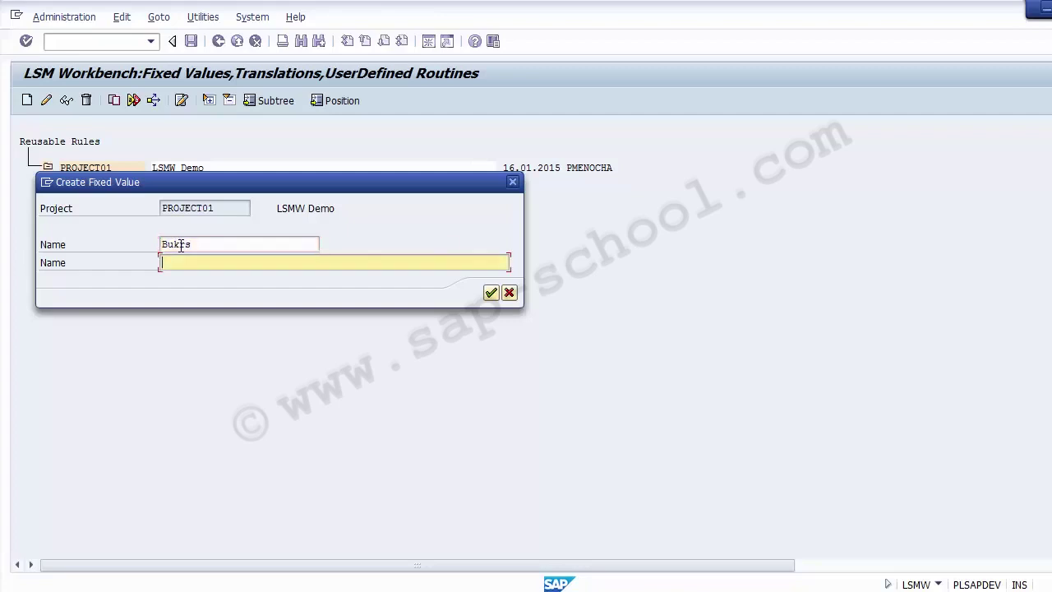
type("Company Code")
key("Return")
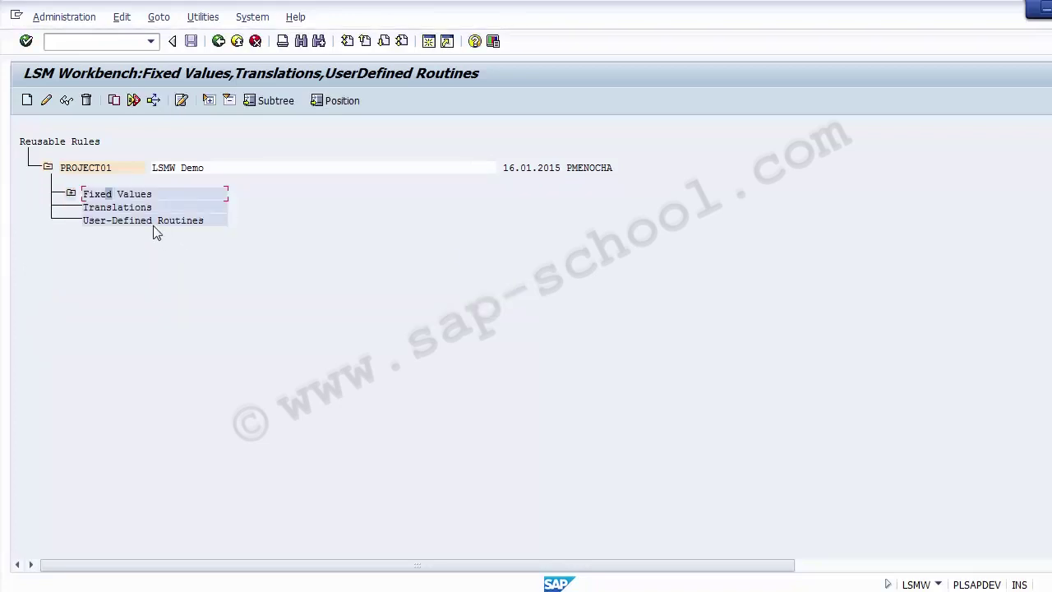
left_click(71, 193)
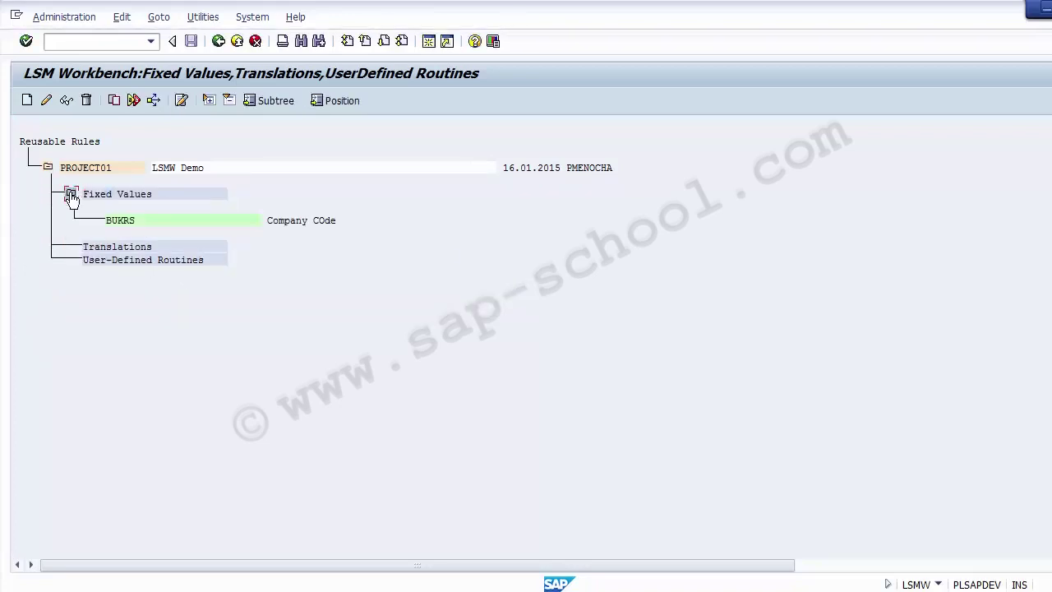
left_click(218, 220)
left_click(289, 221)
left_click(107, 248)
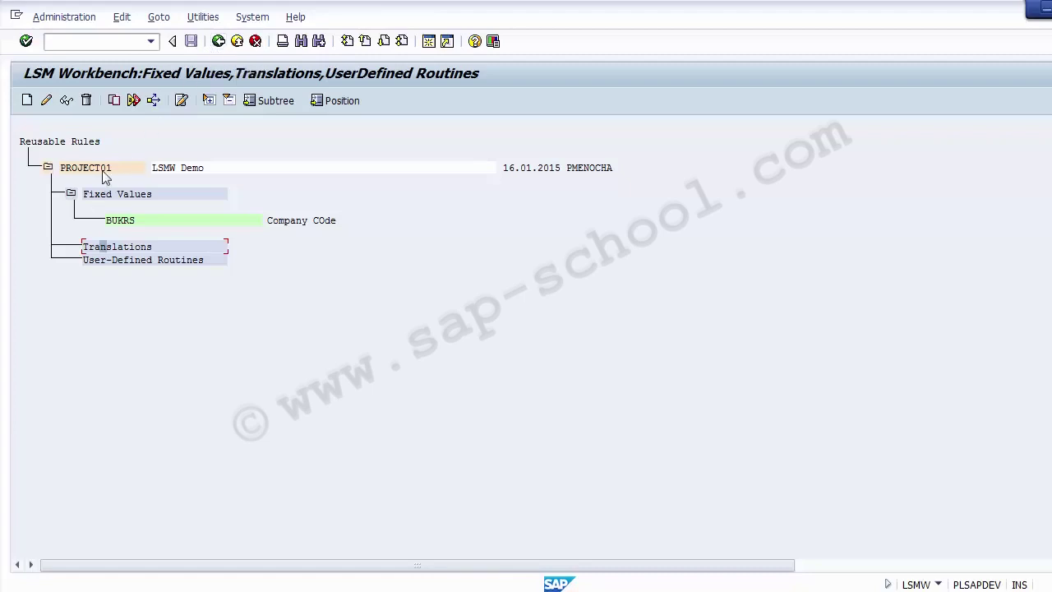
left_click(218, 41)
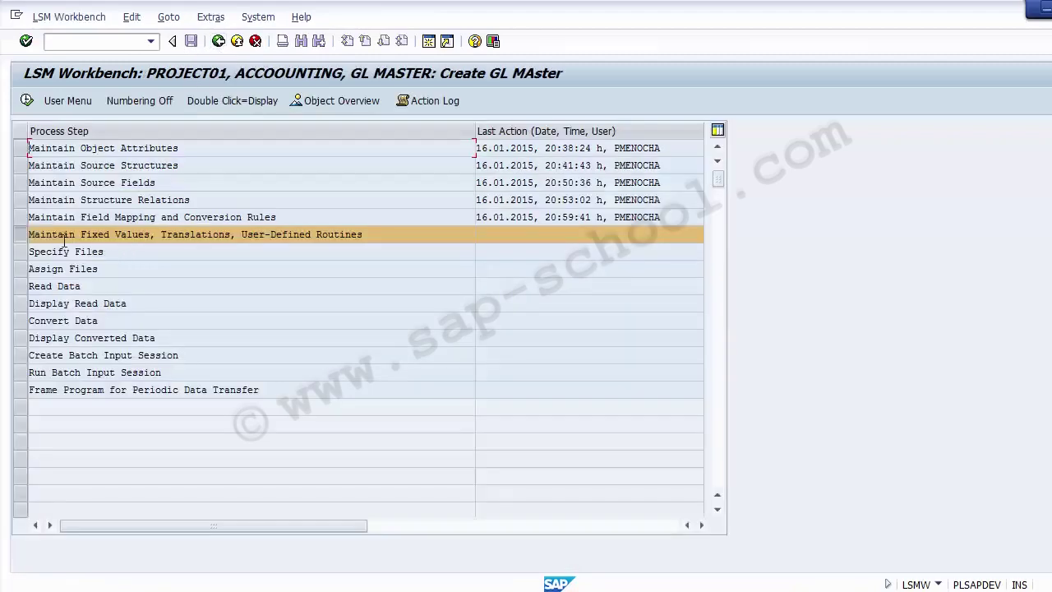
left_click(26, 101)
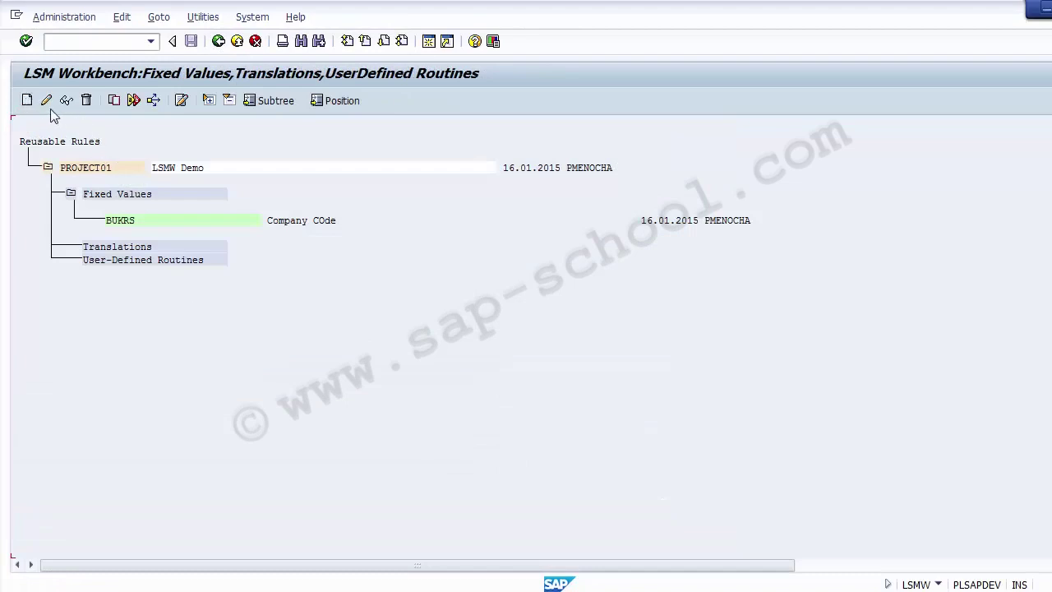
- Open the fixed value BUKRS for changing and set its output length to 4
left_click(46, 102)
left_click(117, 221)
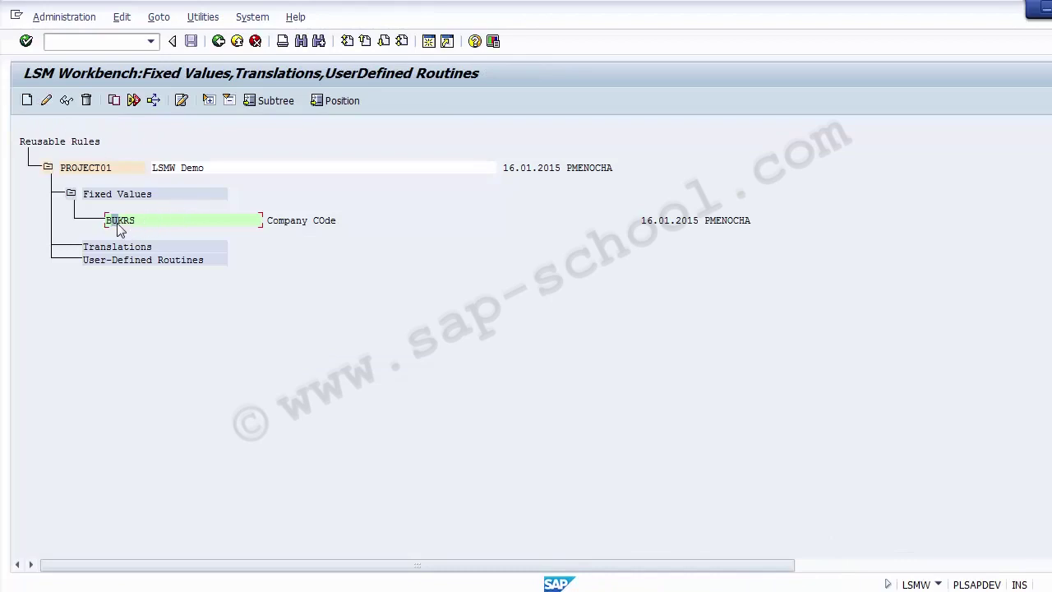
left_click(47, 101)
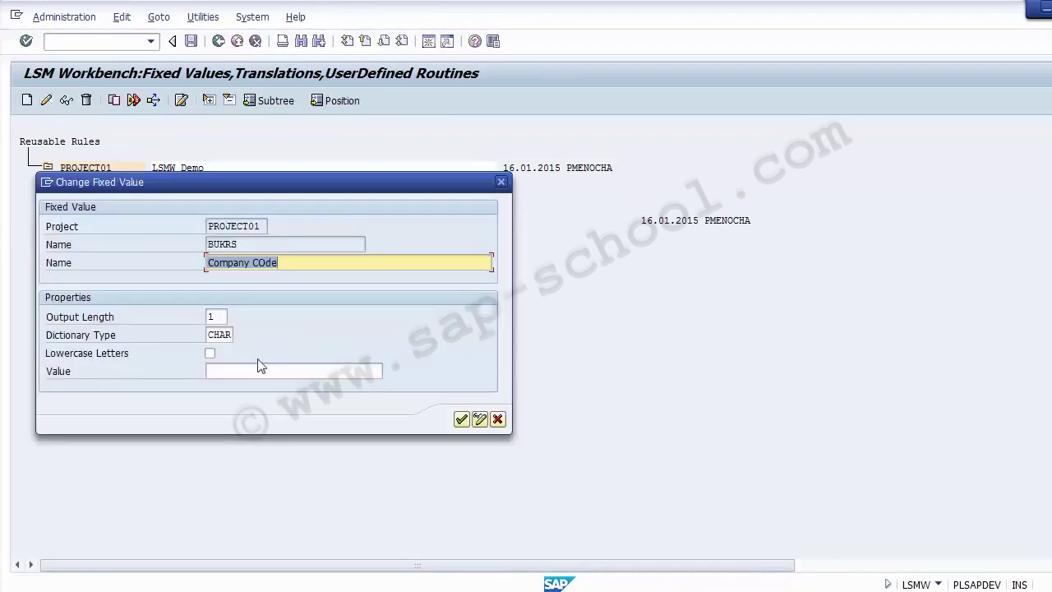
left_click(217, 316)
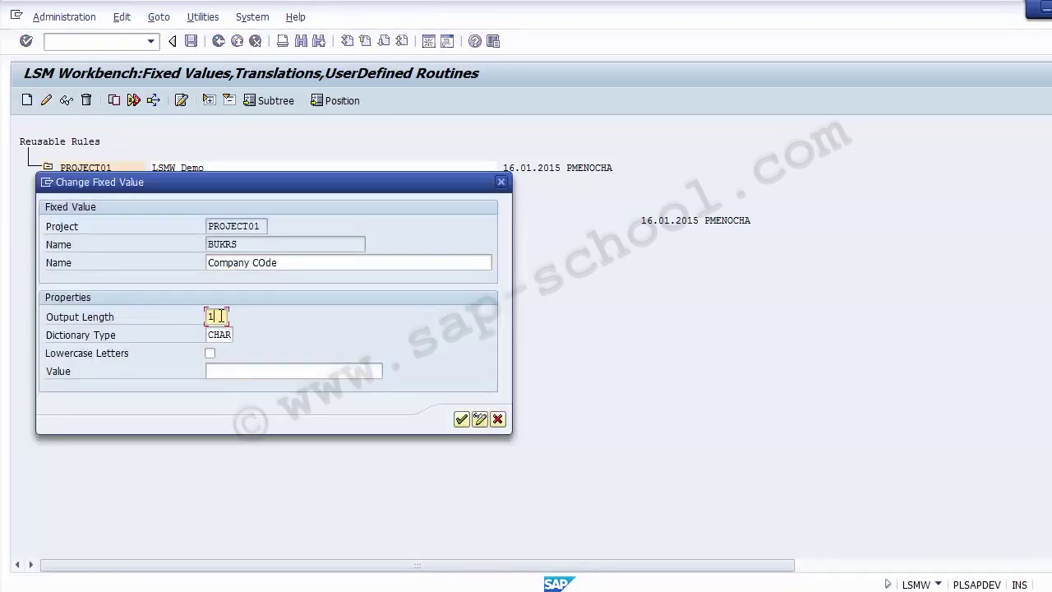
key("BackSpace")
type("4")
left_click(233, 335)
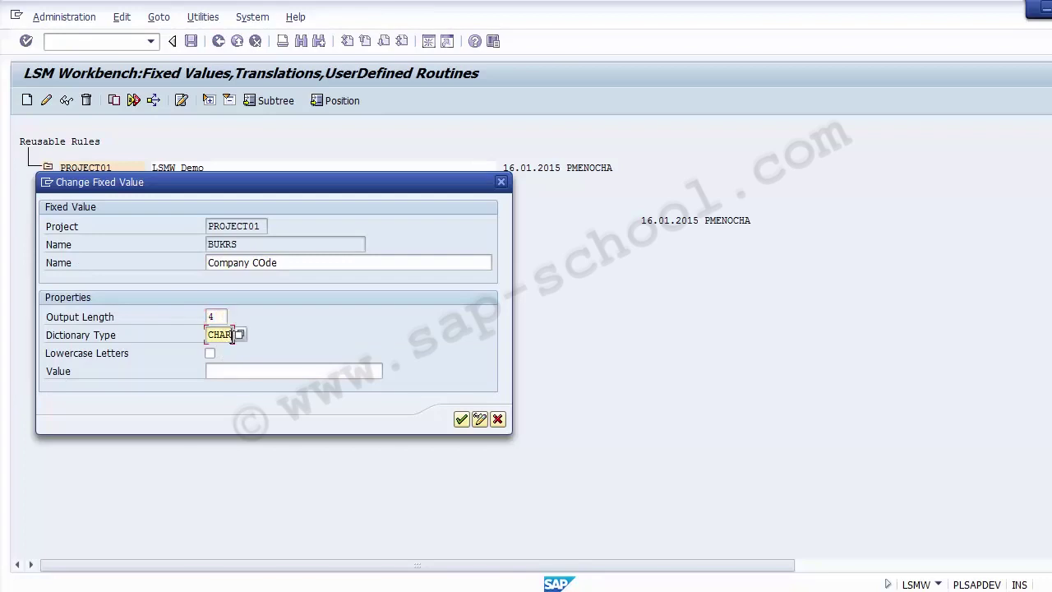
- Set the value of BUKRS to 9000, confirm the change and return to the list of process steps
left_click(226, 371)
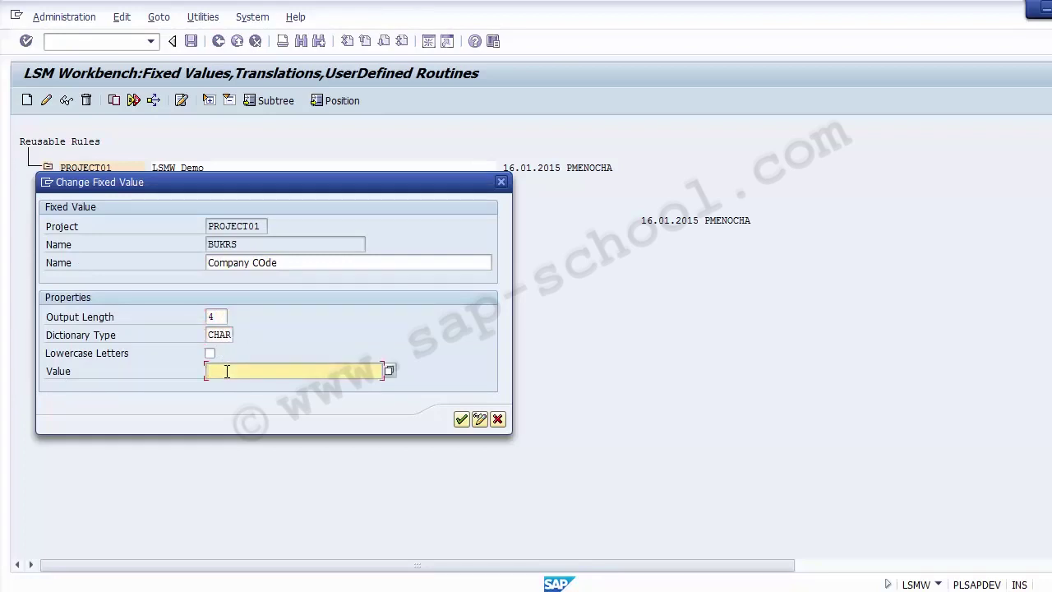
type("9000")
left_click_drag(247, 371, 203, 370)
left_click(460, 421)
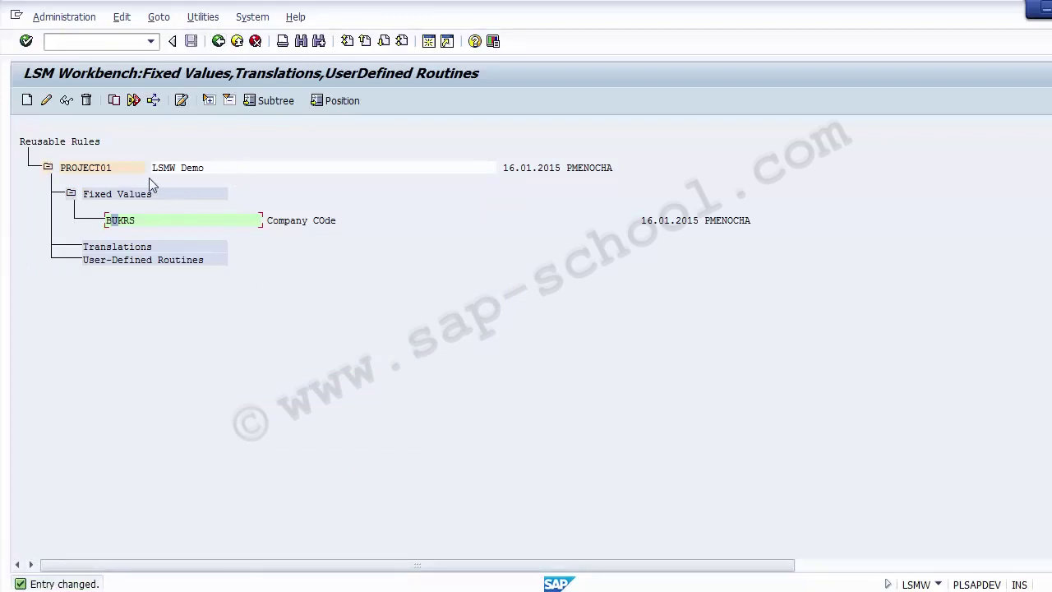
left_click(242, 317)
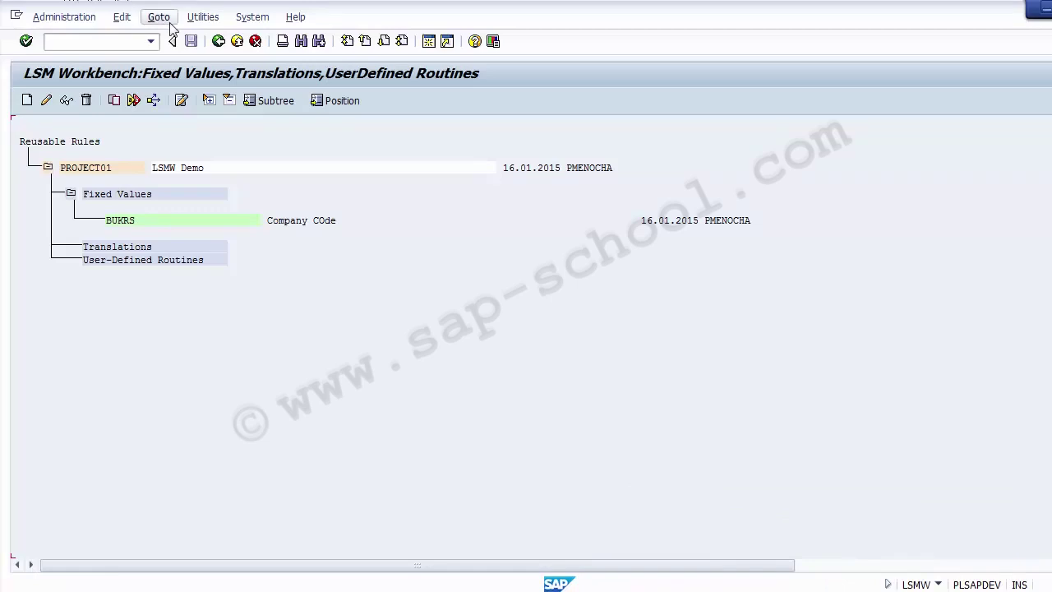
left_click(219, 41)
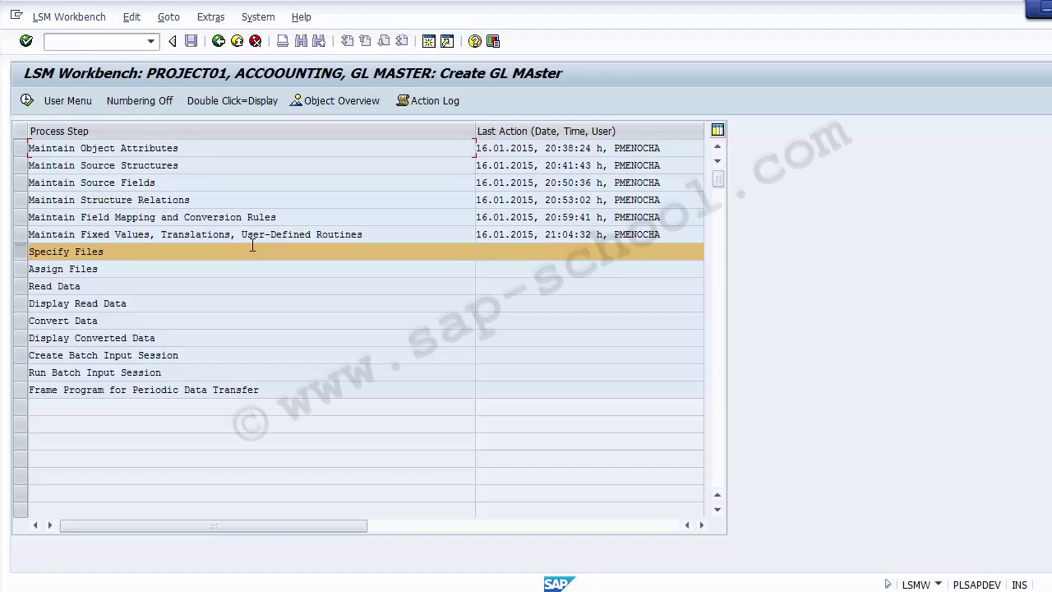
- Switch to Excel and copy the field names in B4:B14 of Sheet3 to a new sheet, starting at cell B3
key("alt+Tab")
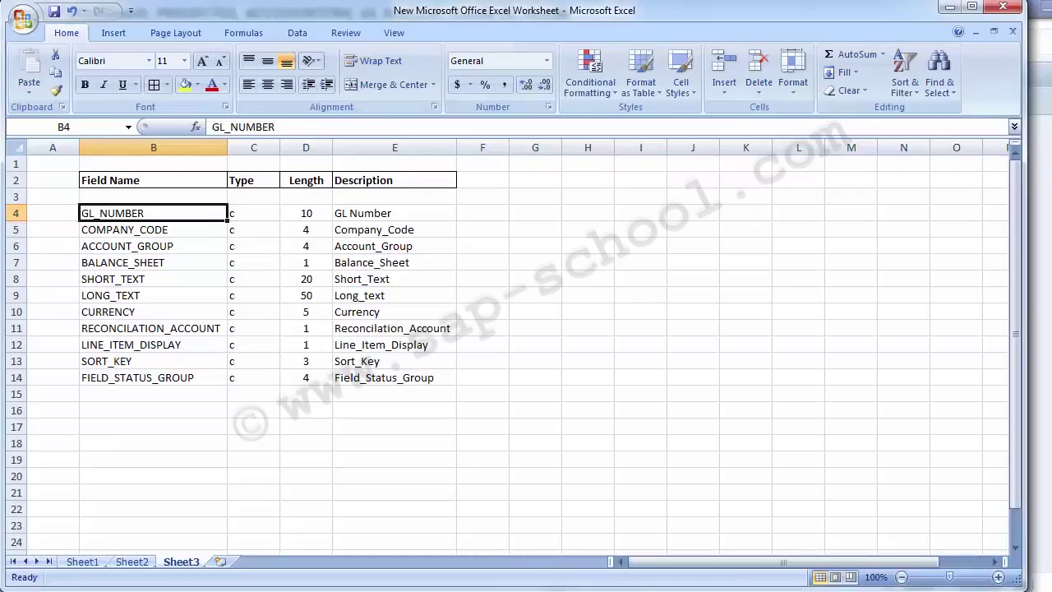
left_click_drag(115, 219, 127, 375)
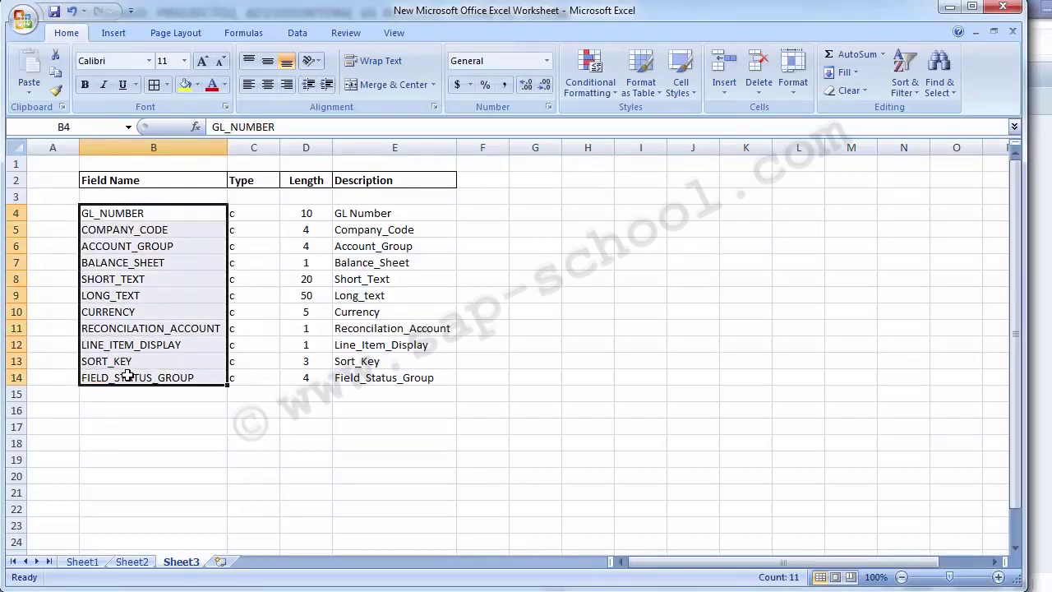
key("ctrl+c")
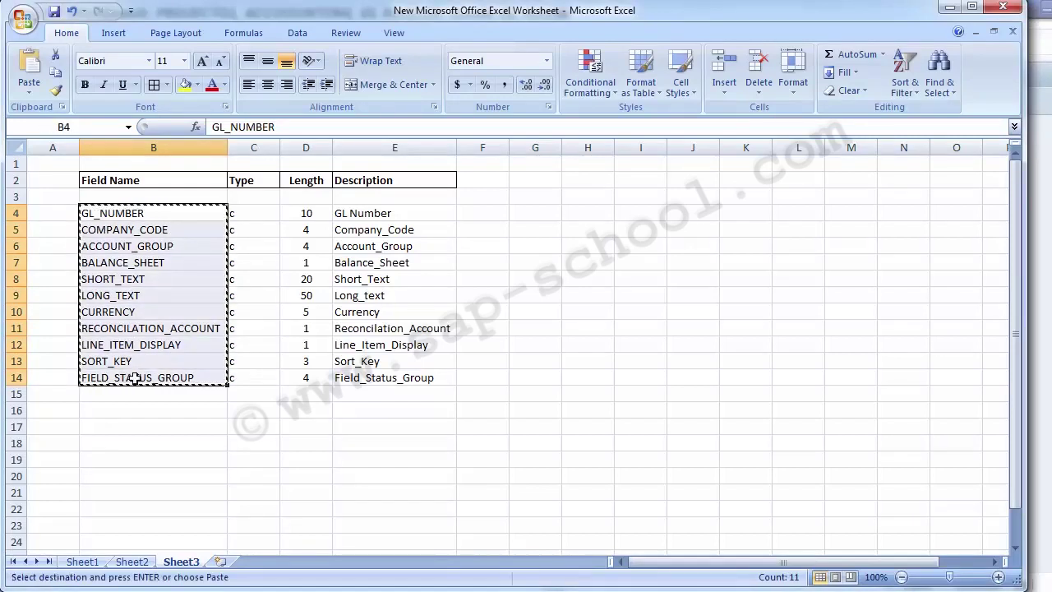
left_click(222, 562)
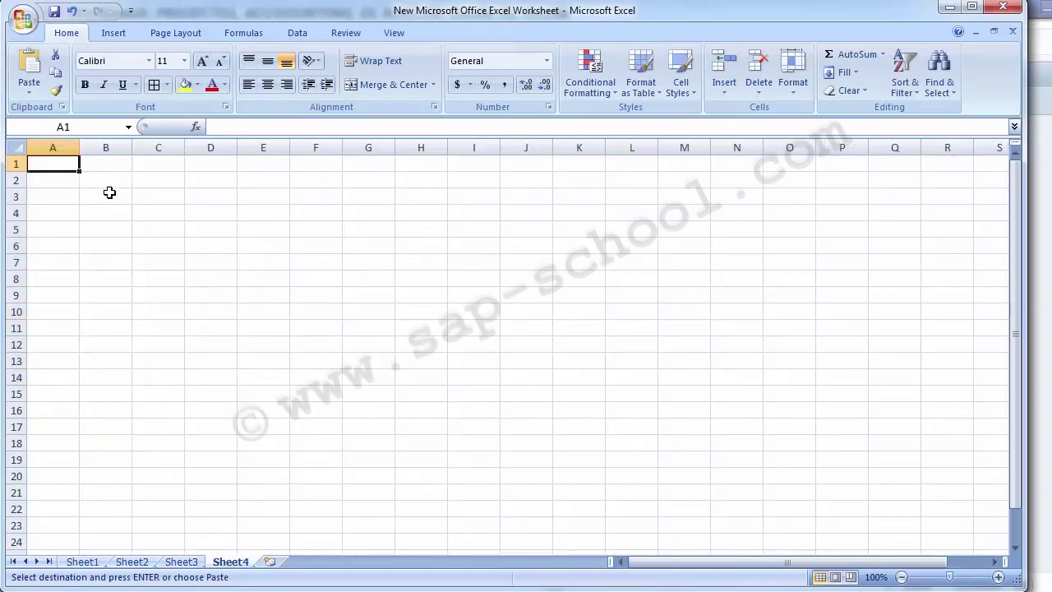
left_click(111, 199)
key("ctrl+v")
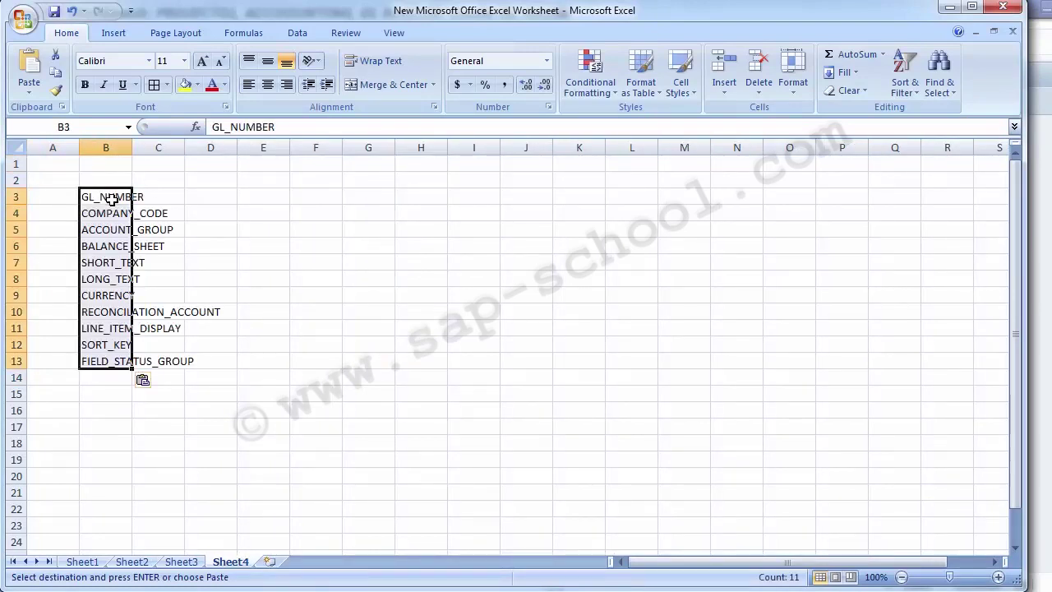
- Move COMPANY_CODE from cell B4 to C3, beside GL_NUMBER
left_click(104, 197)
key("Down")
key("ctrl+x")
key("Right")
key("Up")
key("ctrl+v")
key("Down")
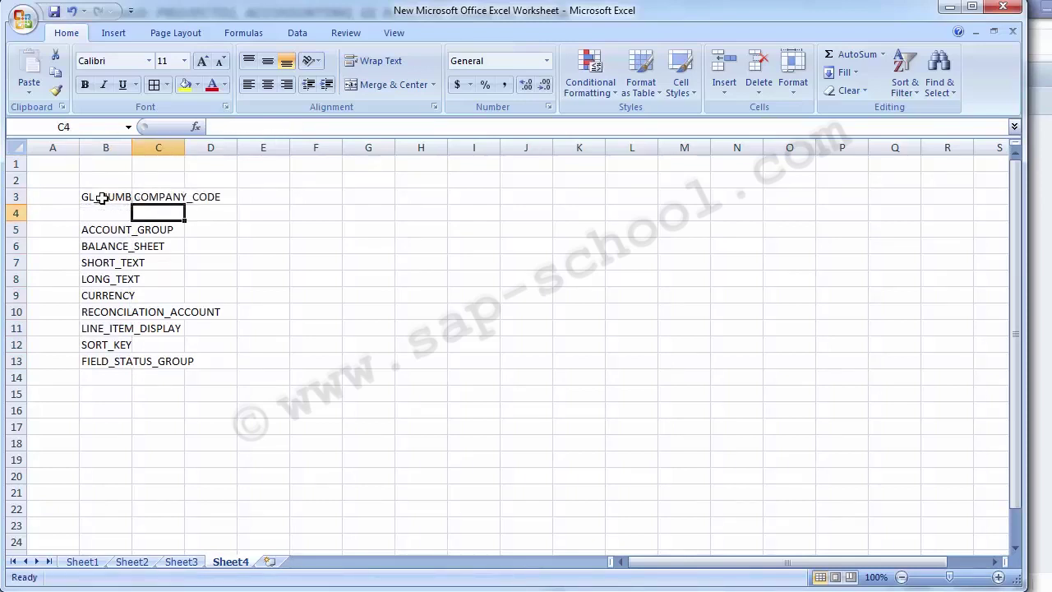
- Move ACCOUNT_GROUP from cell B5 to D3, beside COMPANY_CODE
key("Left")
key("Down")
key("ctrl+x")
key("Right")
key("Right")
key("Up")
key("Up")
key("ctrl+v")
key("Down")
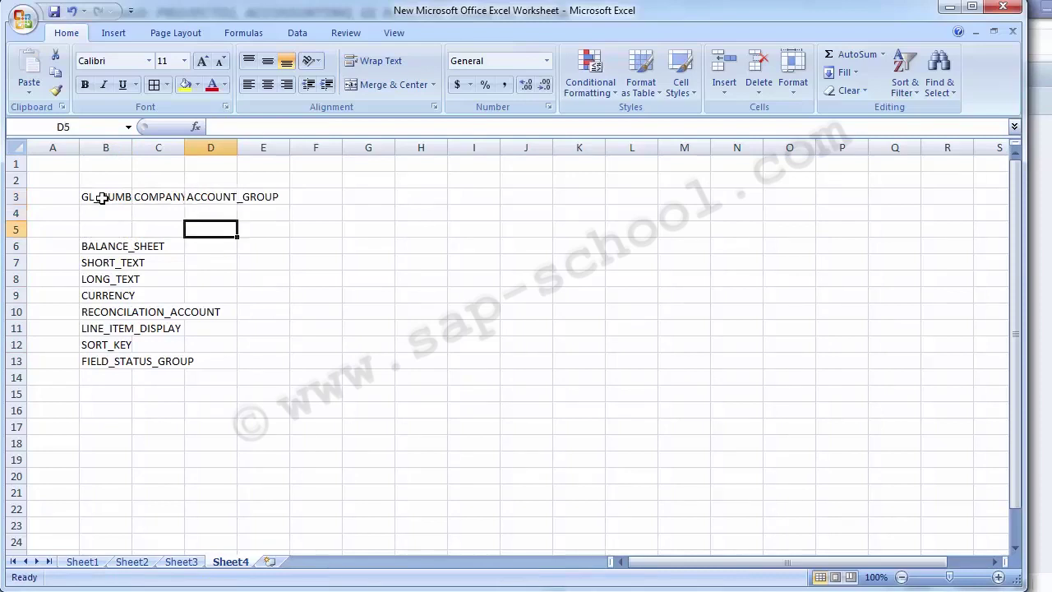
- Cut BALANCE_SHEET in cell B6 and autofit all column widths to their contents
key("Down")
key("Left")
key("Down")
key("Left")
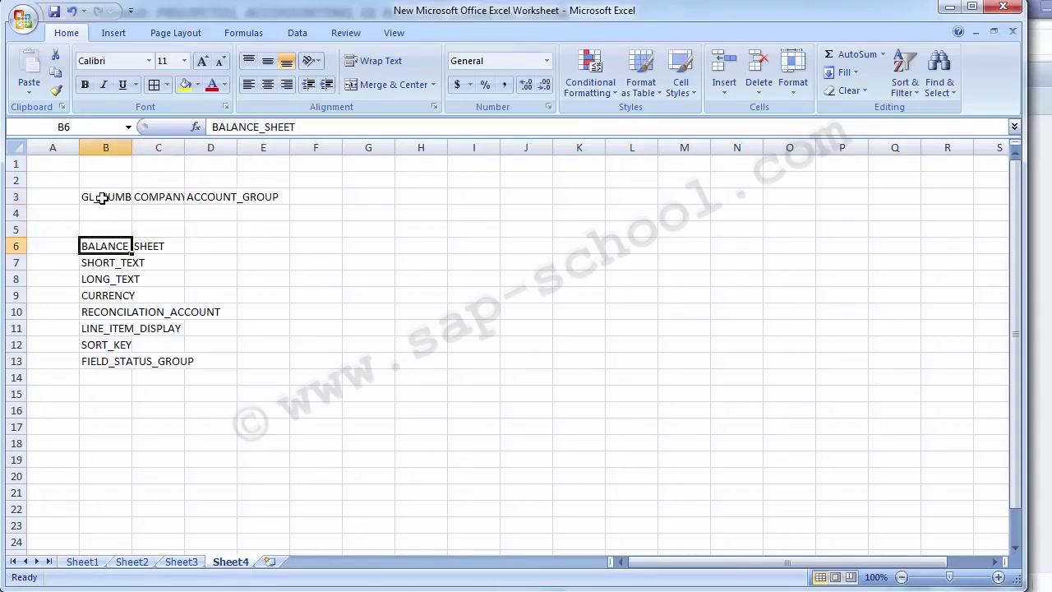
key("ctrl+x")
key("ctrl+Right")
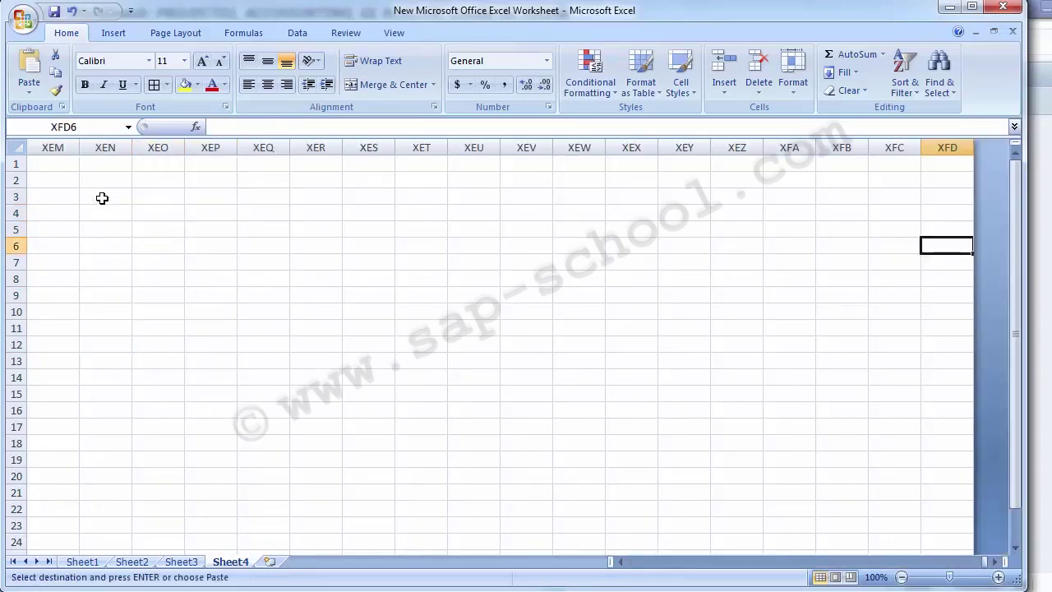
key("ctrl+Left")
key("Right")
key("Right")
key("Right")
key("Right")
key("Up")
key("Up")
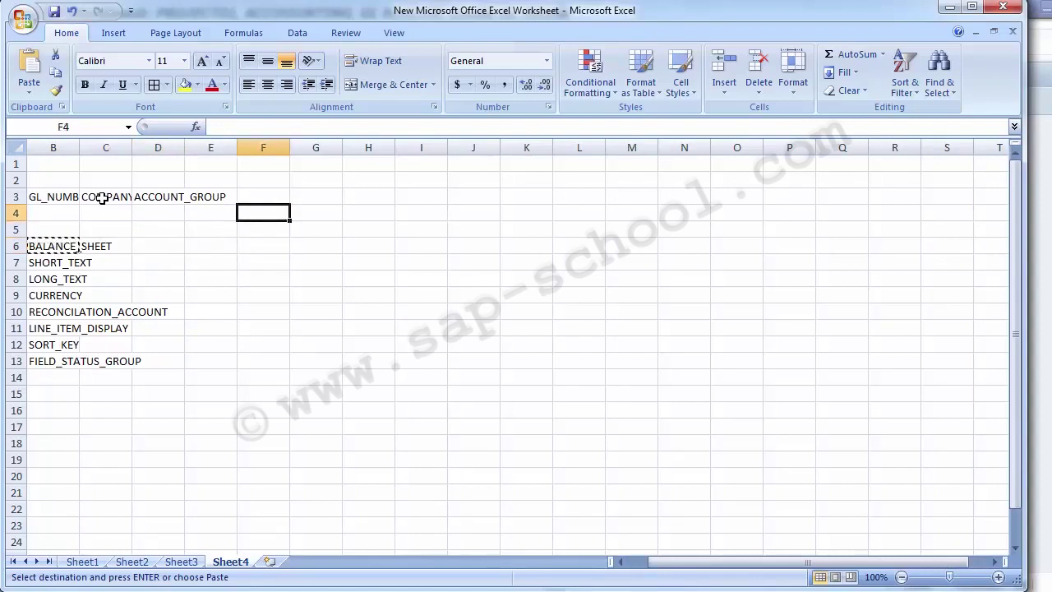
key("Left")
left_click(15, 147)
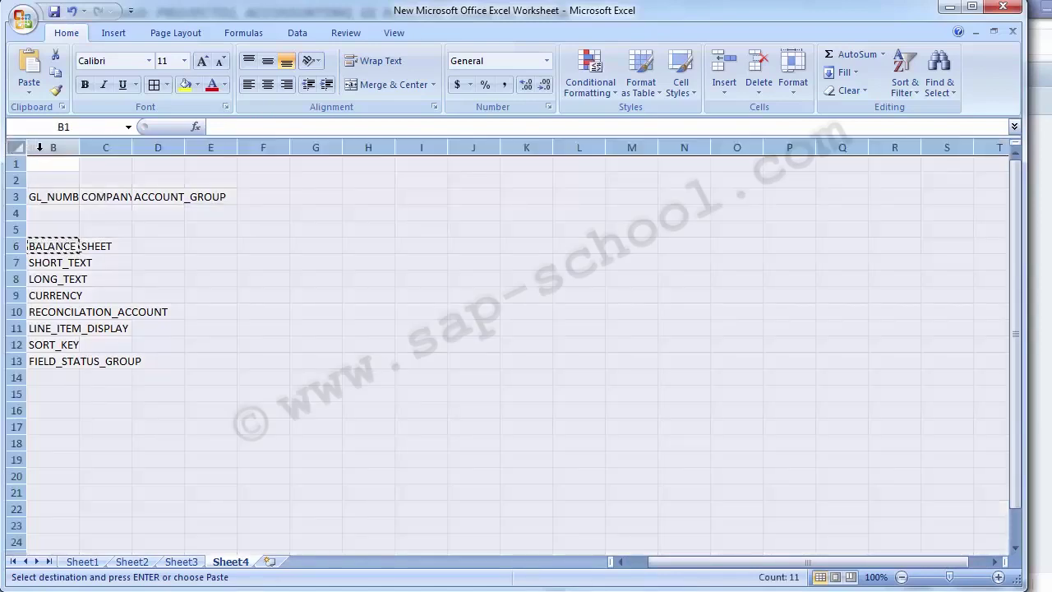
double_click(79, 148)
left_click(258, 371)
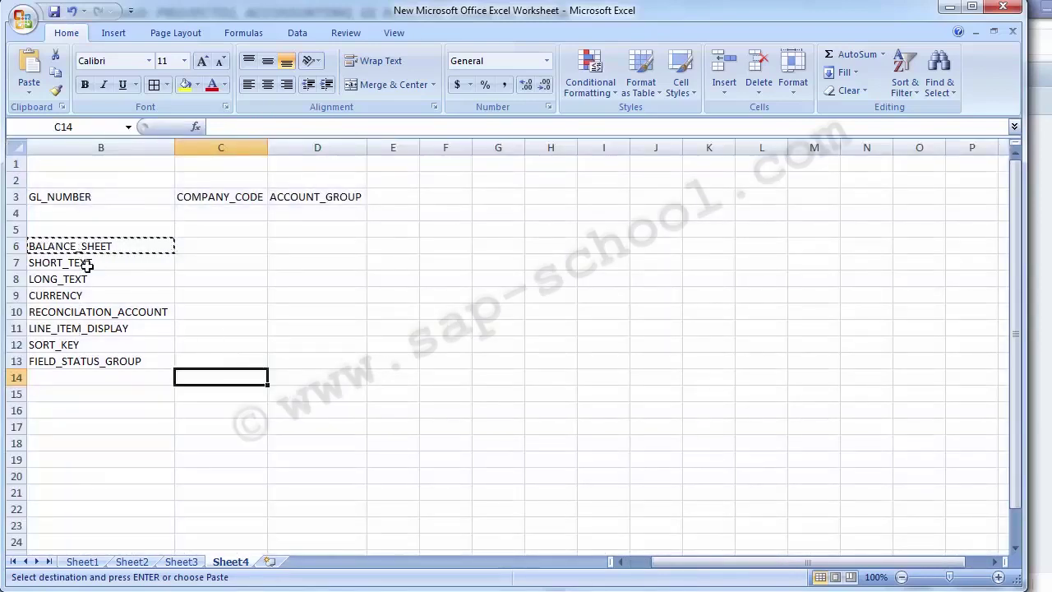
- Place the cut BALANCE_SHEET heading in cell E3, beside ACCOUNT_GROUP
left_click(54, 245)
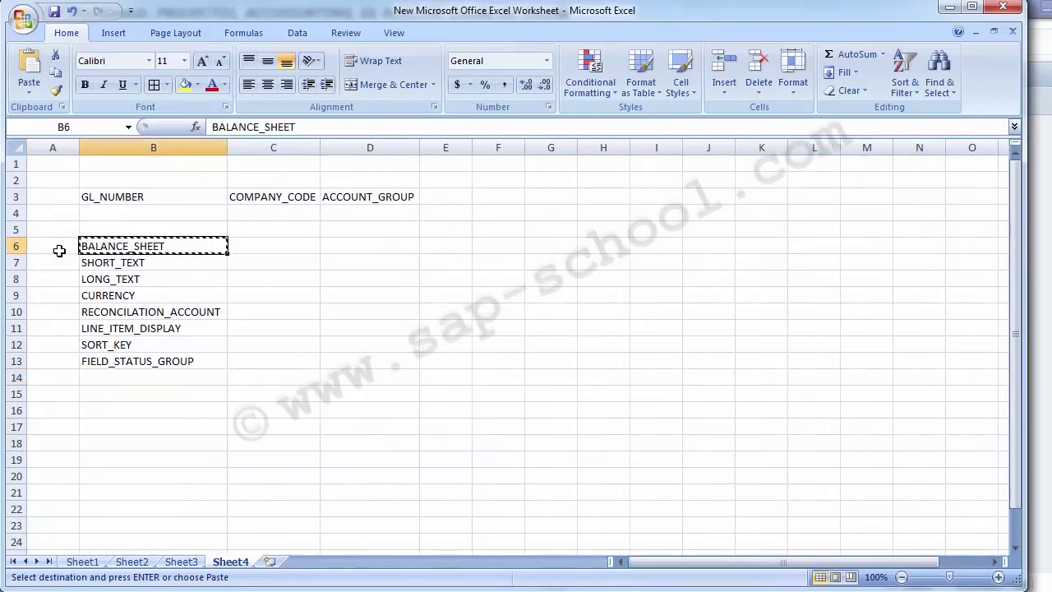
key("Right")
key("Right")
key("Right")
key("Up")
key("Up")
key("Up")
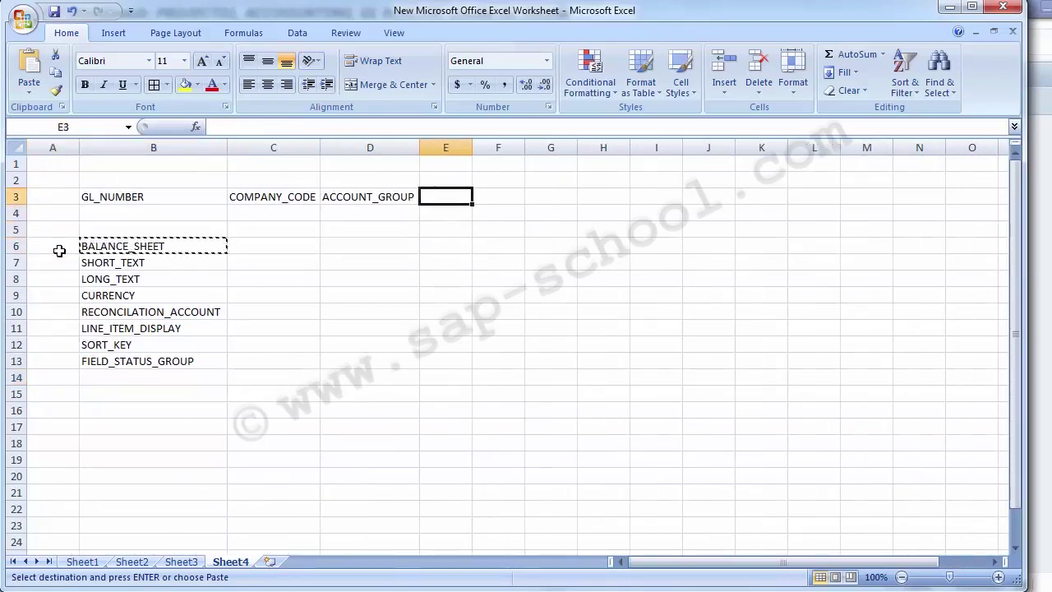
key("Return")
- Copy SHORT_TEXT from cell B7 to F3, beside BALANCE_SHEET
key("Down")
key("Down")
key("Down")
key("Left")
key("Left")
key("Left")
key("Down")
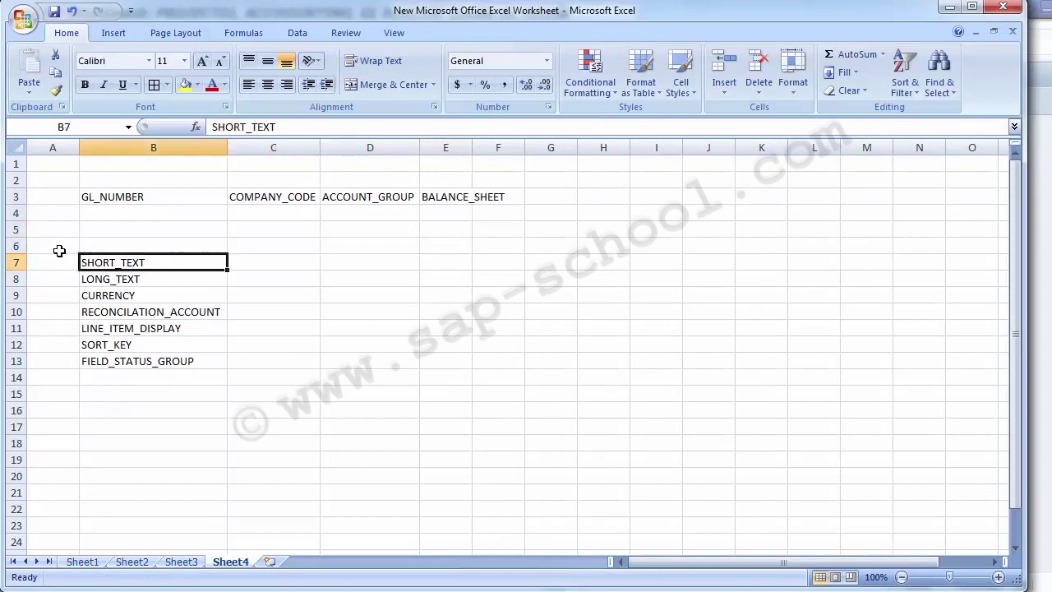
key("ctrl+x")
key("Right")
key("Right")
key("Right")
key("Right")
key("Up")
key("Up")
key("Up")
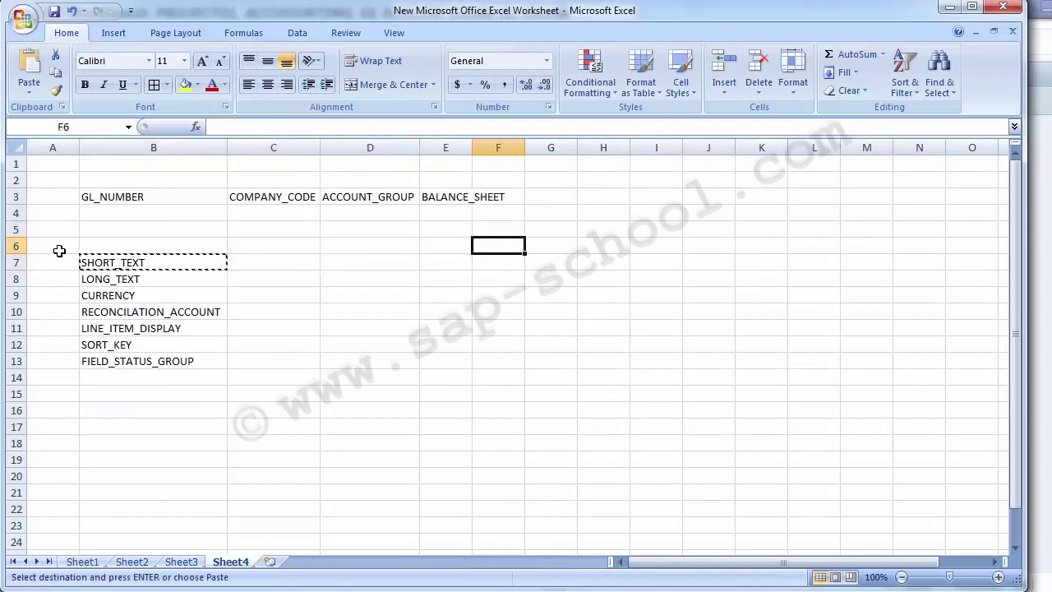
key("Up")
key("ctrl+v")
- Delete the original SHORT_TEXT entry from cell B7
key("Down")
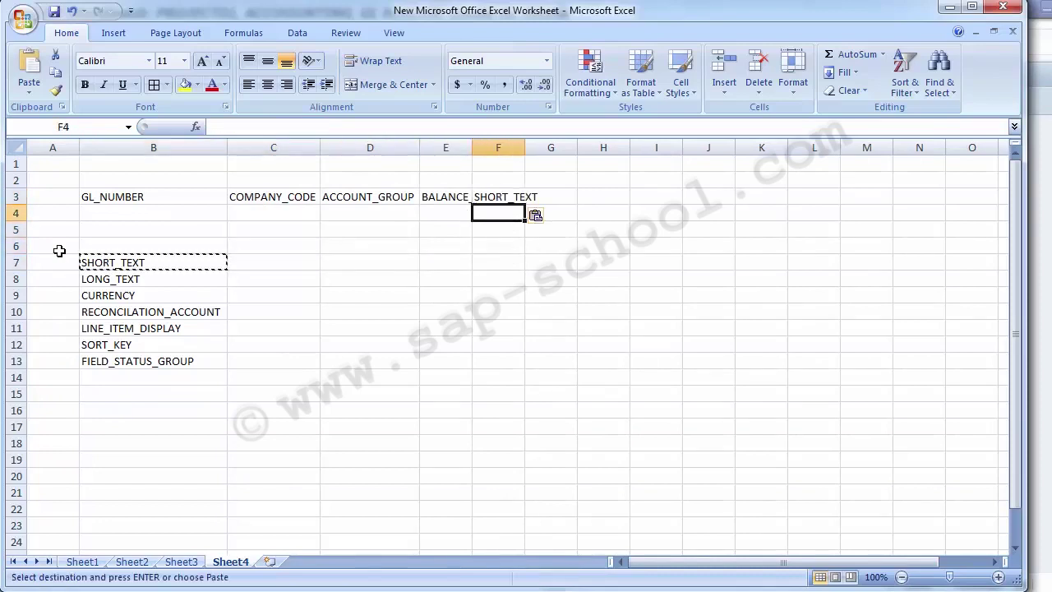
key("Left")
key("Left")
key("Left")
key("Left")
key("Down")
key("Down")
key("Down")
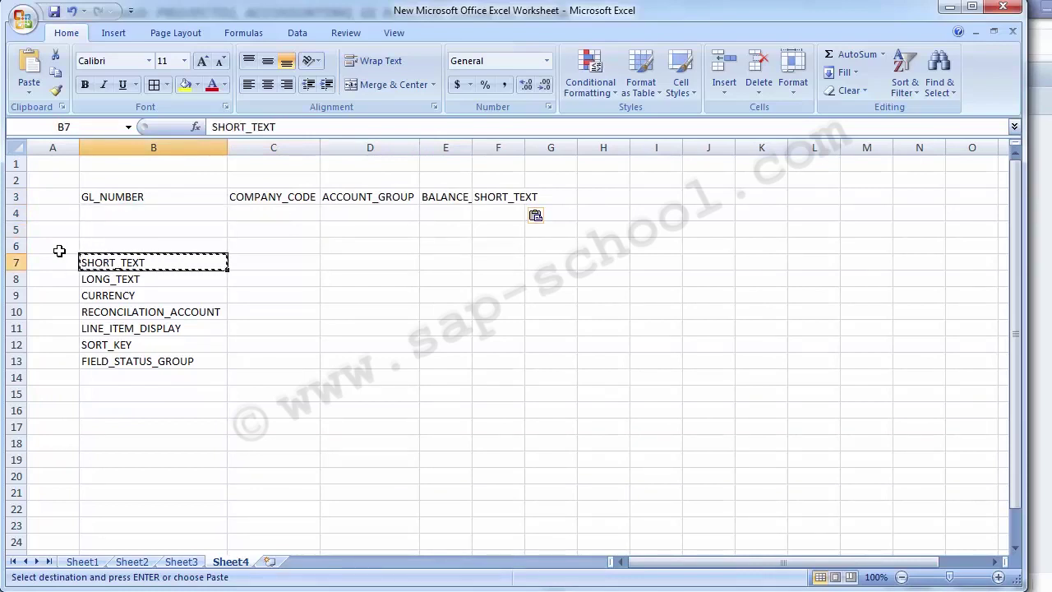
key("Delete")
- Copy LONG_TEXT from cell B8 to G3, beside SHORT_TEXT
key("Down")
key("ctrl+c")
key("Up")
key("Up")
key("Up")
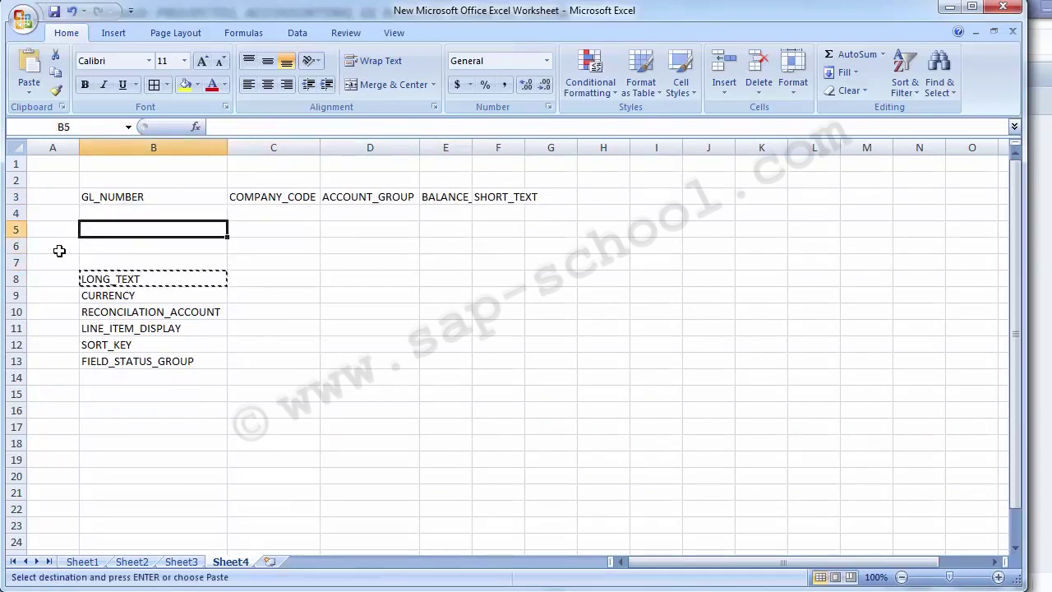
key("Right")
key("Right")
key("Right")
key("Right")
key("Right")
key("Up")
key("Up")
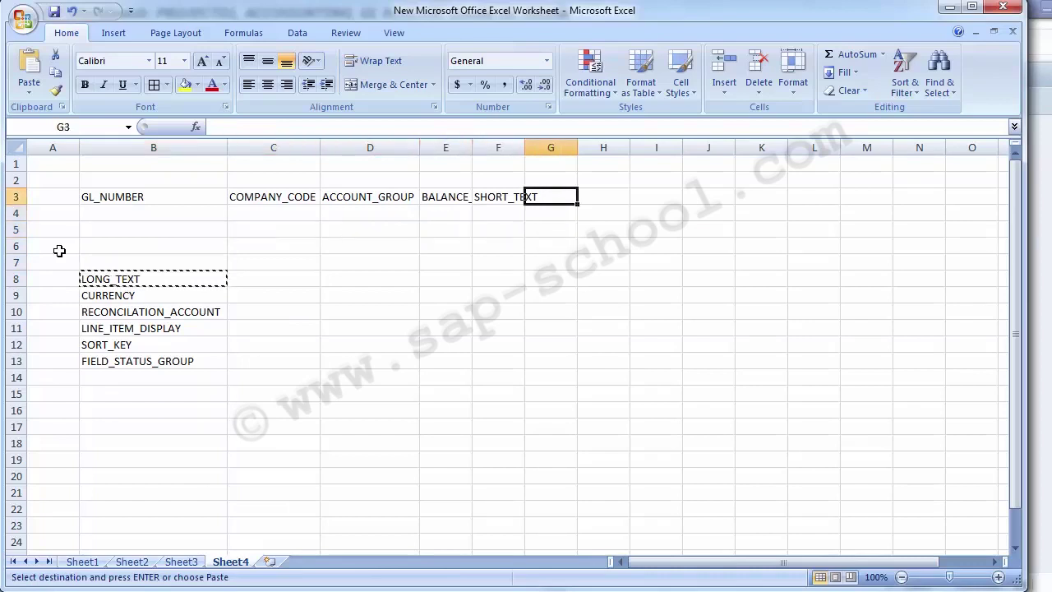
key("ctrl+v")
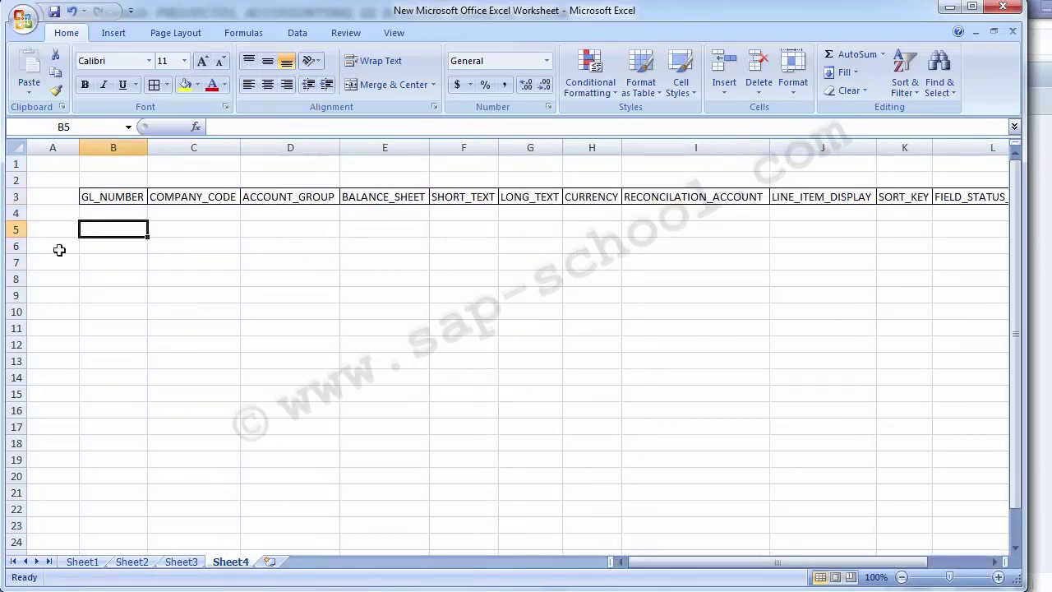
left_click(99, 196)
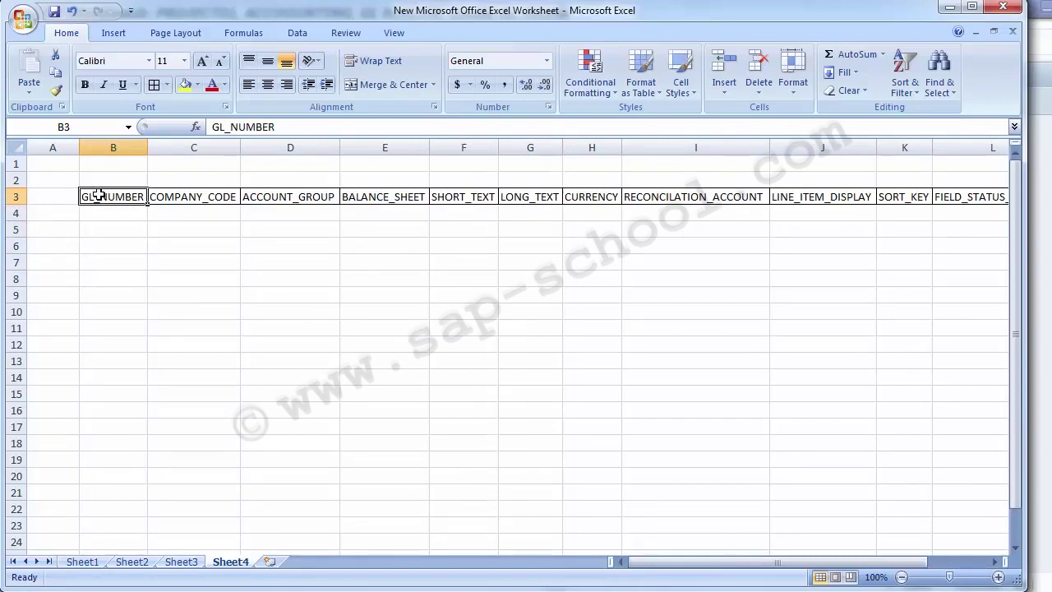
key("Down")
key("Down")
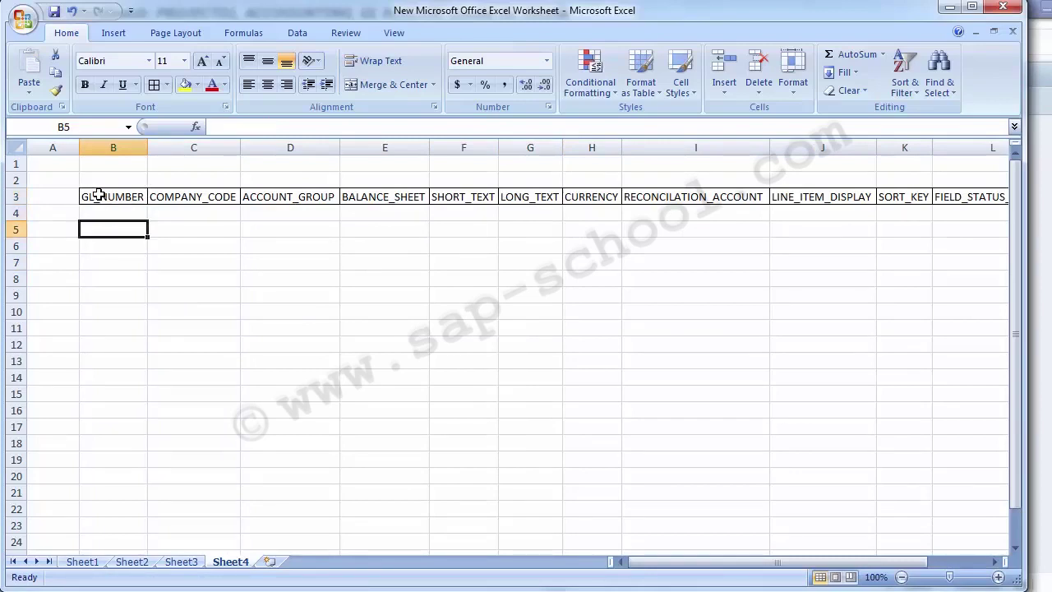
key("Up")
key("Down")
key("Up")
key("Up")
key("Down")
key("Down")
key("Down")
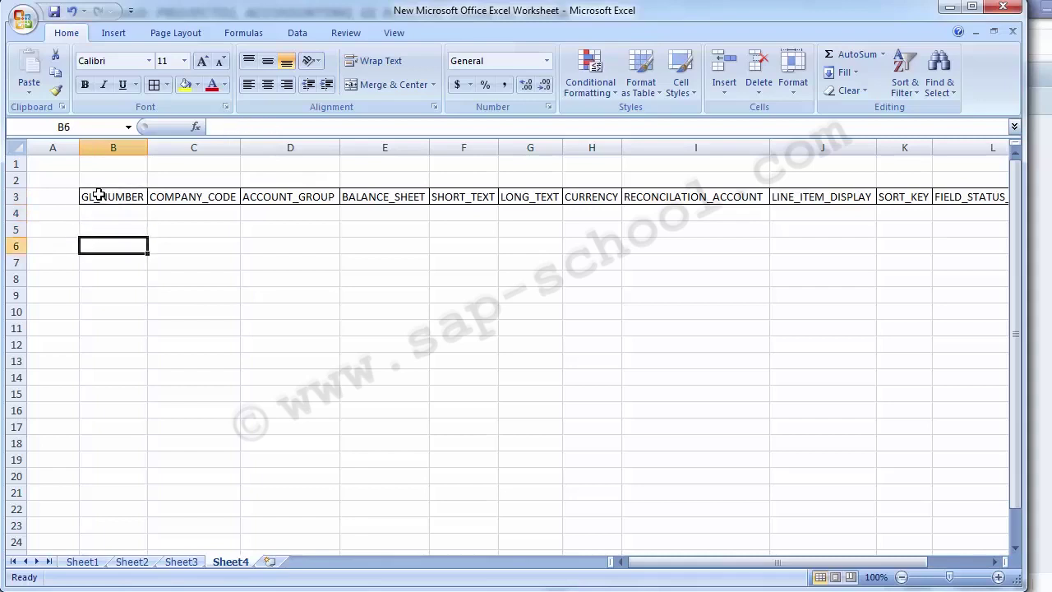
key("Up")
key("Right")
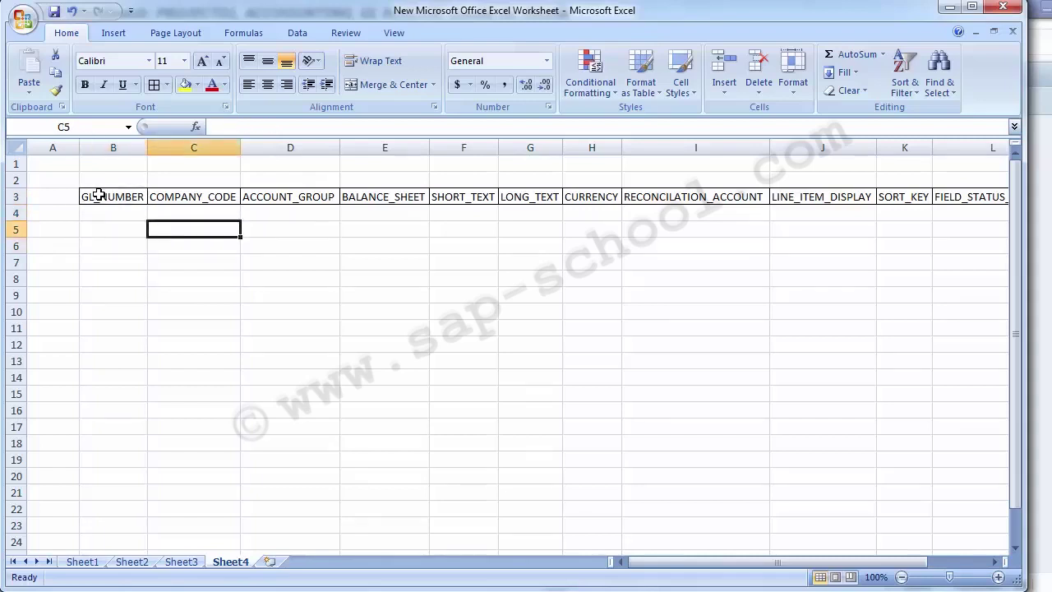
key("Right")
key("Right")
key("Right")
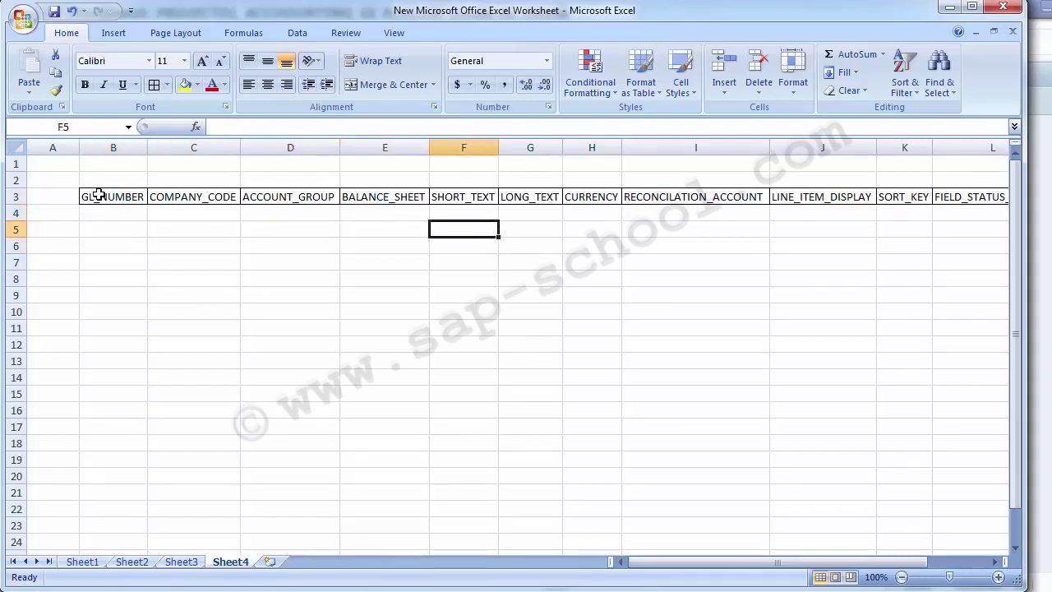
key("Left")
key("Left")
key("Left")
key("Left")
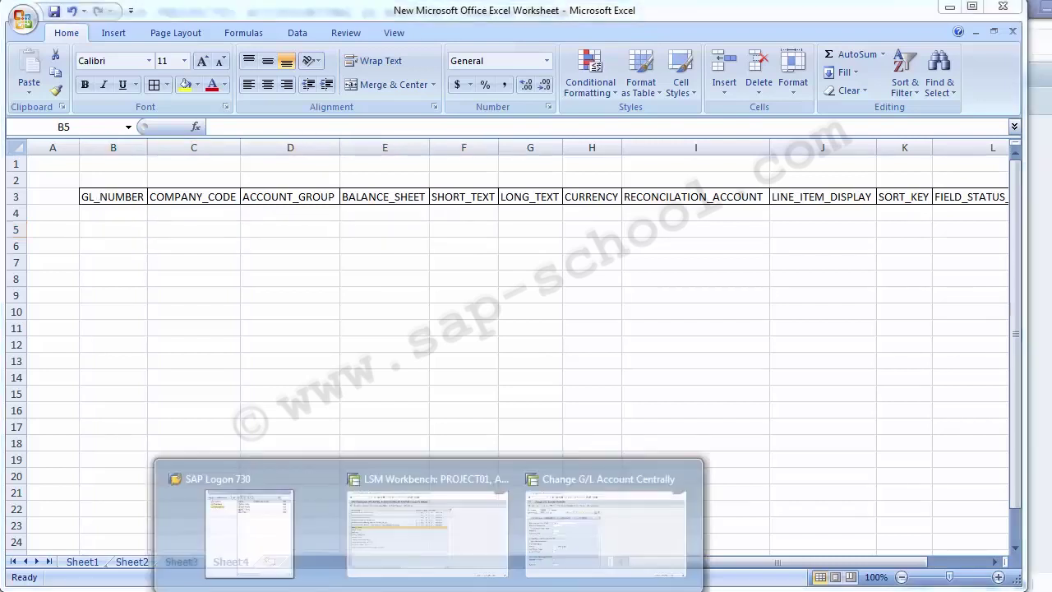
- Switch to the SAP G/L account window, restart transaction FS00 and copy the G/L account number 100000
left_click(594, 574)
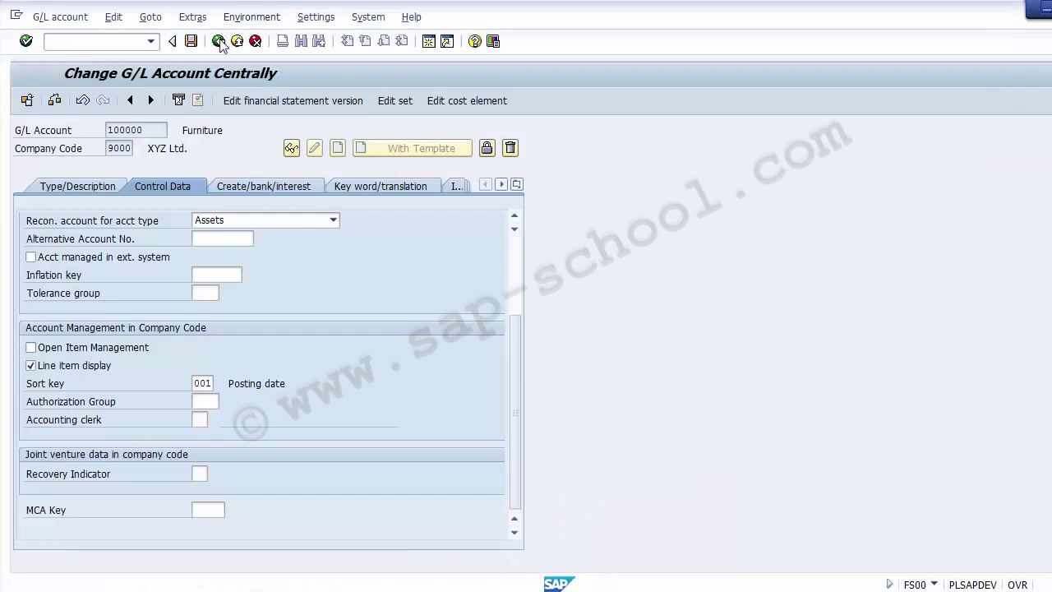
left_click(218, 41)
type("fs00")
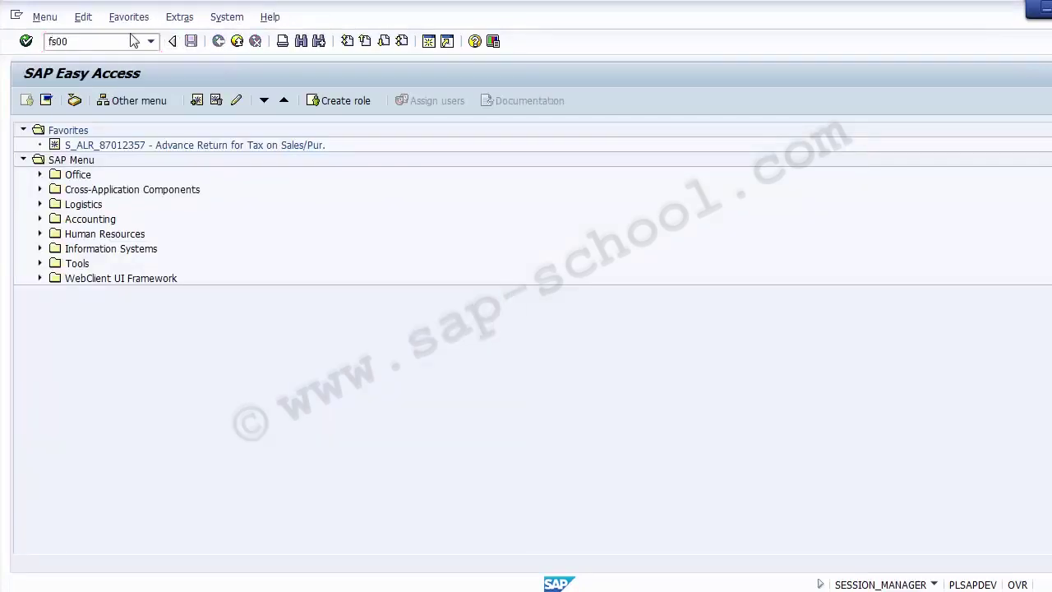
key("Return")
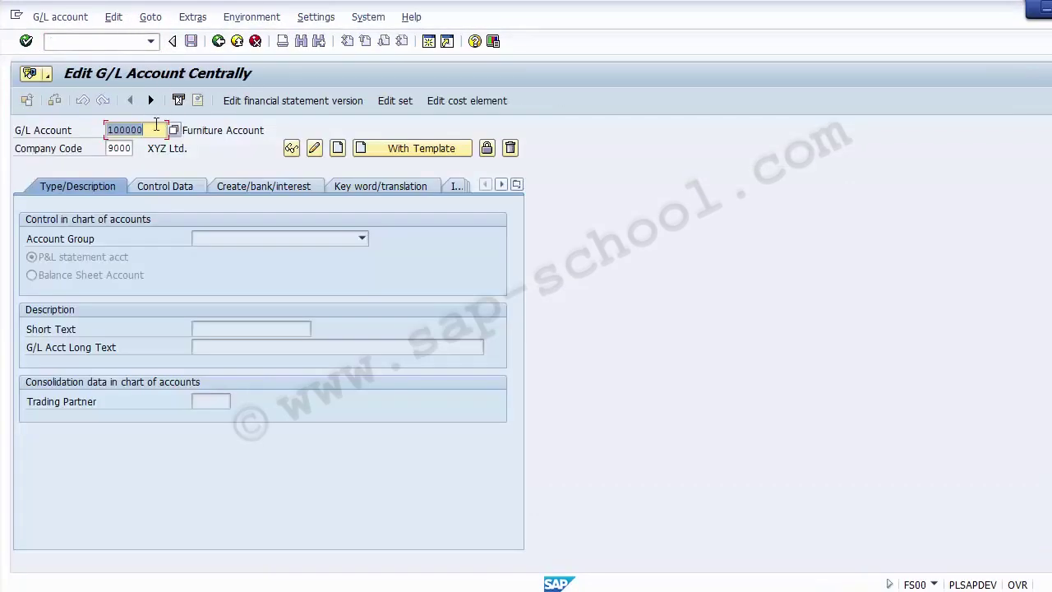
left_click(156, 128)
left_click(206, 129)
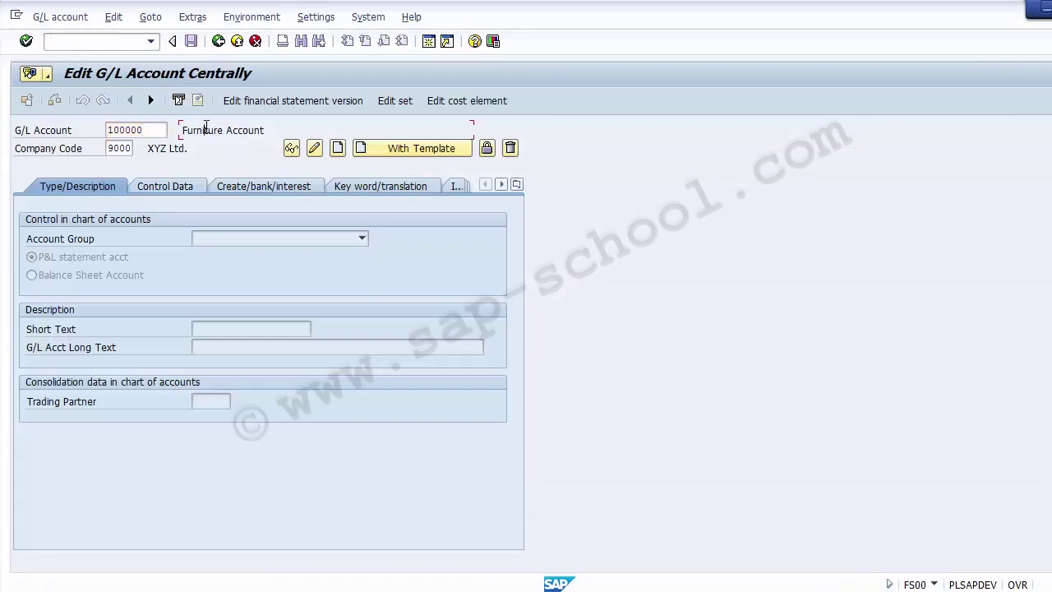
- Switch back to Excel, paste the copied G/L account number in cell B5 and change it to 100001
key("alt+Tab")
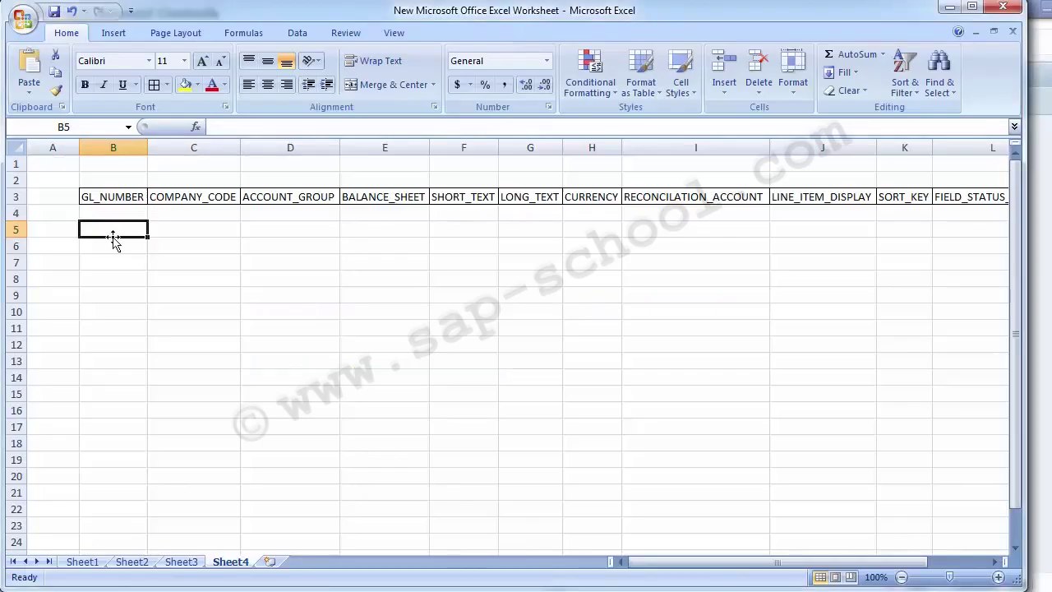
key("ctrl+v")
key("F2")
key("BackSpace")
type("1")
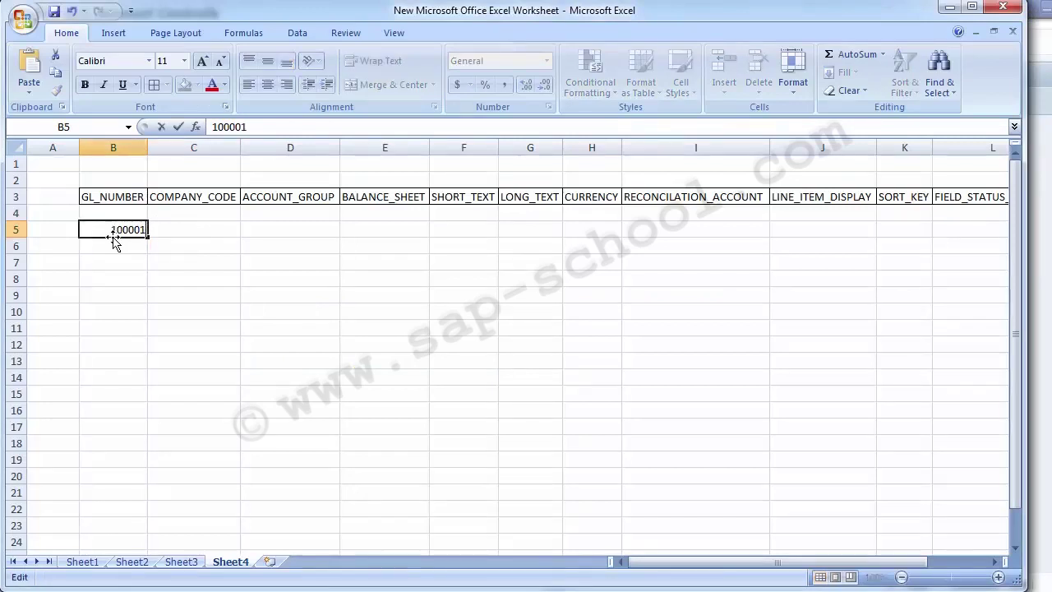
key("Return")
- Copy the GL number 100001 from cell B5 to B6
left_click(114, 238)
key("ctrl+c")
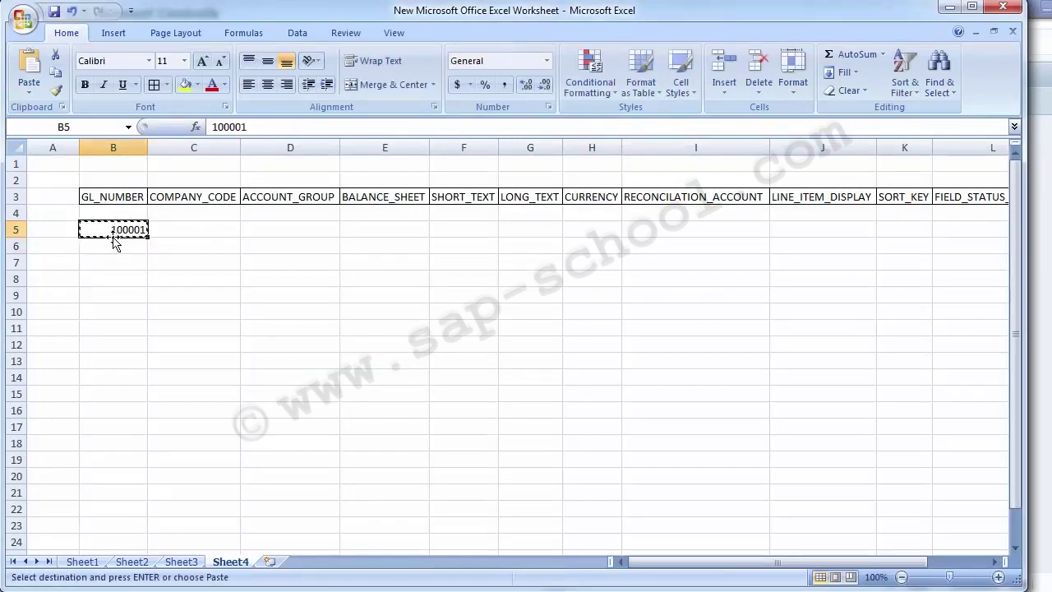
left_click(114, 242)
key("shift+Down")
key("shift+Down")
key("shift+Down")
key("shift+Down")
key("shift+Down")
key("shift+Down")
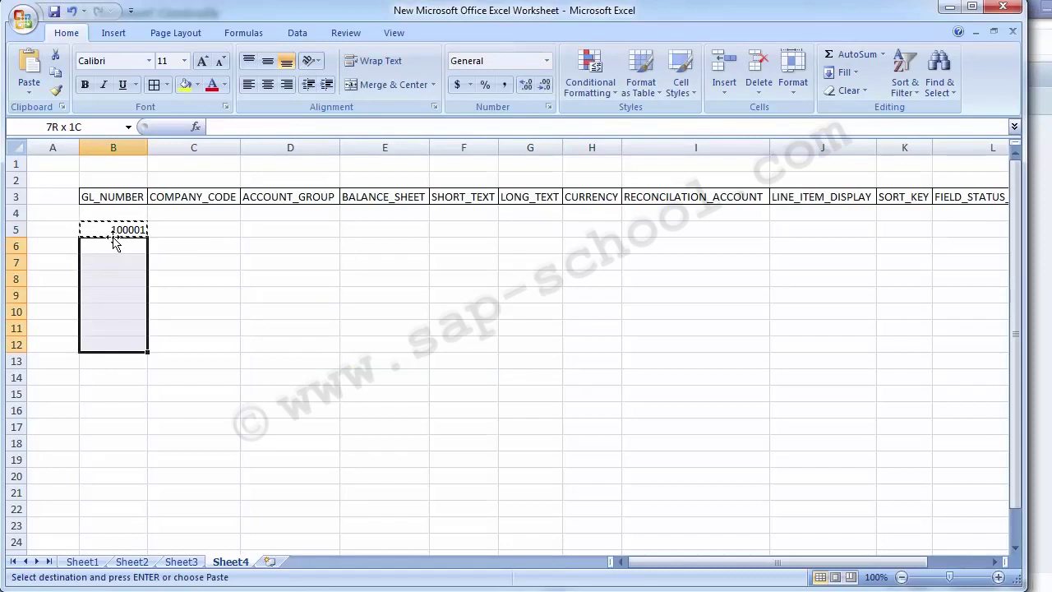
key("Up")
key("Down")
key("Up")
key("Down")
key("Return")
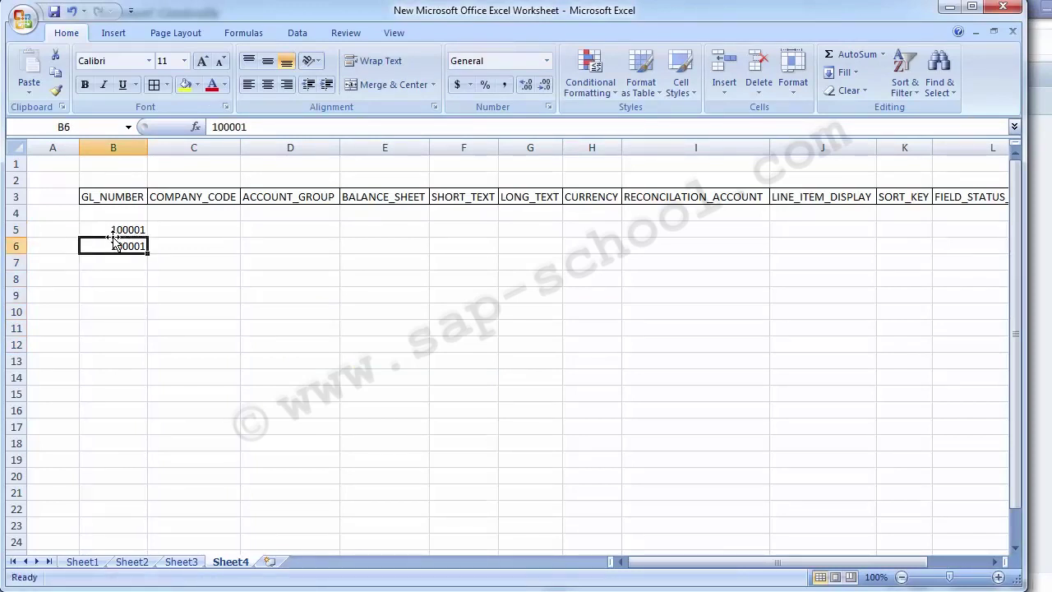
- Change the GL number in cell B6 to 100002
key("F2")
key("BackSpace")
type("2")
key("Return")
- Fill the GL number series from B5:B6 down to cell B14, ending at 100010
left_click_drag(113, 232, 148, 287)
left_click(129, 235)
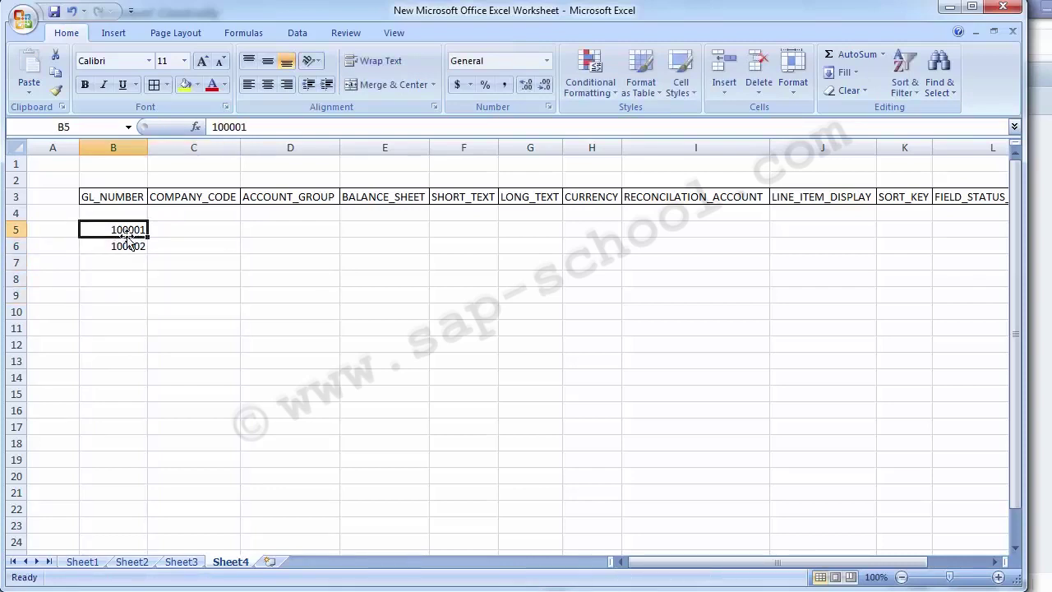
left_click_drag(129, 236, 148, 390)
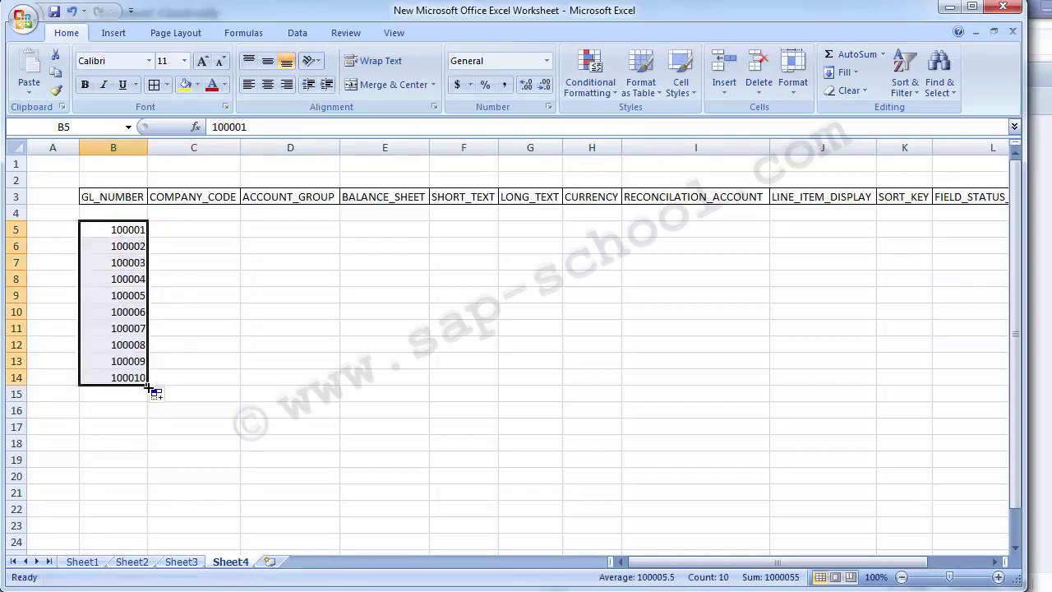
- Enter Building, Land, Plant & Machinery and Hardware in cells C5 to C8 beside the first four GL numbers
left_click(184, 232)
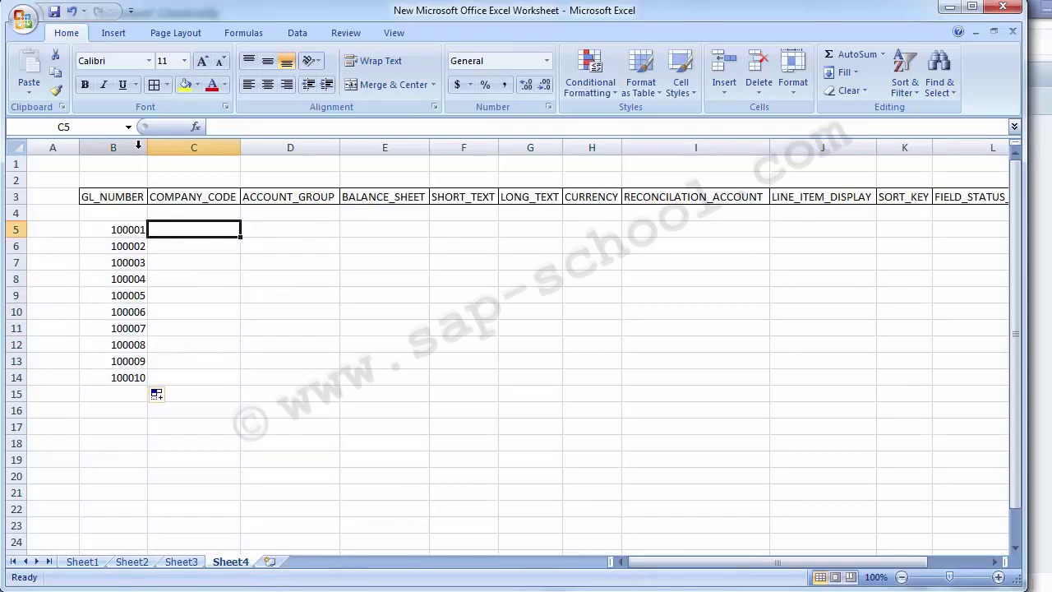
left_click_drag(134, 230, 123, 380)
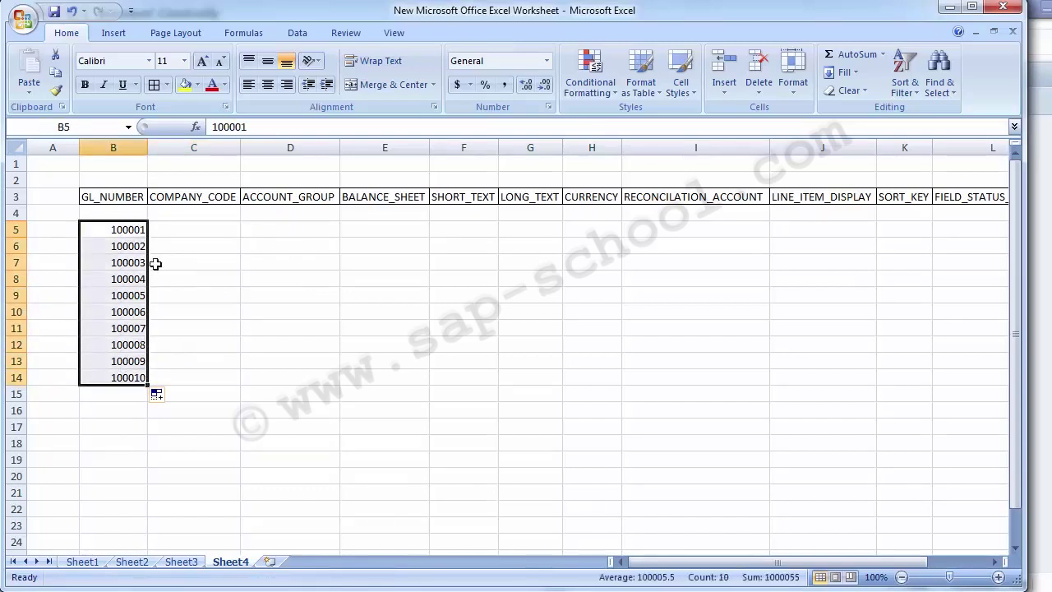
left_click(181, 229)
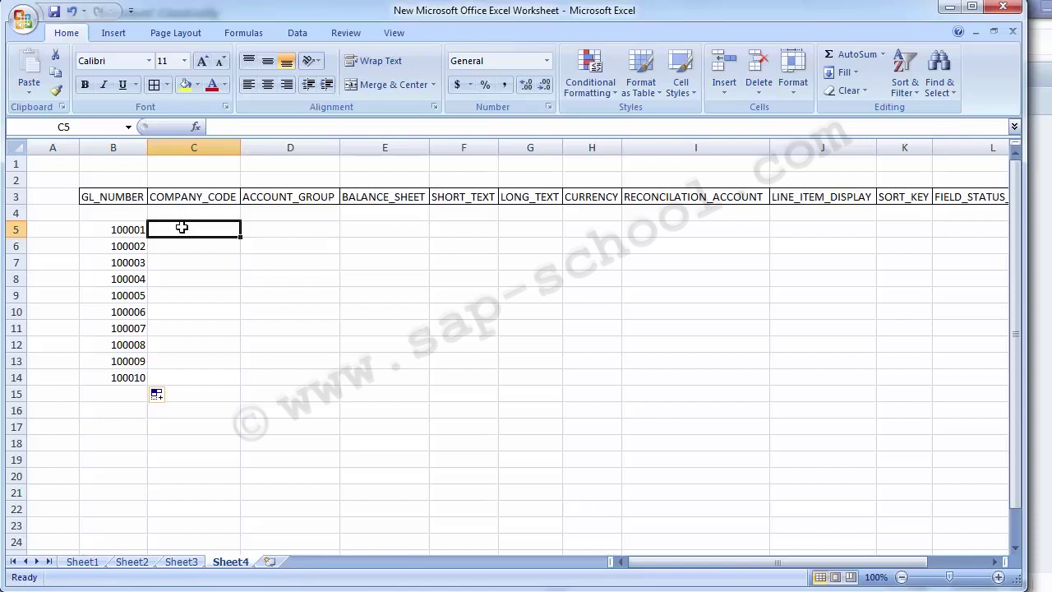
key("Left")
key("Right")
type("Building")
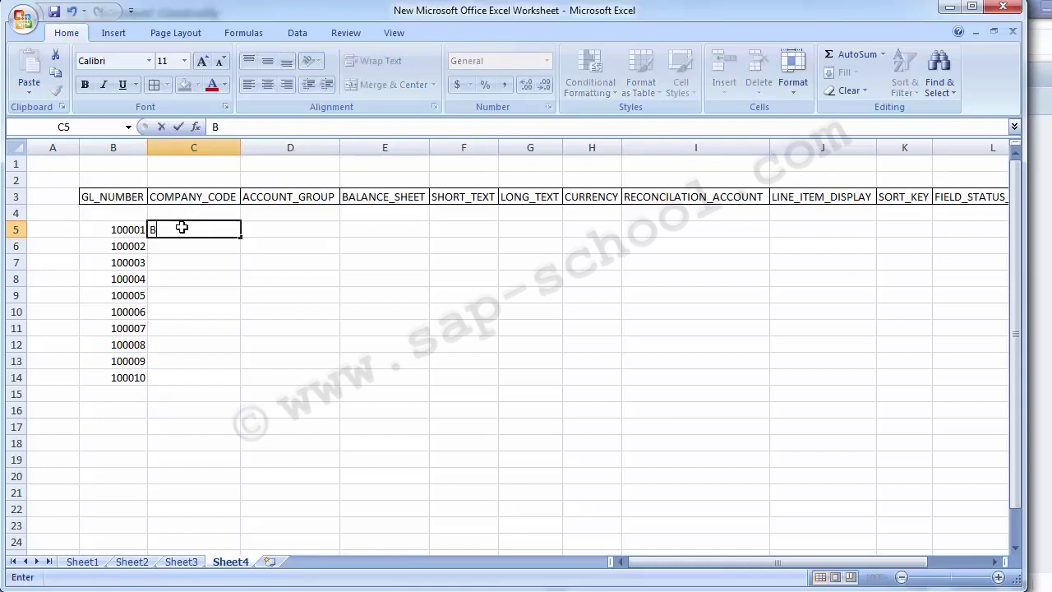
key("Return")
type("Land")
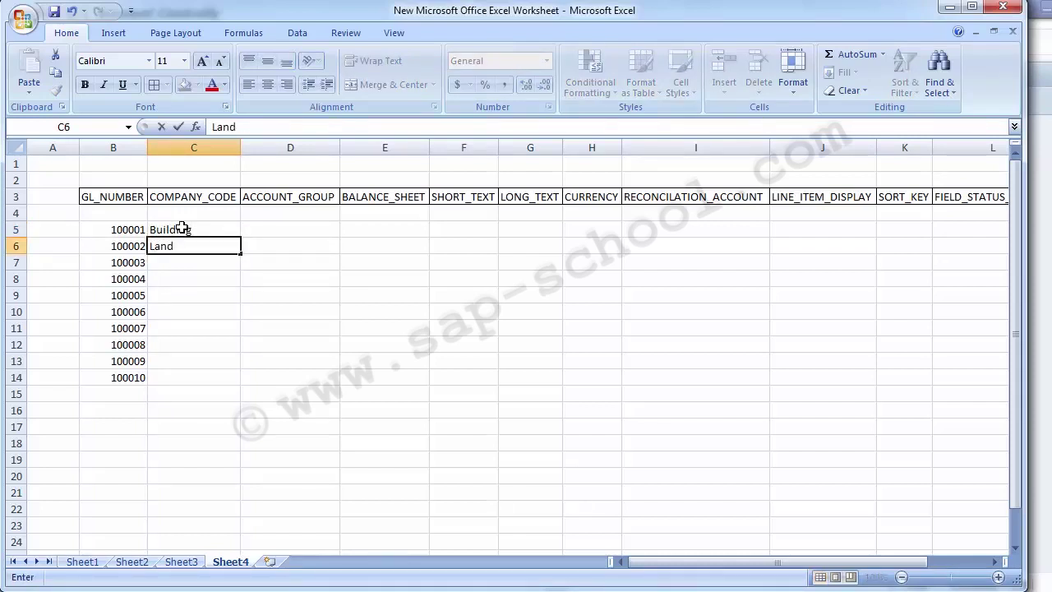
key("Return")
type("Plant")
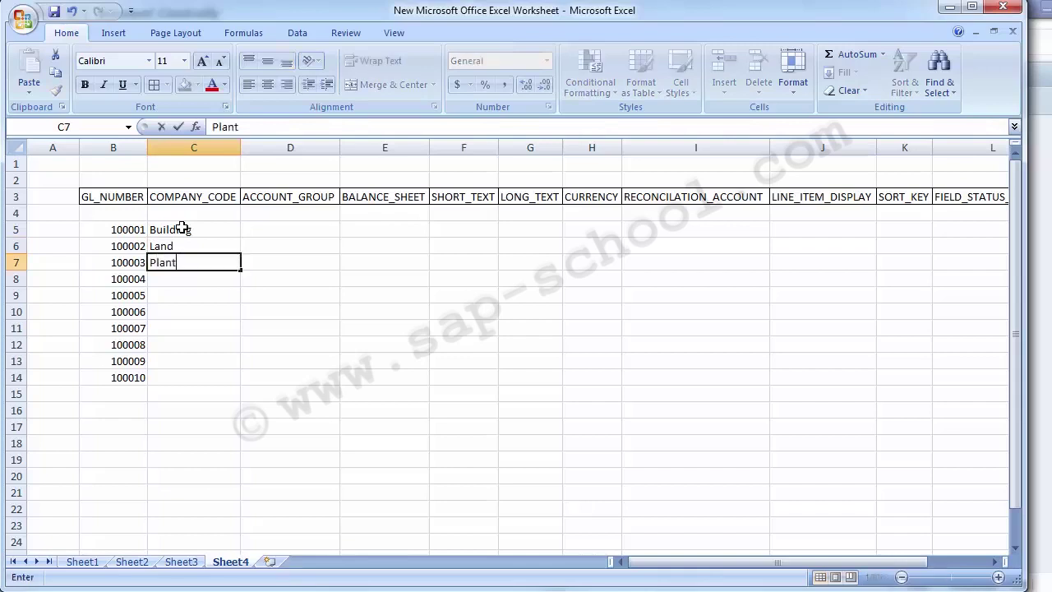
type(" & MAchinery")
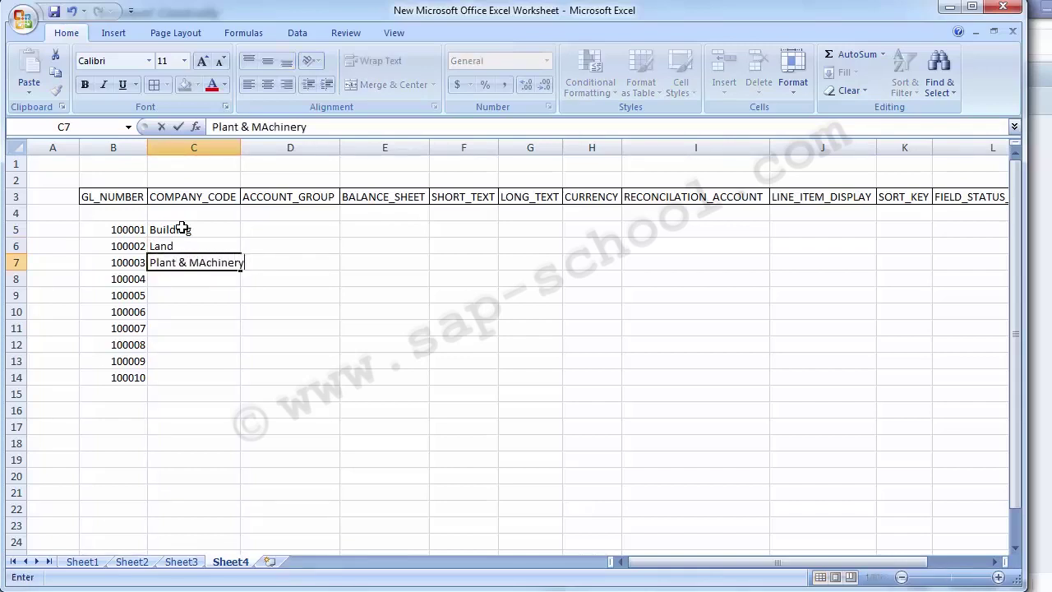
key("Return")
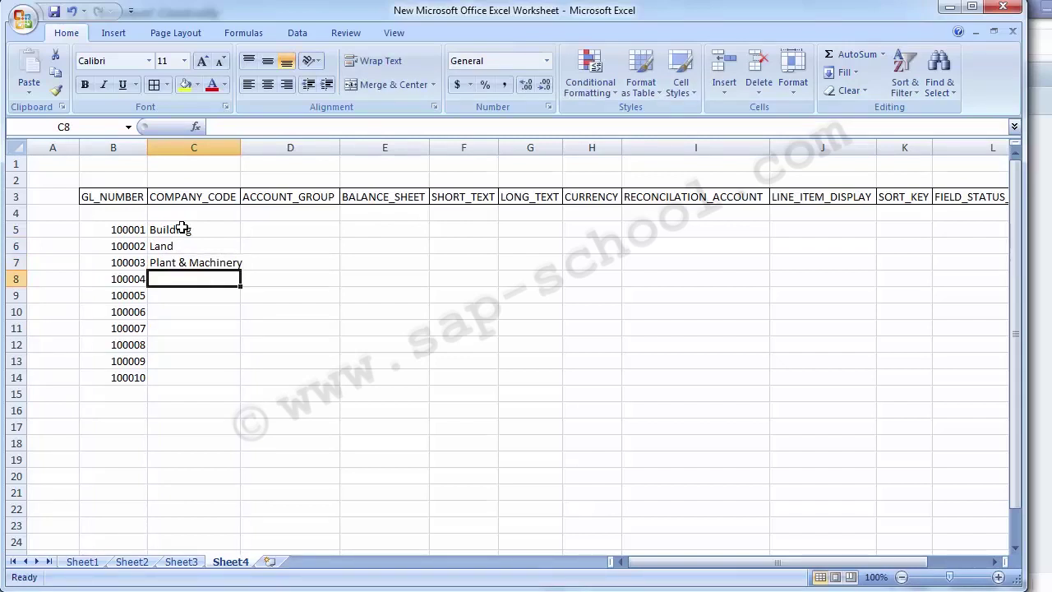
type("Hardware")
key("Return")
type("Soft")
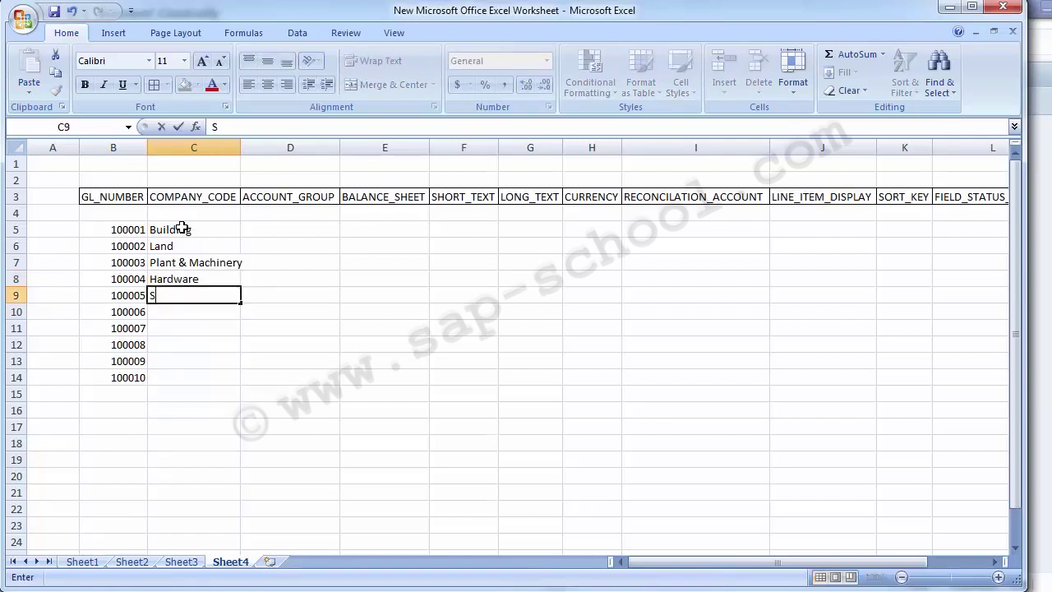
key("BackSpace")
key("BackSpace")
key("BackSpace")
key("BackSpace")
- Extend the description in cell C8 to Hardware & Software
key("Up")
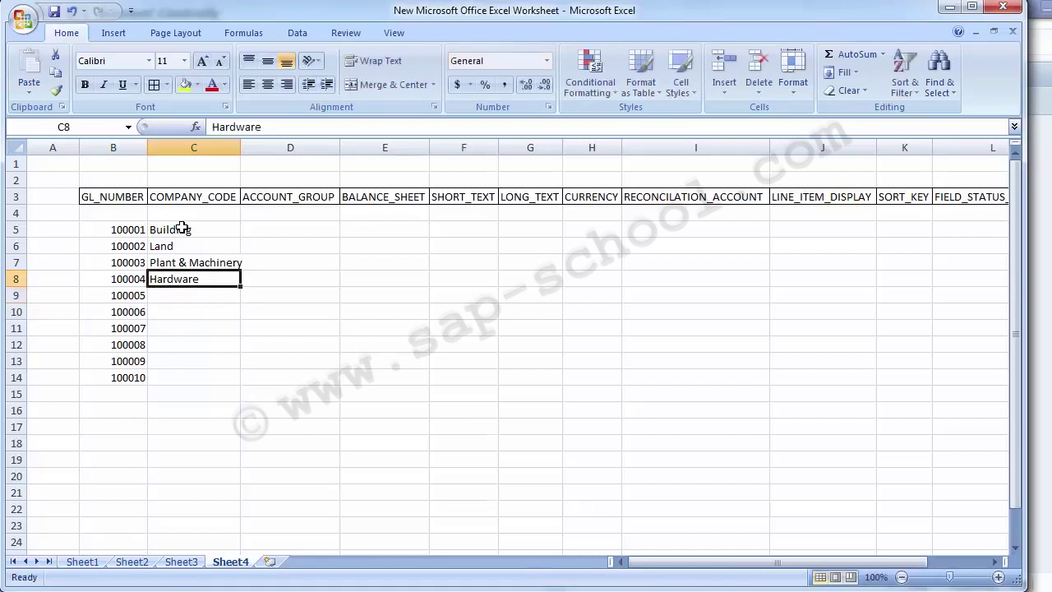
left_click(277, 126)
type("&")
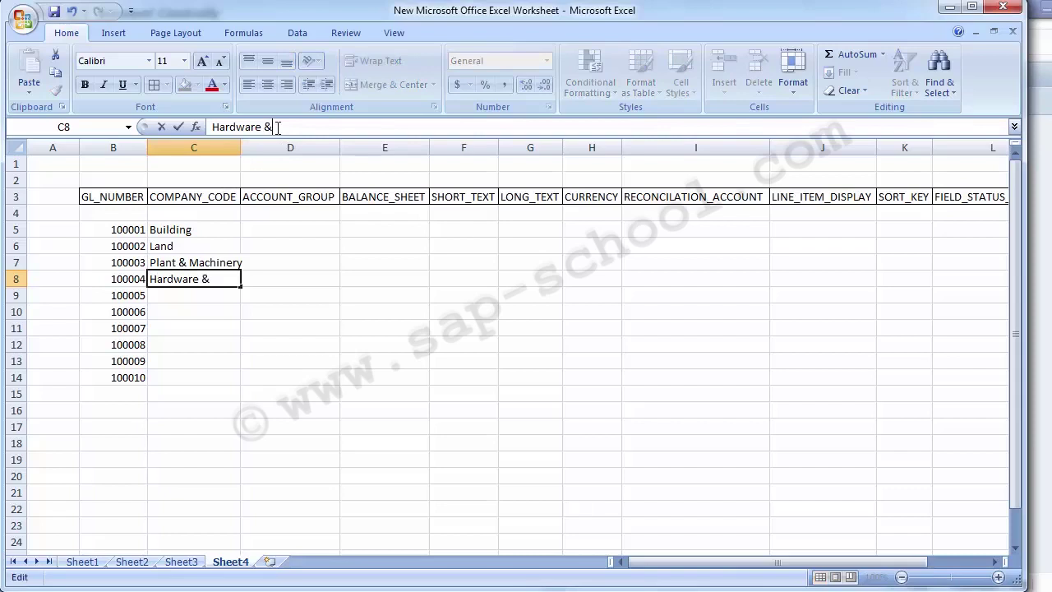
type(" Software")
key("Return")
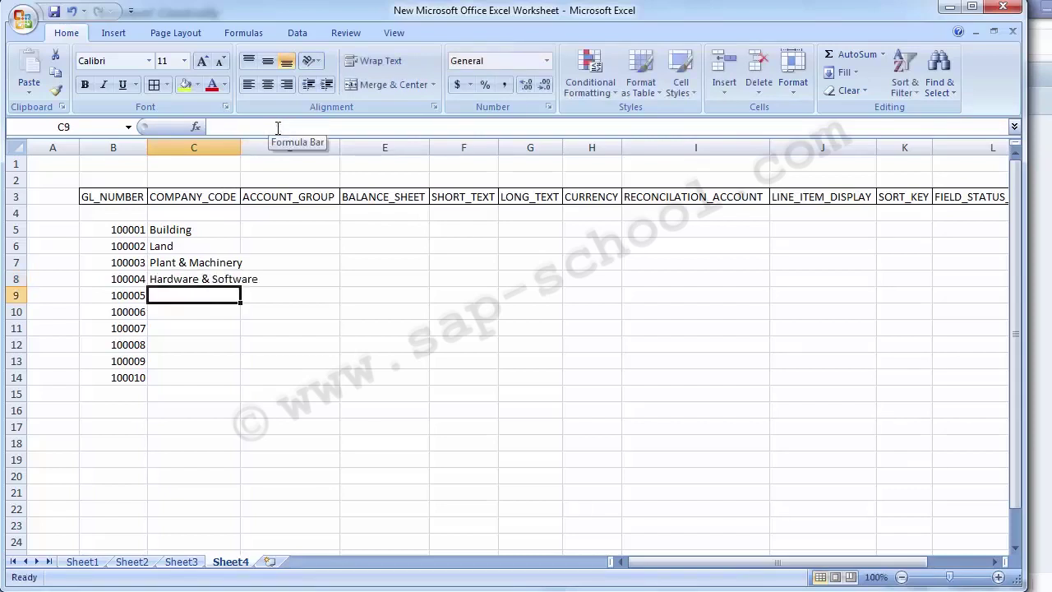
- Enter Vehicles in C9 and Furniture & Fixture in C10, and clear the surplus GL numbers in B11:B14
type("Vehicles")
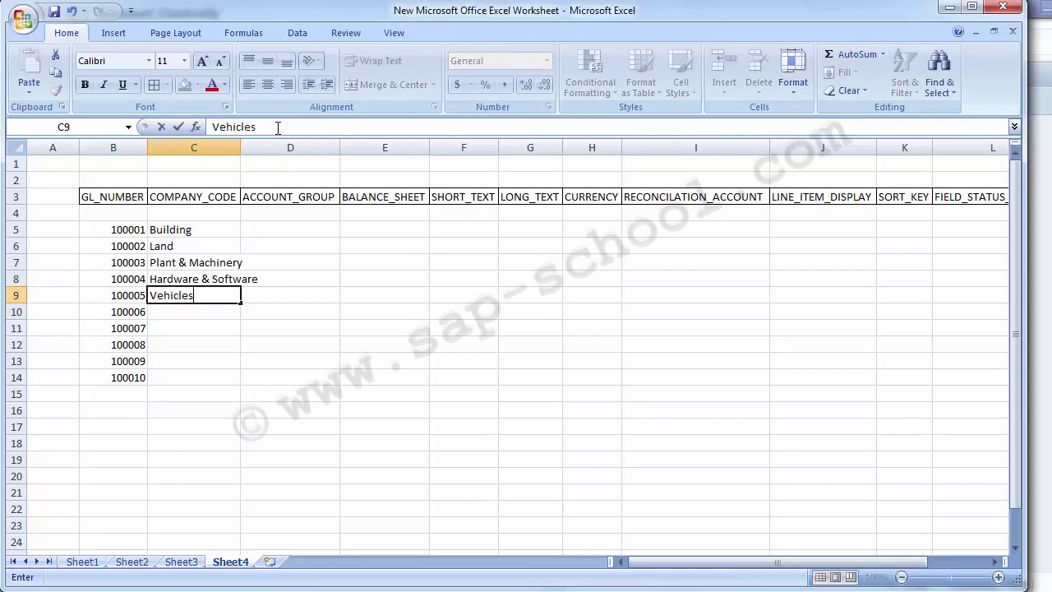
key("Return")
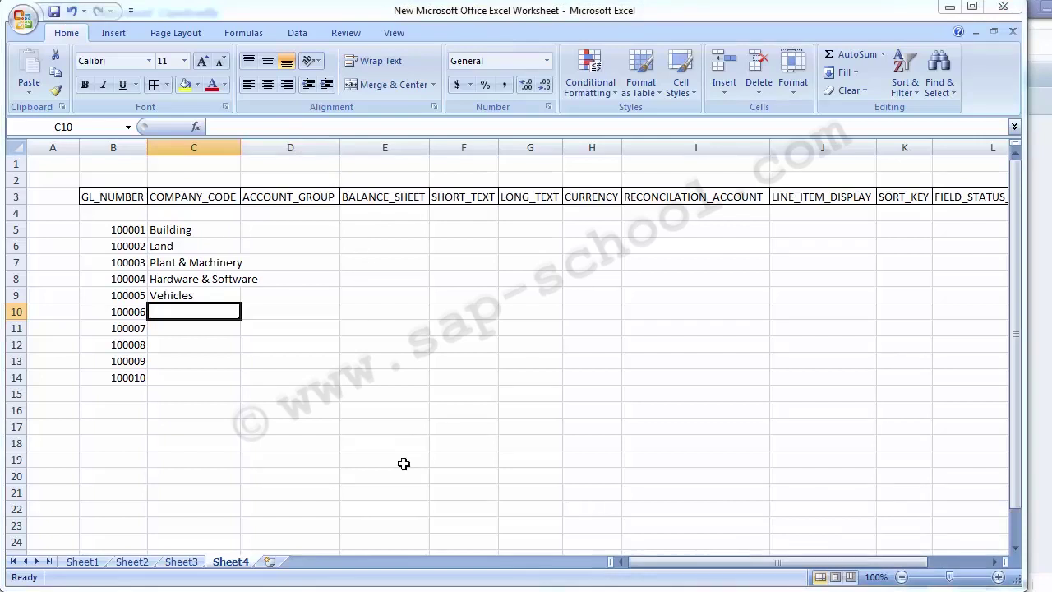
type("Furniture & Fixture")
key("Tab")
key("Left")
key("Up")
key("Up")
key("Up")
key("Up")
key("Up")
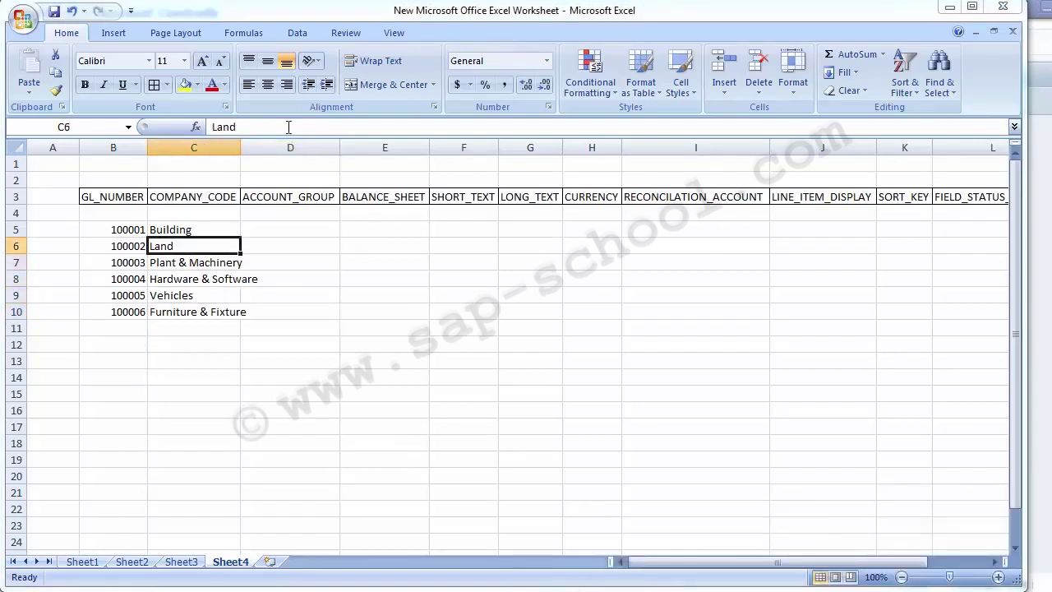
key("Left")
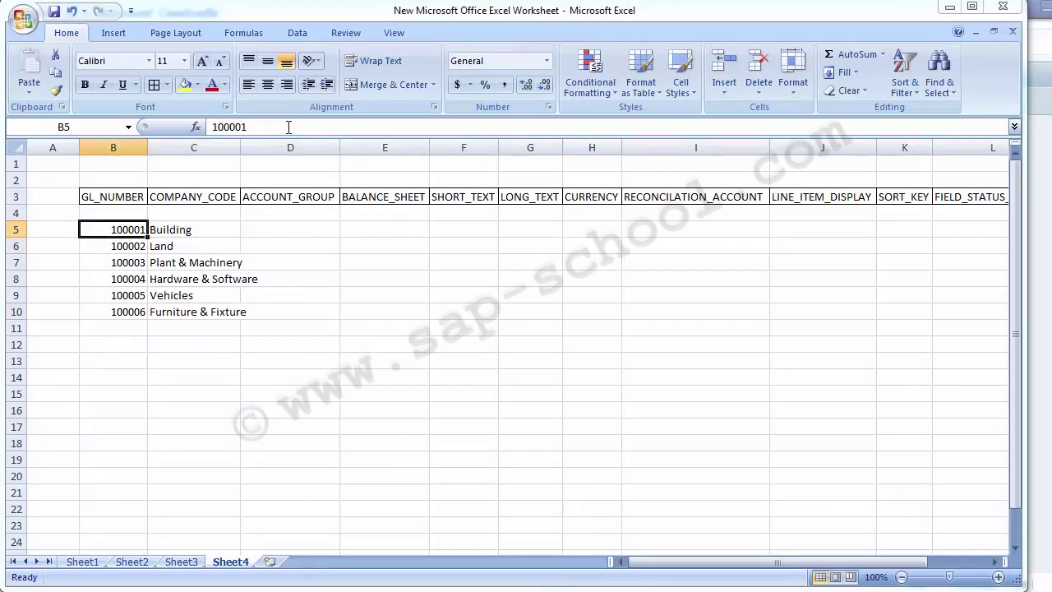
key("Right")
key("Down")
key("Down")
key("Down")
key("Down")
key("Up")
key("Up")
key("Up")
key("Up")
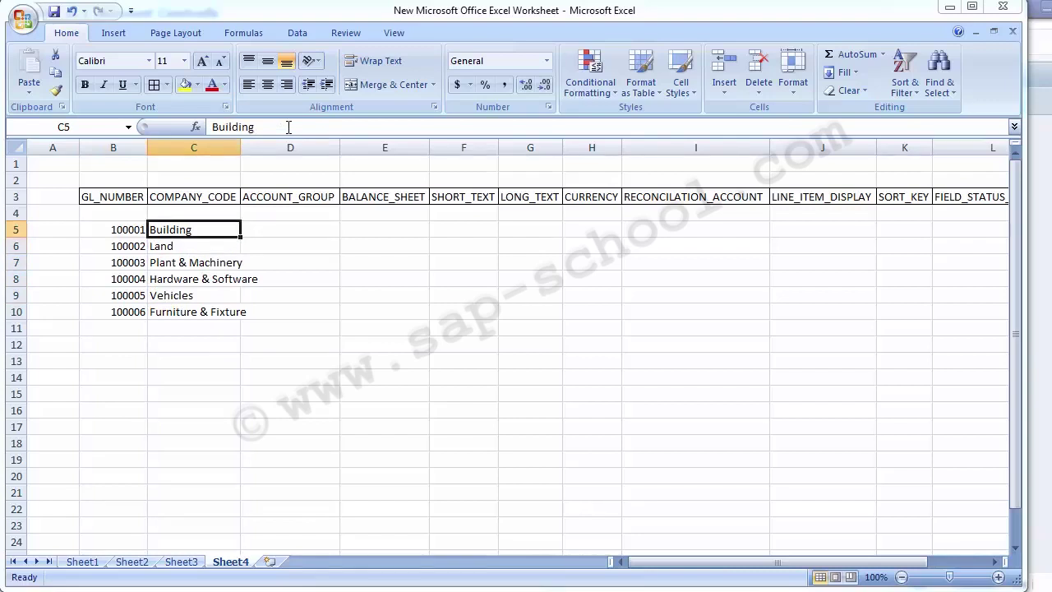
- Enter account group 1000 in cell D5 and copy it to D6:D10
key("Right")
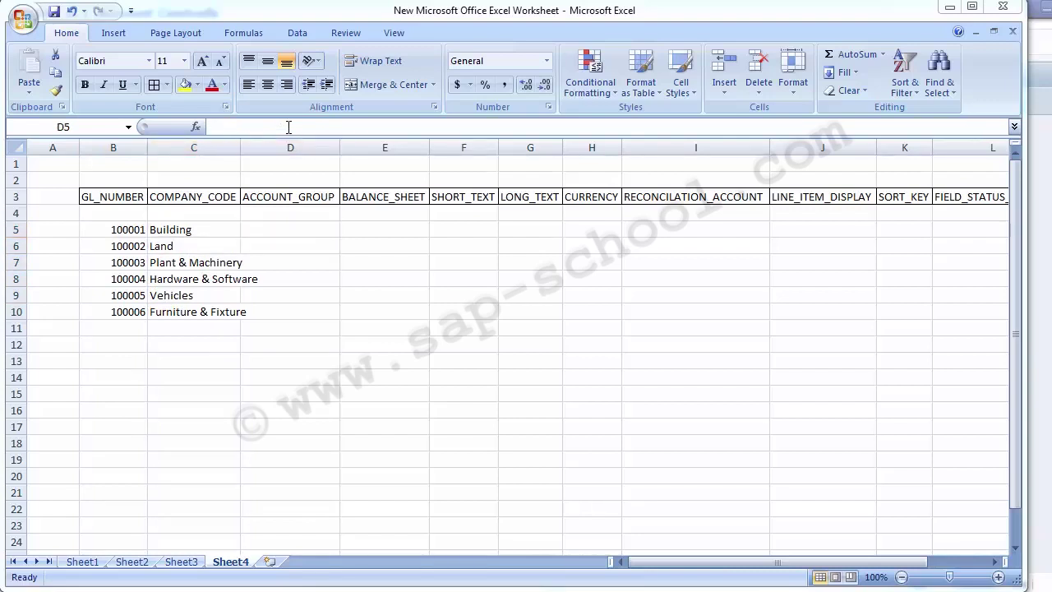
type("1000")
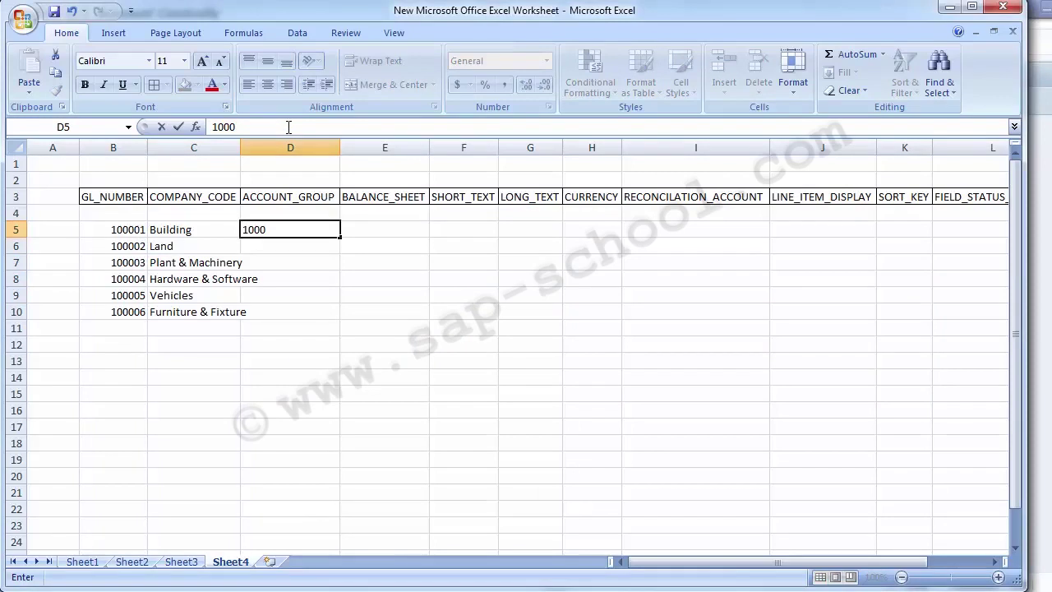
key("Return")
key("Up")
key("ctrl+c")
key("Down")
key("shift+Down")
key("shift+Down")
key("shift+Down")
key("shift+Down")
key("Return")
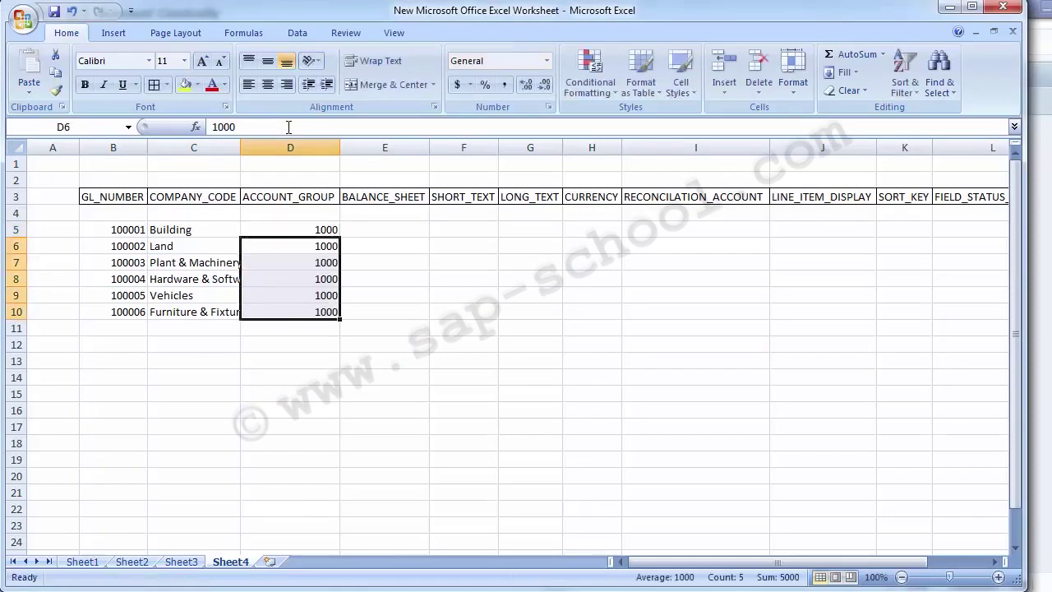
- Enter the balance sheet indicator X in cell E5 and copy it to E6:E10
key("Right")
key("Up")
type("X")
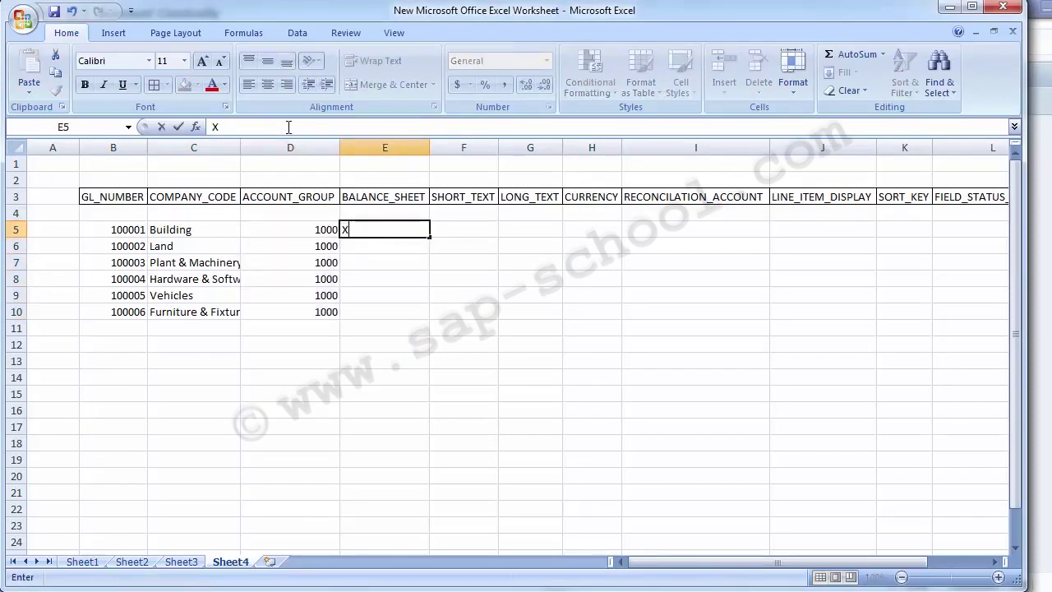
key("Return")
key("Up")
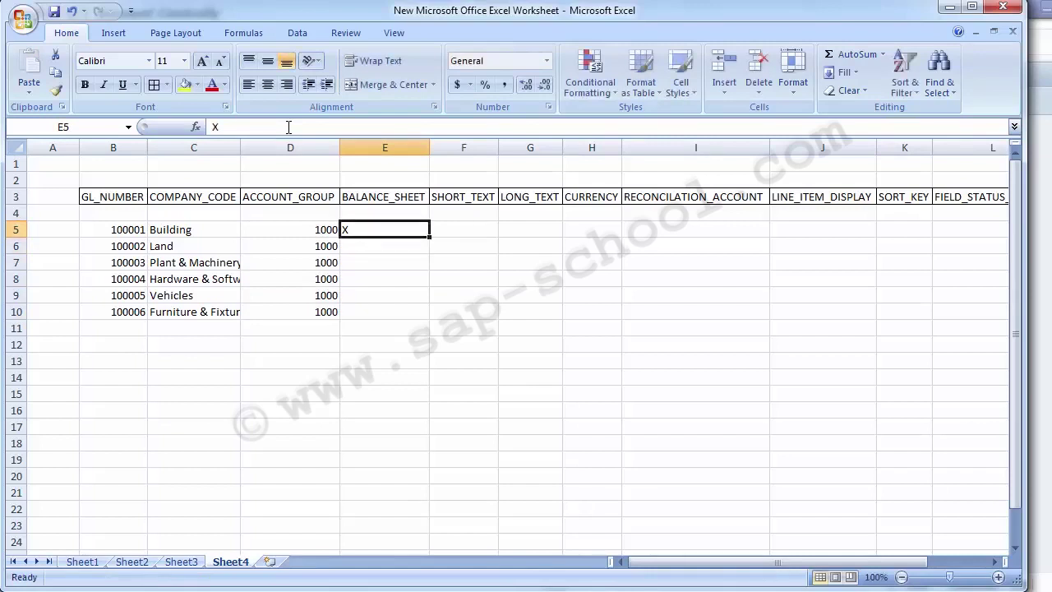
key("ctrl+c")
key("Down")
key("shift+Down")
key("shift+Down")
key("shift+Down")
key("shift+Down")
key("Return")
- Copy the account descriptions from C5:C10 into the SHORT_TEXT column, starting at cell F5
key("Right")
key("Up")
key("Left")
key("Left")
key("Left")
key("shift+Down")
key("shift+Down")
key("shift+Down")
key("shift+Down")
key("shift+Down")
key("ctrl+c")
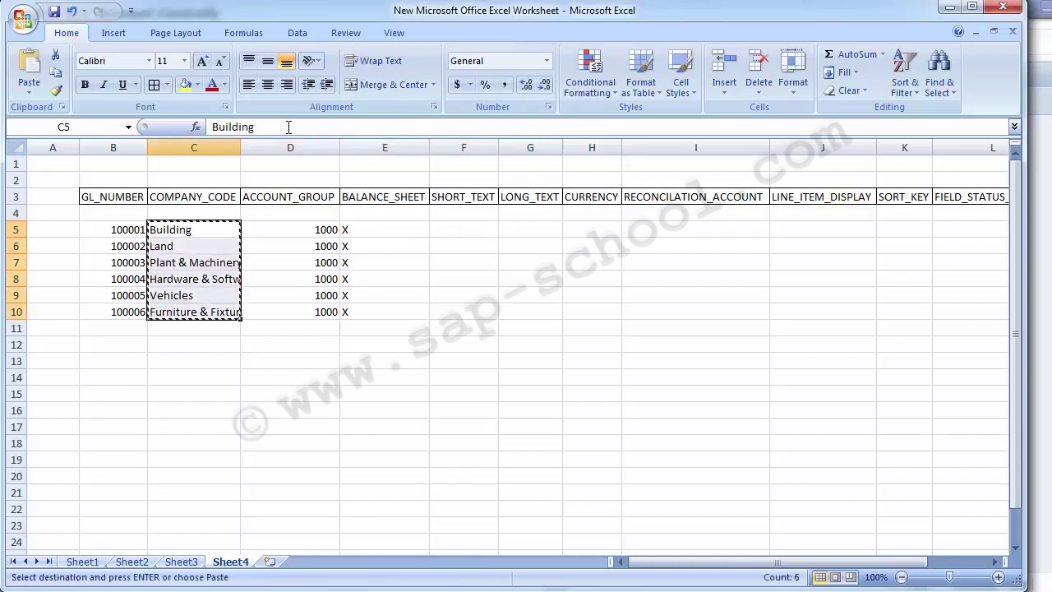
key("Right")
key("Right")
key("Right")
key("ctrl+v")
- Copy the short texts from F5:F10 into the LONG_TEXT column, starting at cell G5
key("Right")
key("Left")
key("shift+Down")
key("shift+Down")
key("shift+Down")
key("shift+Down")
key("shift+Down")
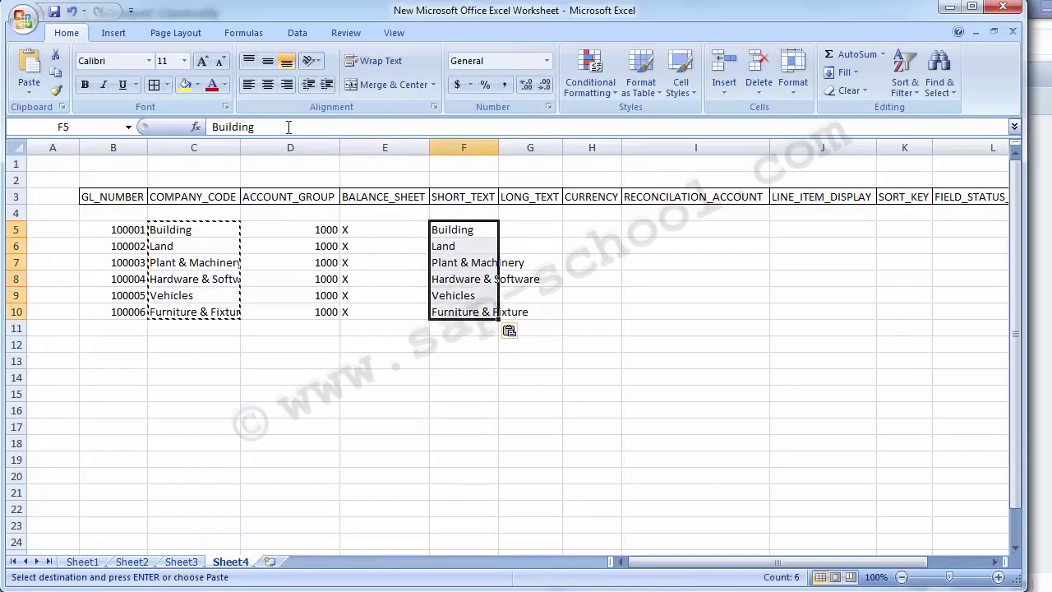
key("ctrl+c")
key("Right")
key("Return")
key("Right")
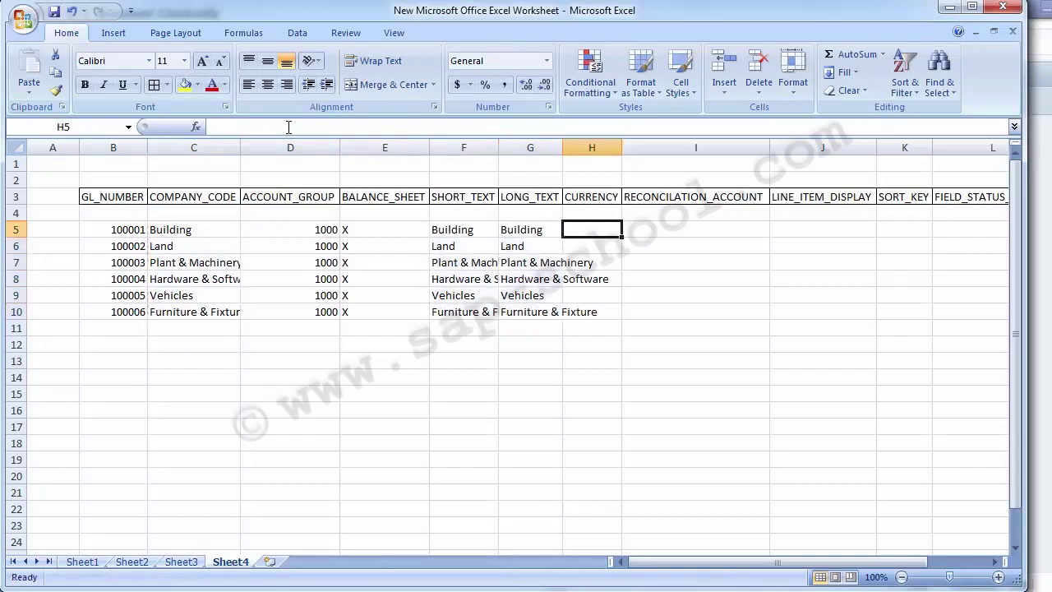
- Replace the description in COMPANY_CODE cell C5 with 1000
key("Left")
key("Left")
key("Left")
key("Left")
key("Left")
key("Down")
key("shift+Down")
key("shift+Down")
key("Up")
type("1000")
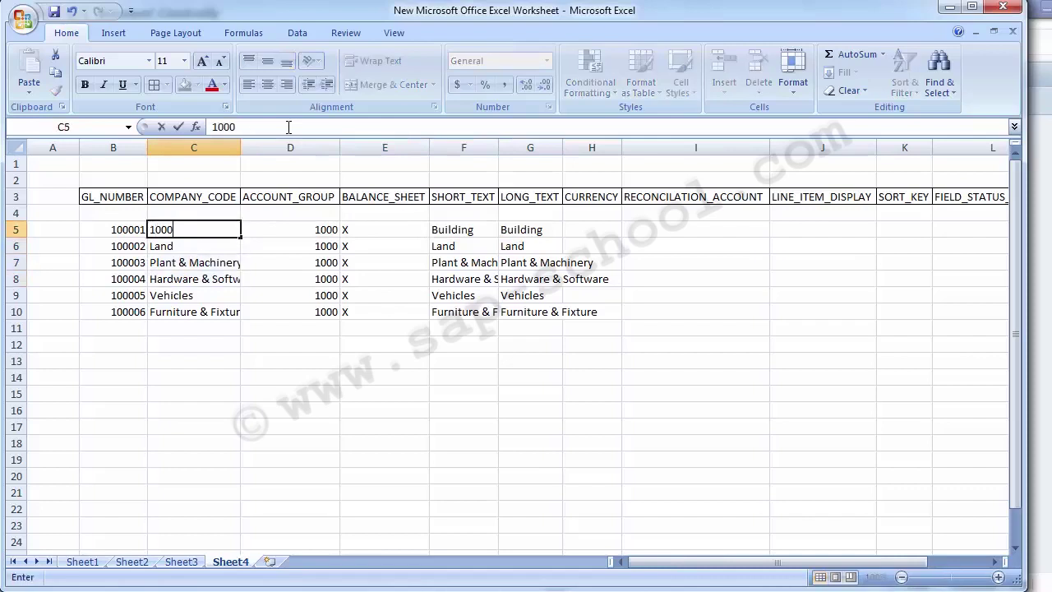
key("Return")
- Copy company code 1000 from C5 over the descriptions in C6:C10 and select the first CURRENCY cell, H5
key("Up")
key("ctrl+c")
key("Down")
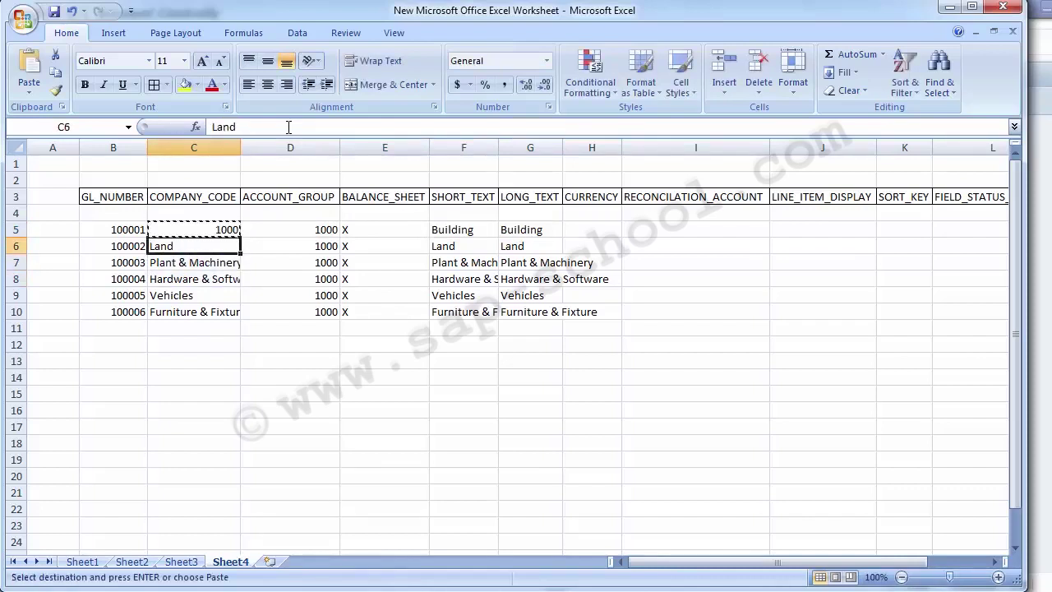
key("shift+Down")
key("shift+Down")
key("shift+Down")
key("shift+Down")
key("Return")
key("Right")
key("Right")
key("Right")
key("Right")
key("Right")
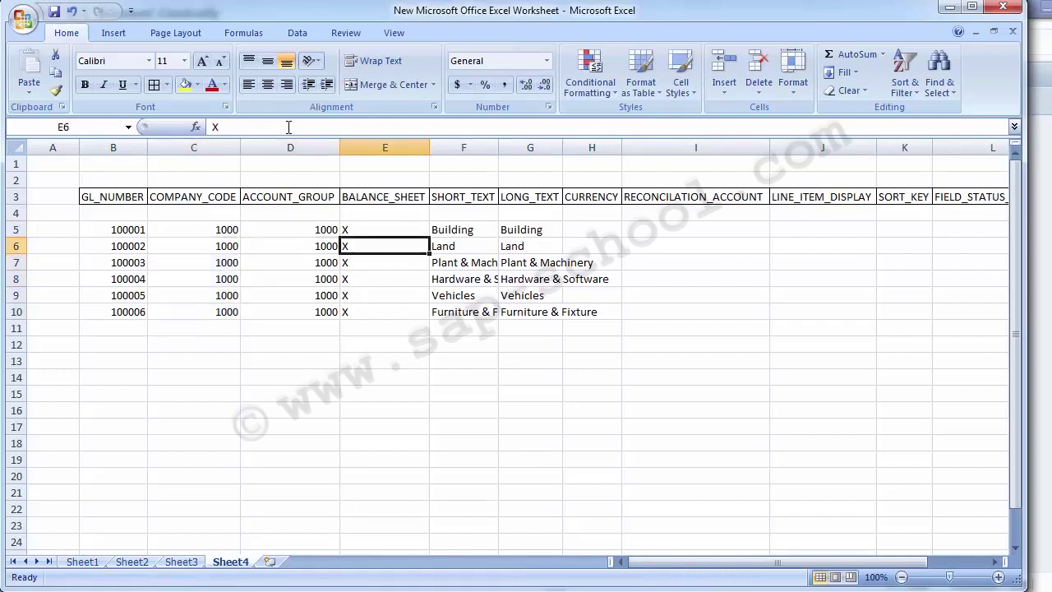
key("Up")
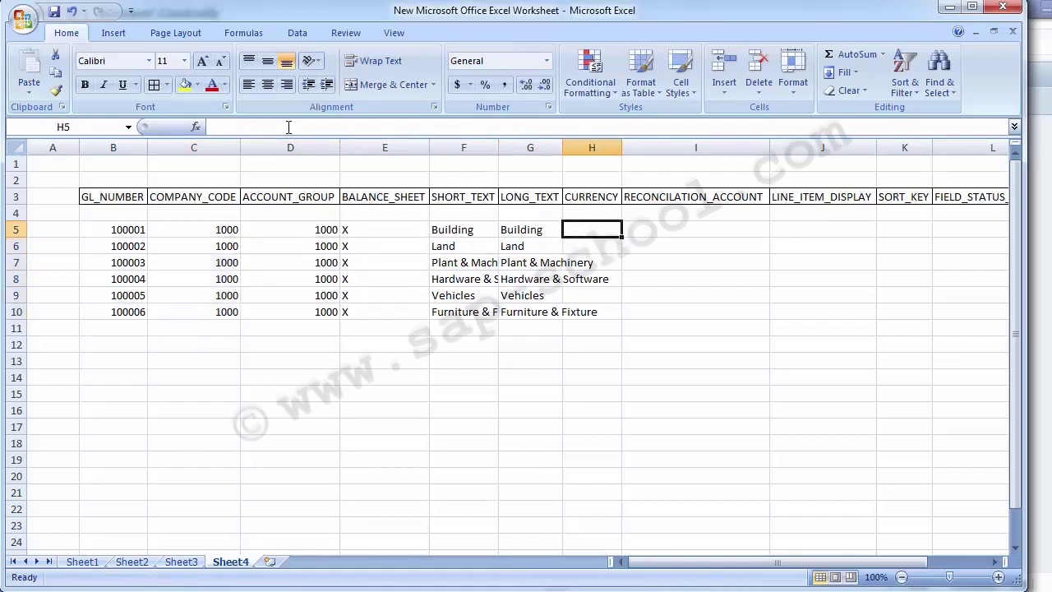
type("USD")
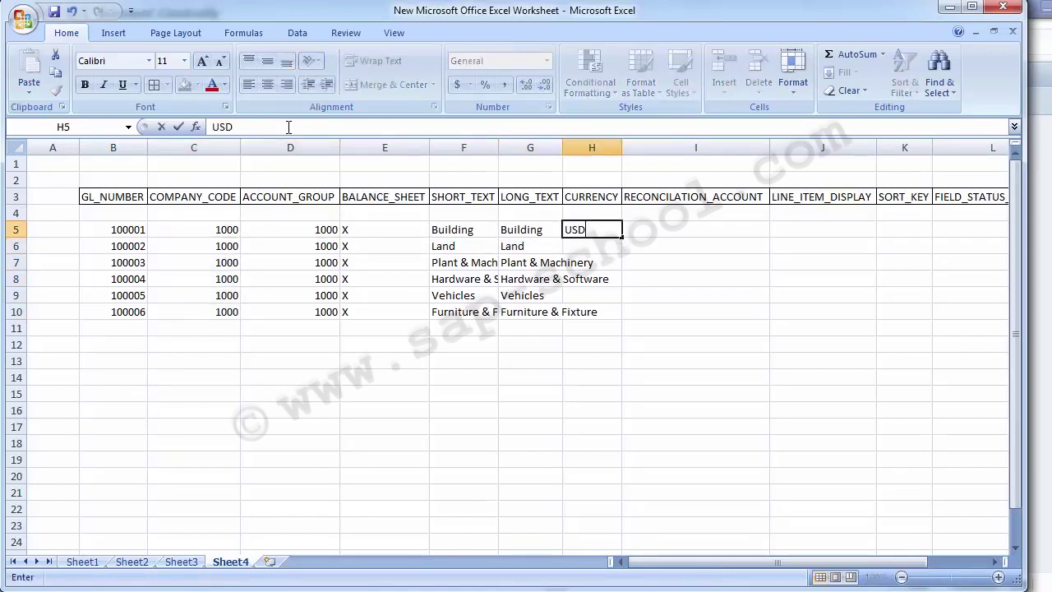
key("Return")
key("Up")
key("Delete")
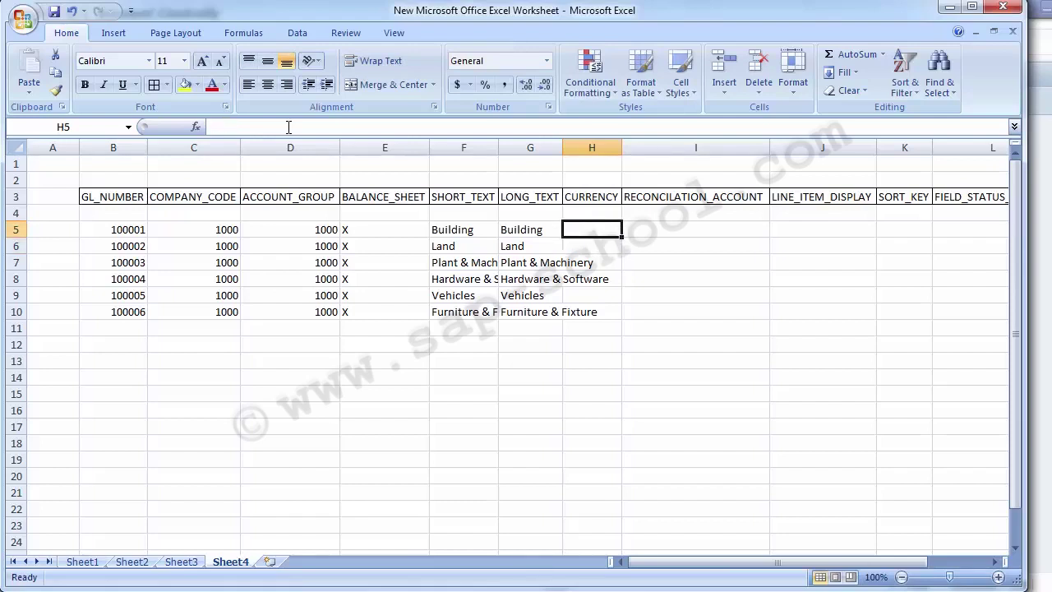
- Enter the currency USD in cell H5 and copy it to H6:H10
type("USD")
key("Return")
key("Right")
key("Left")
key("Up")
key("ctrl+c")
key("Down")
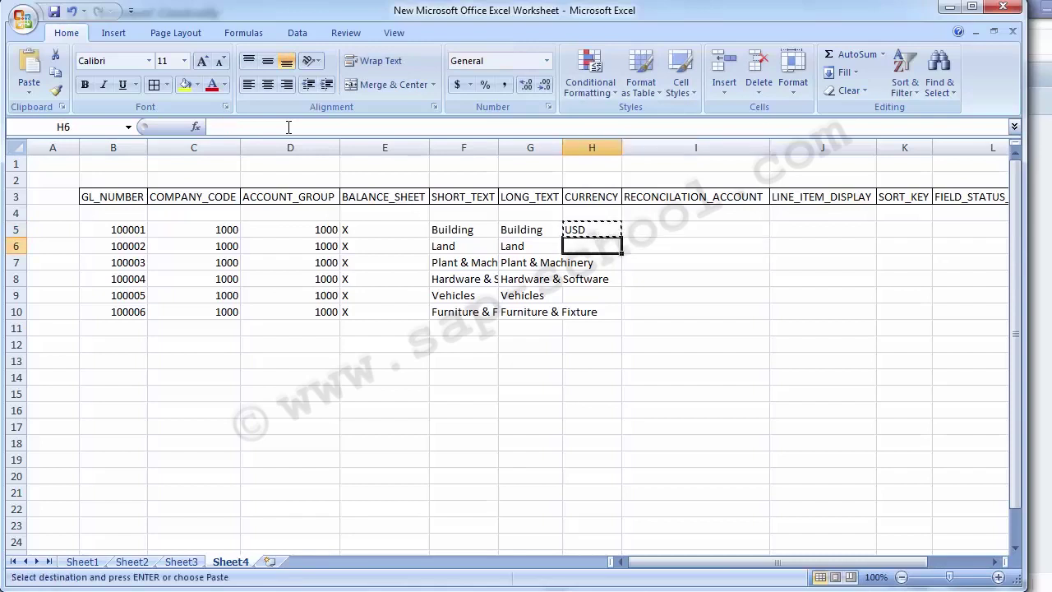
key("shift+Down")
key("shift+Down")
key("shift+Down")
key("shift+Down")
key("Return")
- Enter reconciliation account type A in cell I5 and copy it to I6:I10
key("Right")
key("Up")
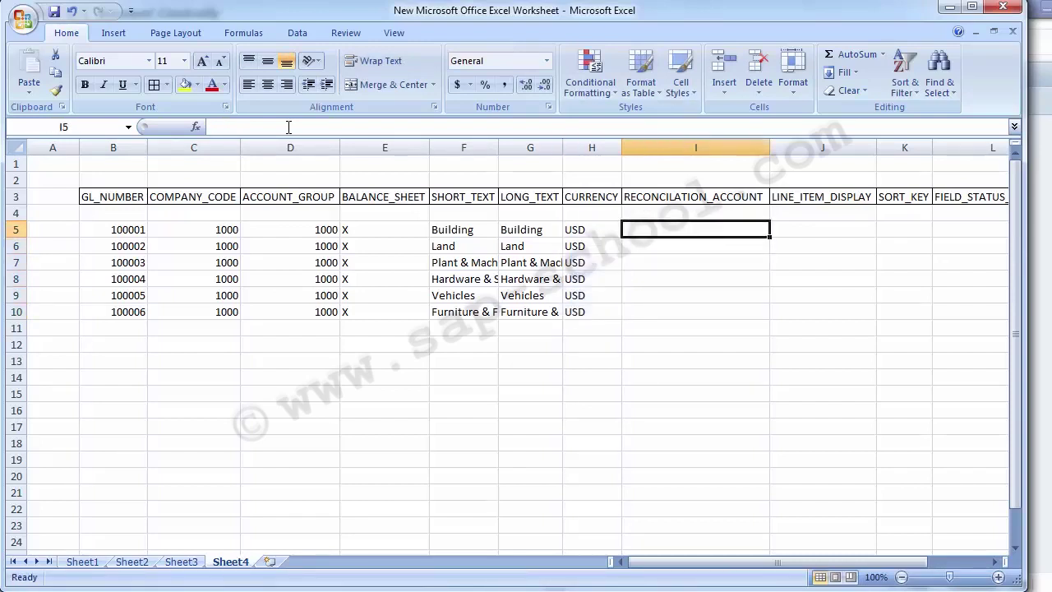
type("A")
key("Return")
key("Up")
key("ctrl+c")
key("Down")
key("shift+Down")
key("shift+Down")
key("shift+Down")
key("shift+Down")
key("Return")
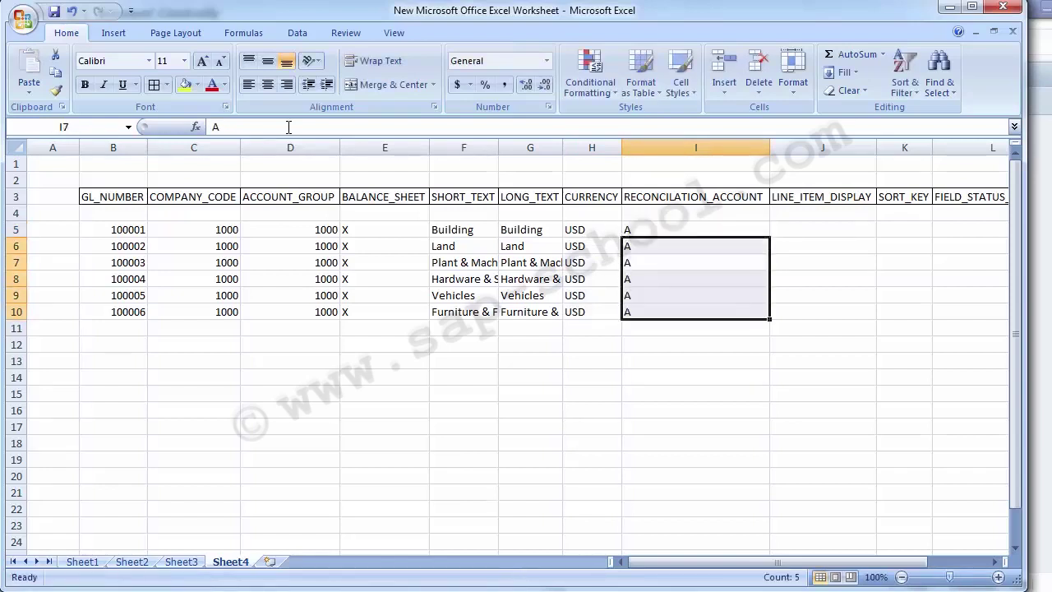
- Enter the line item display indicator X in cell J5
key("Right")
key("Right")
key("Right")
key("Left")
key("Left")
key("Up")
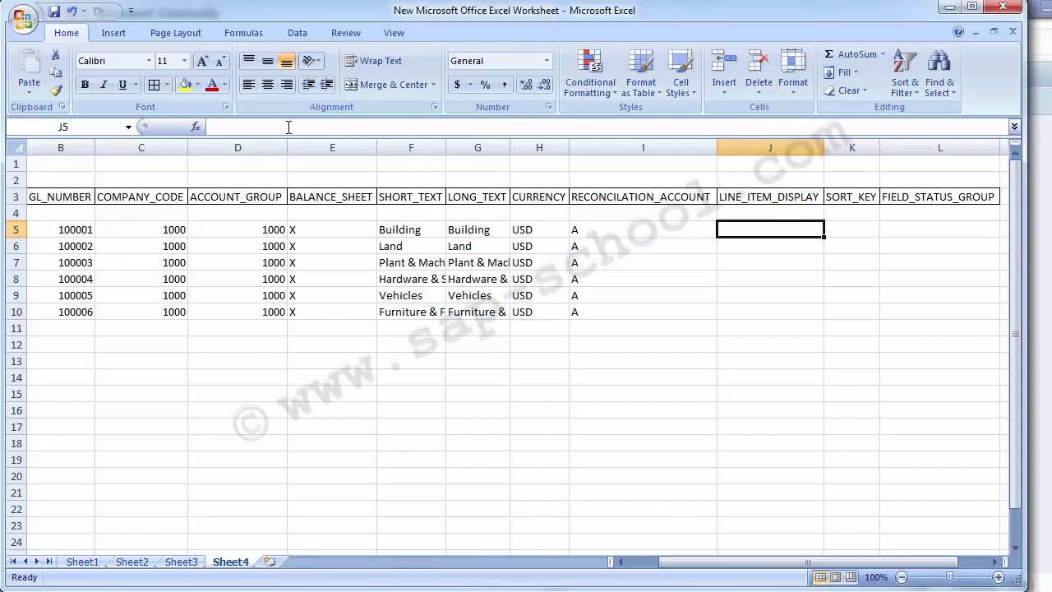
type("X")
key("Return")
- Copy the LINE_ITEM_DISPLAY value X from J5 to J6:J10 and select the first SORT_KEY cell, K5
key("Up")
key("ctrl+c")
key("Down")
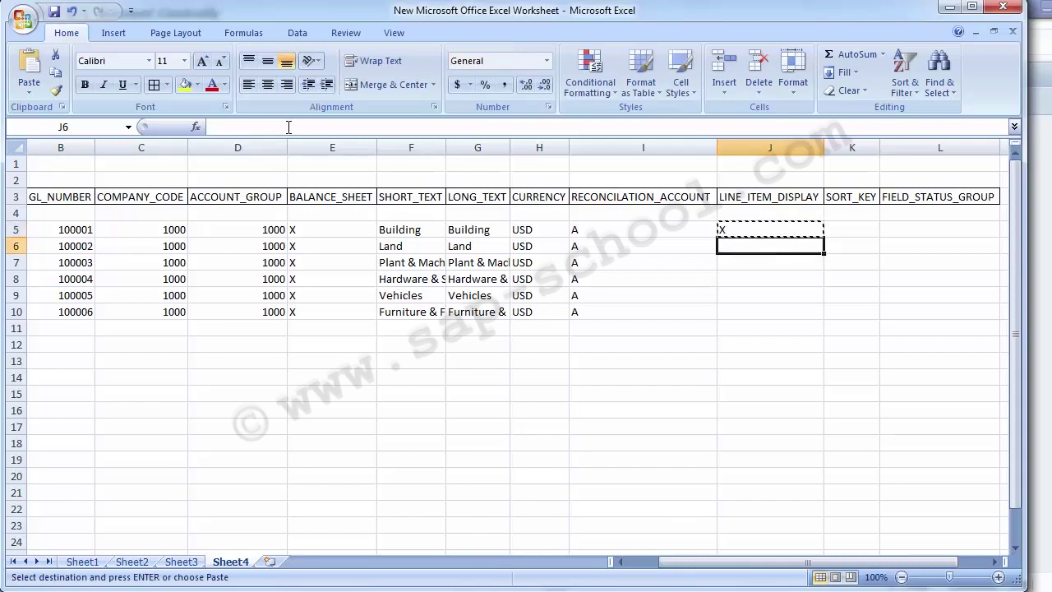
key("shift+Down")
key("shift+Down")
key("shift+Down")
key("shift+Down")
key("Return")
key("Up")
key("Right")
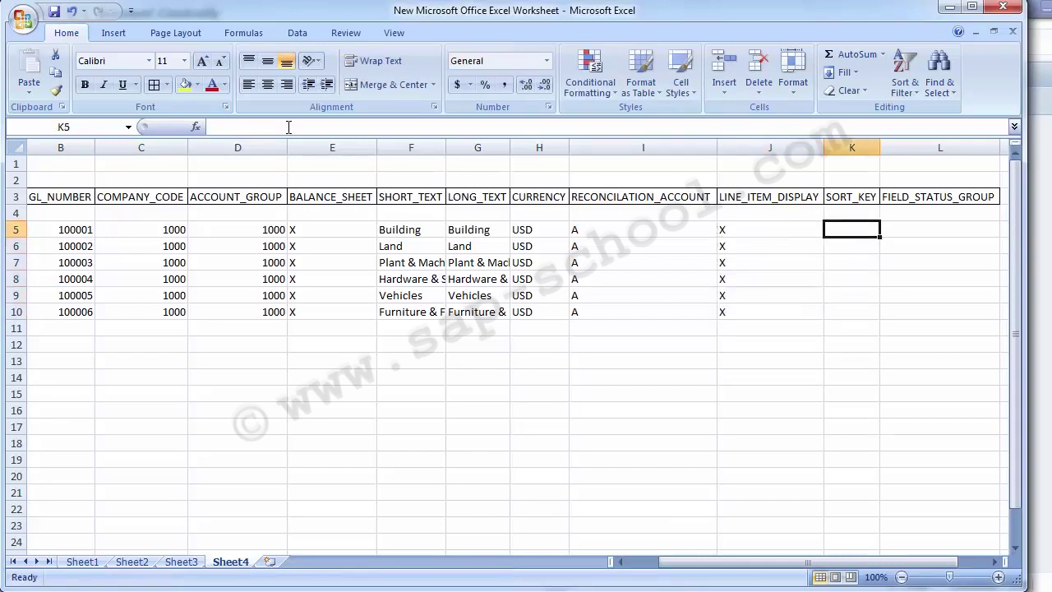
- Check the sort key in the control data of the furniture account in SAP's Display G/L Account Centrally window, and return to the Excel worksheet
key("Right")
key("Right")
key("Right")
key("Left")
key("Left")
key("Left")
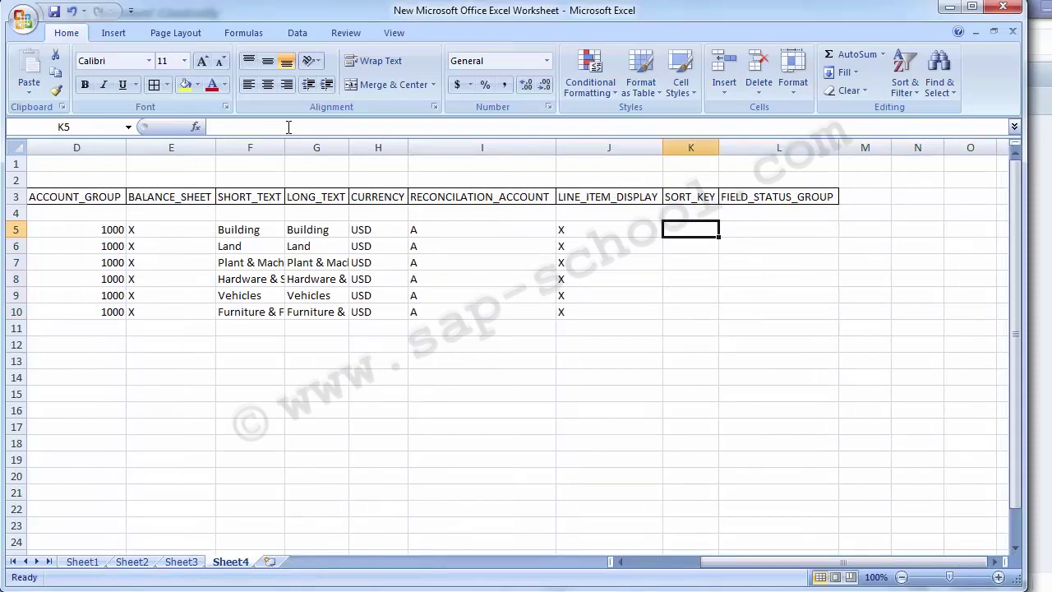
mouse_move(454, 583)
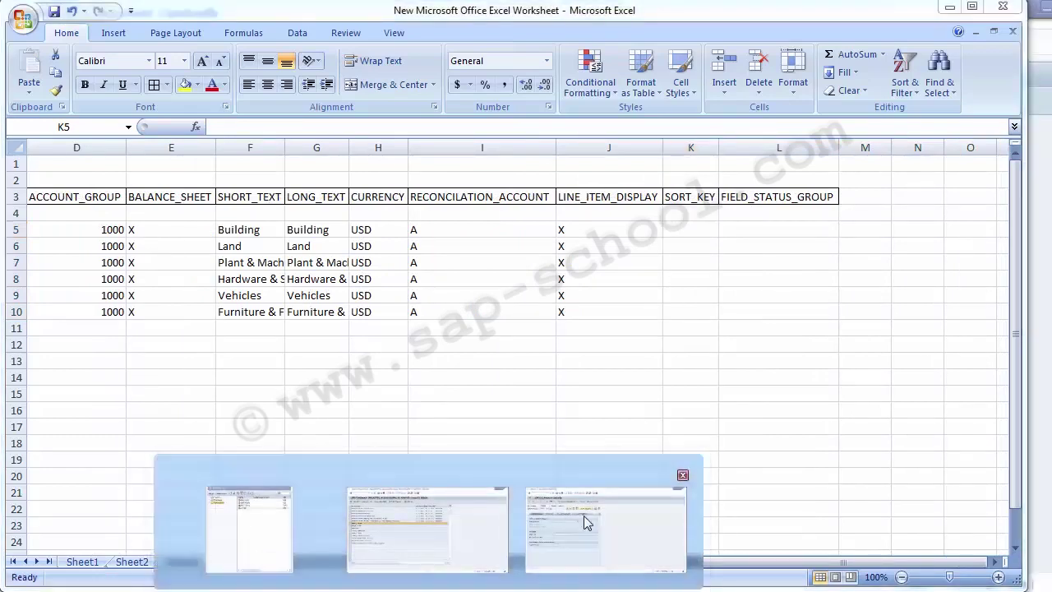
left_click(546, 509)
left_click(179, 187)
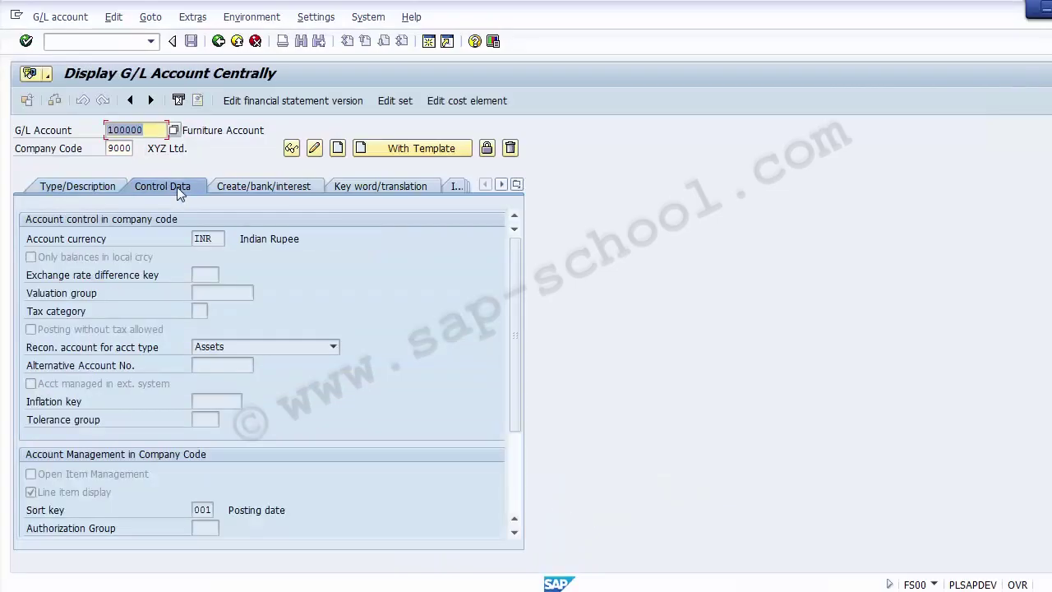
key("alt+Tab")
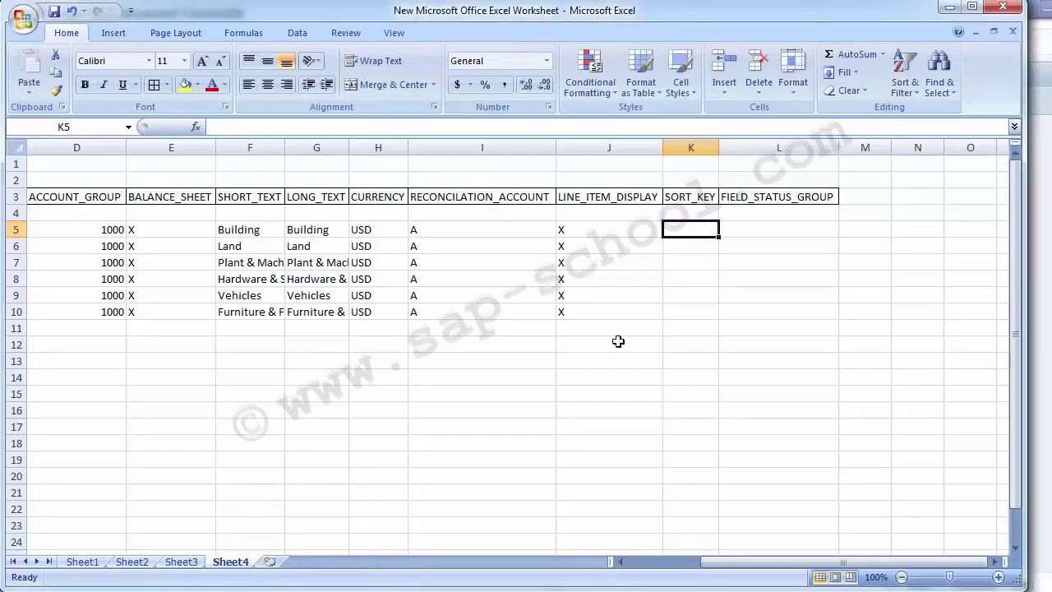
- Try to enter sort key 001 in cell K5
type("001")
key("Return")
key("Up")
- Format the entire SORT_KEY column K as Text
left_click(687, 147)
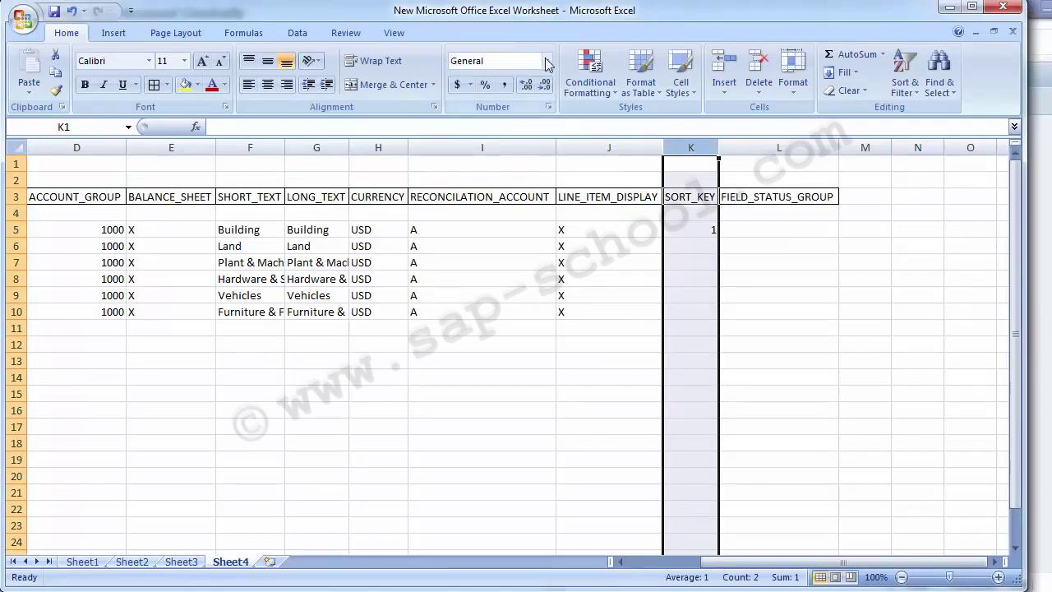
left_click(546, 62)
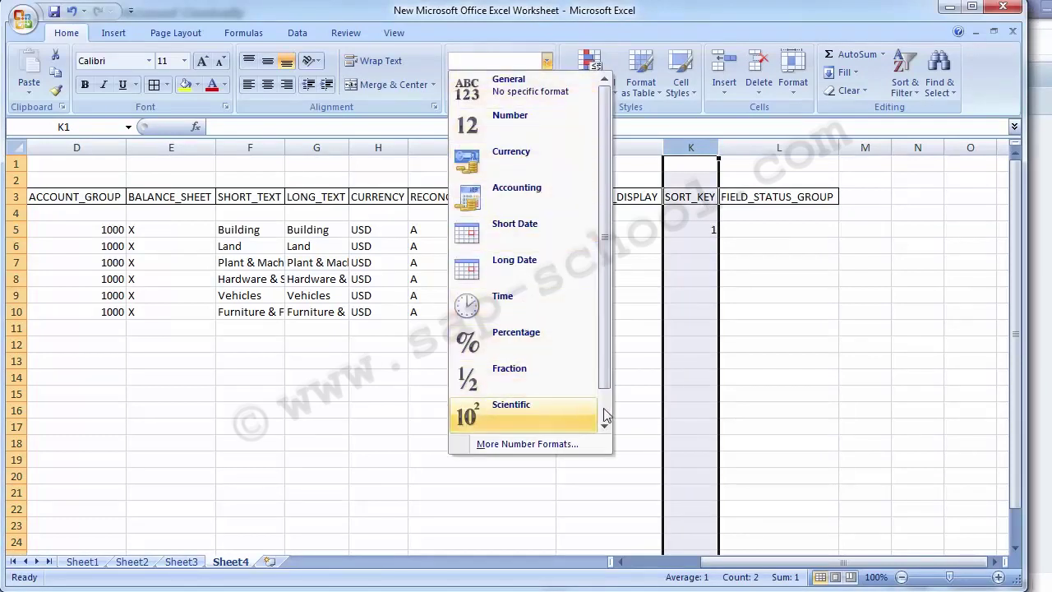
scroll(598, 405, "down", 1)
left_click(512, 407)
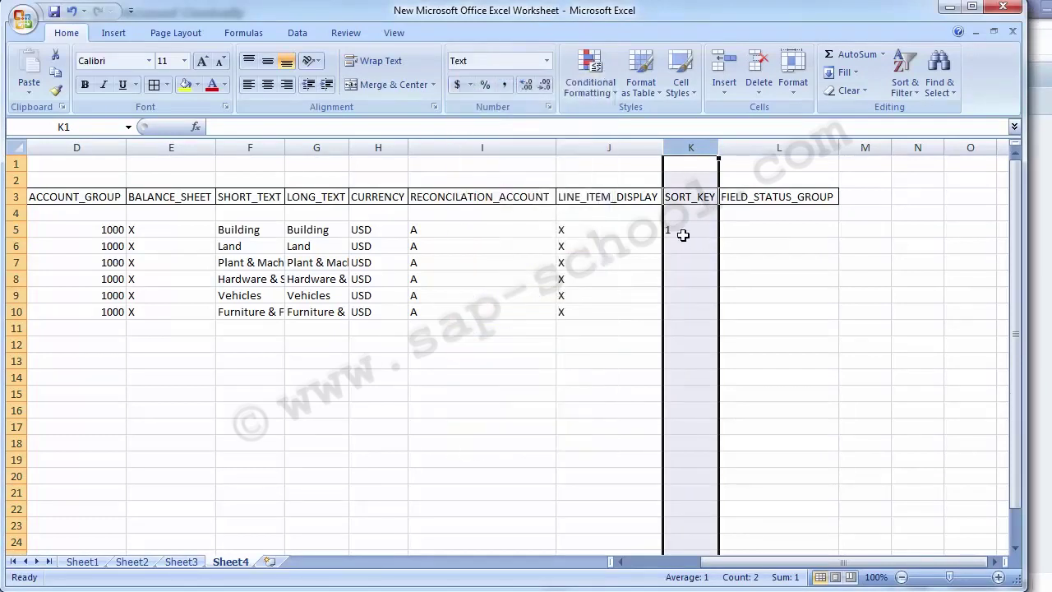
- Enter sort key 01 in cell K5 and copy it to K6:K10
left_click(683, 235)
type("01")
key("Return")
left_click(683, 234)
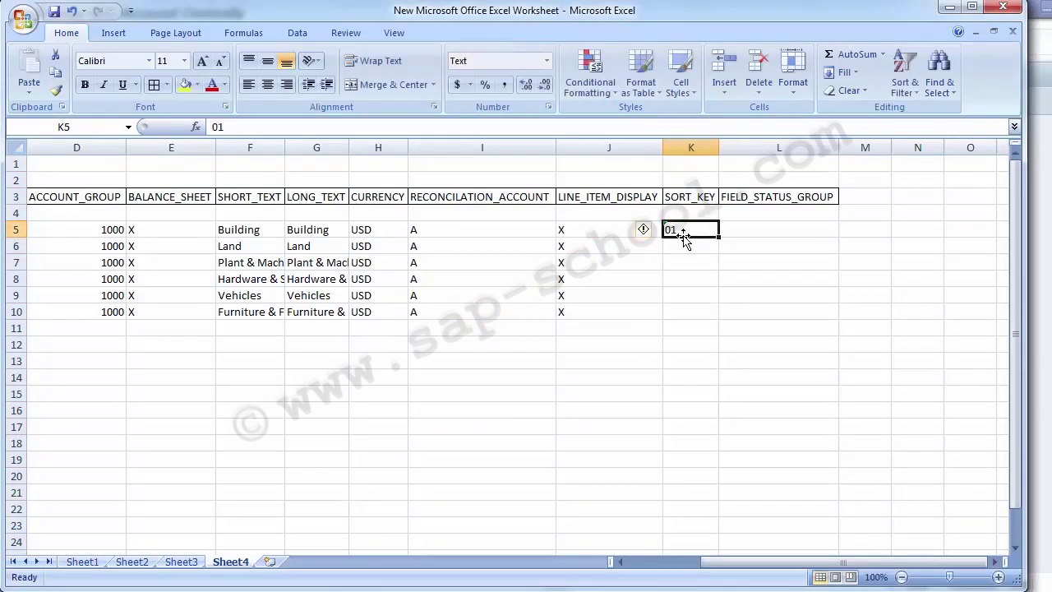
key("ctrl+c")
key("Down")
key("shift+Down")
key("shift+Down")
key("shift+Down")
key("shift+Down")
key("Return")
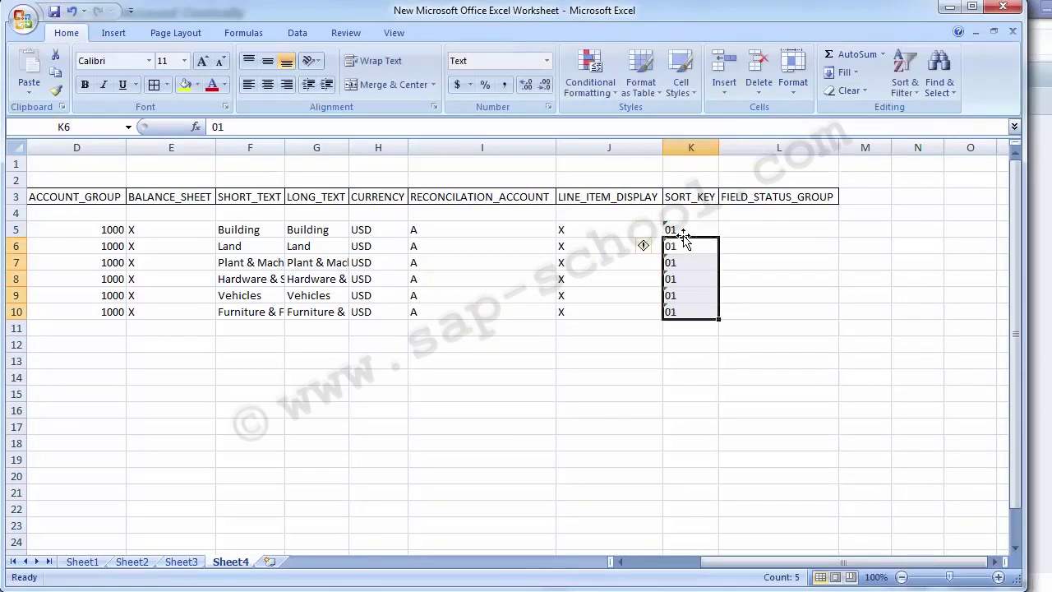
- Enter field status group G067 in cell L5
key("Right")
key("Up")
key("Up")
key("Down")
type("G067")
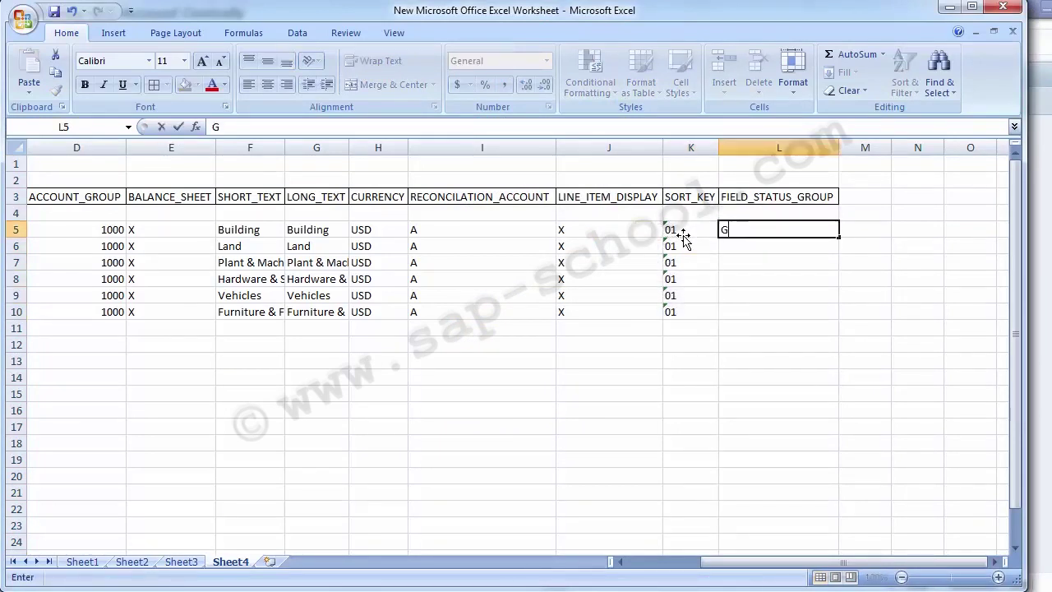
key("Return")
- Copy field status group G067 from L5 to L6:L10
key("Up")
key("ctrl+c")
key("Down")
key("shift+Down")
key("shift+Down")
key("shift+Down")
key("shift+Down")
key("Return")
- Copy the first two account rows, Building and Land, in range B5:L6 without the headings
key("Left")
key("Left")
key("Left")
key("Left")
key("Left")
key("Left")
key("Left")
key("Left")
key("Left")
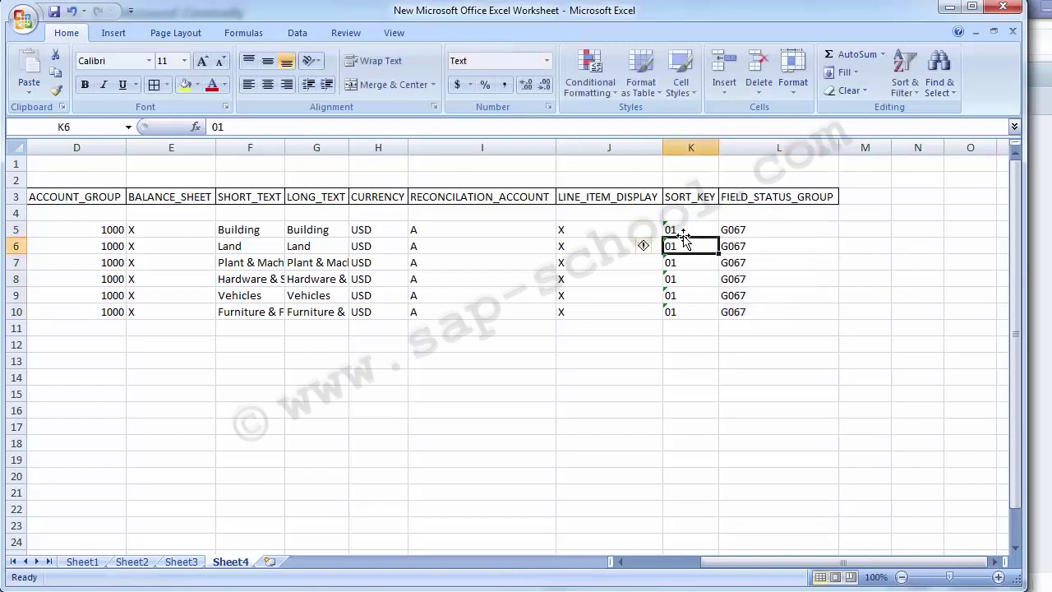
key("Up")
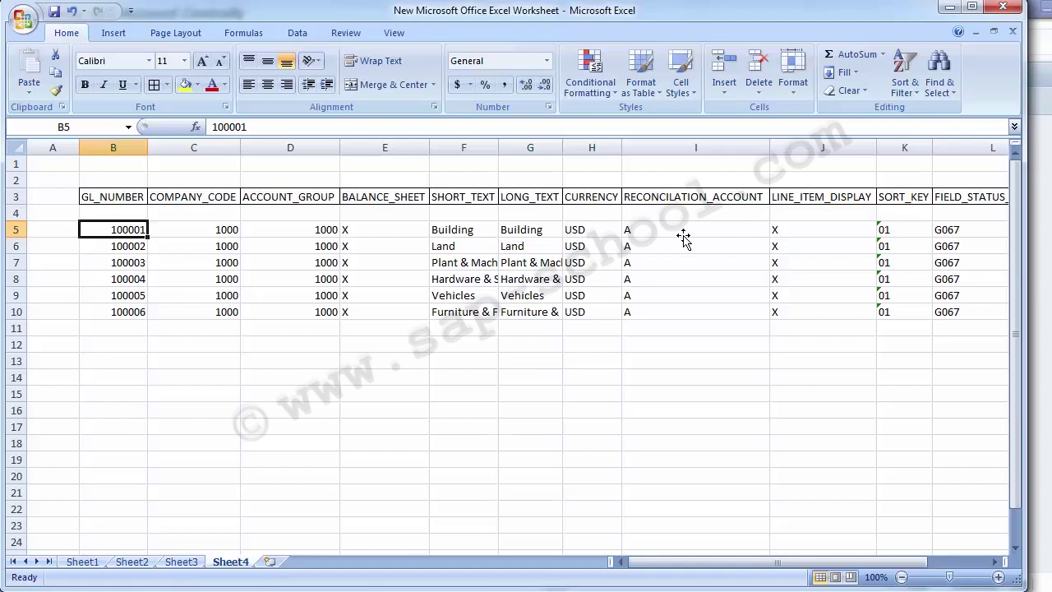
key("shift+Down")
key("shift+Right")
key("shift+Right")
key("shift+Right")
key("shift+Right")
key("shift+Right")
key("shift+Right")
key("shift+Right")
key("shift+Right")
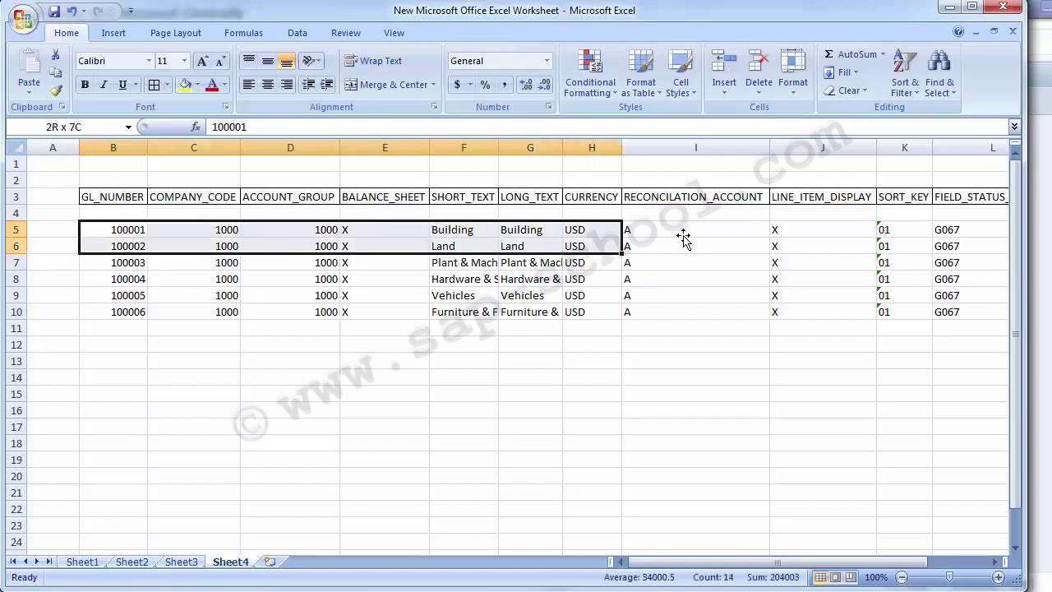
key("shift+Right")
key("shift+Right")
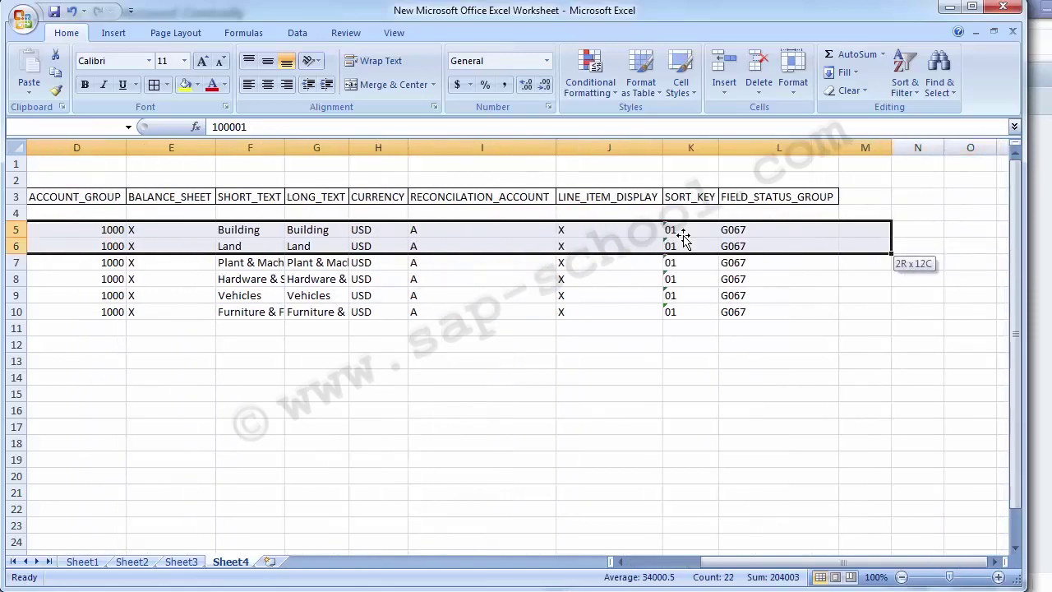
key("ctrl+c")
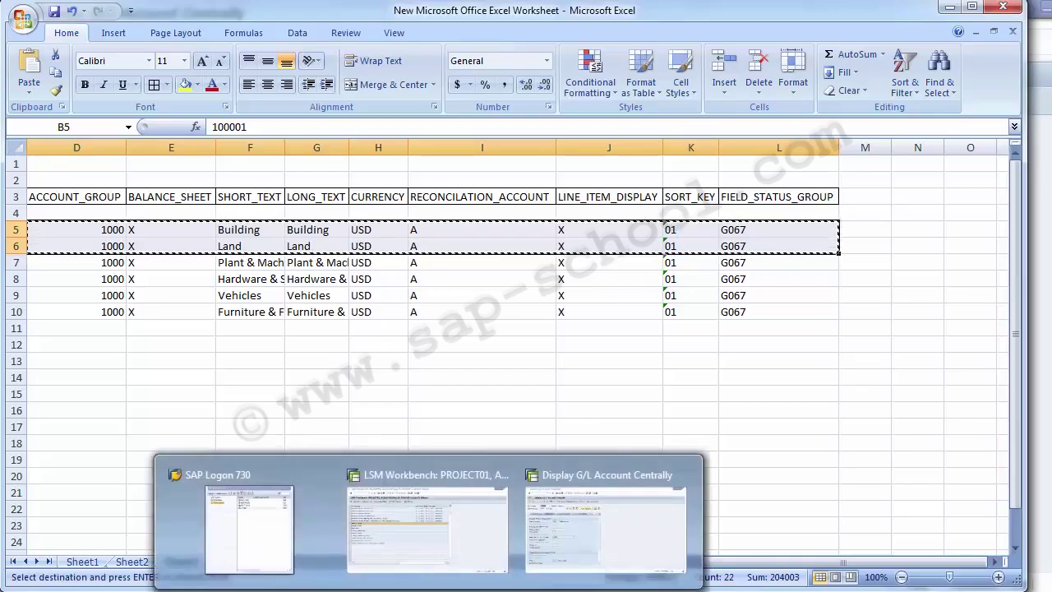
- Switch to the Windows Explorer window and create a new folder with the default name on Local Disk (E:)
left_click(378, 591)
left_click(288, 355)
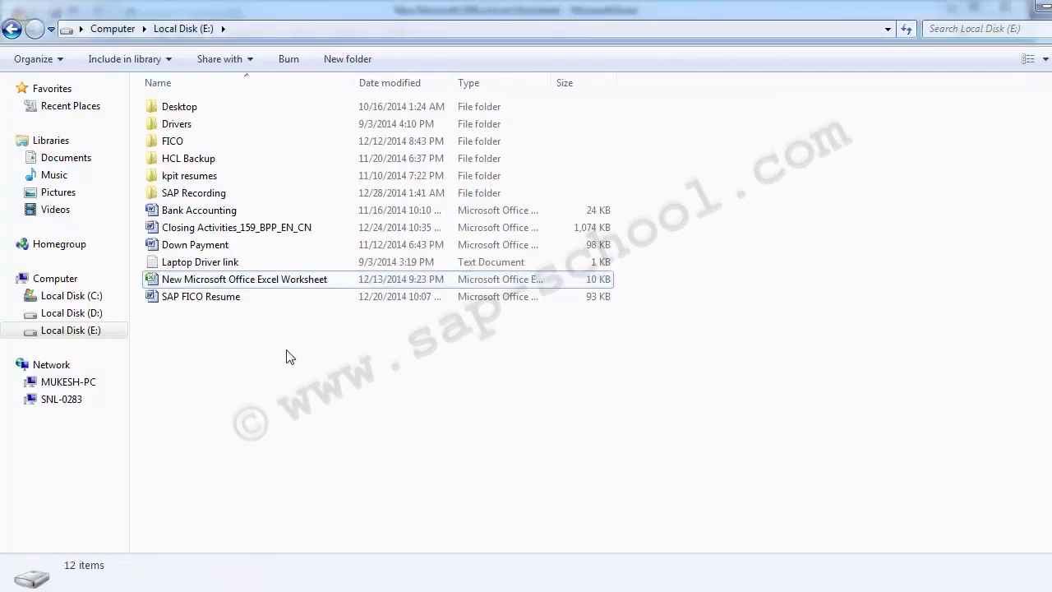
right_click(289, 356)
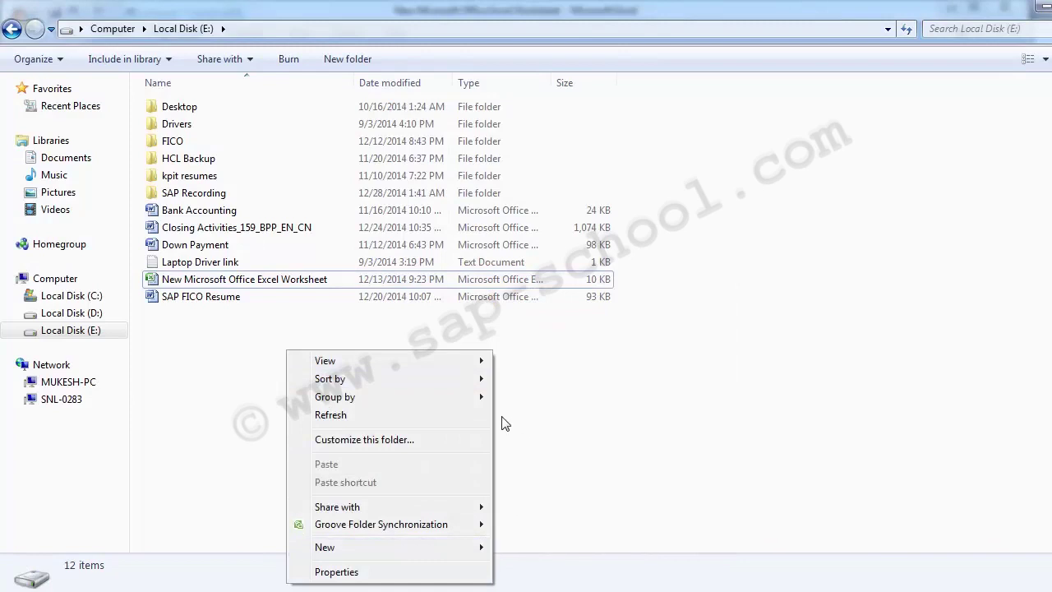
left_click(201, 337)
right_click(201, 337)
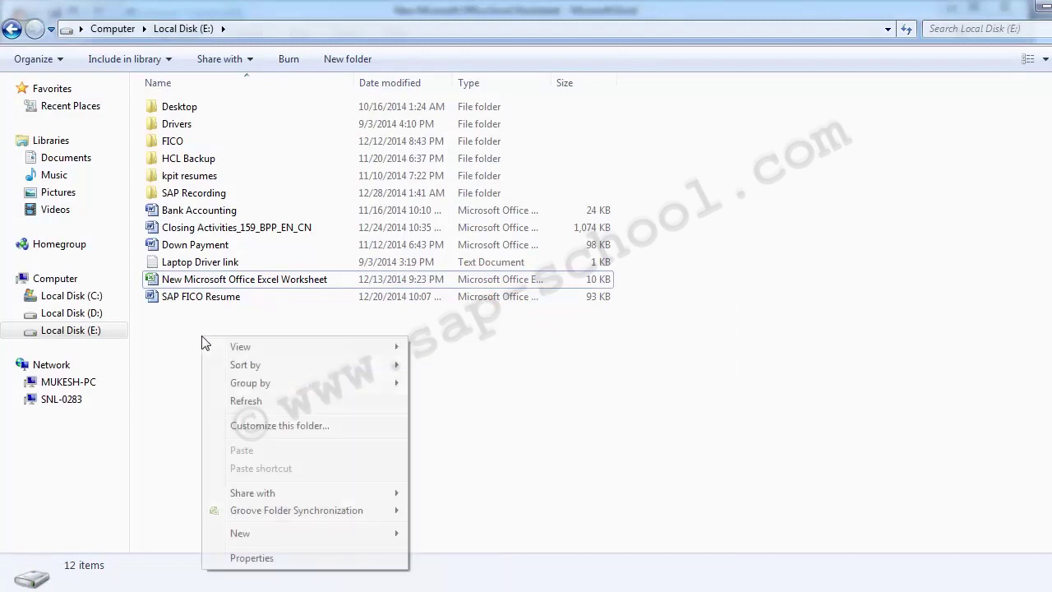
mouse_move(275, 539)
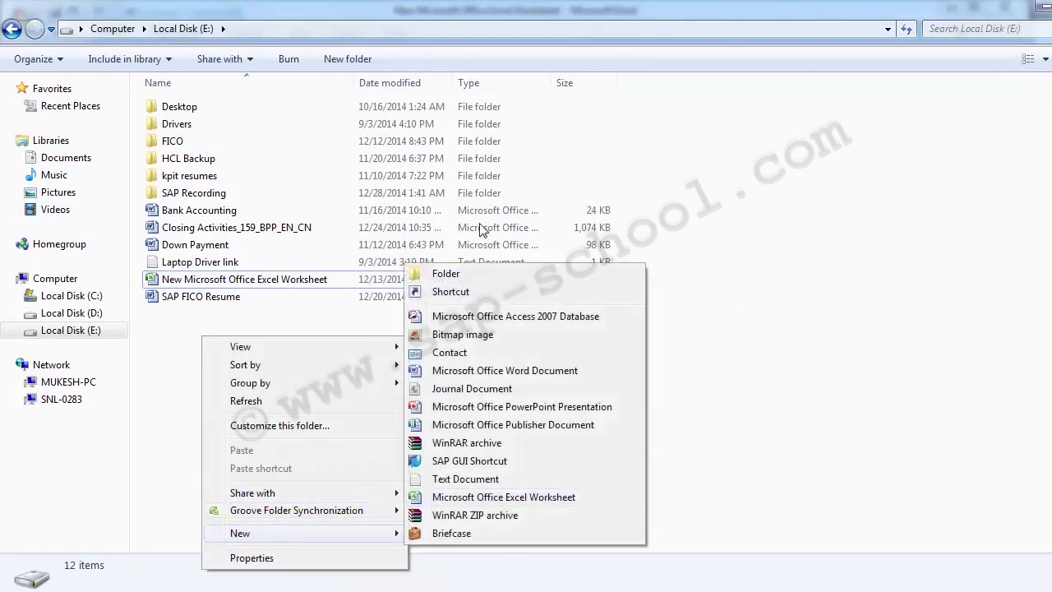
left_click(450, 279)
left_click(258, 319)
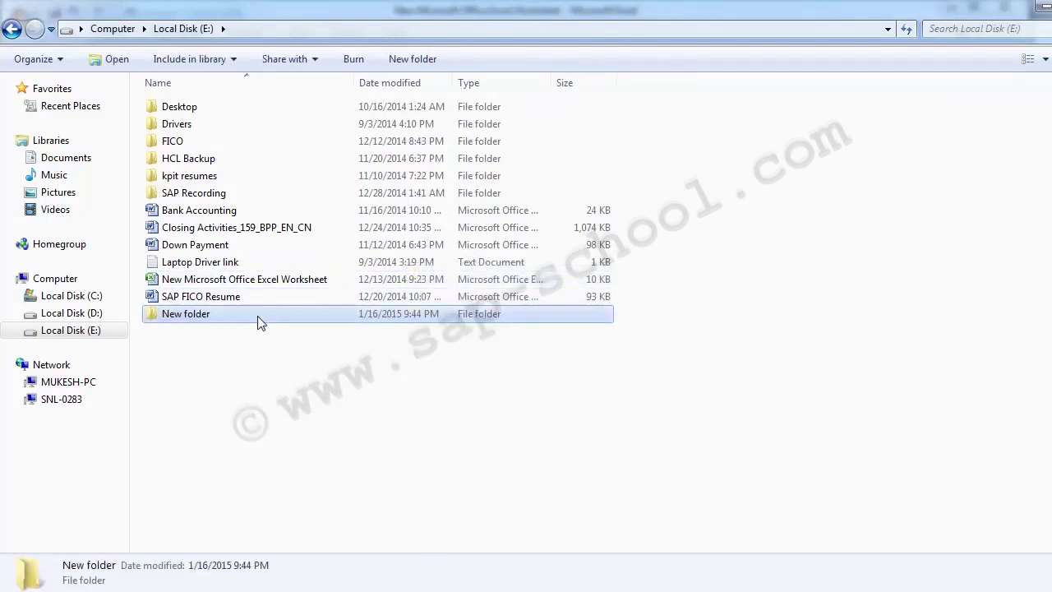
- Create a text document with the default name inside the new folder
double_click(258, 320)
right_click(200, 174)
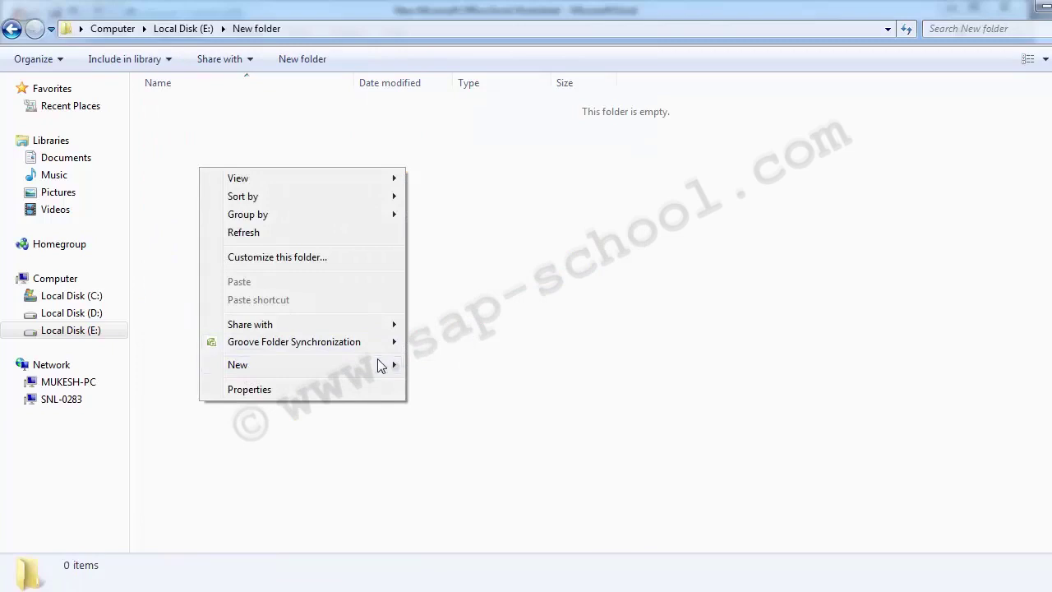
mouse_move(383, 364)
left_click(463, 317)
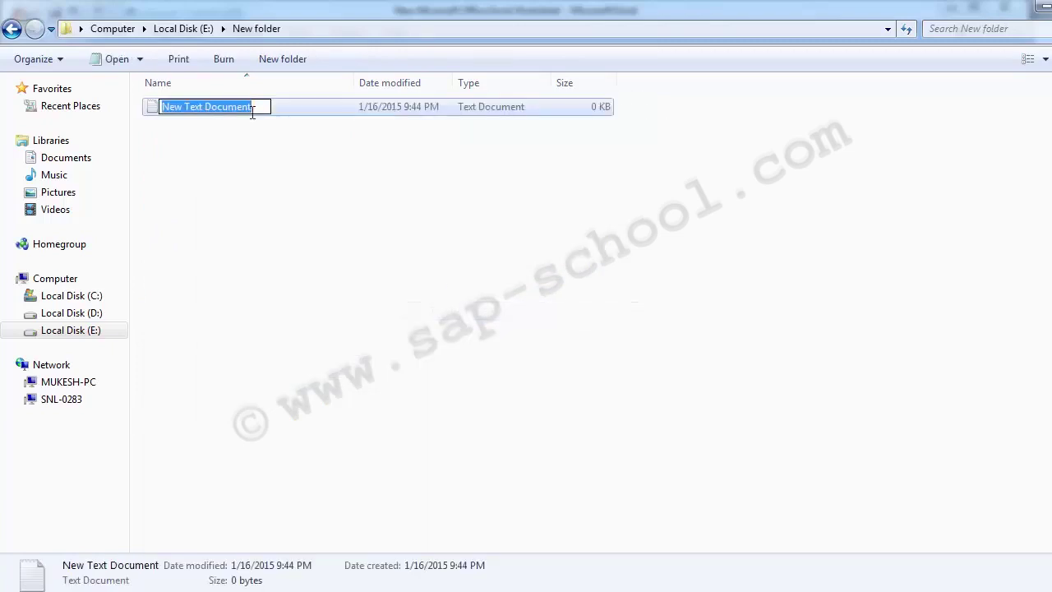
key("Return")
- Open the new text document in Notepad, paste the two copied account rows, then save and close the file
double_click(242, 110)
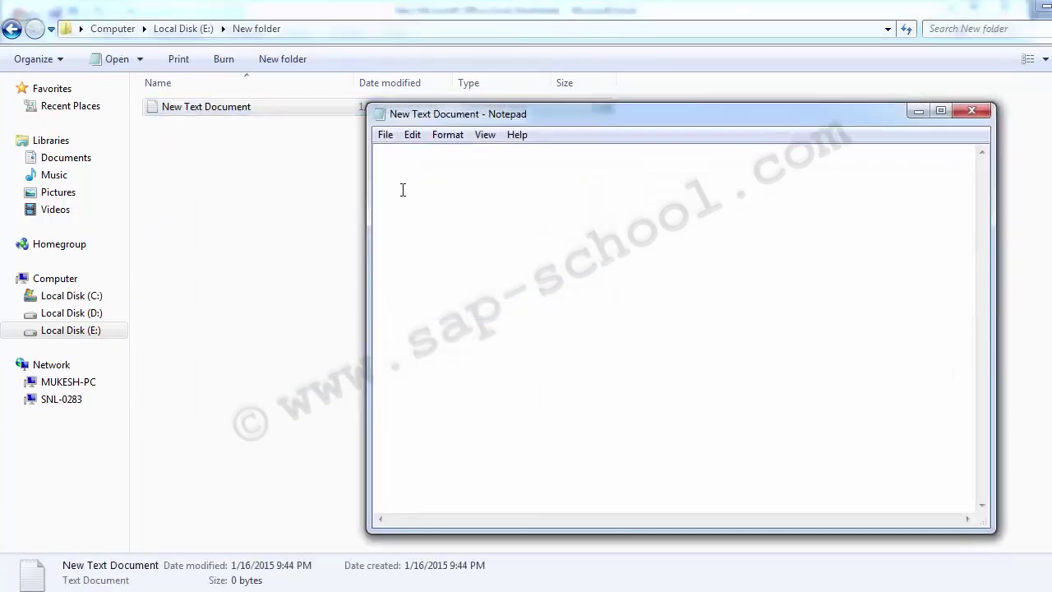
key("ctrl+v")
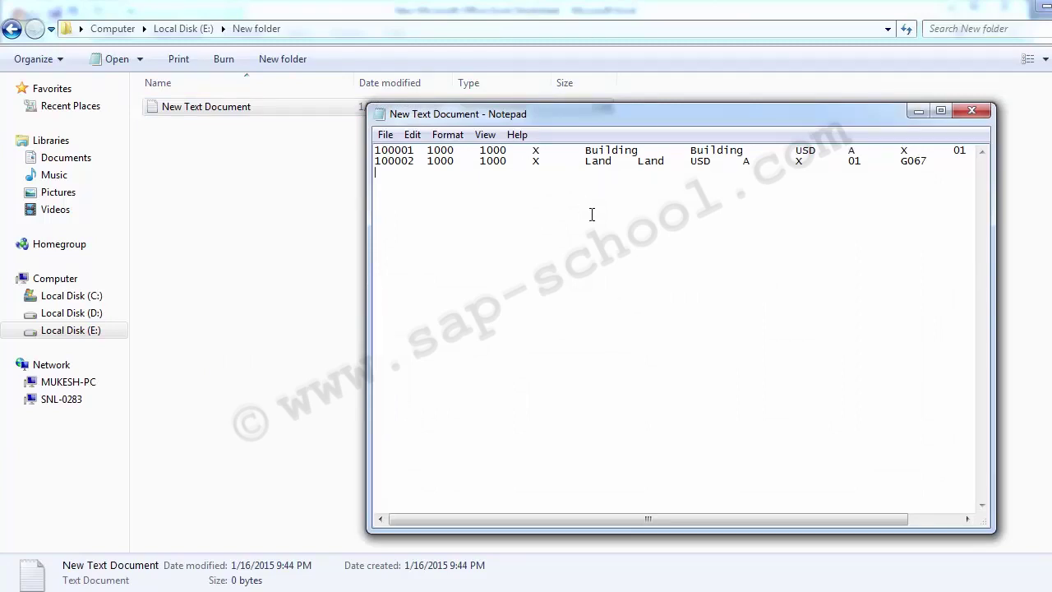
key("ctrl+s")
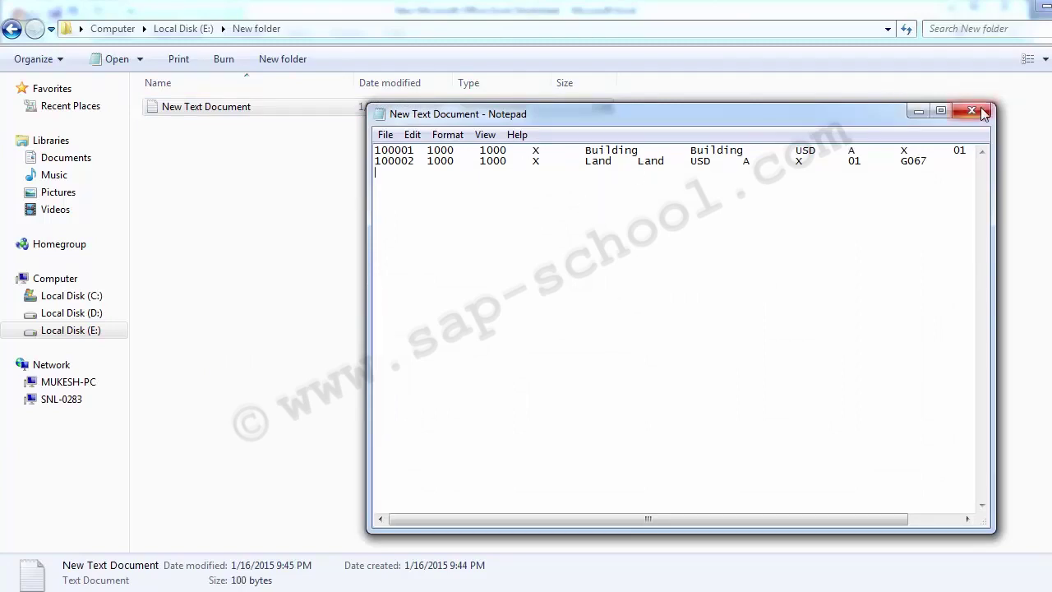
left_click(983, 114)
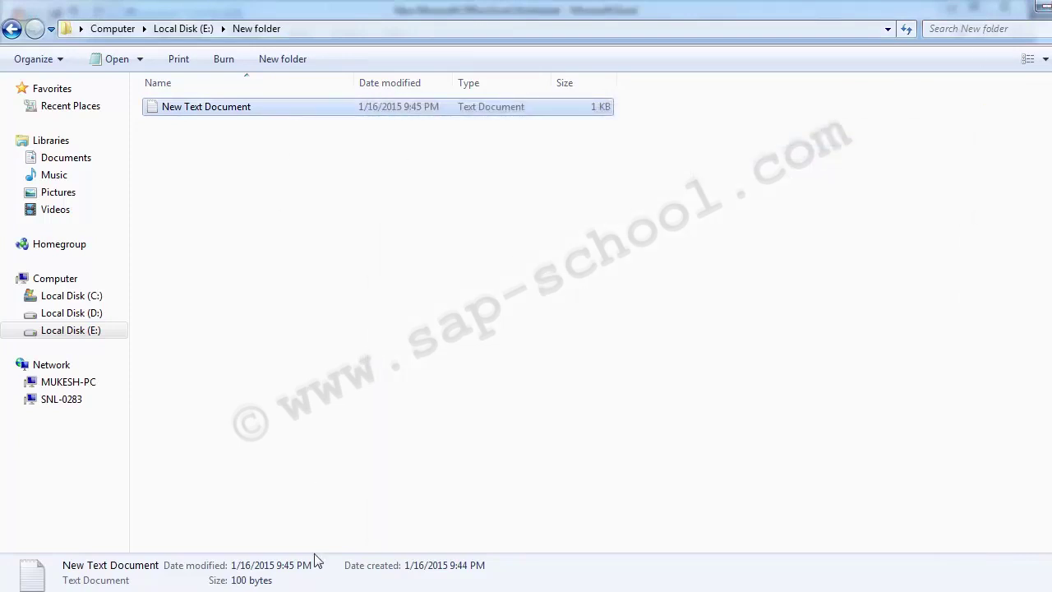
- Switch to the SAP LSM Workbench window and execute the Specify Files process step for the GL MASTER object
left_click(428, 591)
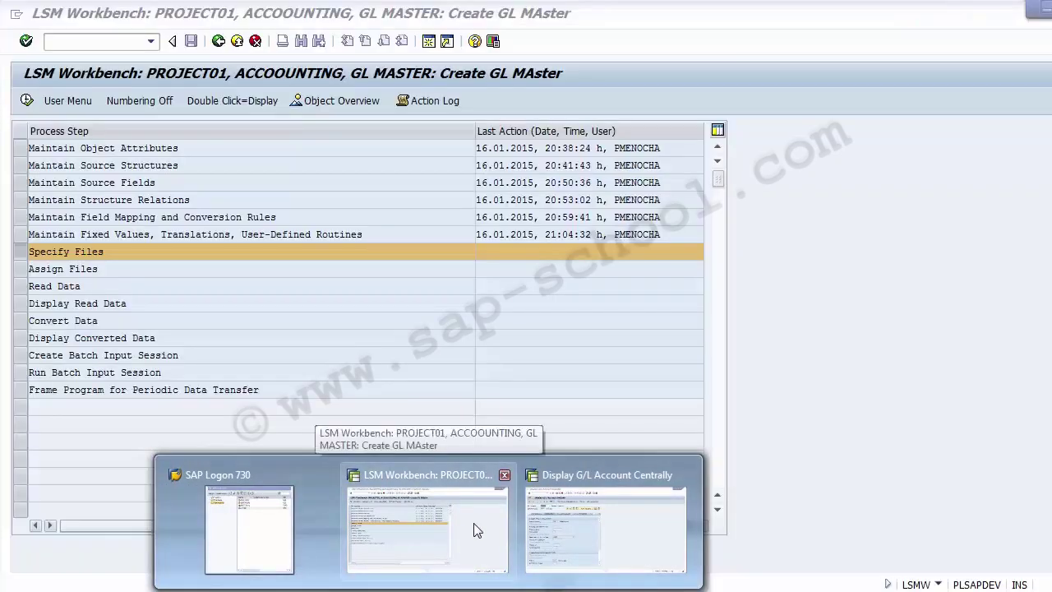
left_click(474, 522)
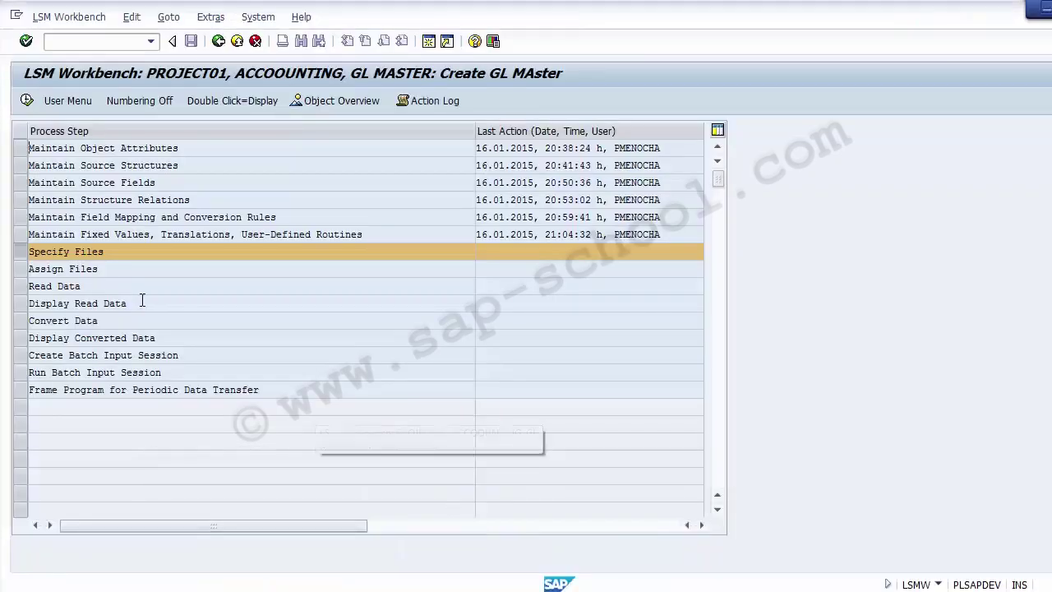
left_click(23, 255)
left_click(22, 255)
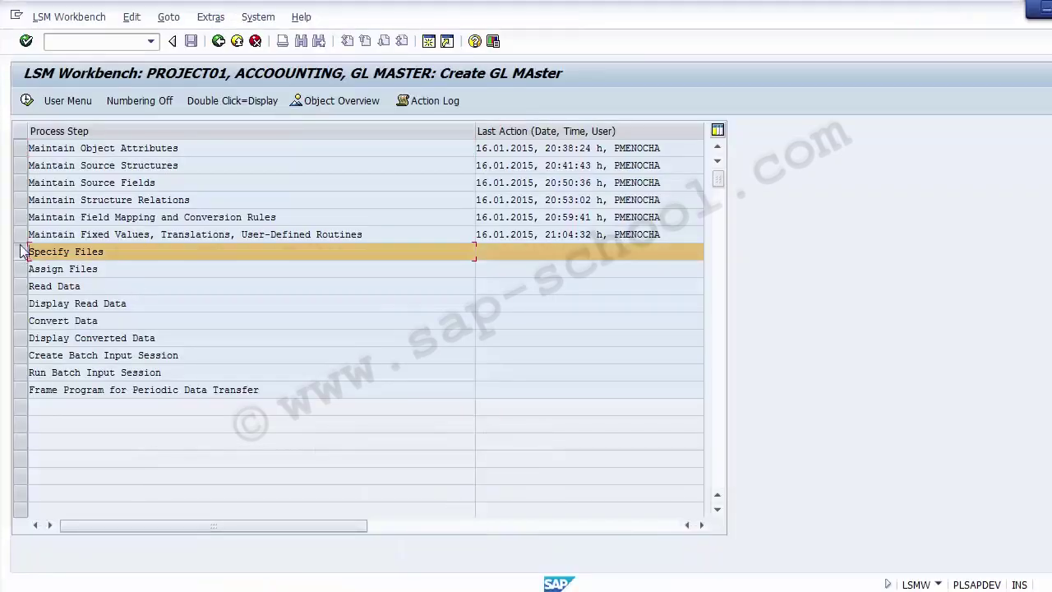
left_click(27, 101)
left_click(27, 100)
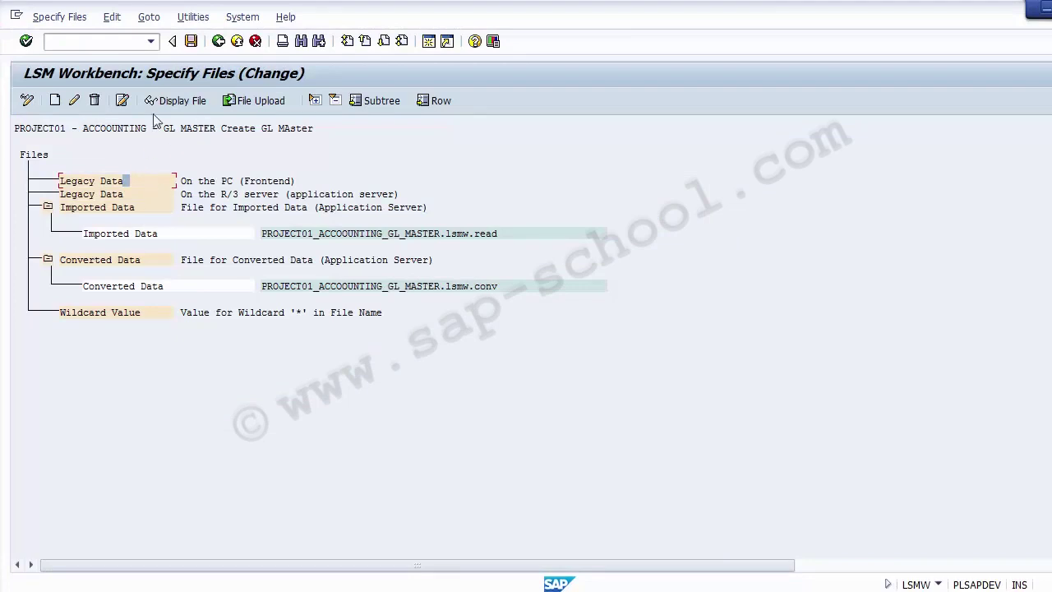
- Switch Specify Files from change to display mode, saving the changes
left_click(27, 100)
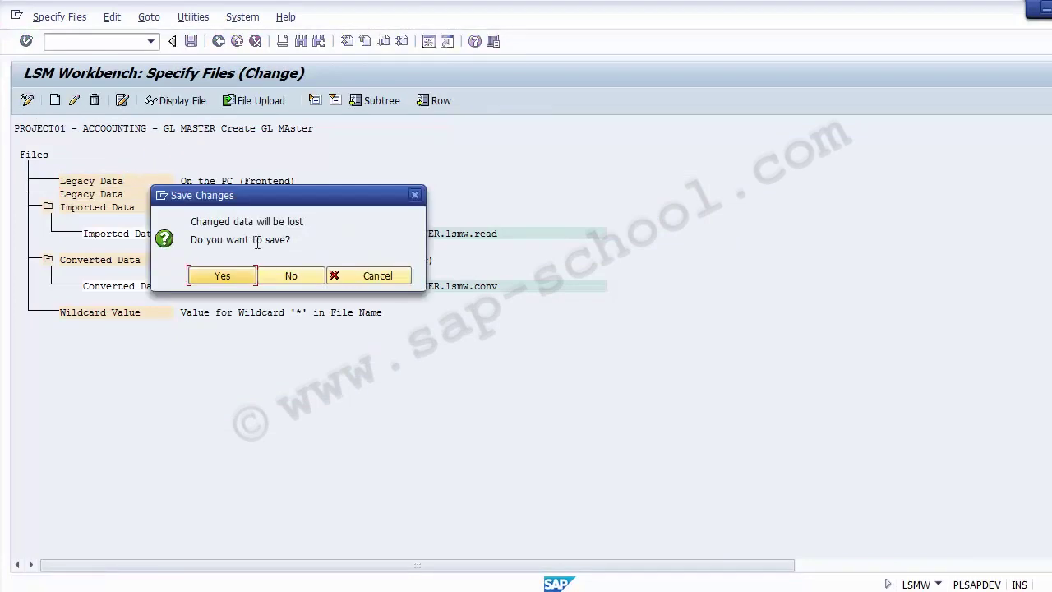
left_click(233, 280)
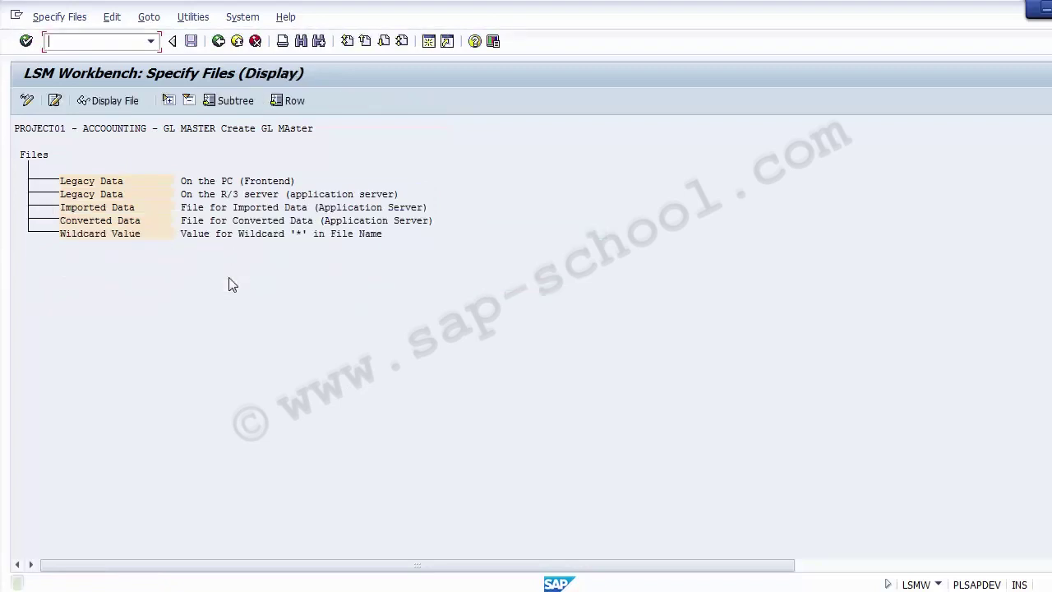
- Switch Specify Files to change mode and open the file properties for the legacy data on the PC (Frontend)
left_click(27, 101)
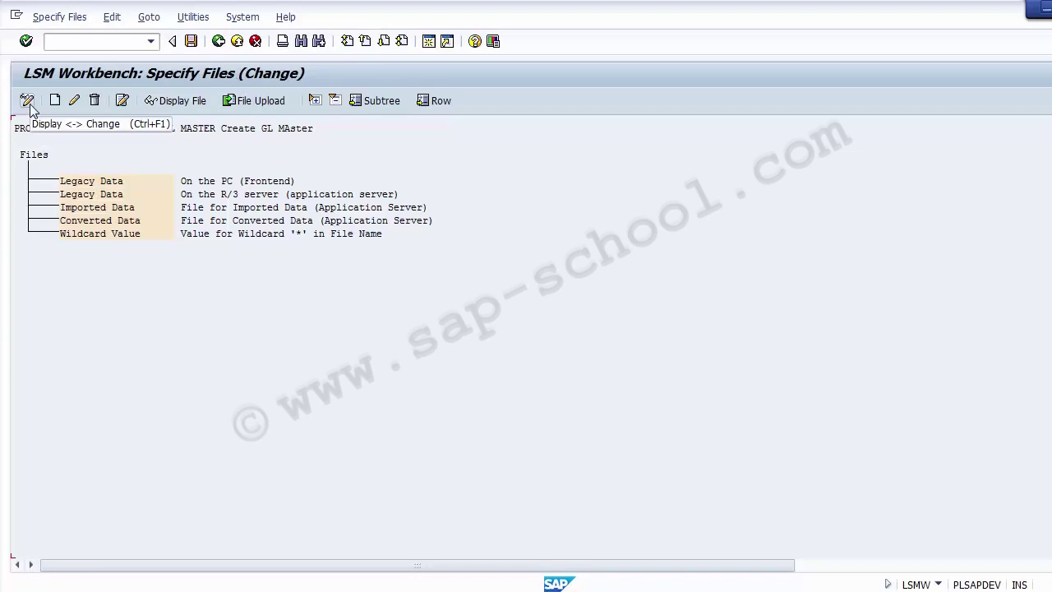
left_click(102, 188)
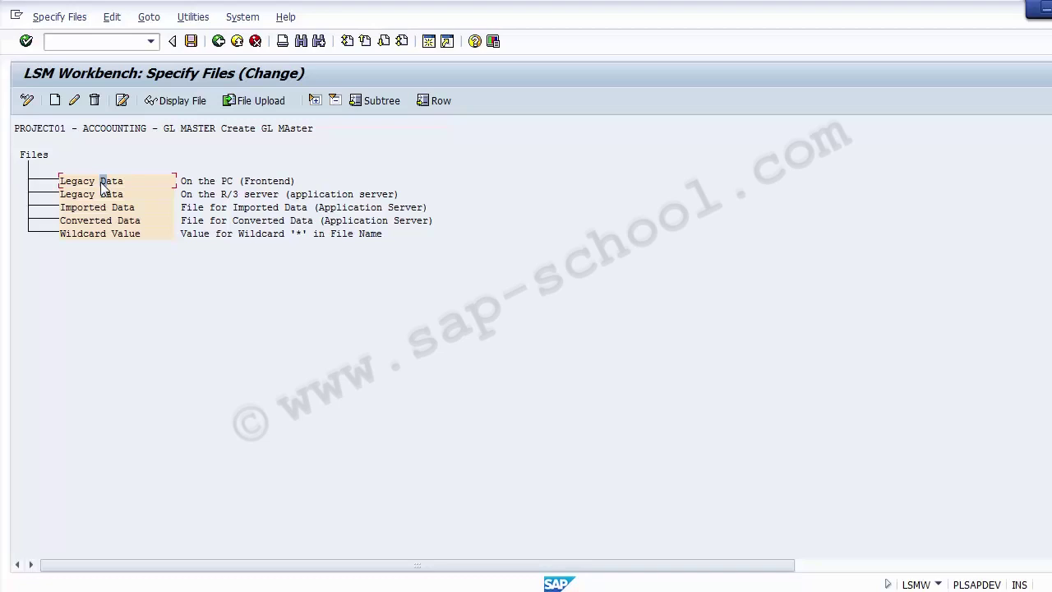
left_click(233, 181)
left_click(102, 187)
double_click(110, 183)
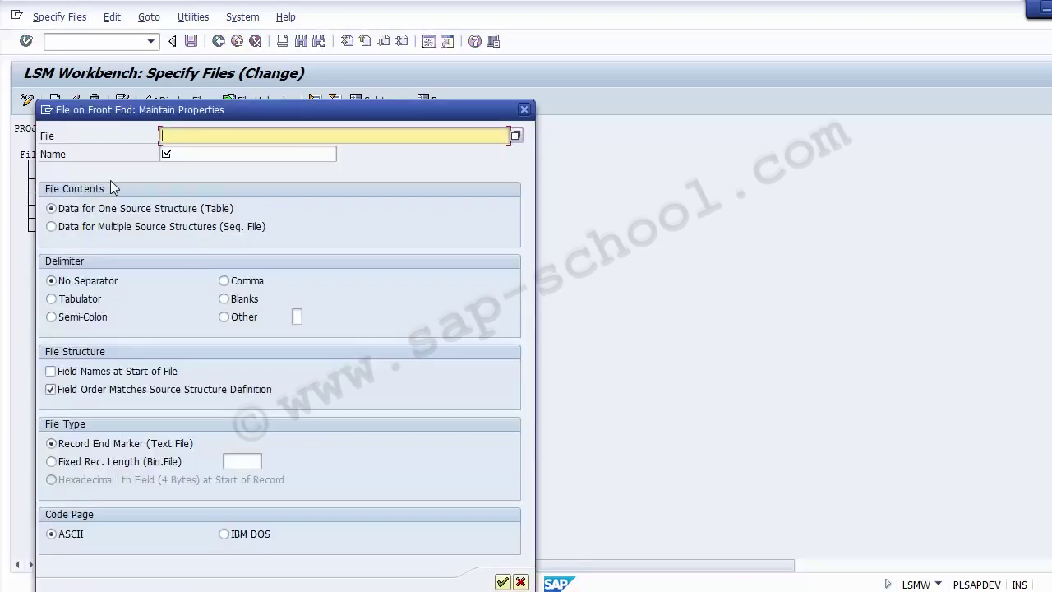
left_click_drag(184, 113, 195, 64)
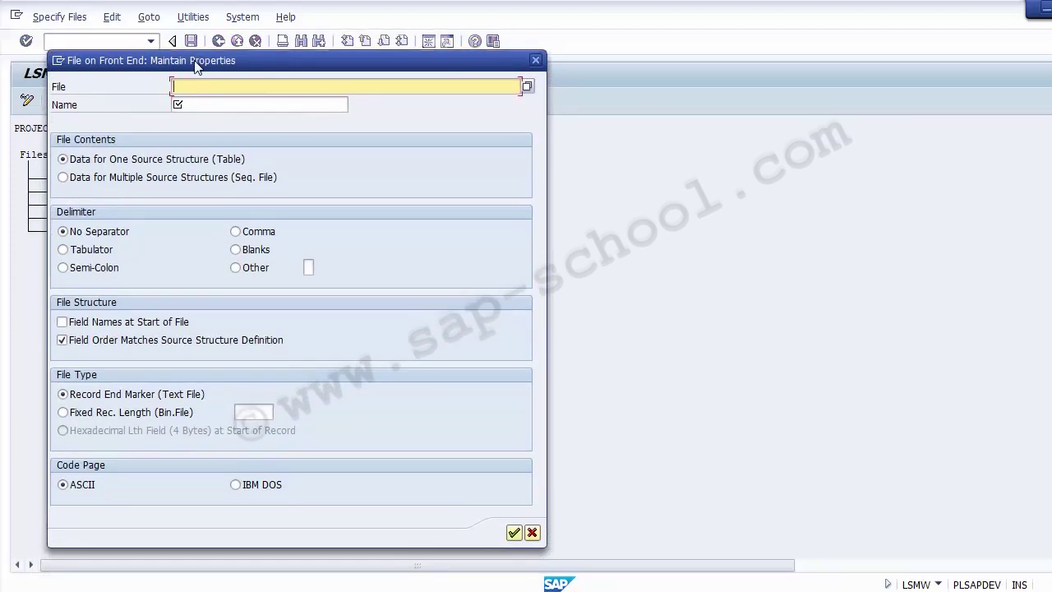
- Choose New Text Document from New folder on Local Disk (E:) as the frontend legacy data file
left_click(527, 87)
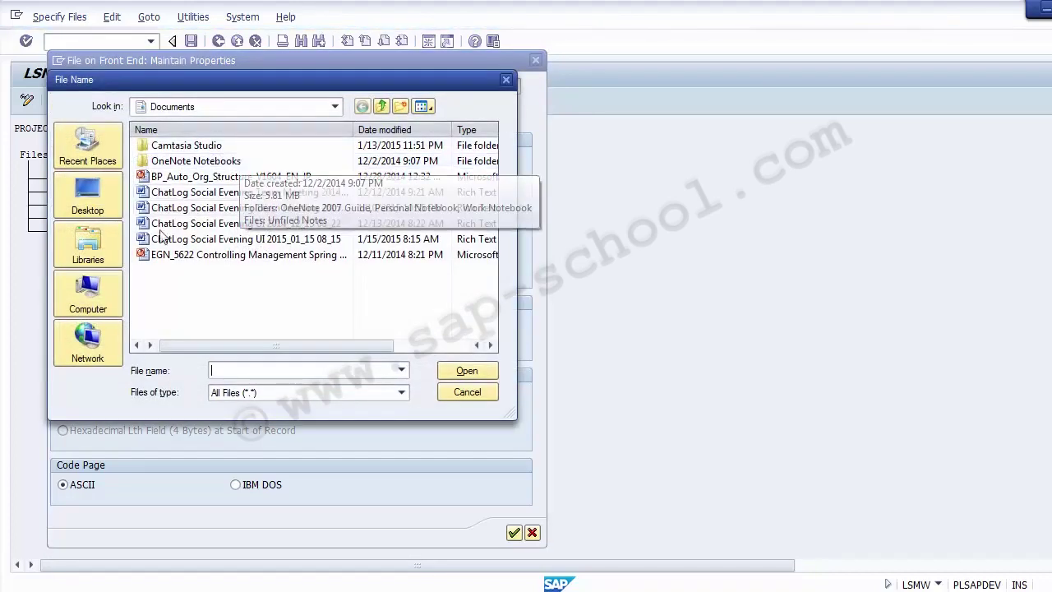
left_click(90, 288)
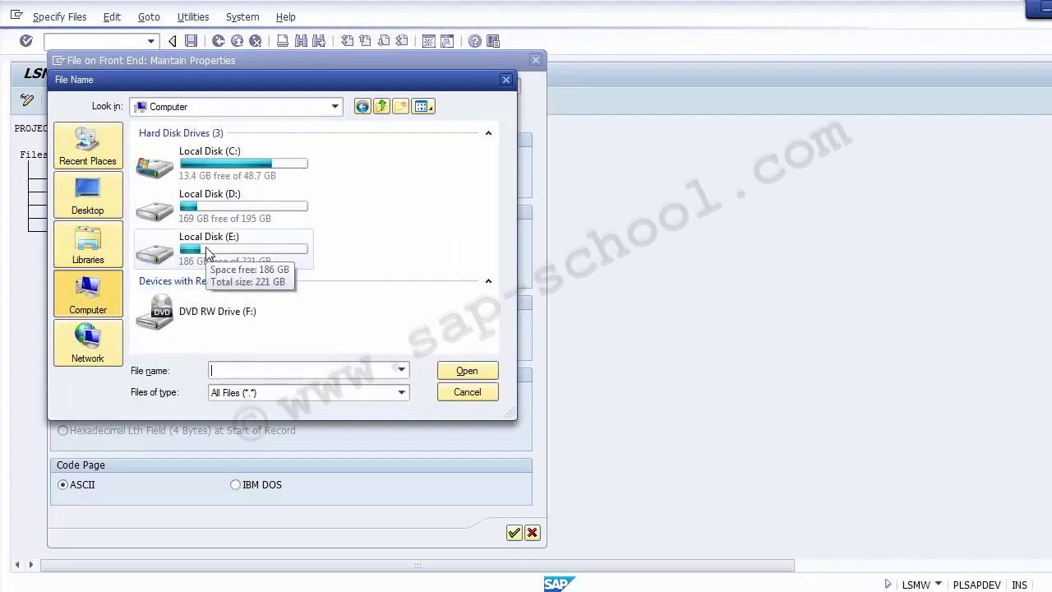
double_click(205, 253)
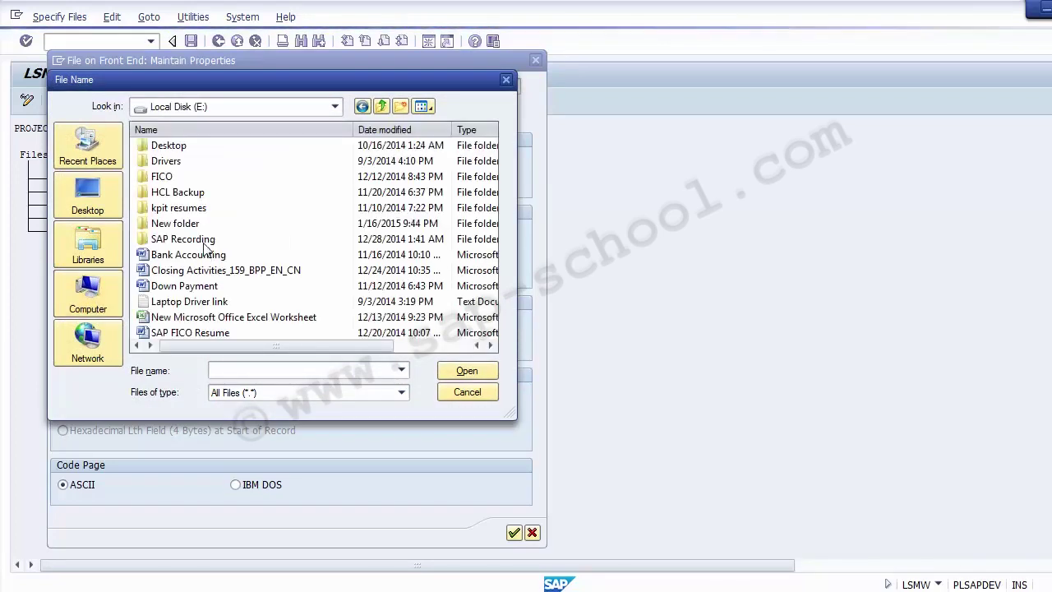
double_click(186, 227)
left_click(169, 148)
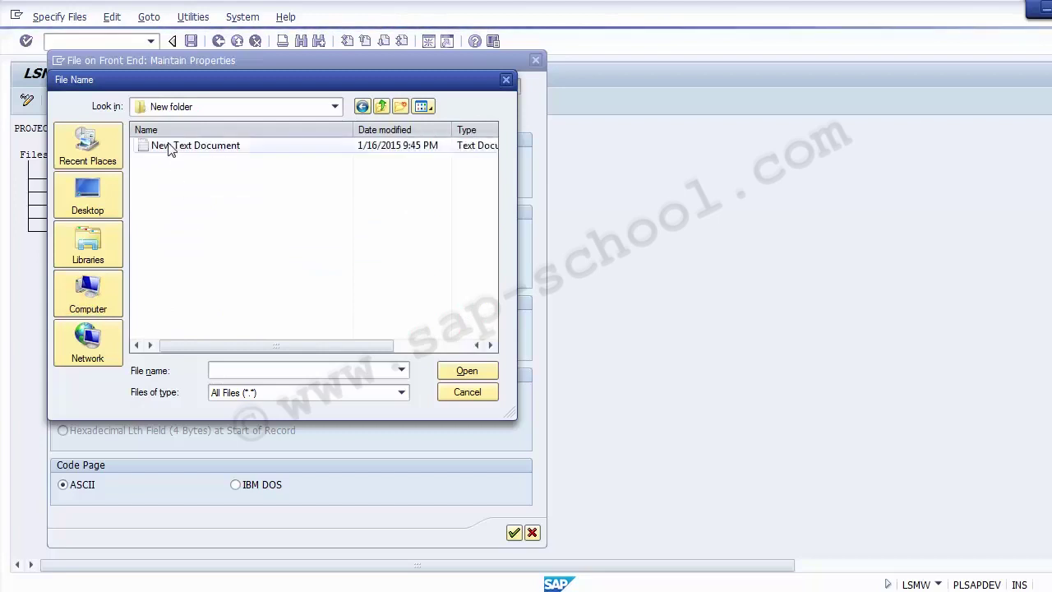
double_click(189, 150)
- Name the file GL MAster Upload, set its delimiter to Tabulator, and accept the file properties
left_click(245, 104)
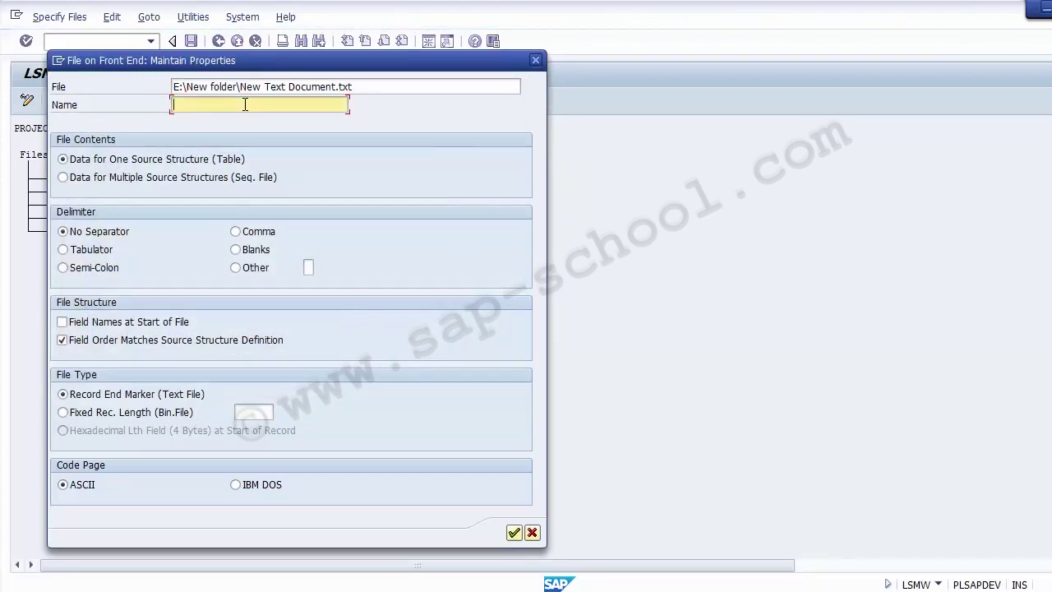
type("GL MAster Upload")
left_click(63, 250)
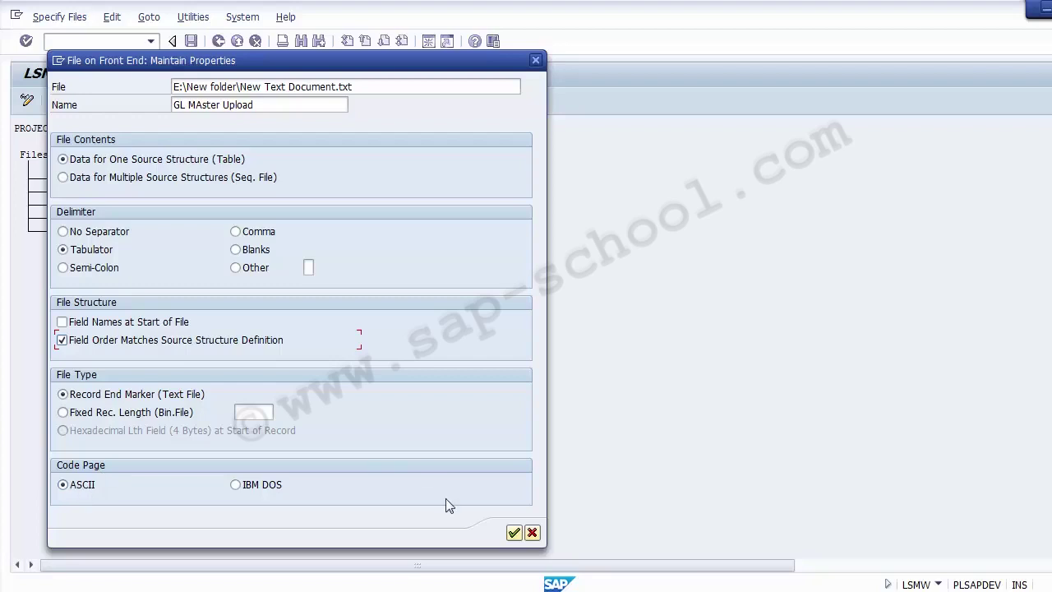
left_click(514, 534)
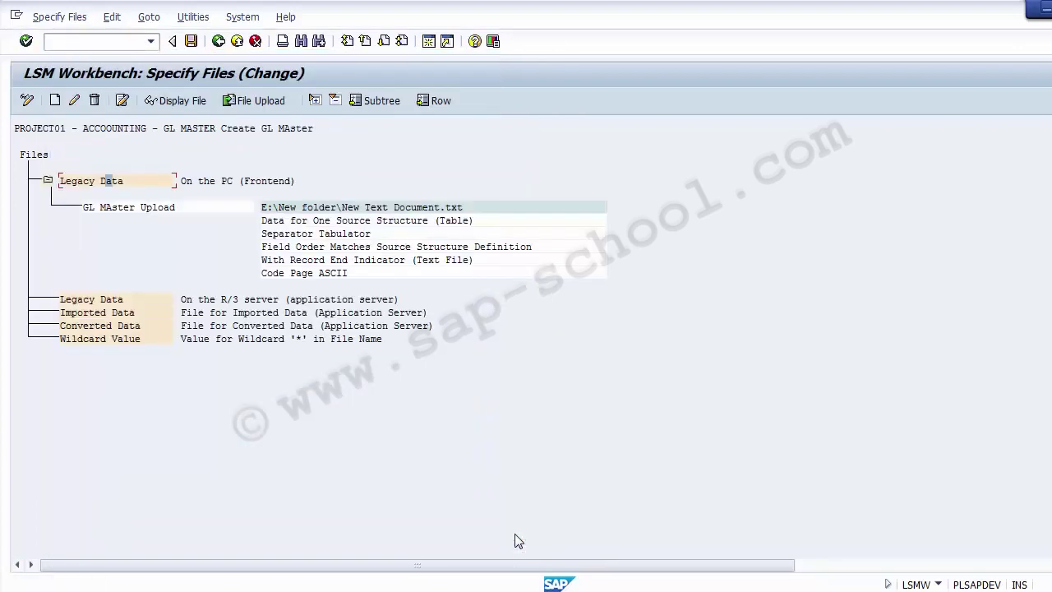
- Save the file specification and return to the process step list
left_click(359, 208)
left_click(191, 46)
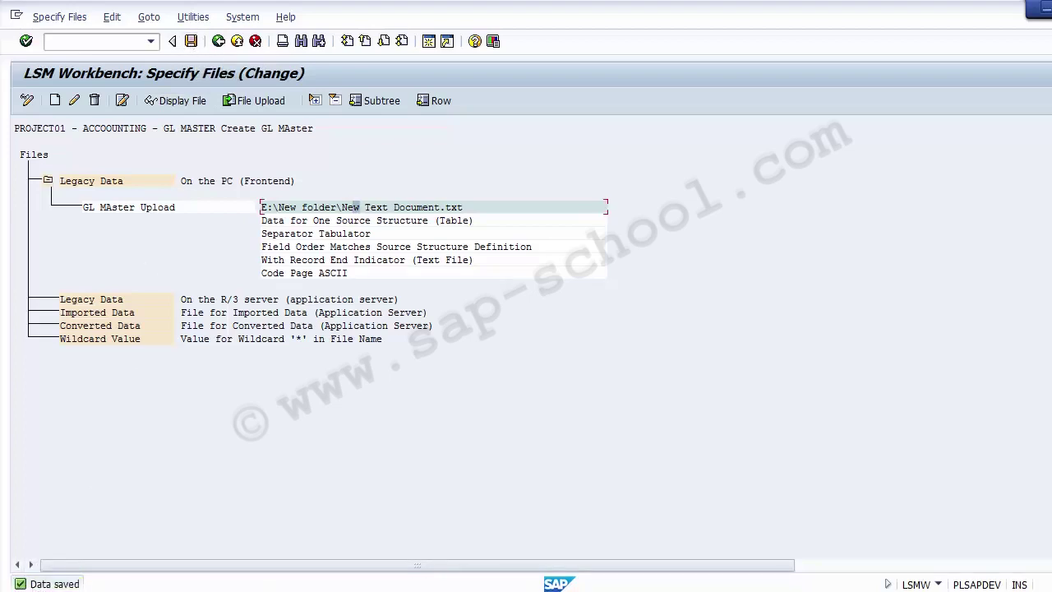
left_click(218, 41)
- Execute the Assign Files process step and save the GL MAster Upload file assignment to ZGLMASTER in change mode
left_click(114, 251)
left_click_drag(114, 251, 24, 254)
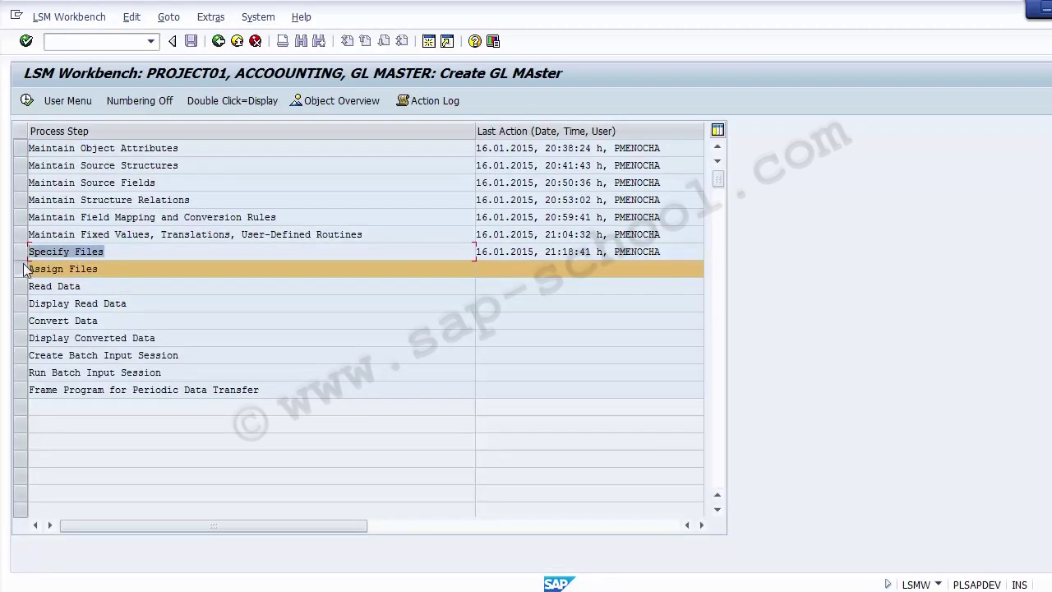
left_click_drag(112, 269, 23, 279)
left_click(23, 277)
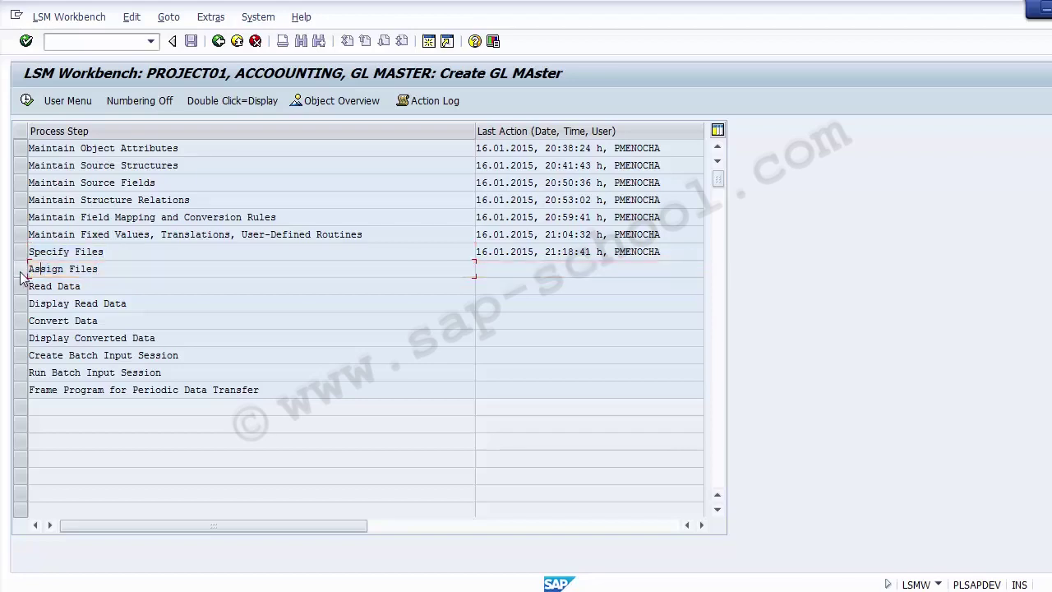
left_click(26, 101)
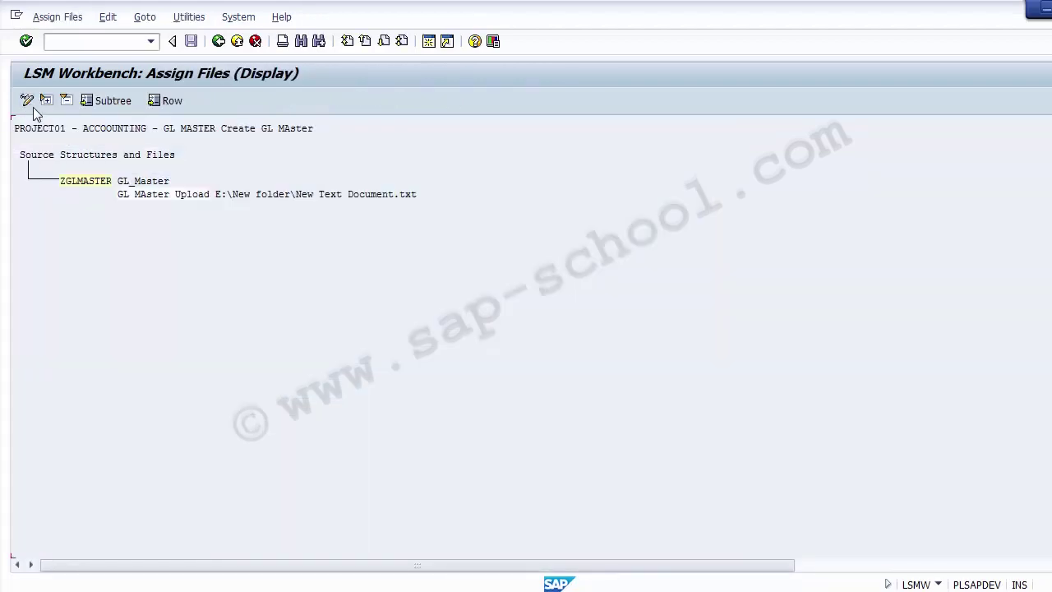
left_click(26, 101)
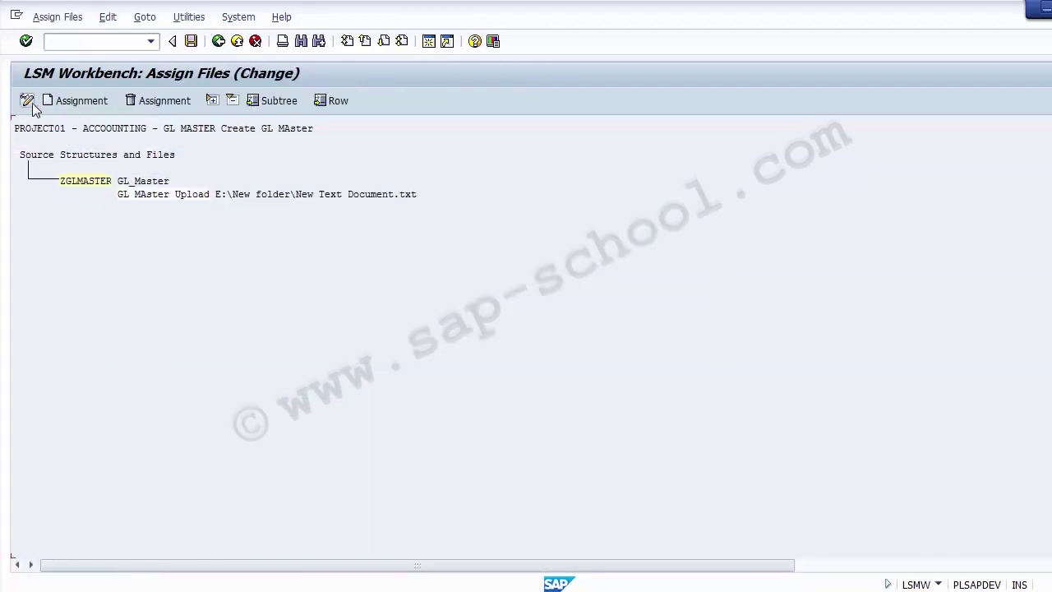
left_click(192, 47)
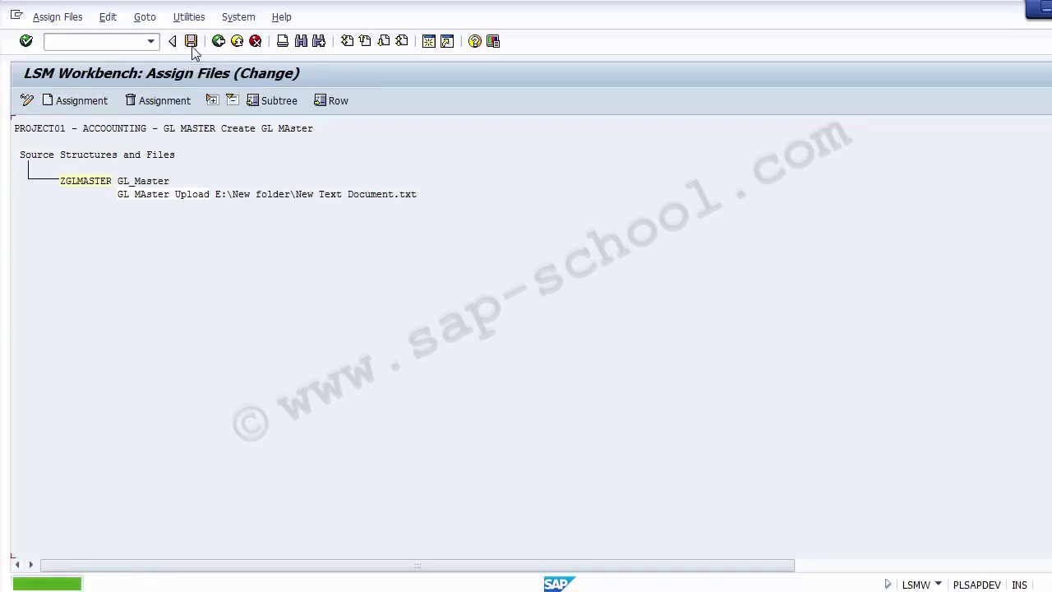
left_click(219, 42)
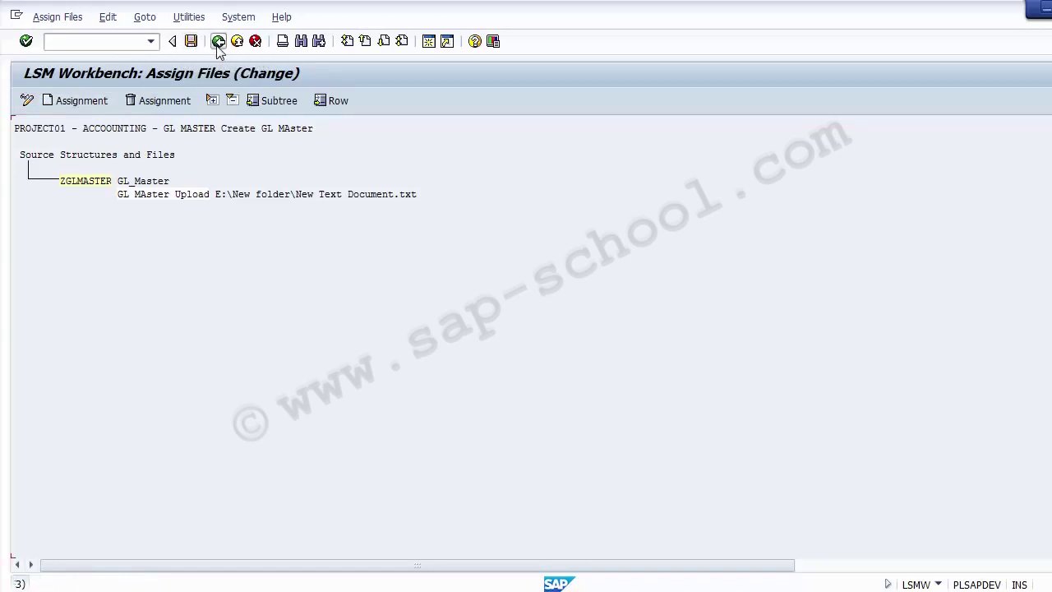
- Reopen Assign Files in display mode, review the file assigned to ZGLMASTER, and return to the process step list
left_click(95, 270)
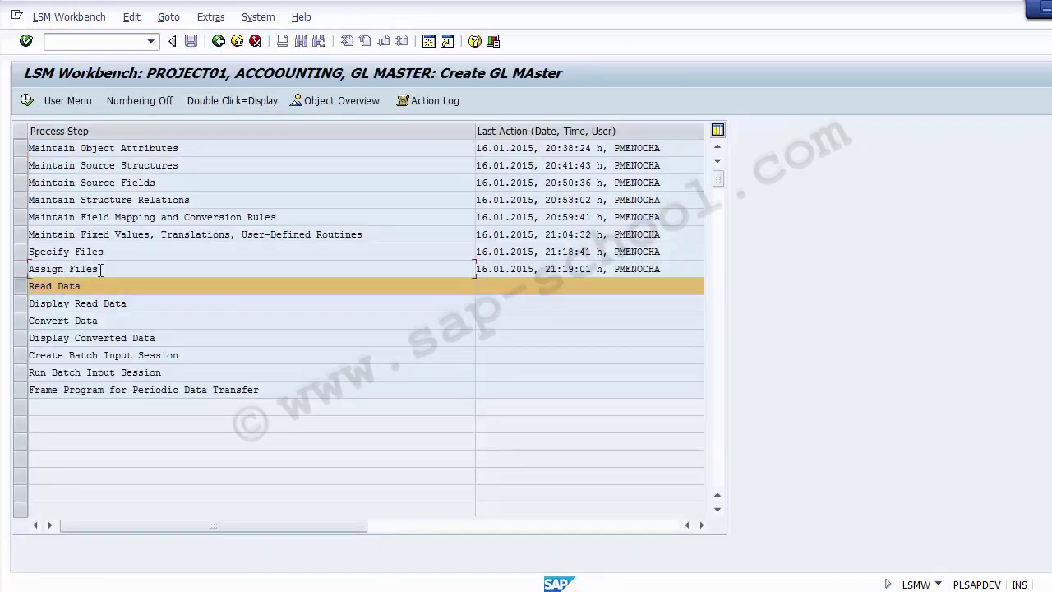
left_click(20, 269)
left_click(27, 100)
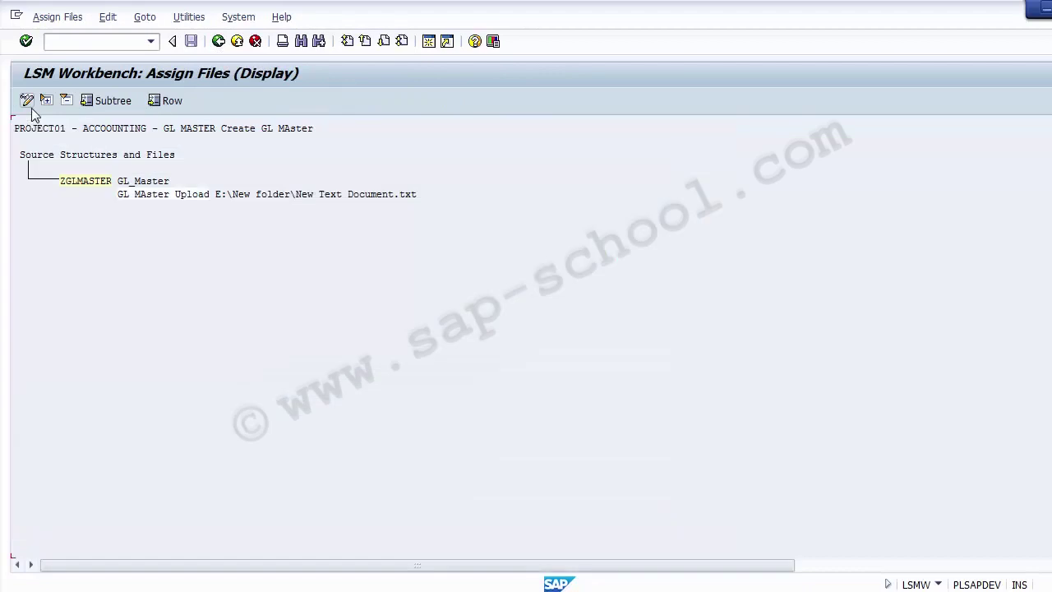
left_click(81, 180)
left_click(134, 188)
left_click(66, 156)
left_click(219, 42)
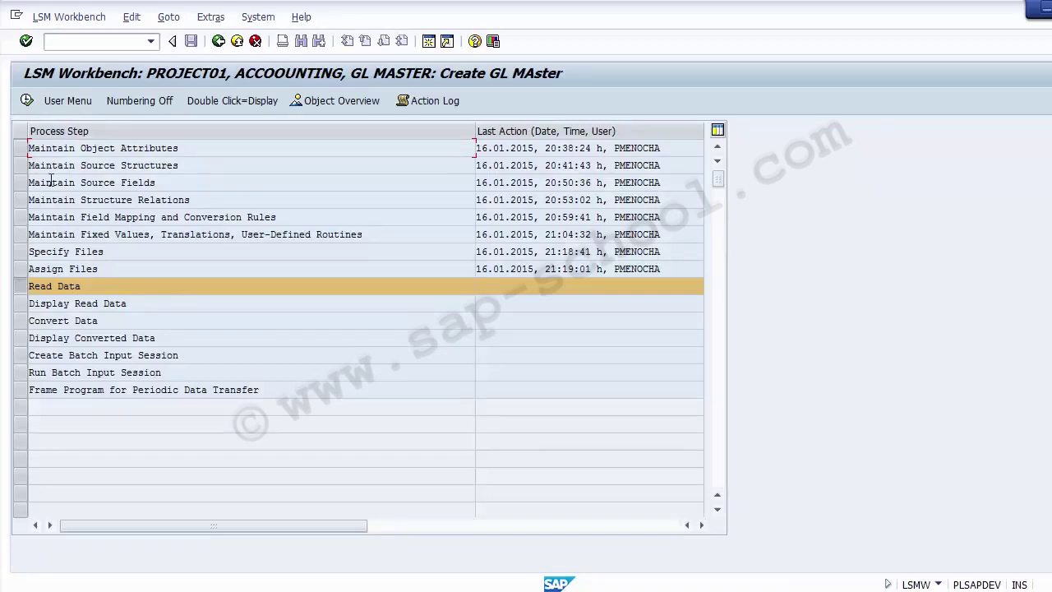
- Execute Read Data without restricting the transaction number, allowing SAP GUI access to the text file and remembering the decision
left_click(26, 100)
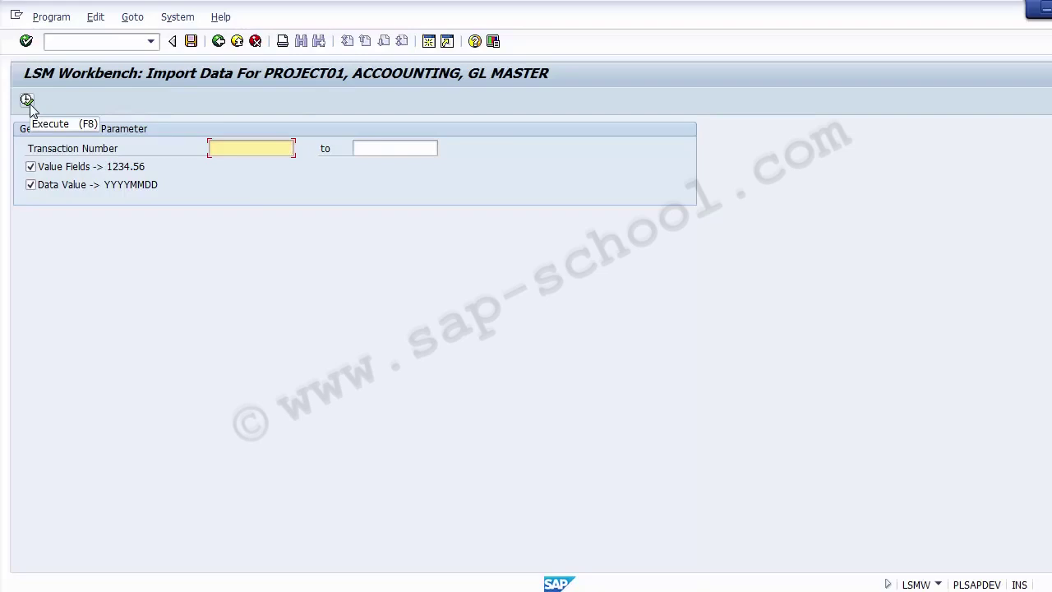
left_click(27, 101)
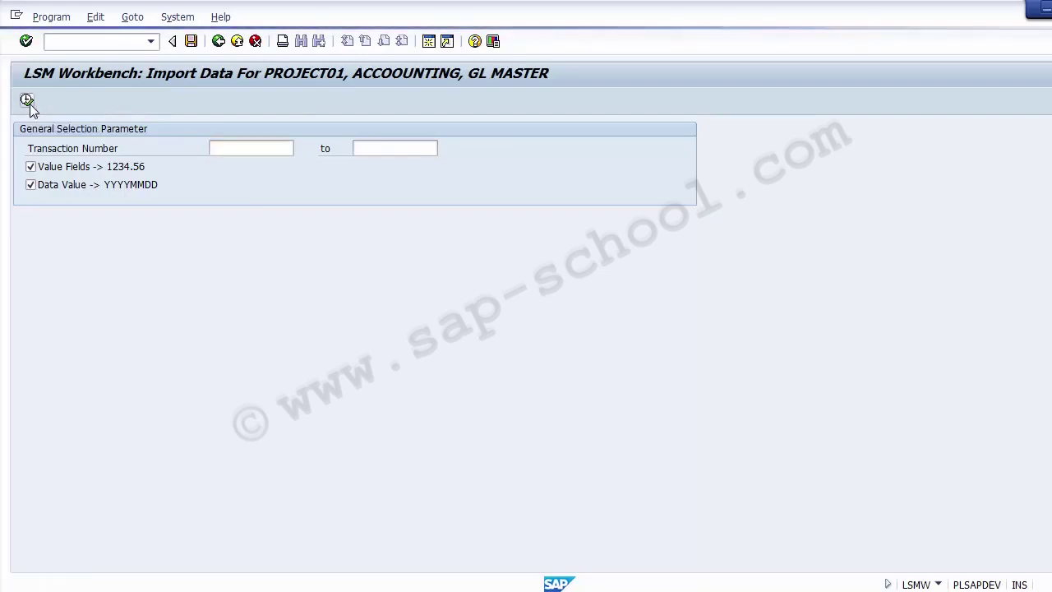
left_click(372, 302)
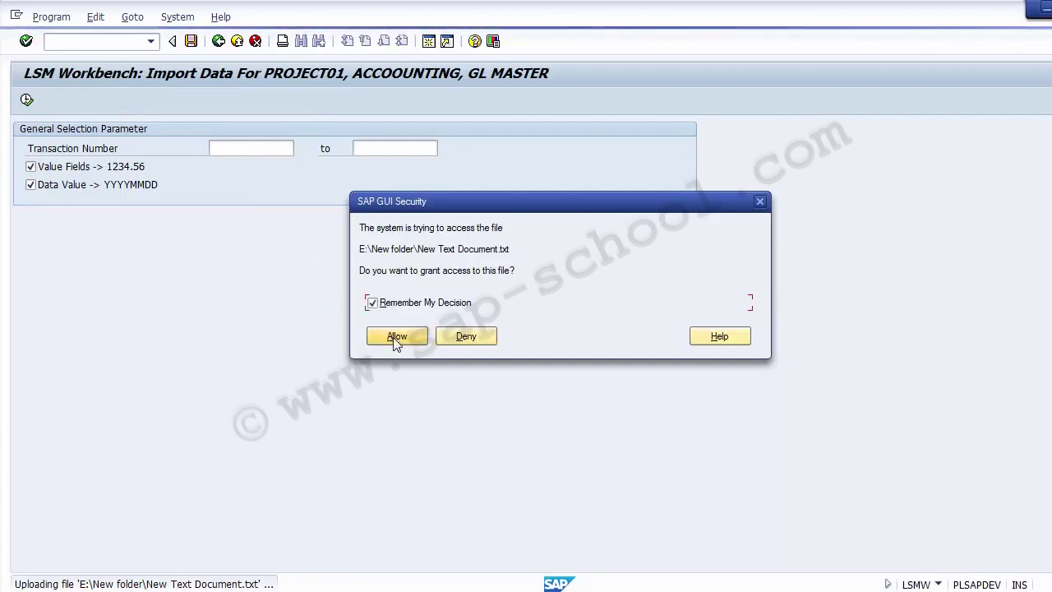
left_click(395, 338)
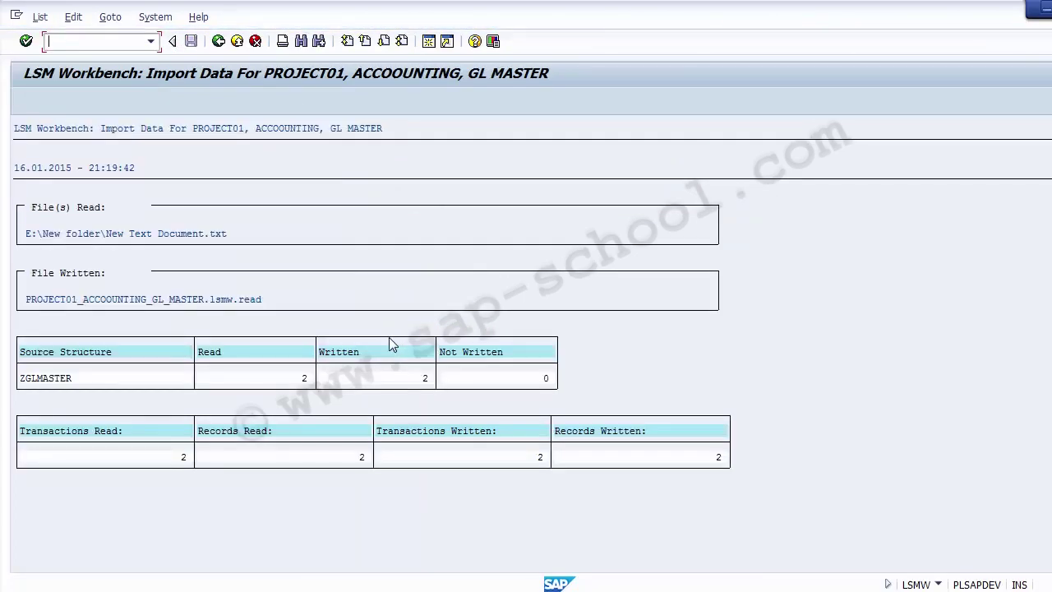
- Examine the read, written and not written counts for ZGLMASTER in the import log
left_click(285, 377)
left_click(351, 378)
left_click(488, 382)
left_click(380, 379)
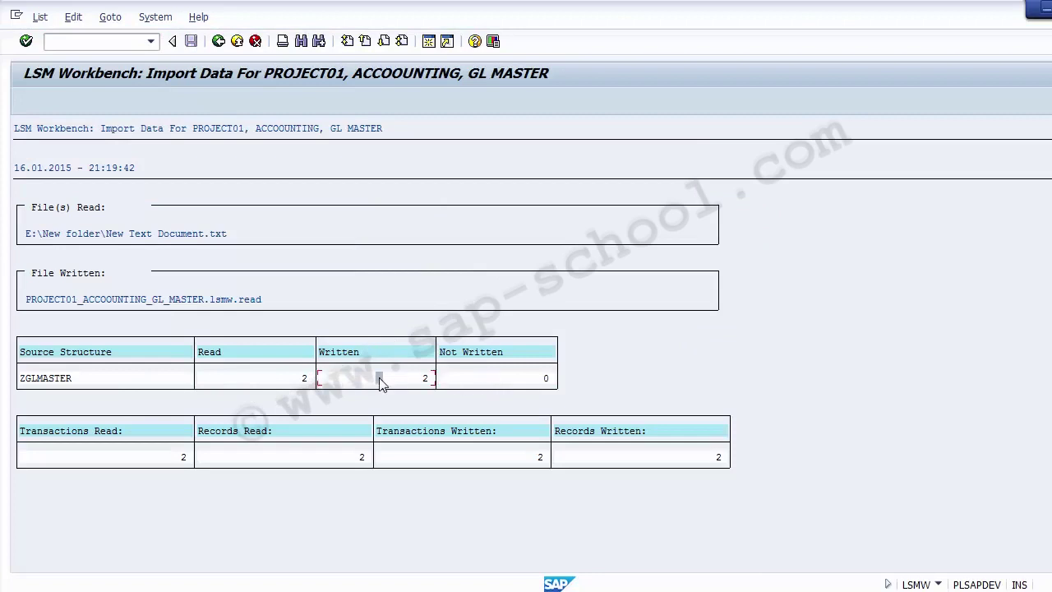
- Switch to the Excel worksheet and check the two copied account rows on Sheet4, starting from the GL_NUMBER column
left_click(561, 591)
left_click(94, 229)
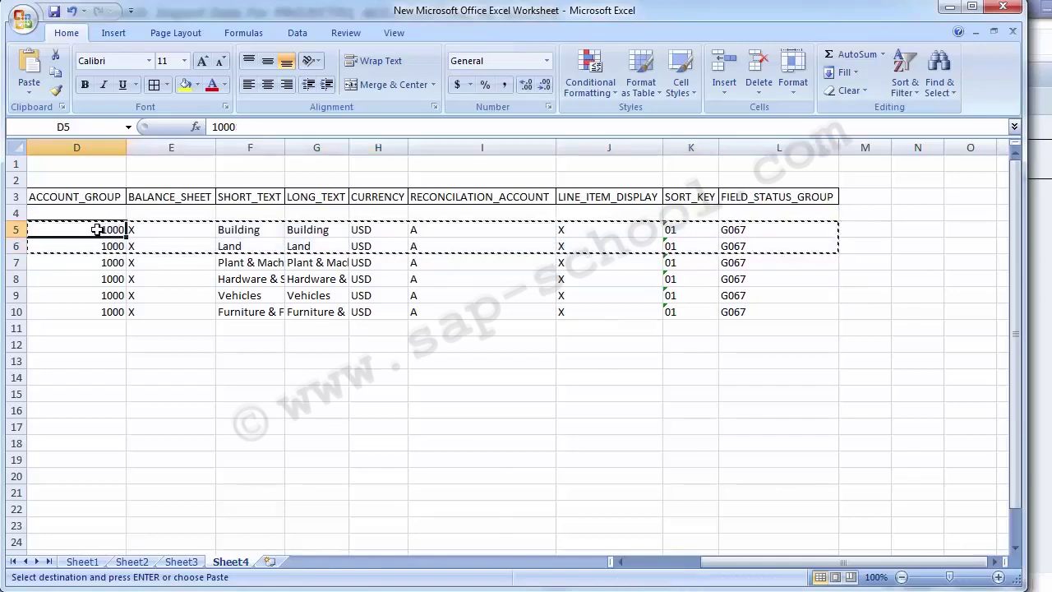
key("Left")
key("Left")
key("Left")
left_click(96, 229)
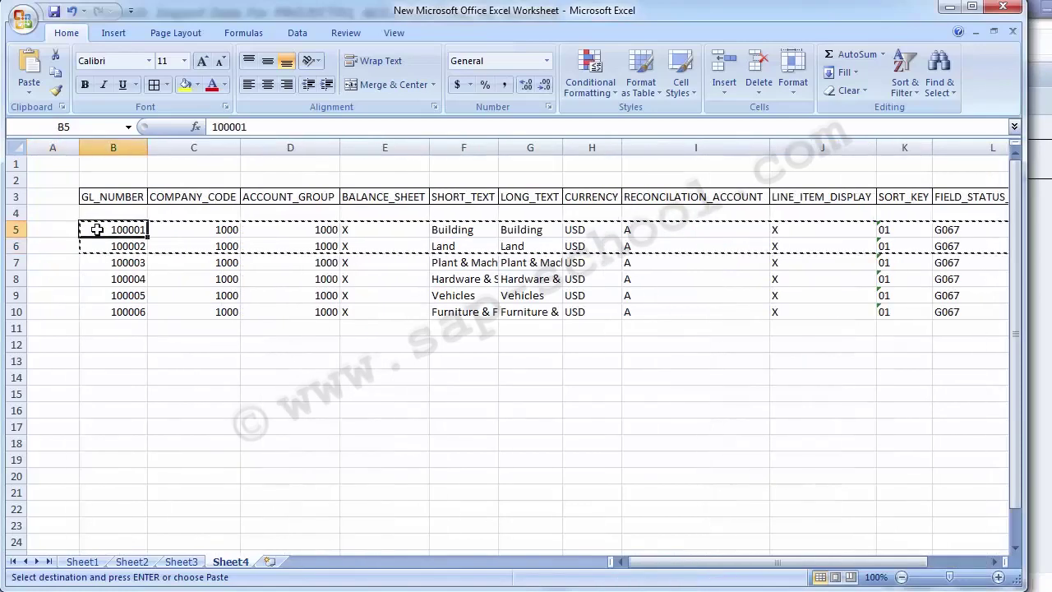
key("shift+Down")
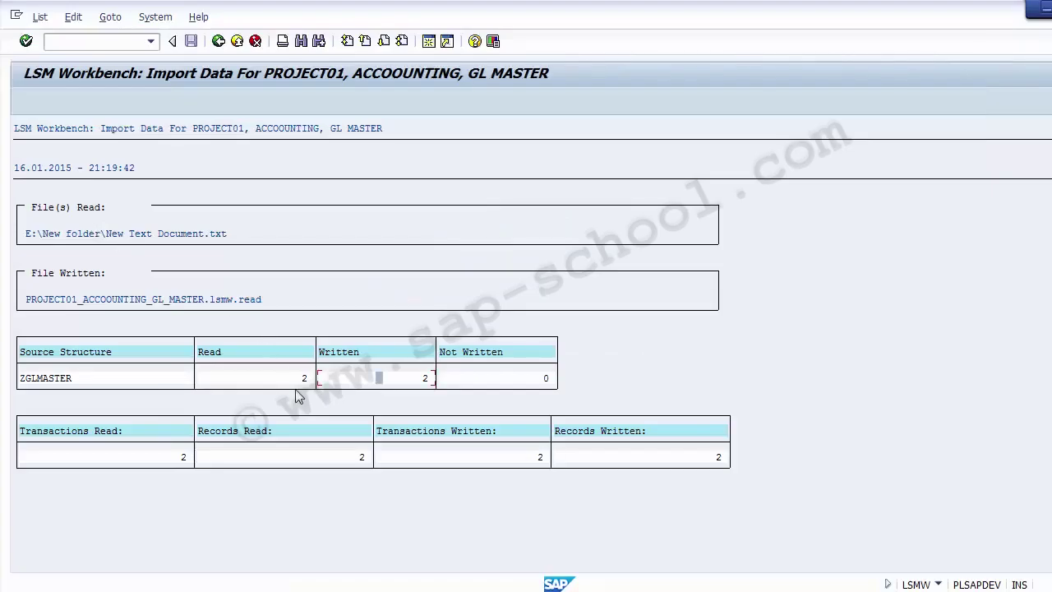
- Switch back to the SAP import log, recheck the ZGLMASTER read and written counts, and return to the process step list
left_click(303, 378)
left_click(425, 379)
left_click(218, 42)
left_click(217, 41)
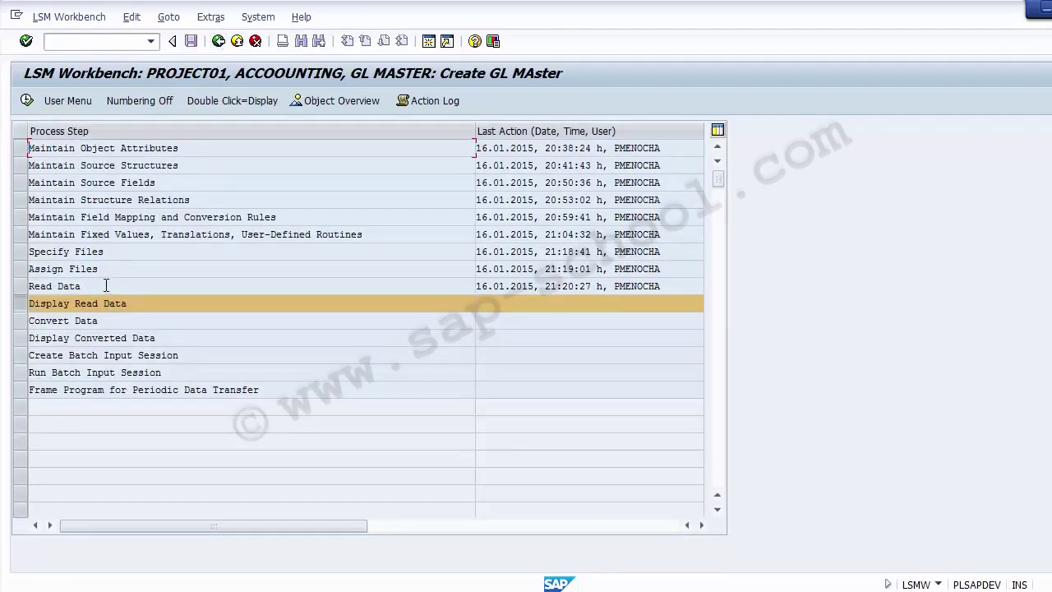
- Execute Display Read Data up to line 10000 and examine the field contents of the first ZGLMASTER row
left_click_drag(82, 286, 30, 287)
left_click_drag(153, 305, 22, 306)
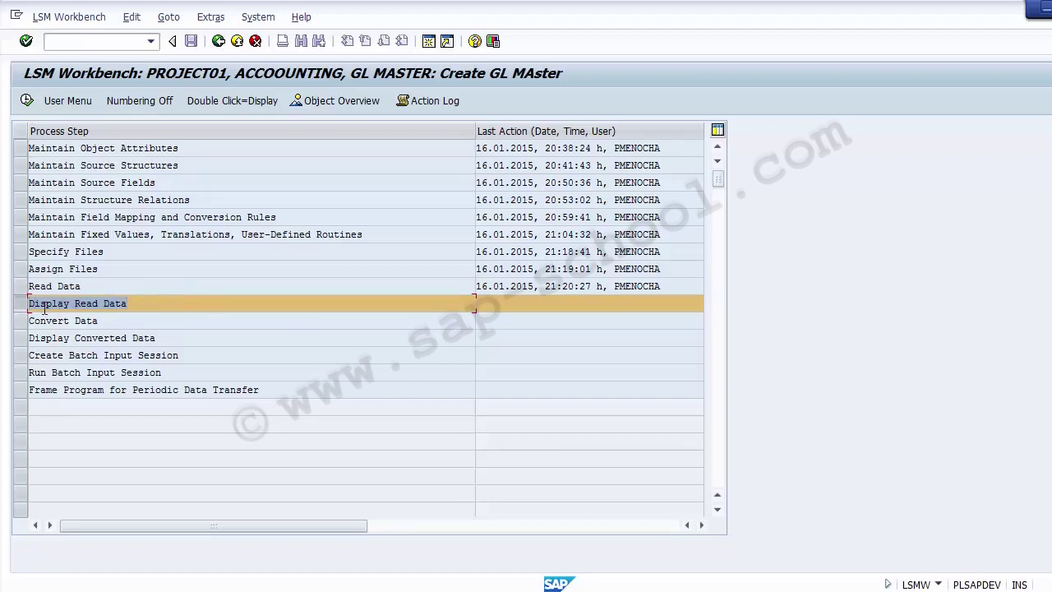
left_click(27, 101)
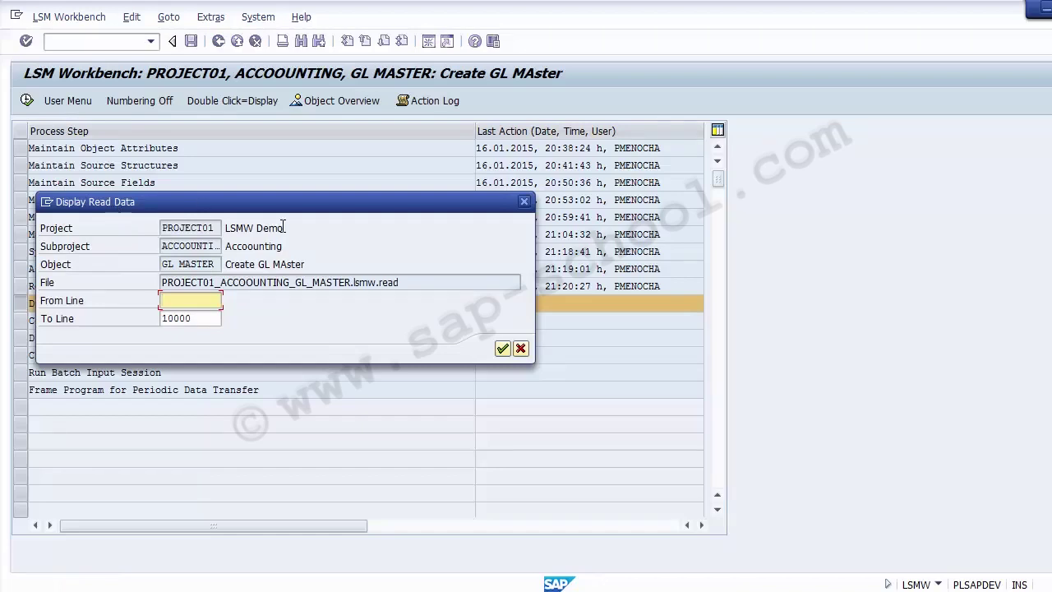
left_click(502, 350)
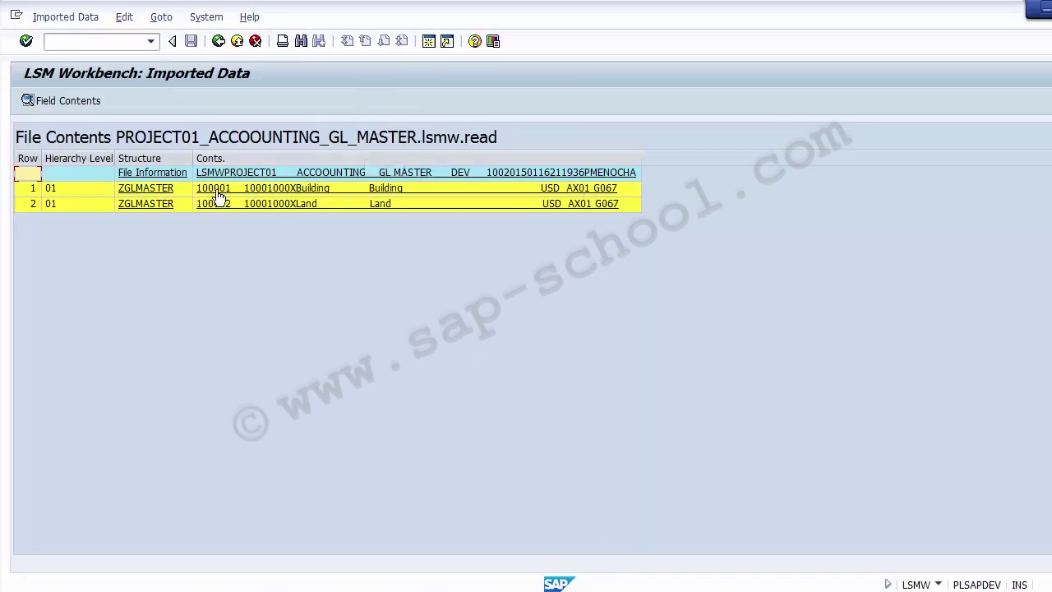
left_click(389, 190)
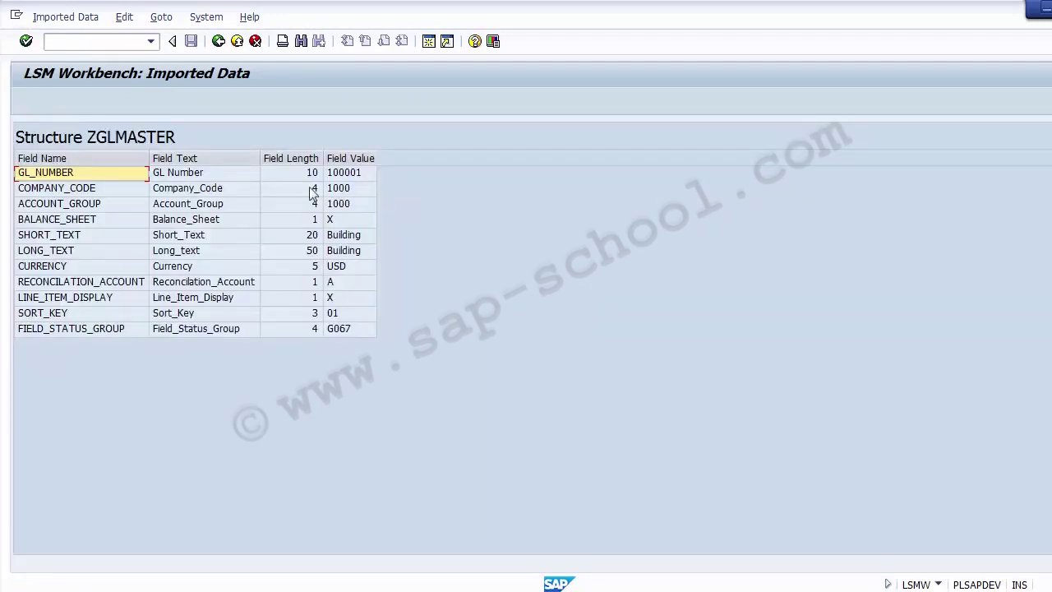
left_click(217, 176)
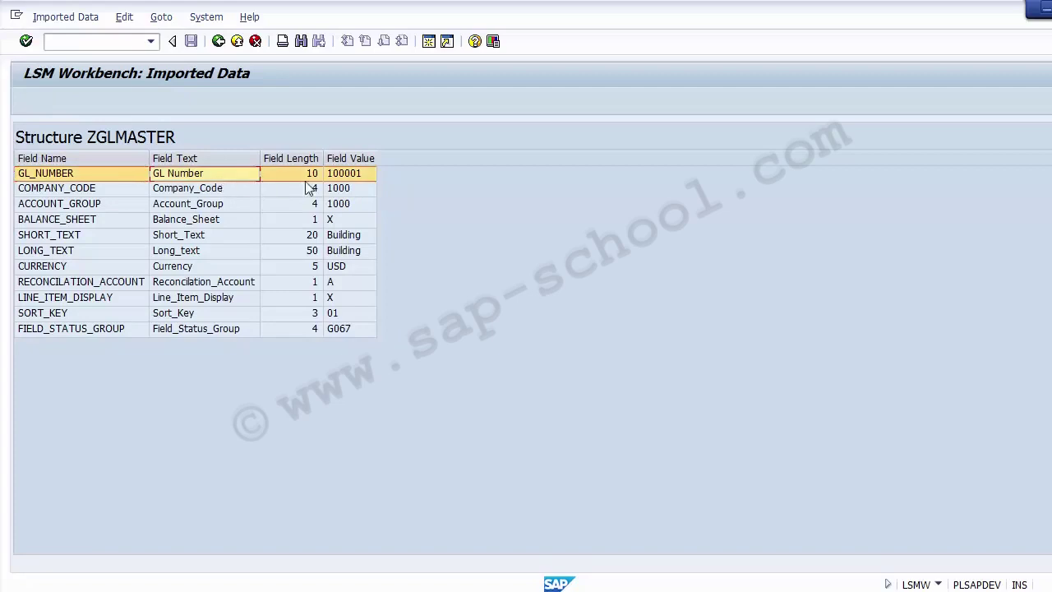
- Examine the field lengths and values of the first imported ZGLMASTER record from GL_NUMBER through LONG_TEXT
left_click(350, 174)
left_click(222, 193)
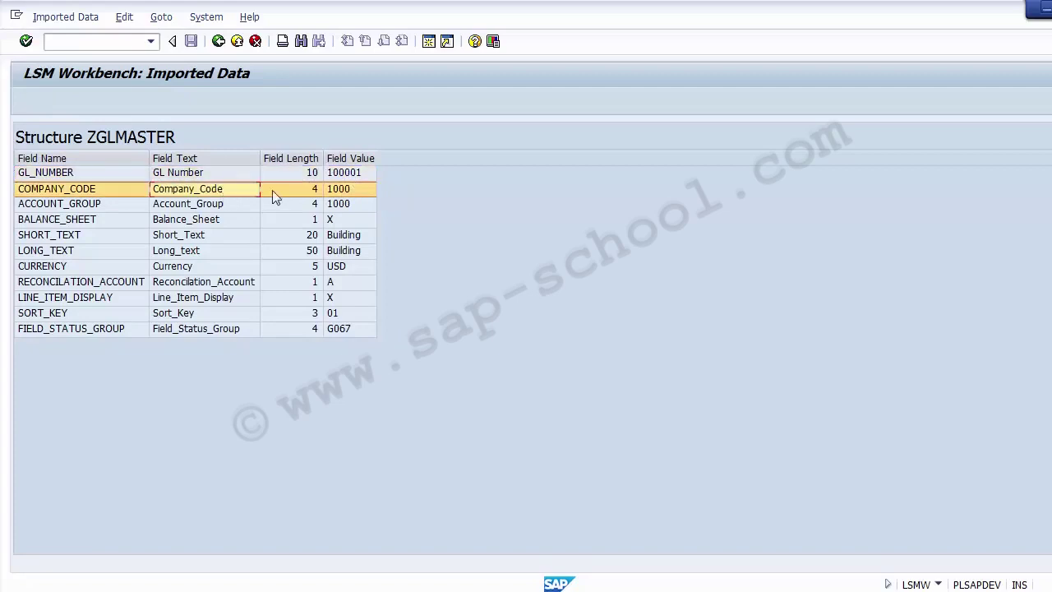
left_click(352, 190)
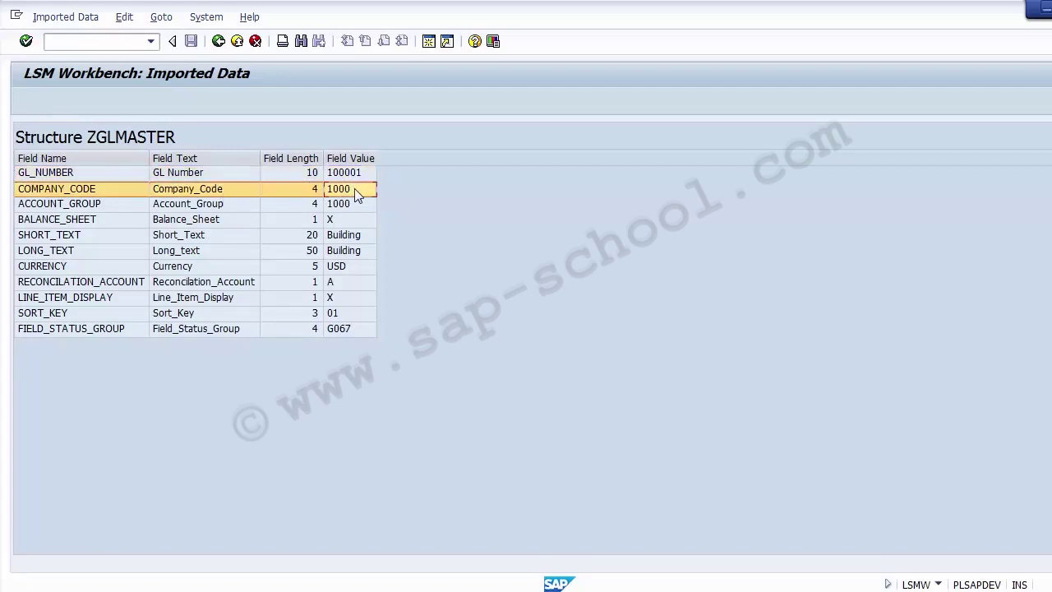
left_click(304, 158)
left_click(221, 218)
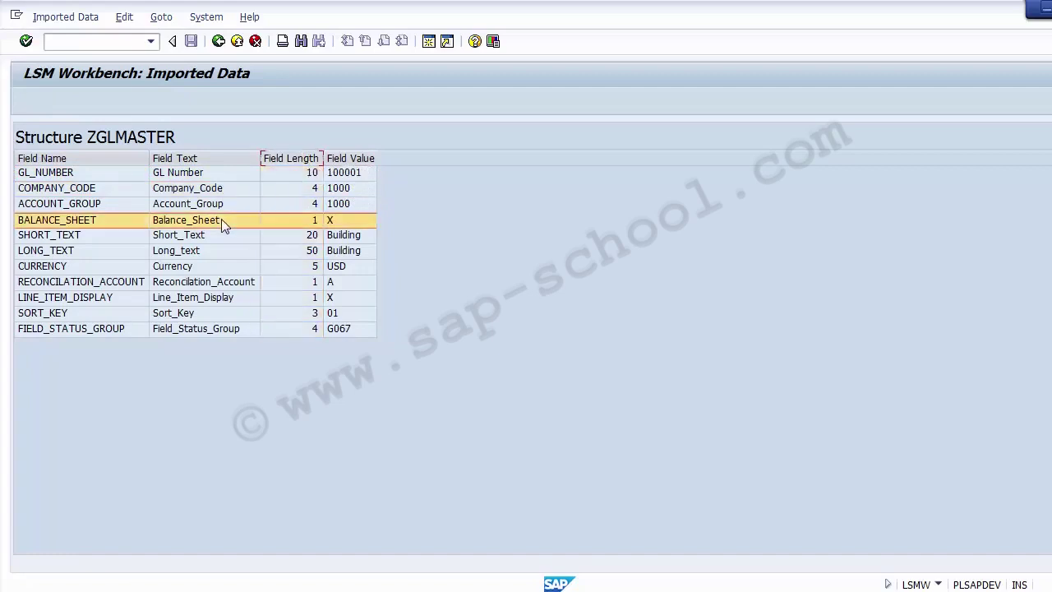
left_click(346, 218)
left_click(246, 237)
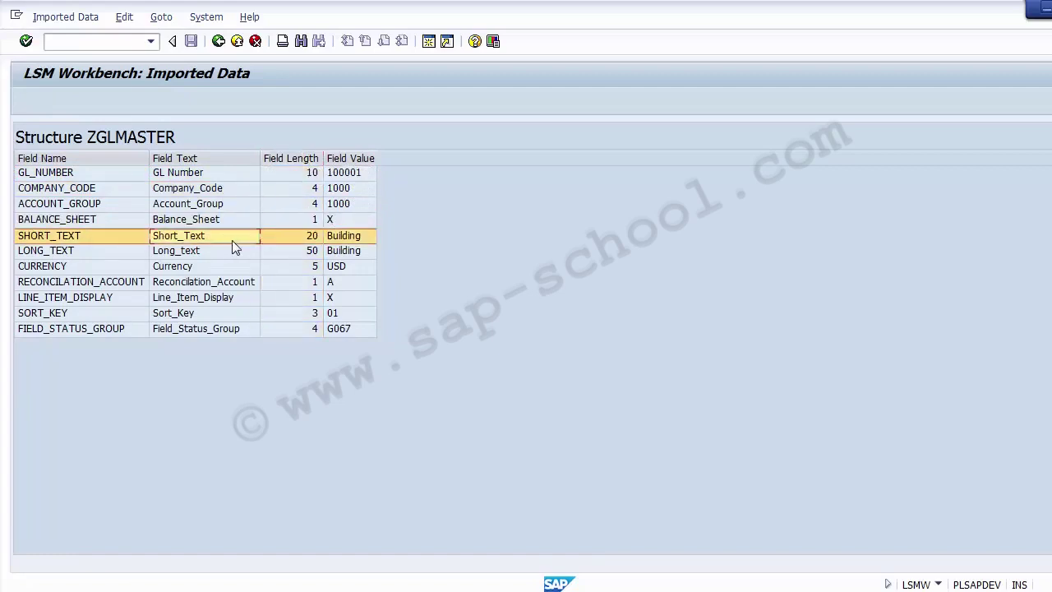
left_click(349, 237)
left_click(194, 253)
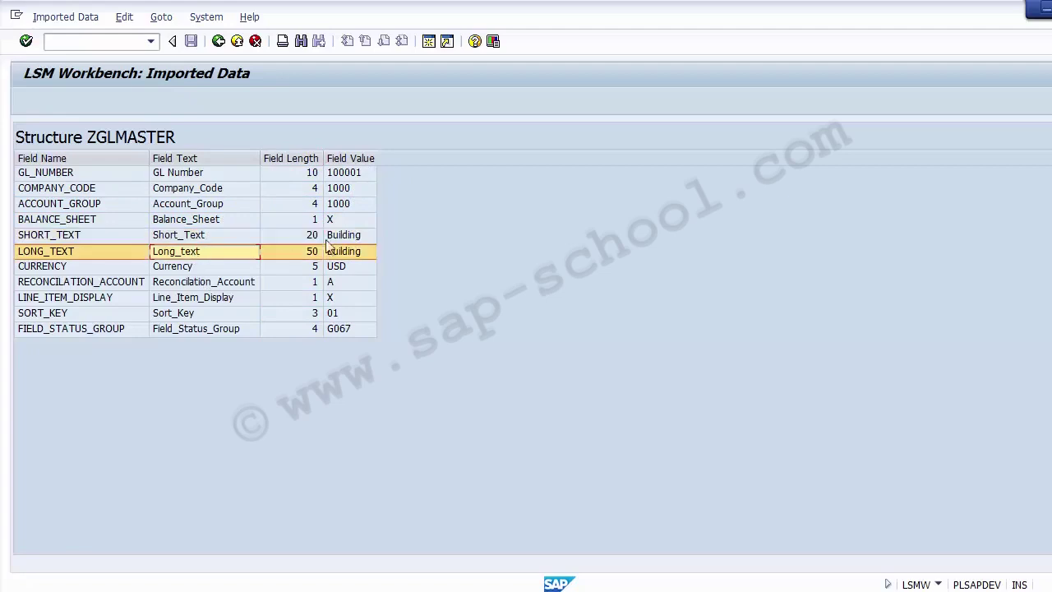
- Examine the first record's values from CURRENCY through FIELD_STATUS_GROUP, and recheck its SHORT_TEXT and GL_NUMBER values
left_click(207, 269)
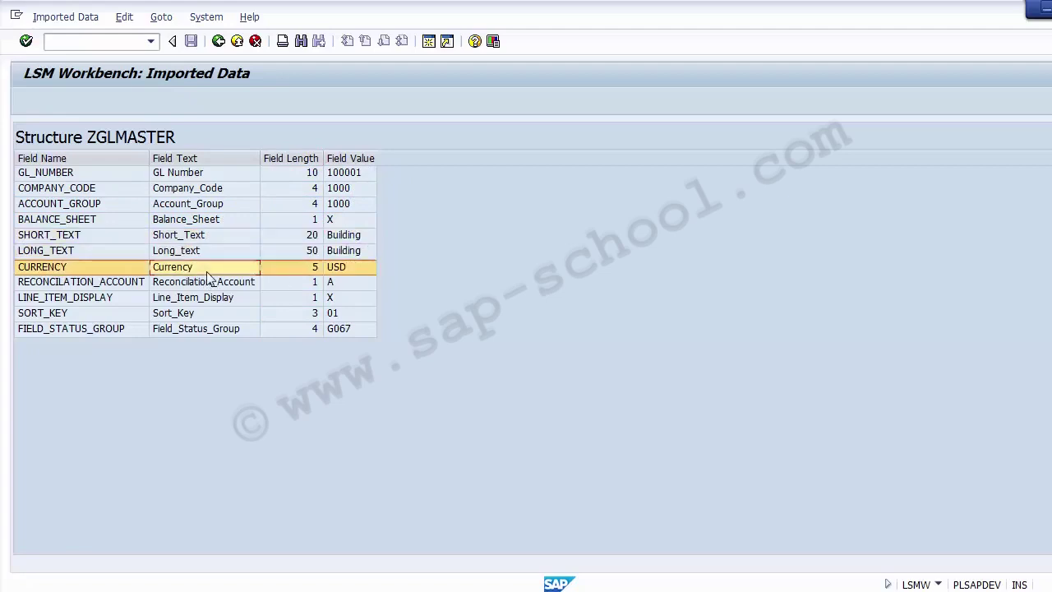
left_click(357, 271)
left_click(252, 283)
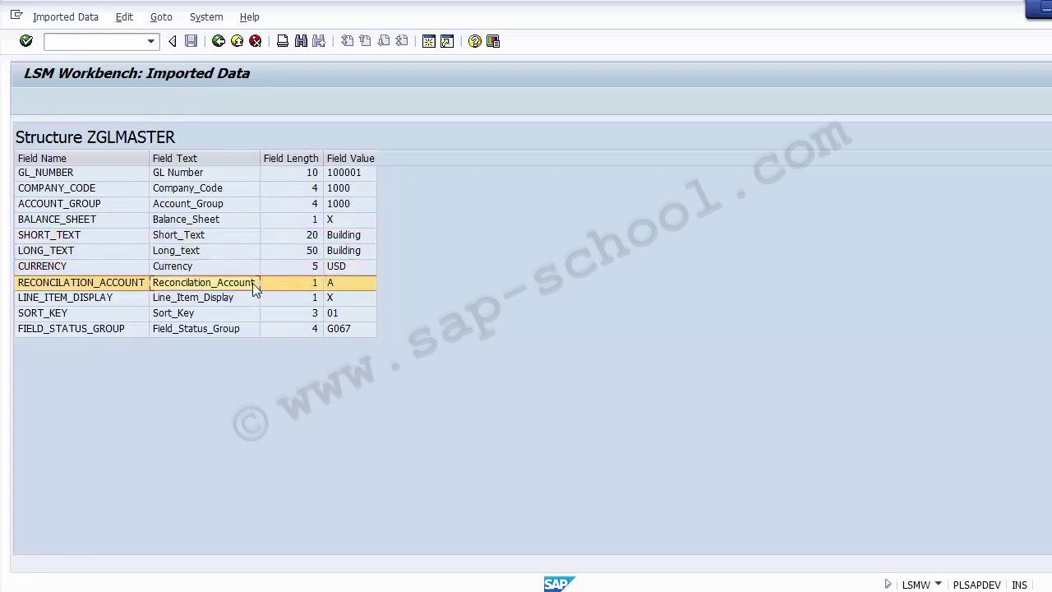
left_click(352, 284)
left_click(346, 296)
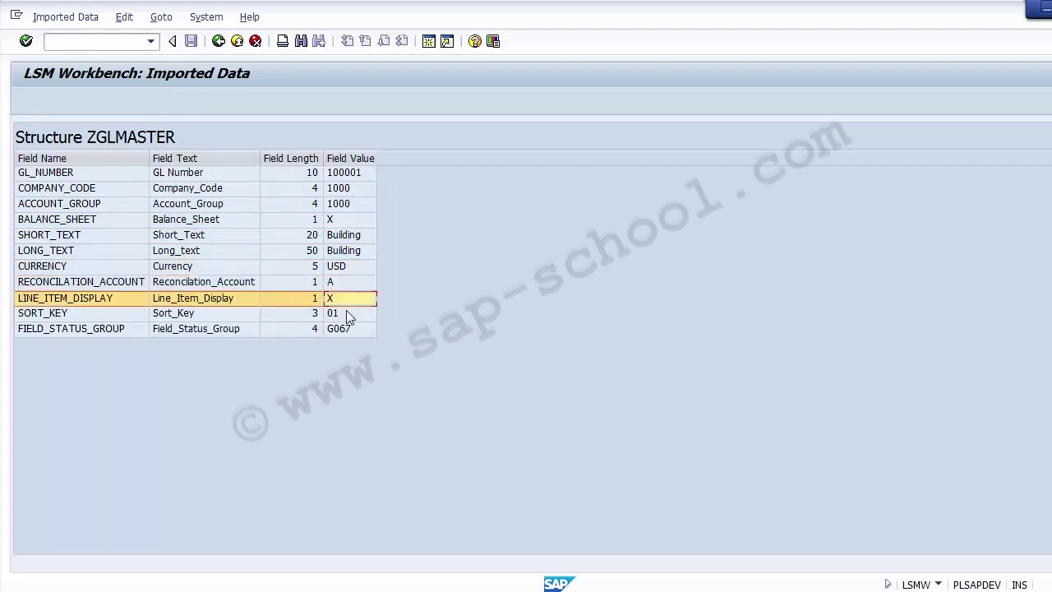
left_click(346, 312)
left_click(351, 328)
left_click(342, 184)
left_click(345, 234)
left_click(342, 178)
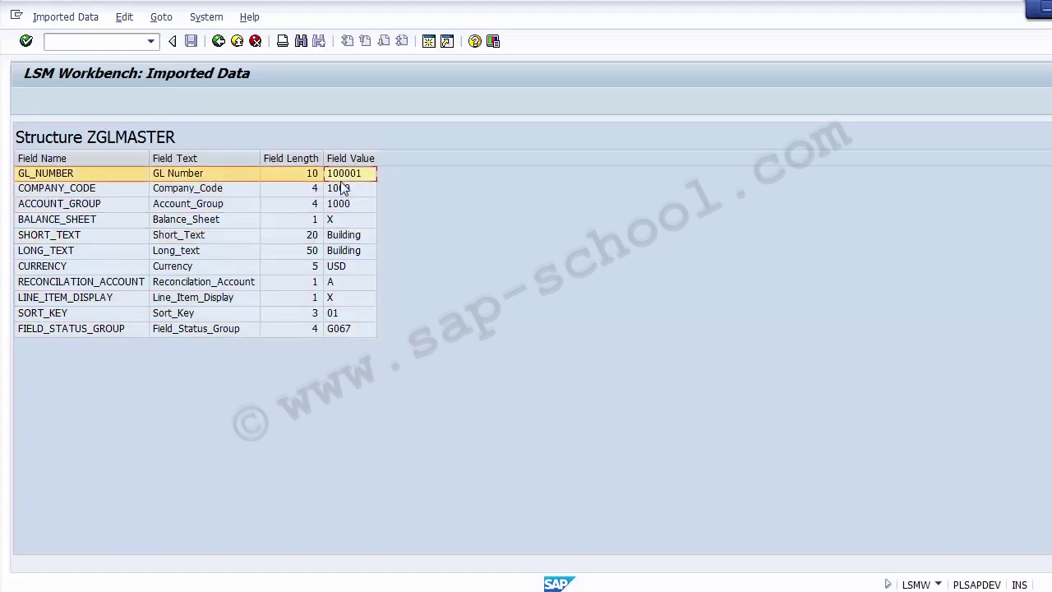
- Switch to the Excel worksheet, clear the pending copy selection, and check row 5 on Sheet4 from GL_NUMBER to LONG_TEXT
key("alt+Tab")
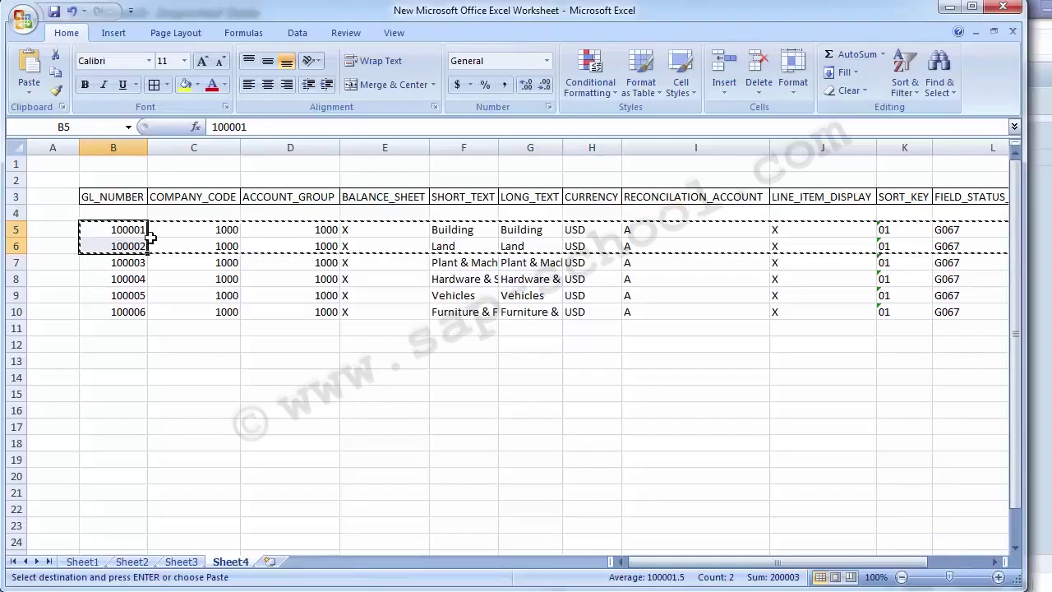
left_click(70, 394)
key("Escape")
key("Up")
key("Up")
key("Up")
key("Up")
key("Up")
key("Up")
key("Up")
key("Up")
key("Up")
key("Up")
key("Right")
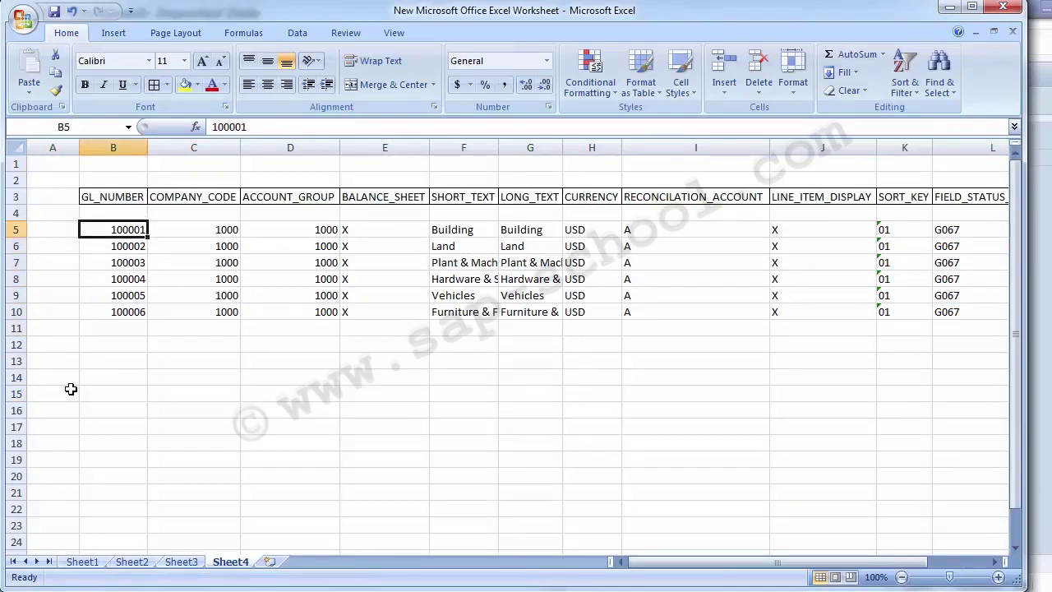
key("Right")
key("Right")
key("Right")
key("Right")
key("Right")
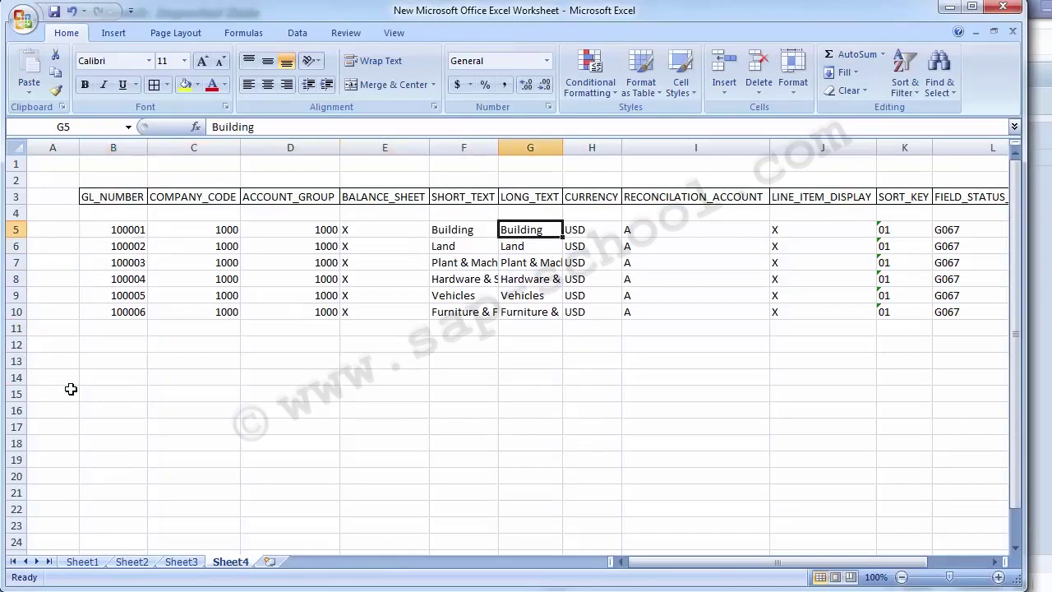
- Compare the BALANCE_SHEET and CURRENCY fields of the imported SAP record with the matching row 5 cells in the Excel worksheet
key("alt+Tab")
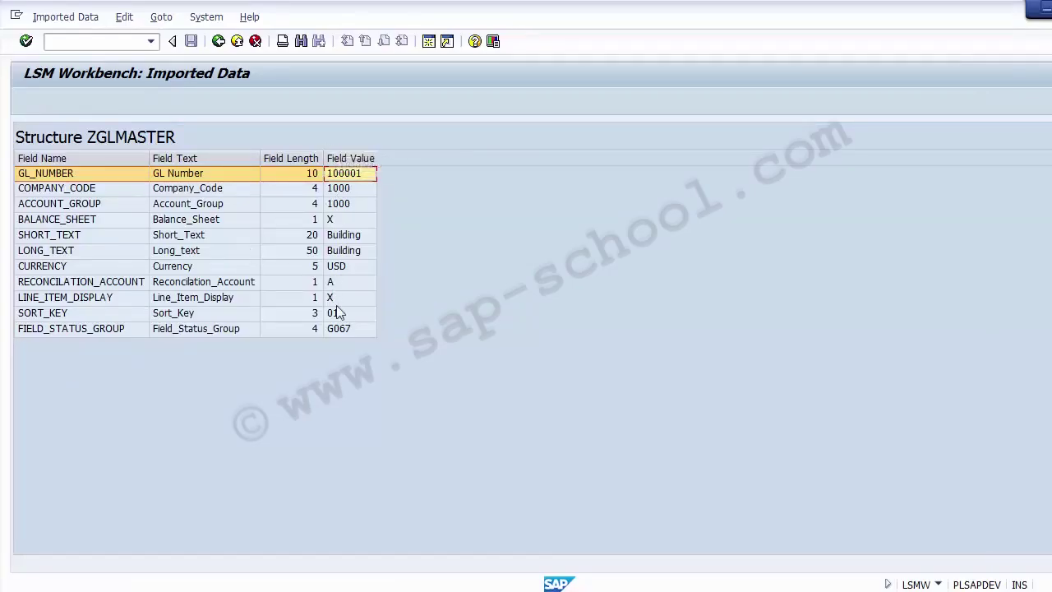
left_click(202, 222)
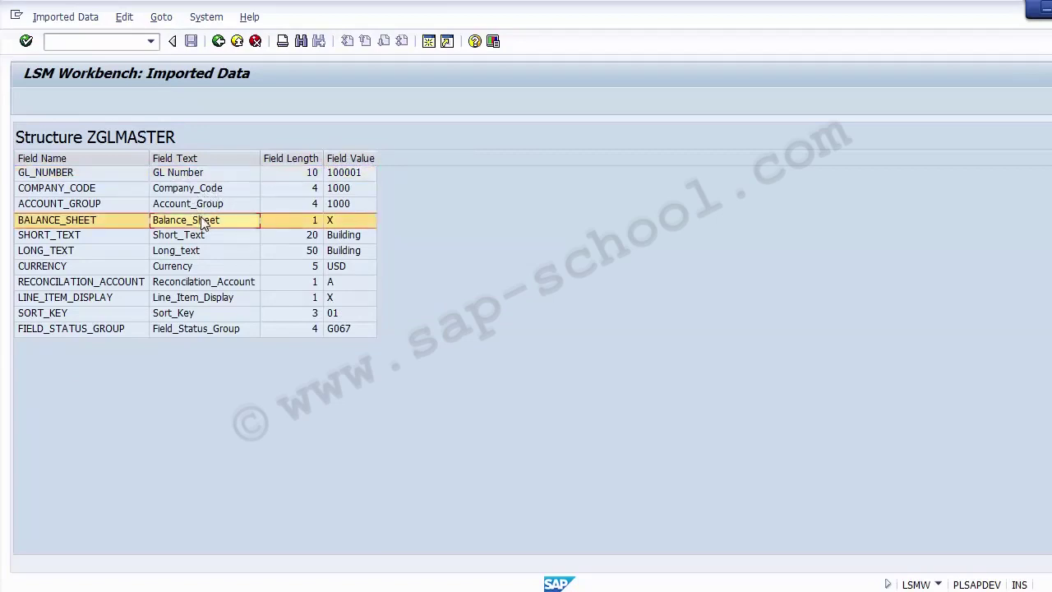
left_click(181, 269)
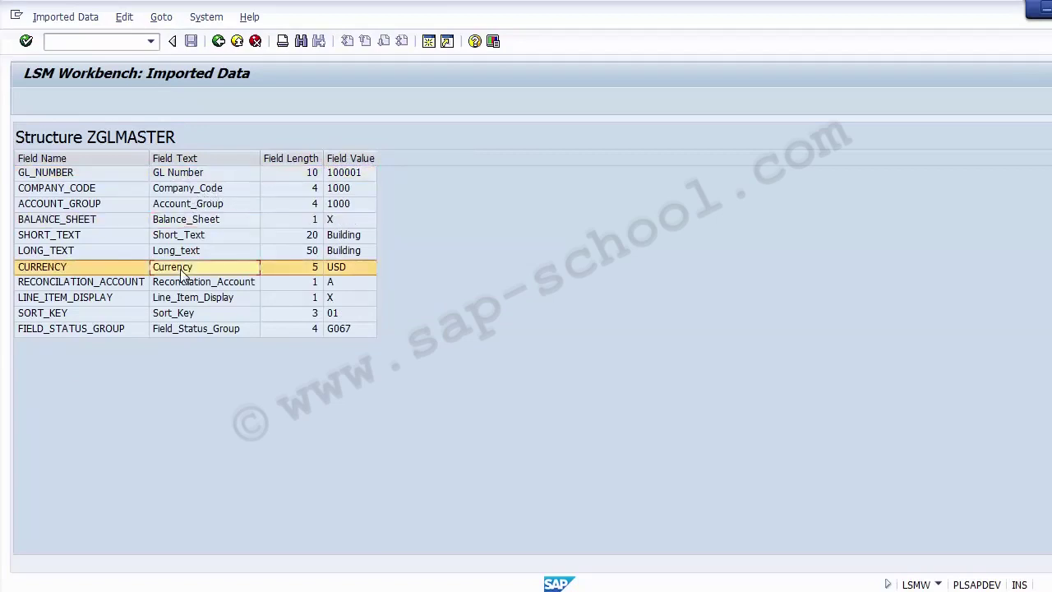
key("alt+Tab")
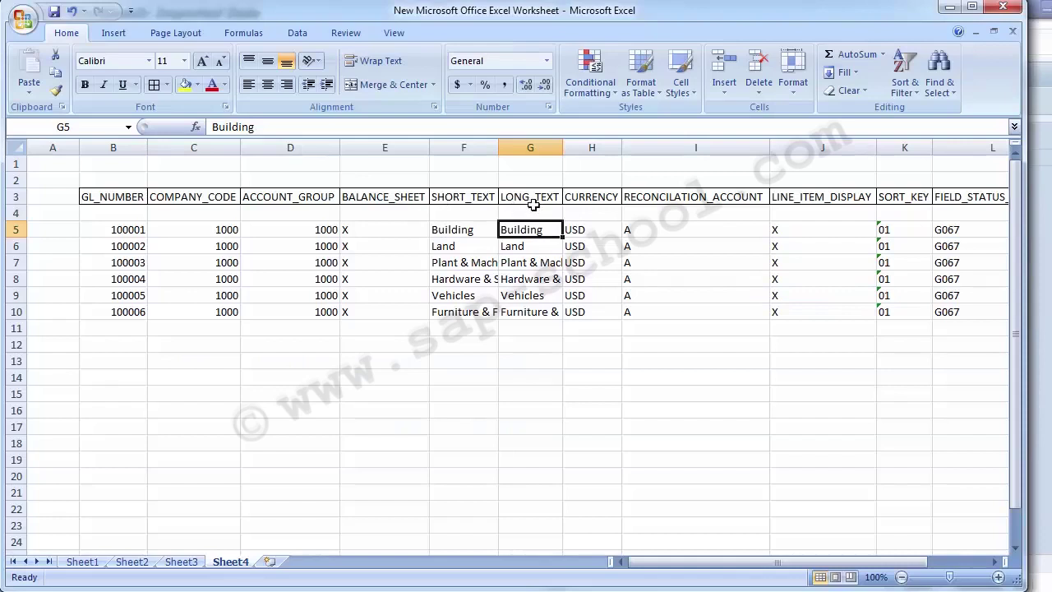
left_click(594, 233)
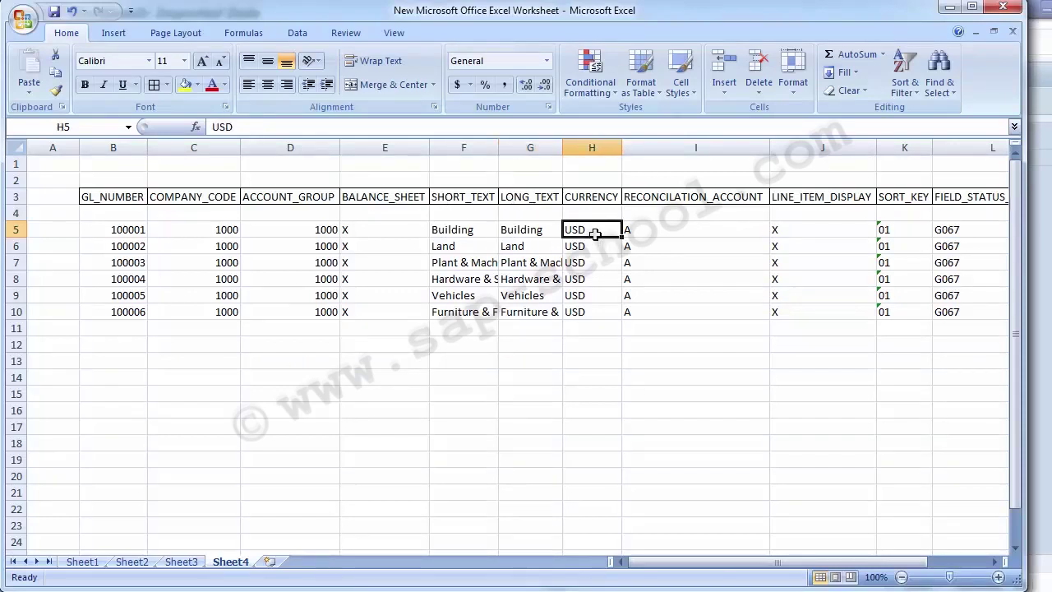
key("Left")
key("Left")
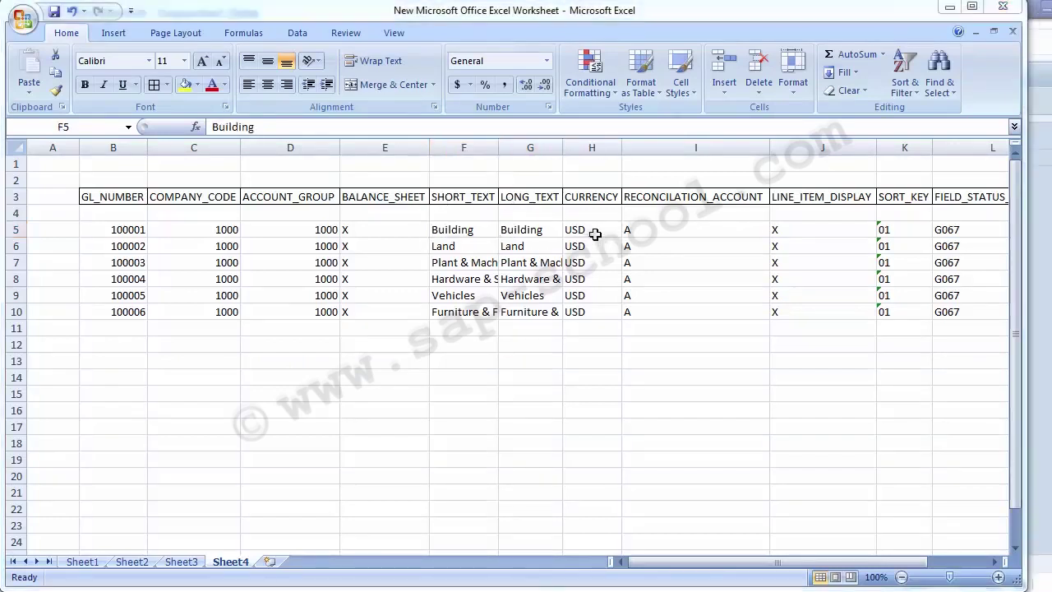
- Switch back to the imported SAP record and compare its GL_NUMBER value with cell B5 in the Excel worksheet
key("alt+Tab")
key("Up")
key("Up")
key("Down")
key("Up")
key("Up")
key("Up")
key("Up")
key("Up")
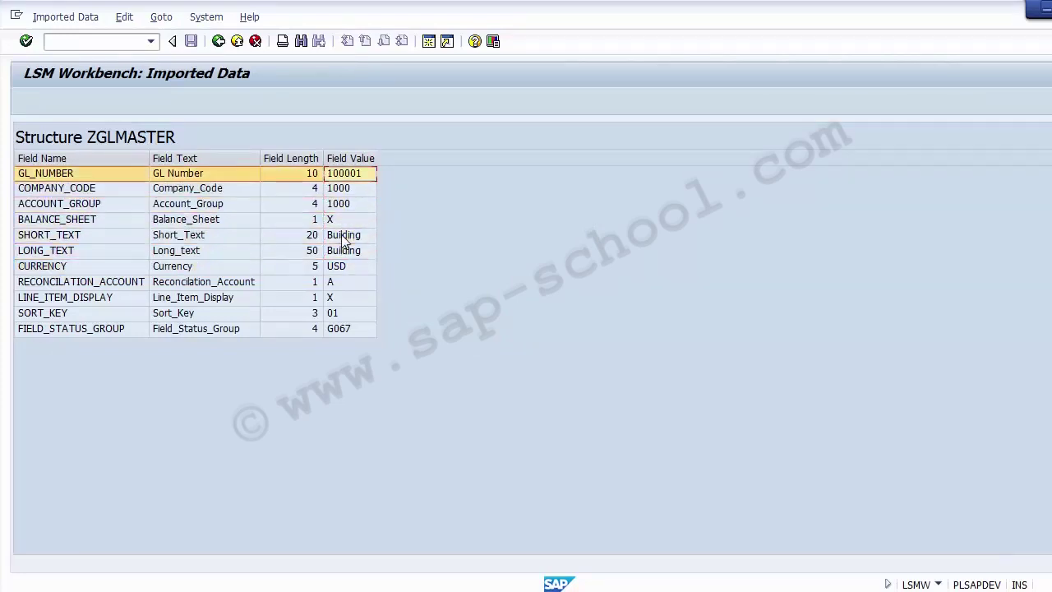
key("alt+Tab")
left_click(117, 230)
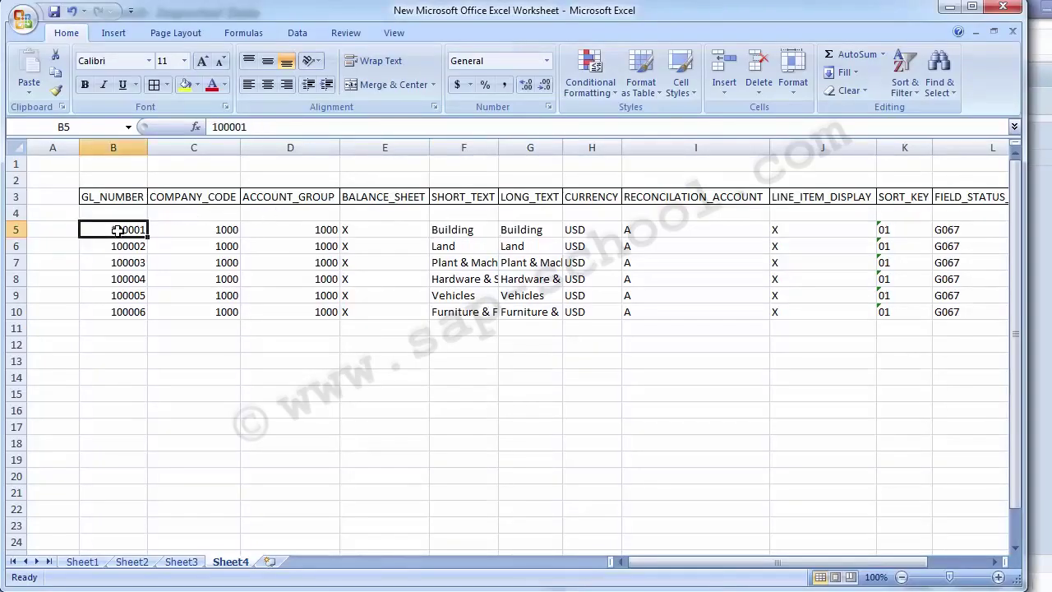
key("alt+Tab")
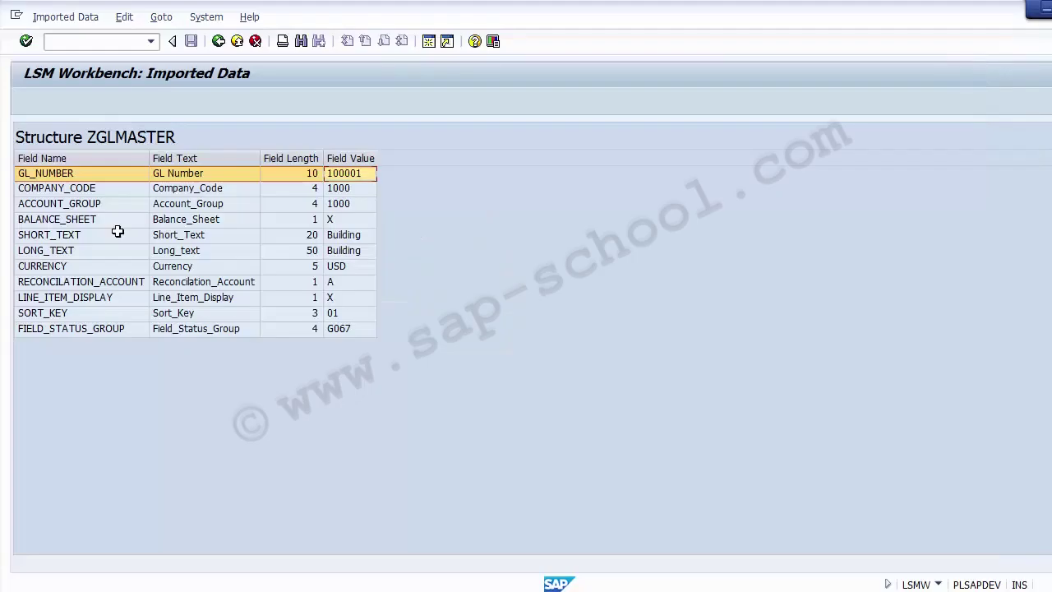
- Open the field contents of the second ZGLMASTER row and compare its GL_NUMBER with cell B6 in the Excel worksheet
left_click(219, 41)
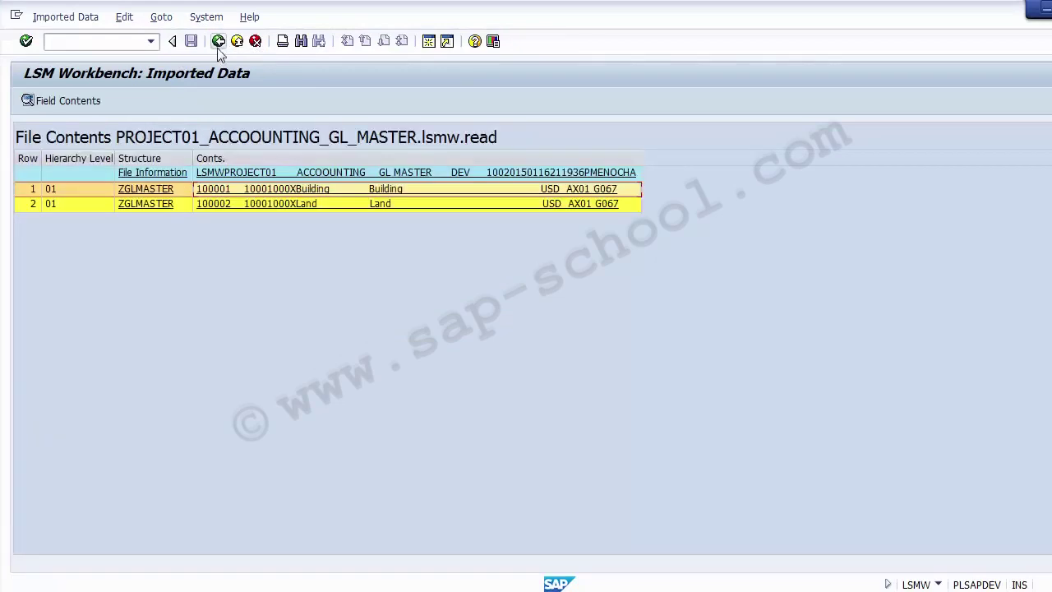
double_click(302, 206)
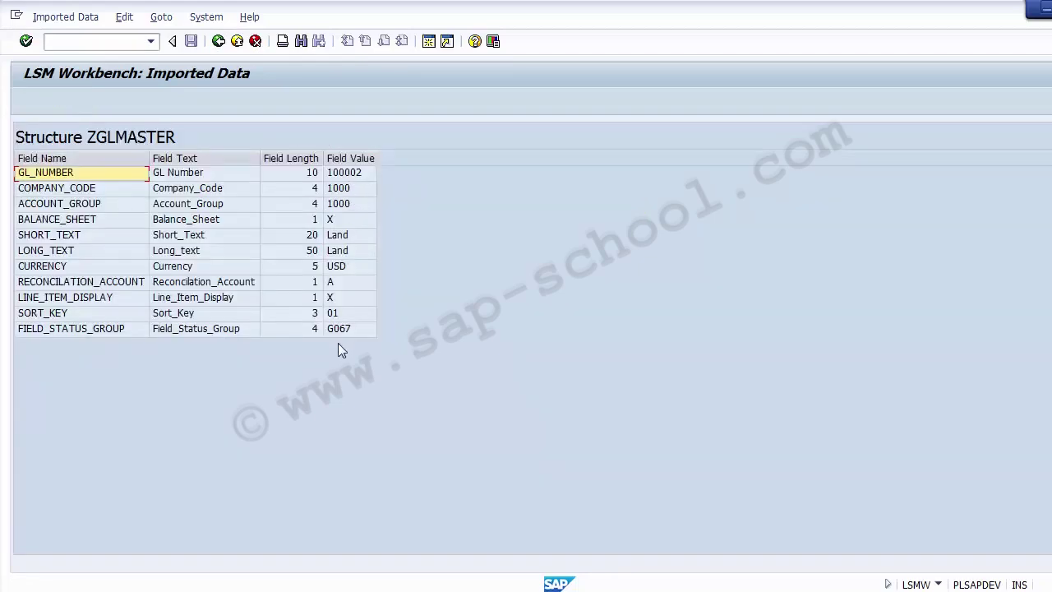
left_click(352, 175)
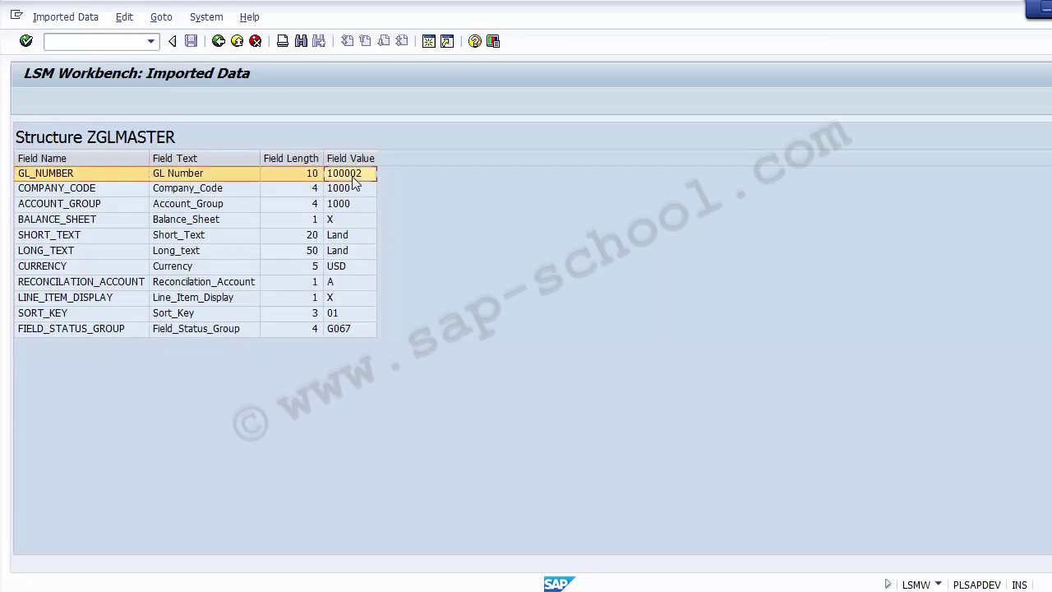
key("alt+Tab")
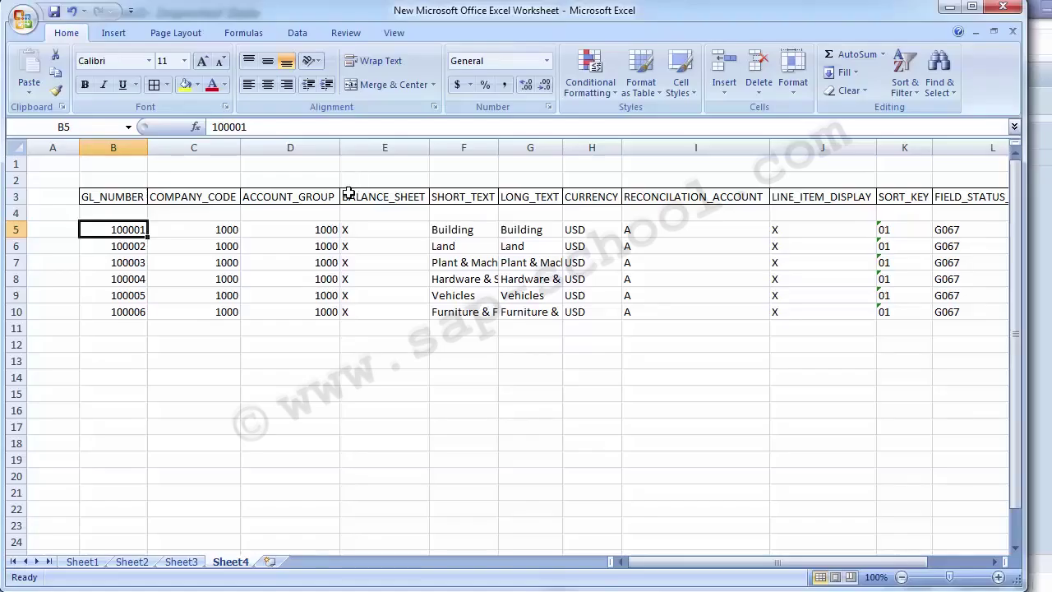
left_click(143, 252)
key("alt+Tab")
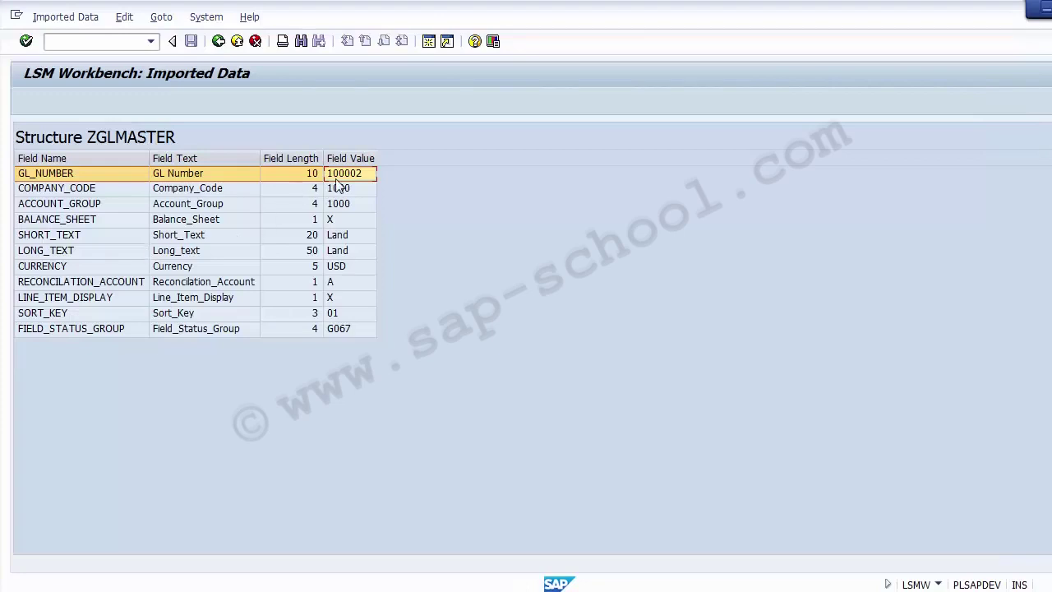
- Check the second record's values down to LONG_TEXT against the Excel worksheet, and return to the LSMW process step list
key("Down")
key("Down")
key("Down")
key("Down")
key("Down")
key("Down")
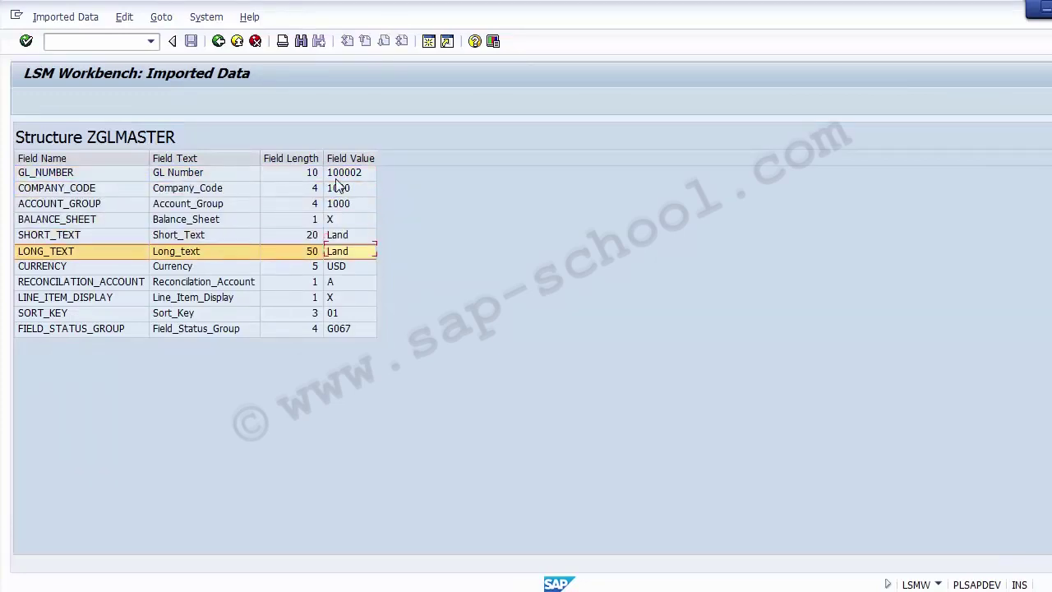
key("alt+Tab")
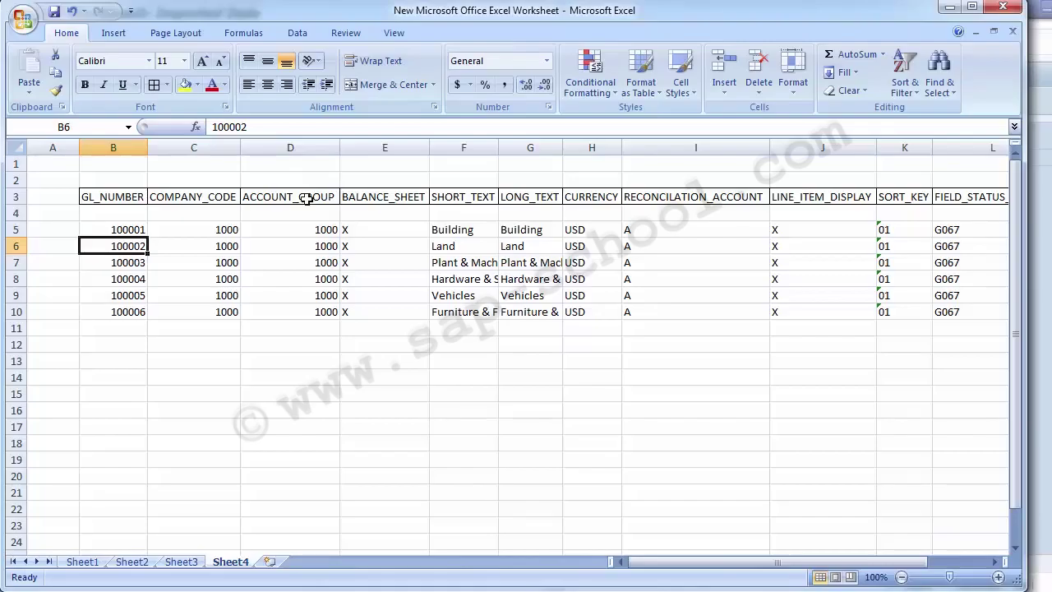
key("alt+Tab")
left_click(220, 42)
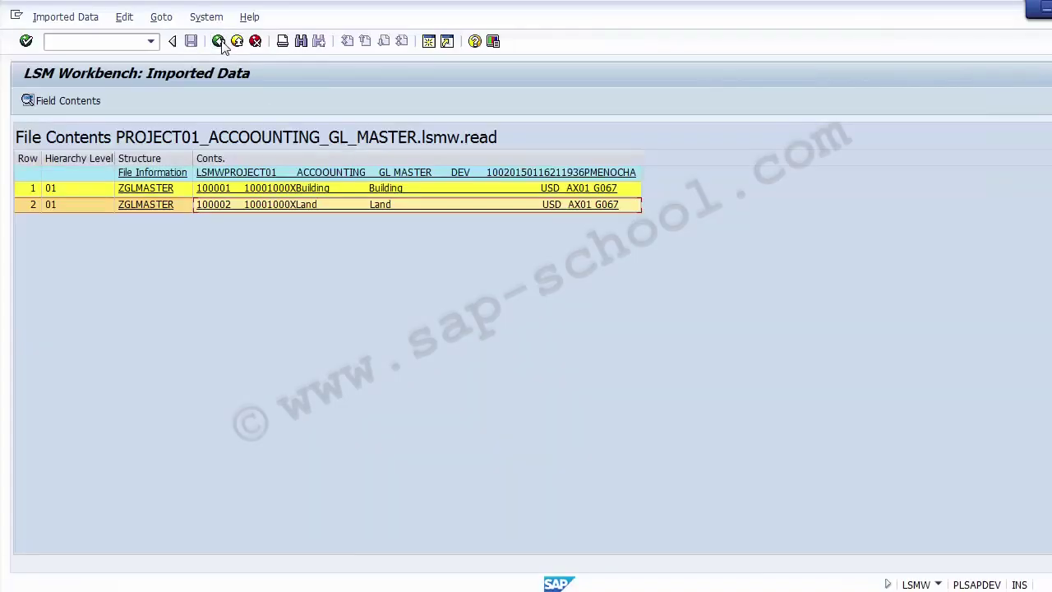
left_click(219, 42)
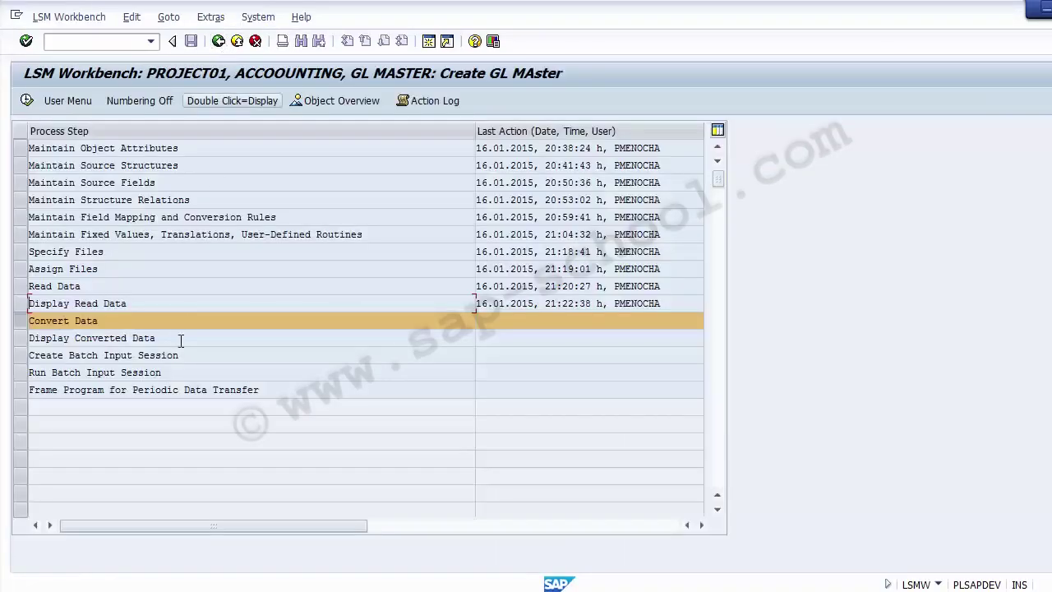
- Dismiss the low-battery warning and execute the Convert Data process step with the transaction number range left empty
left_click(134, 303)
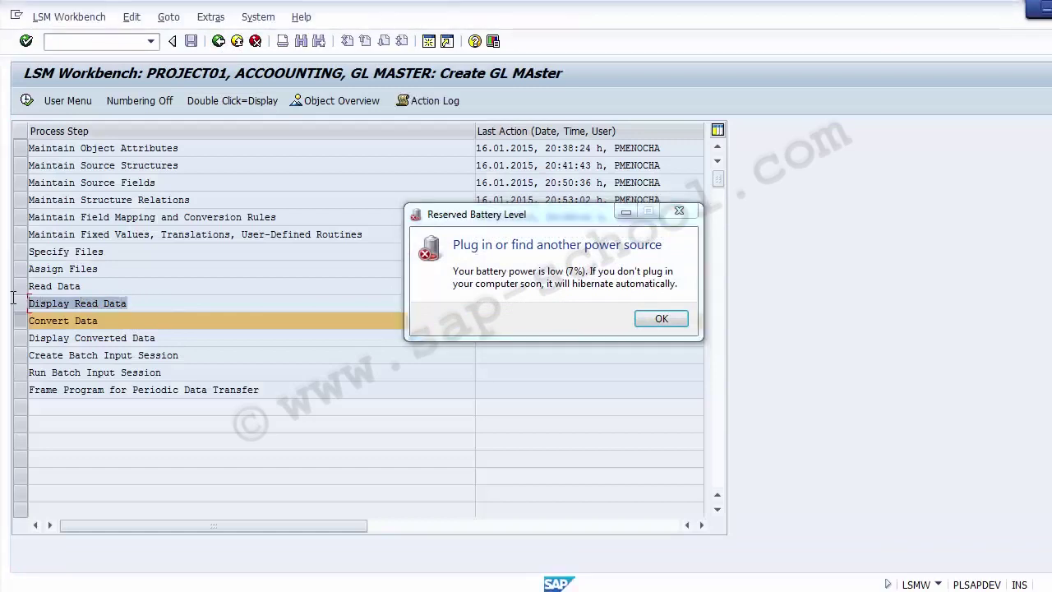
left_click(662, 319)
left_click_drag(127, 320, 27, 315)
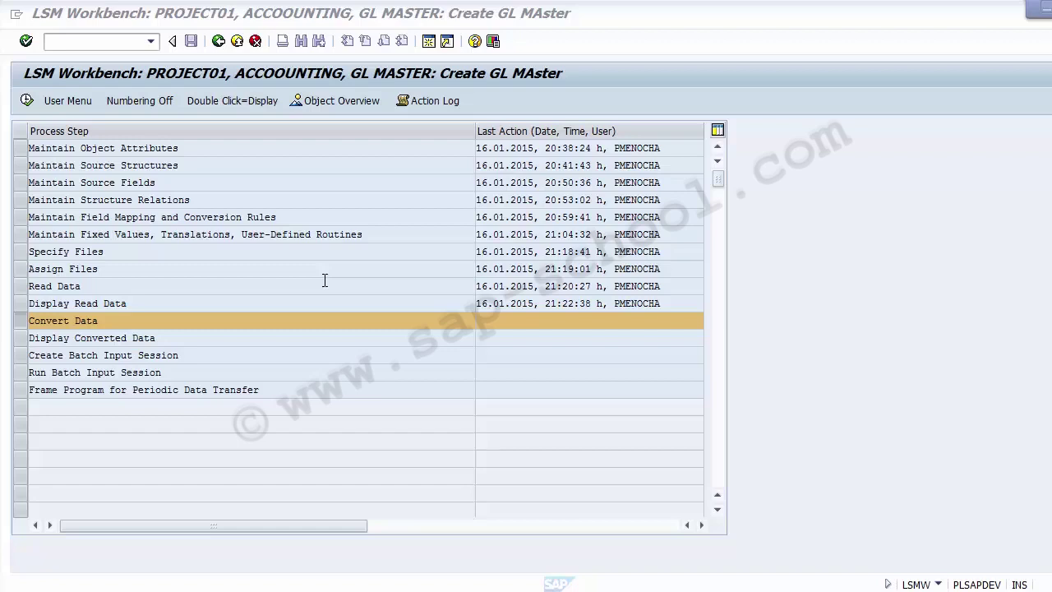
left_click(22, 327)
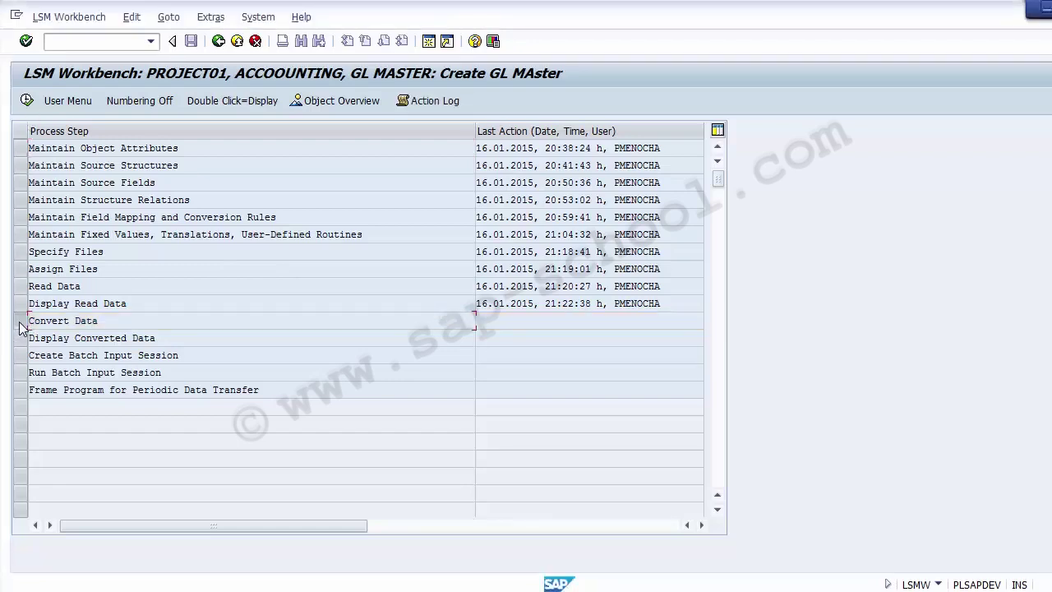
left_click(20, 322)
left_click(27, 101)
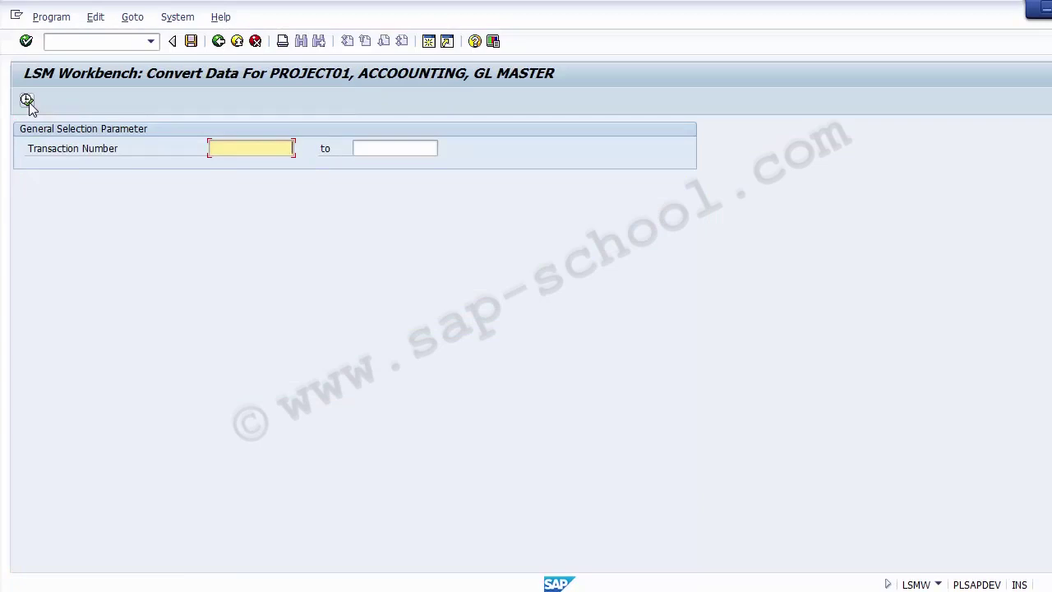
left_click(27, 101)
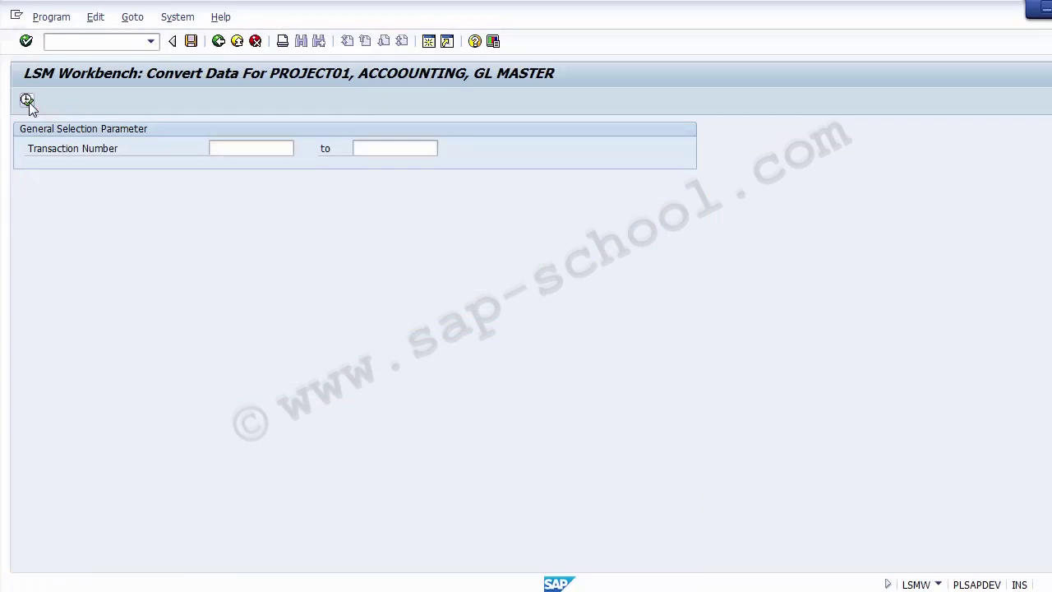
- Review the transactions and records read and written in the Convert Data log, and return to the process step list
left_click(182, 379)
left_click(362, 379)
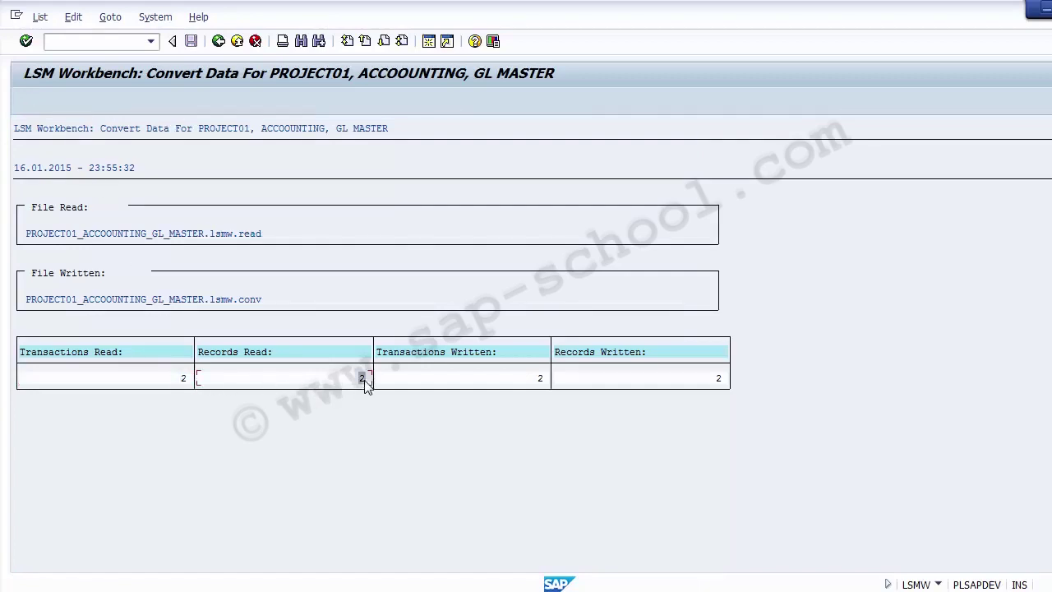
left_click(539, 378)
left_click(719, 380)
left_click(458, 299)
left_click(184, 381)
left_click(363, 383)
left_click(637, 355)
left_click(716, 379)
left_click(184, 378)
left_click(218, 41)
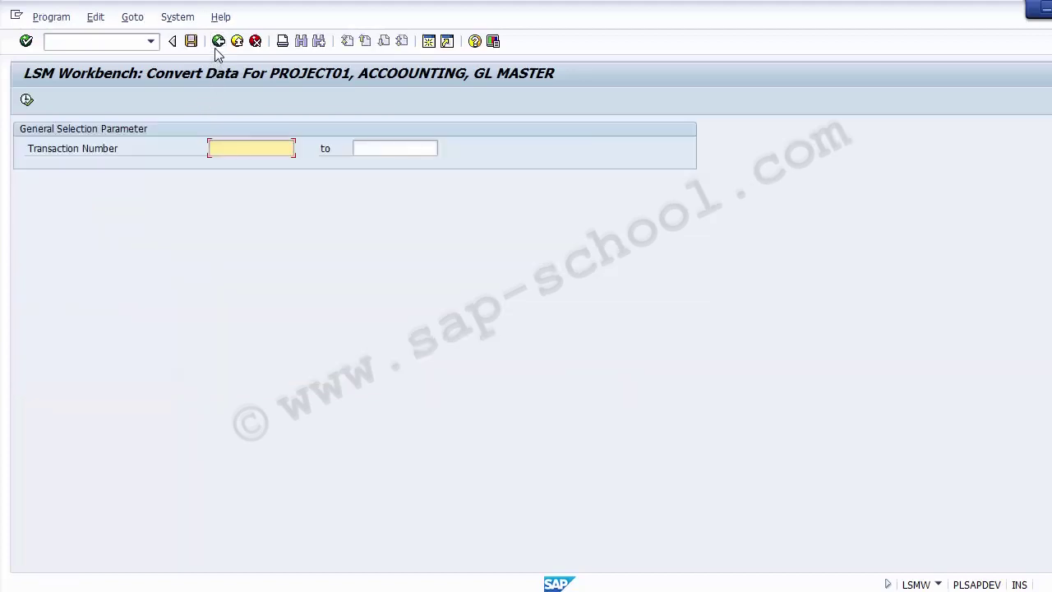
left_click(218, 41)
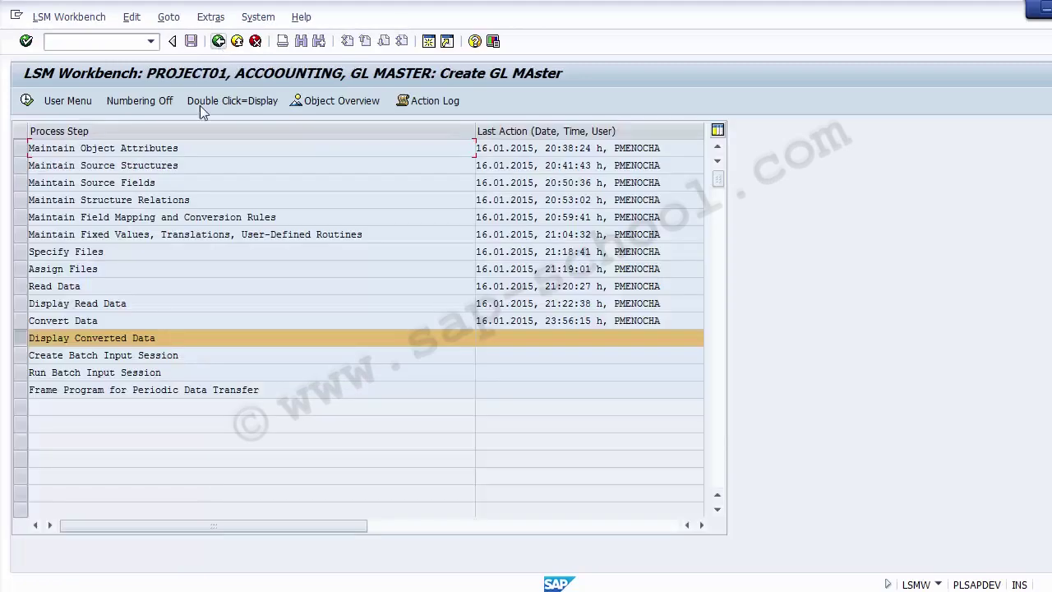
- Execute the Display Converted Data process step with From Line left empty and To Line at 10000
left_click_drag(98, 320, 32, 321)
left_click(177, 343)
left_click_drag(177, 343, 25, 337)
left_click_drag(99, 320, 27, 317)
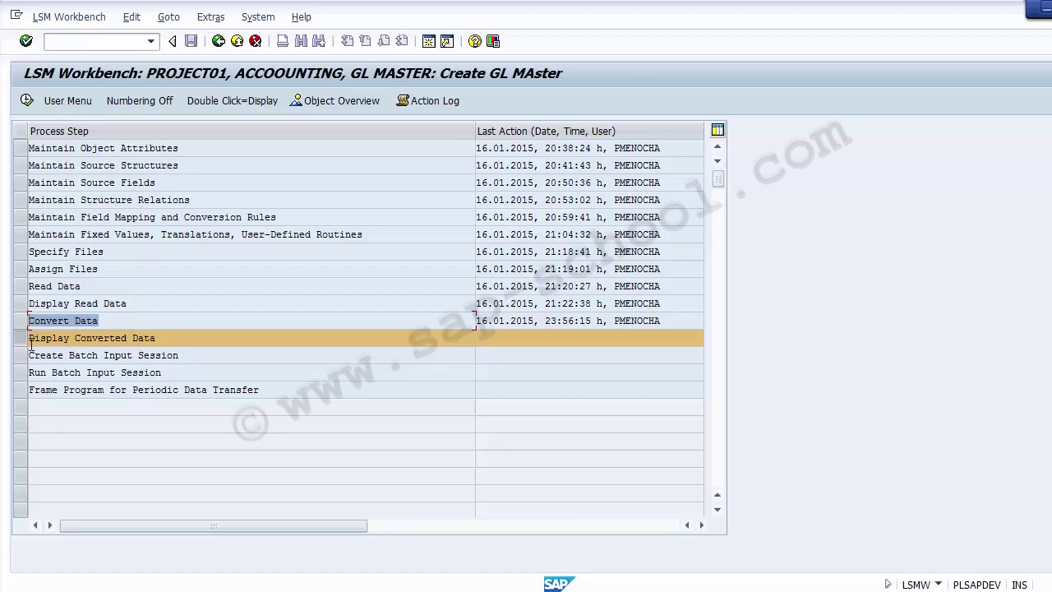
left_click(27, 101)
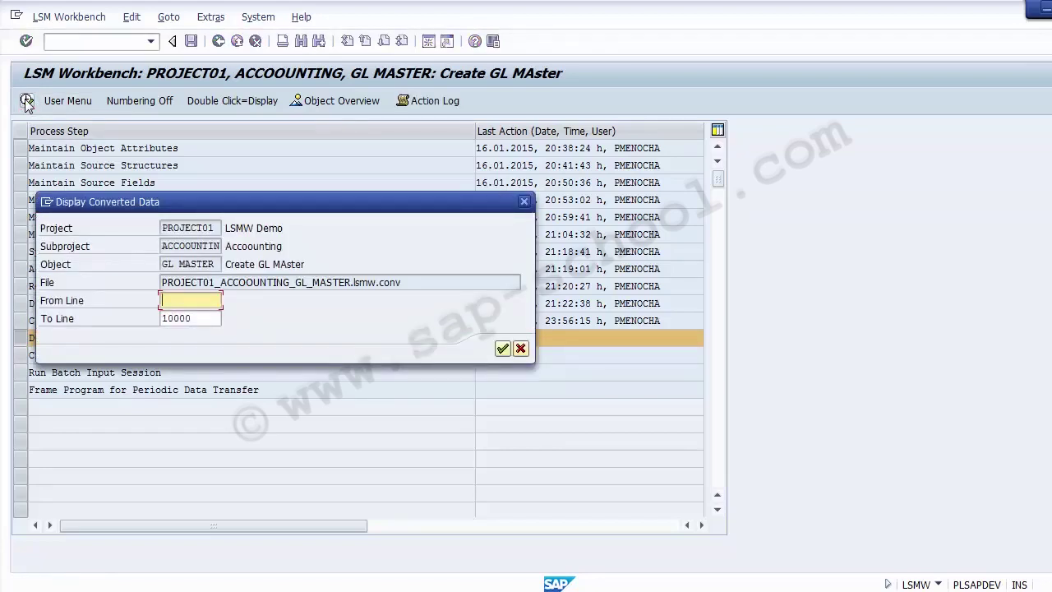
left_click(499, 349)
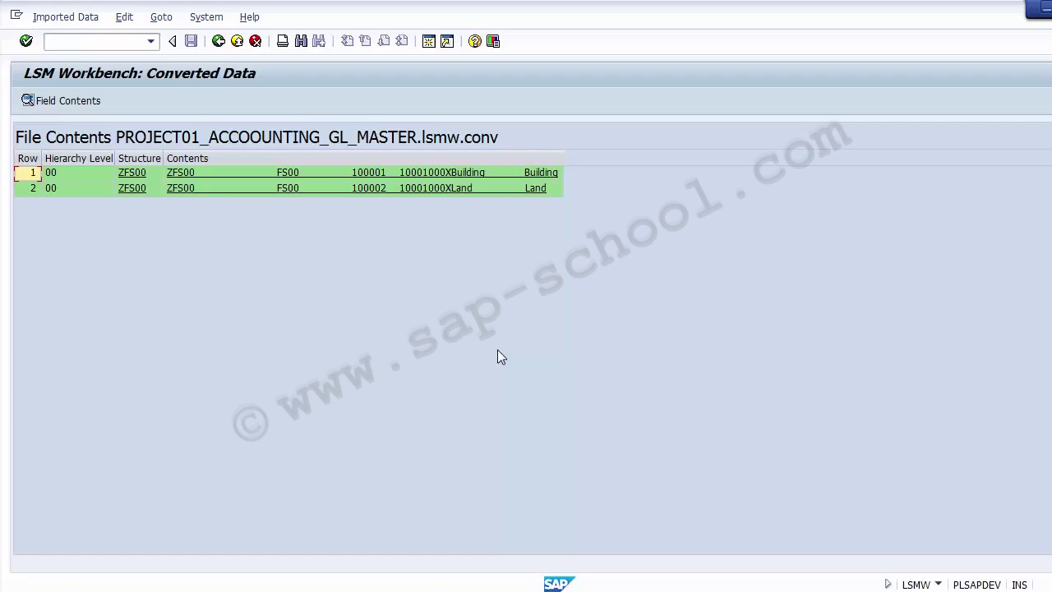
- Open the field contents of the first ZFS00 row and compare its GL_NUMBER with cell B5 in the Excel worksheet
left_click(443, 180)
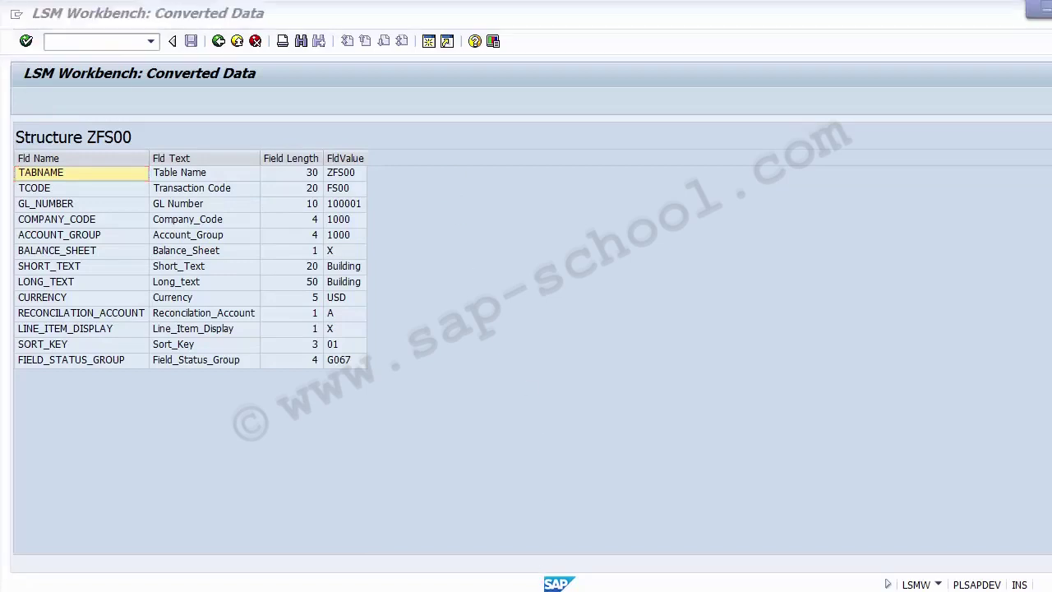
key("alt+Tab")
left_click(123, 231)
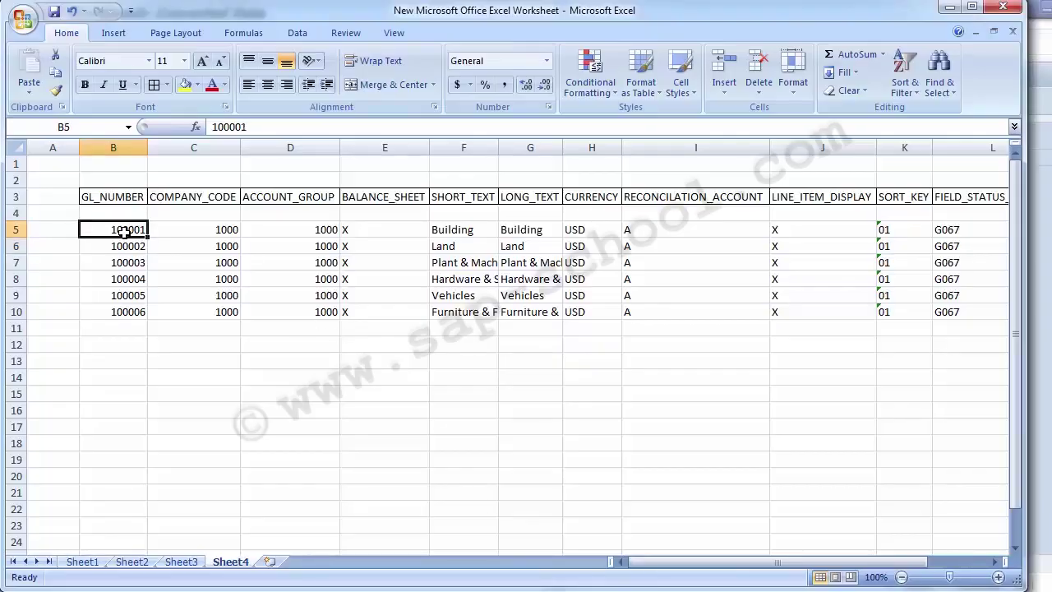
key("Down")
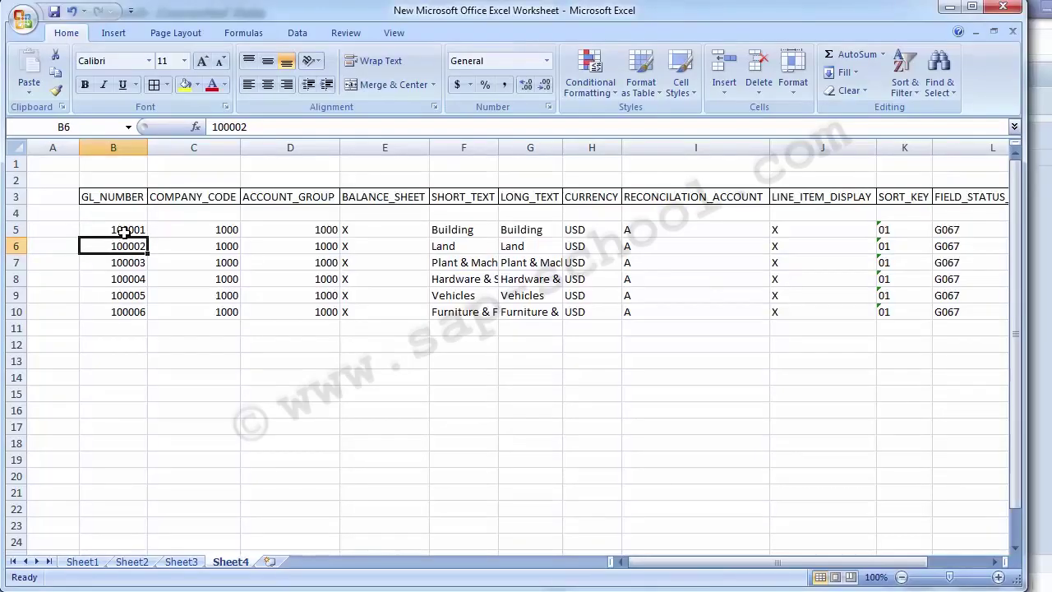
left_click(123, 231)
key("alt+Tab")
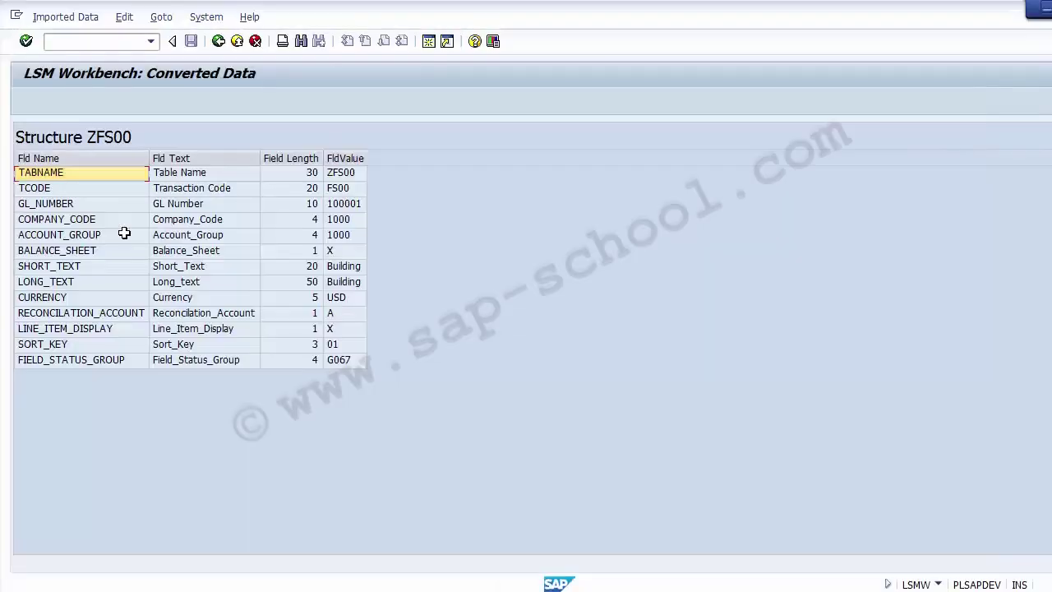
- Check the first converted record's field values one by one from GL_NUMBER down to LINE_ITEM_DISPLAY
key("Down")
key("Up")
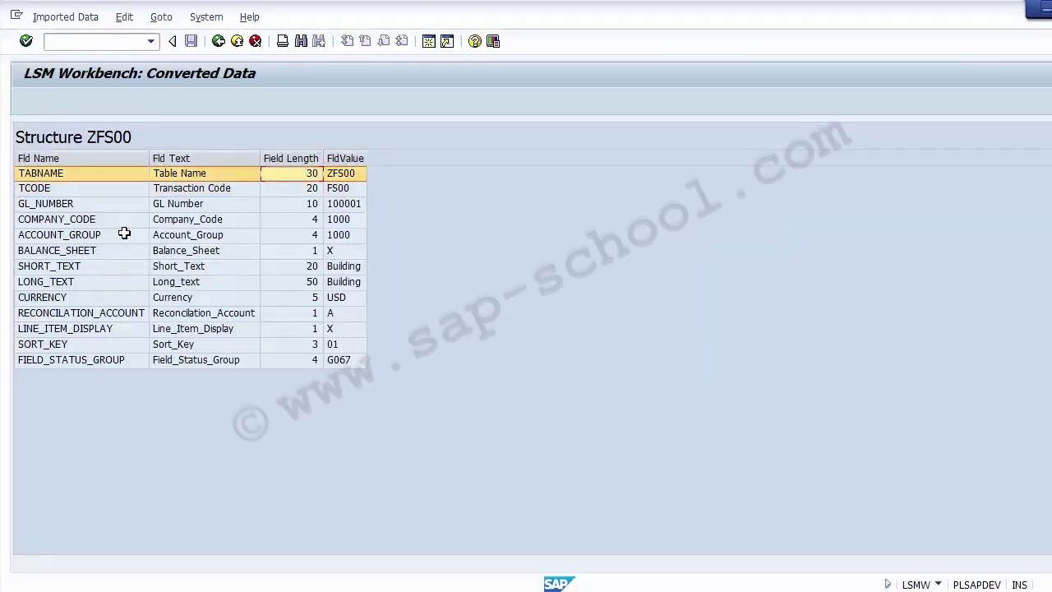
left_click(341, 207)
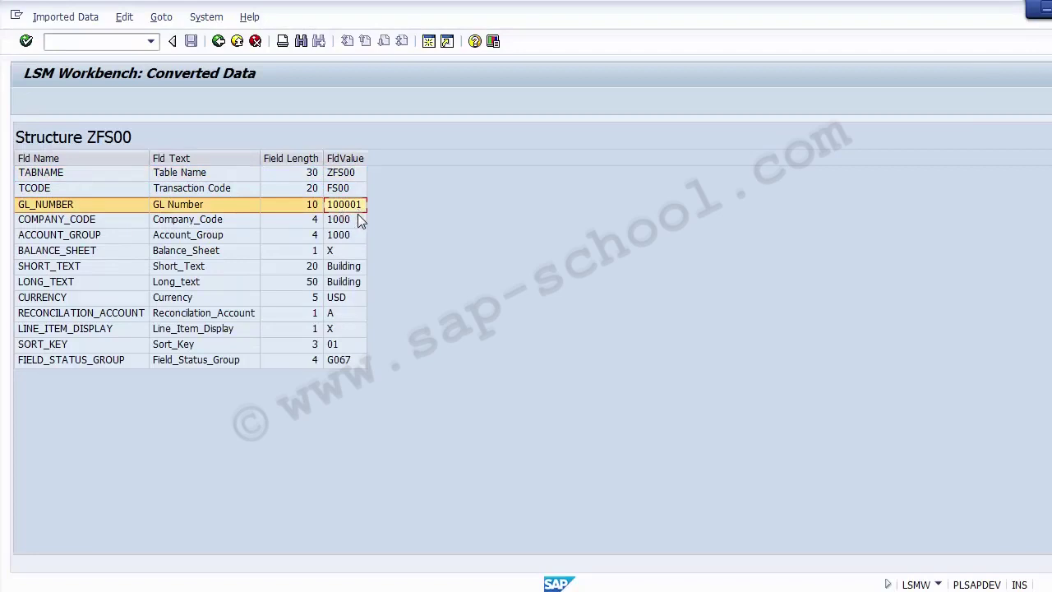
left_click(358, 217)
left_click(356, 234)
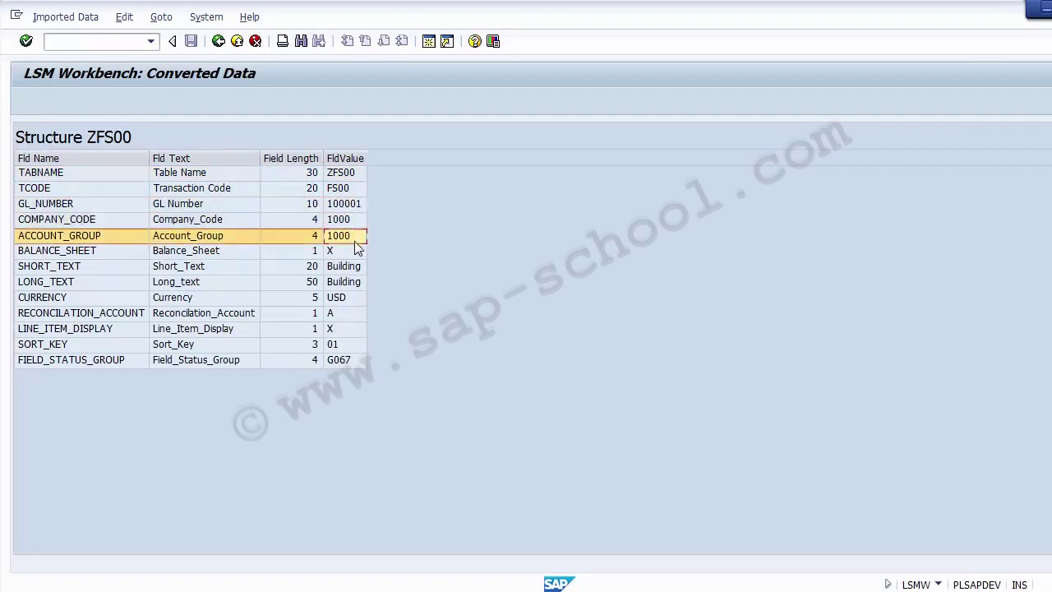
left_click(356, 253)
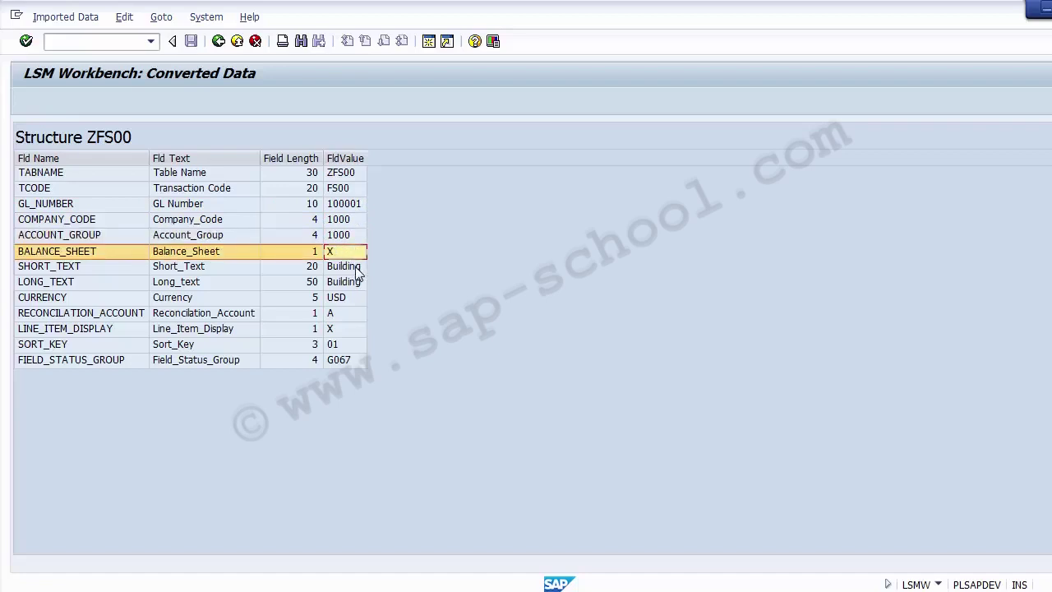
left_click(357, 268)
left_click(357, 283)
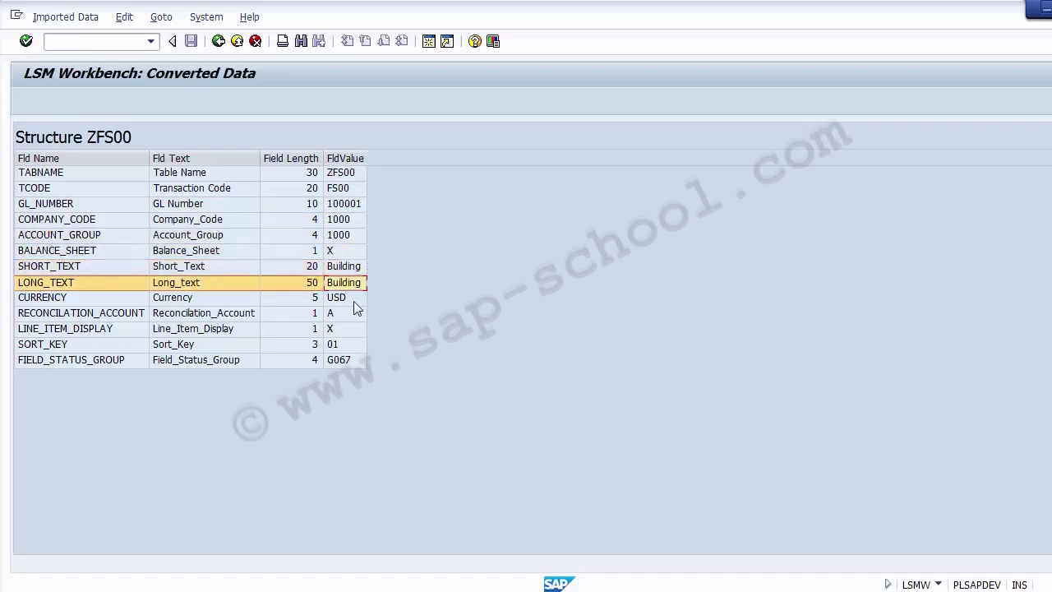
left_click(352, 298)
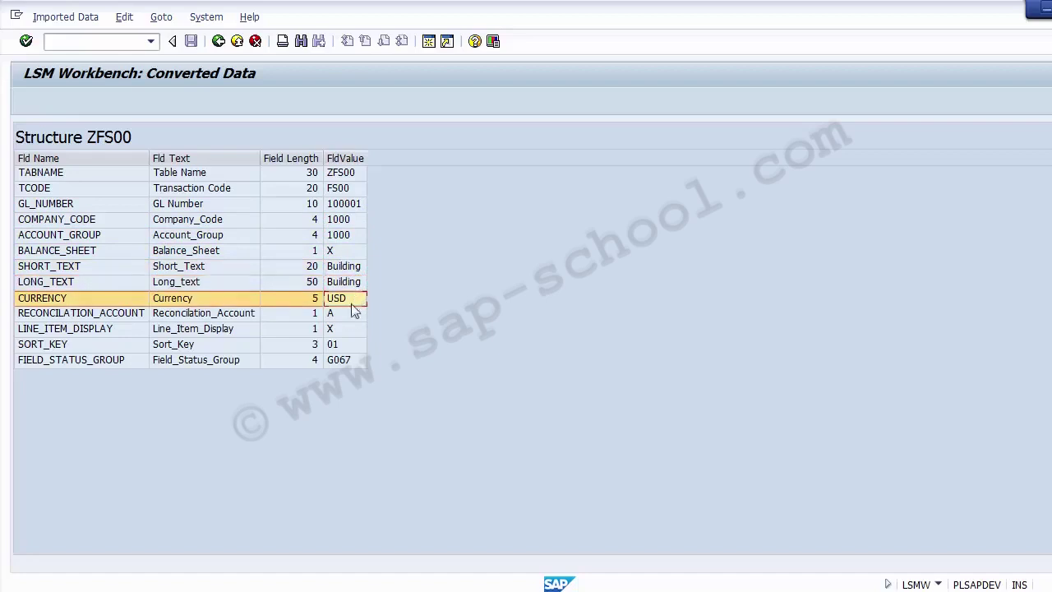
left_click(347, 315)
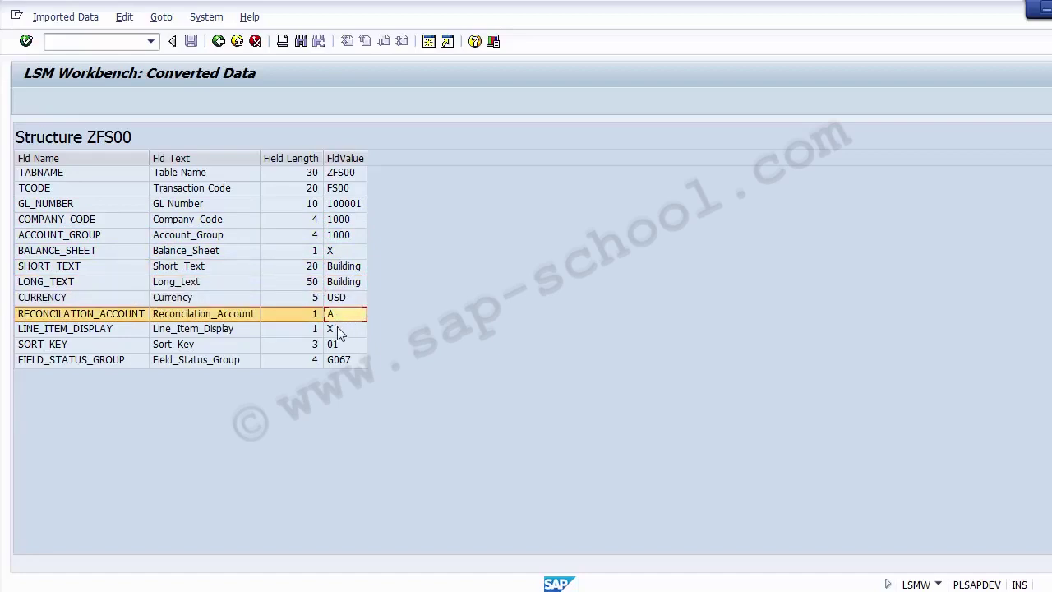
left_click(340, 331)
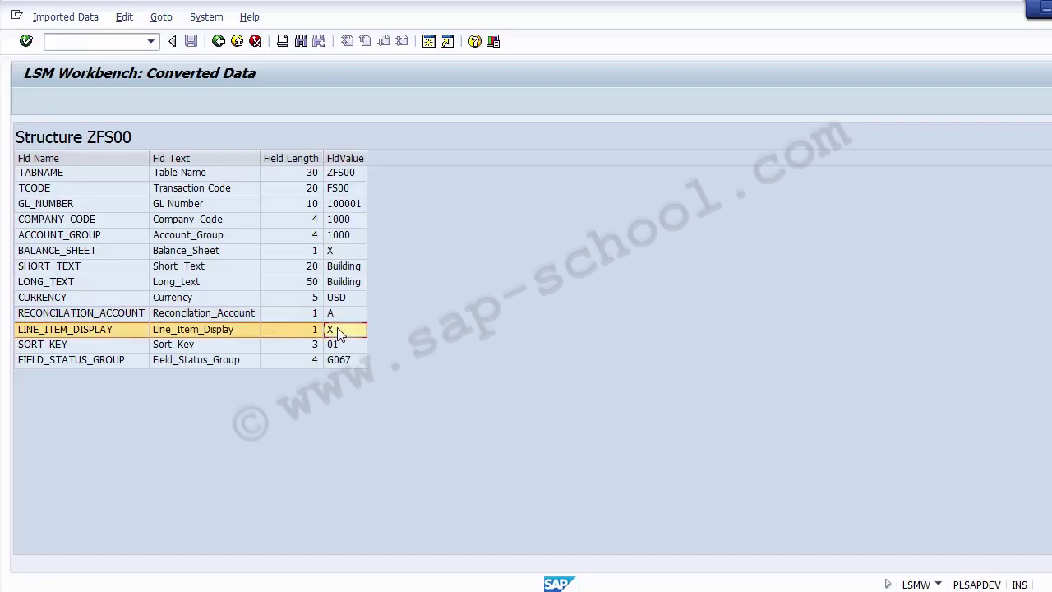
- Switch to the Excel worksheet, examine row 5 across to FIELD_STATUS_GROUP, and switch back to the converted SAP record
key("alt+Tab")
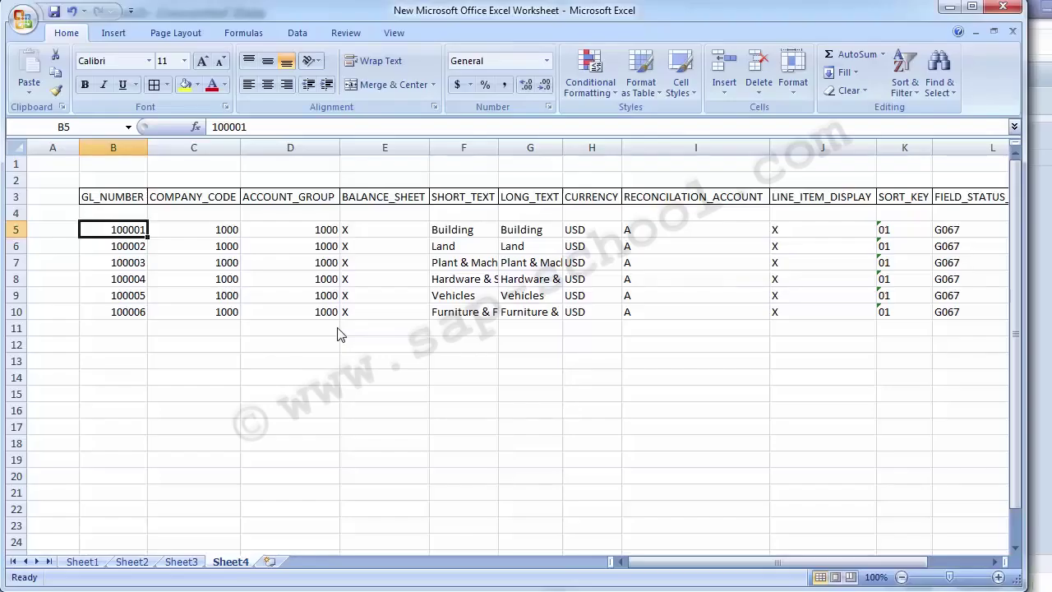
key("Right")
key("Right")
key("Right")
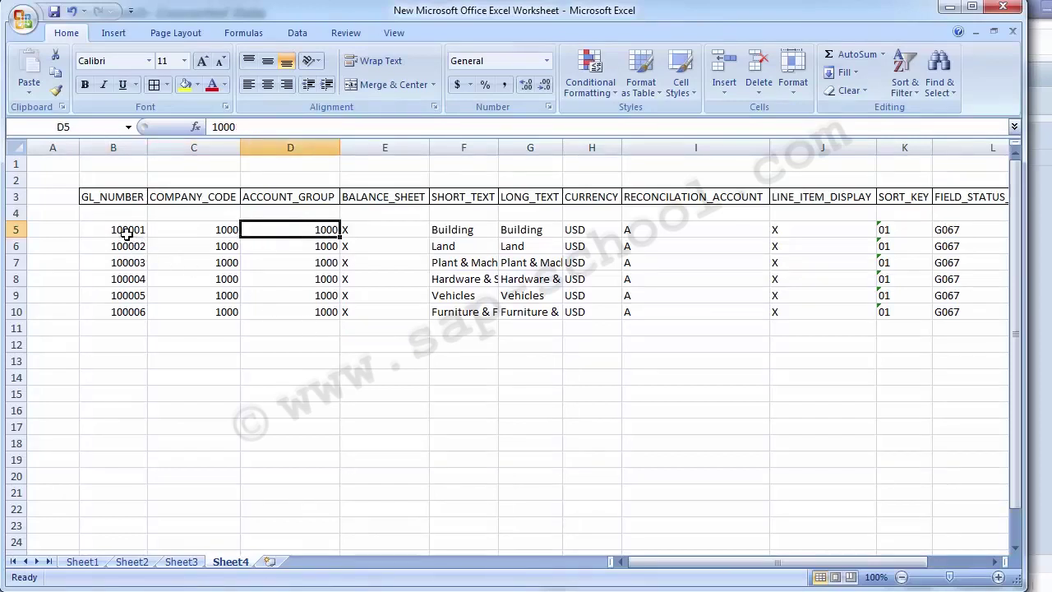
key("Right")
key("Right")
key("Right")
key("Right")
key("Right")
key("Right")
key("Right")
key("Right")
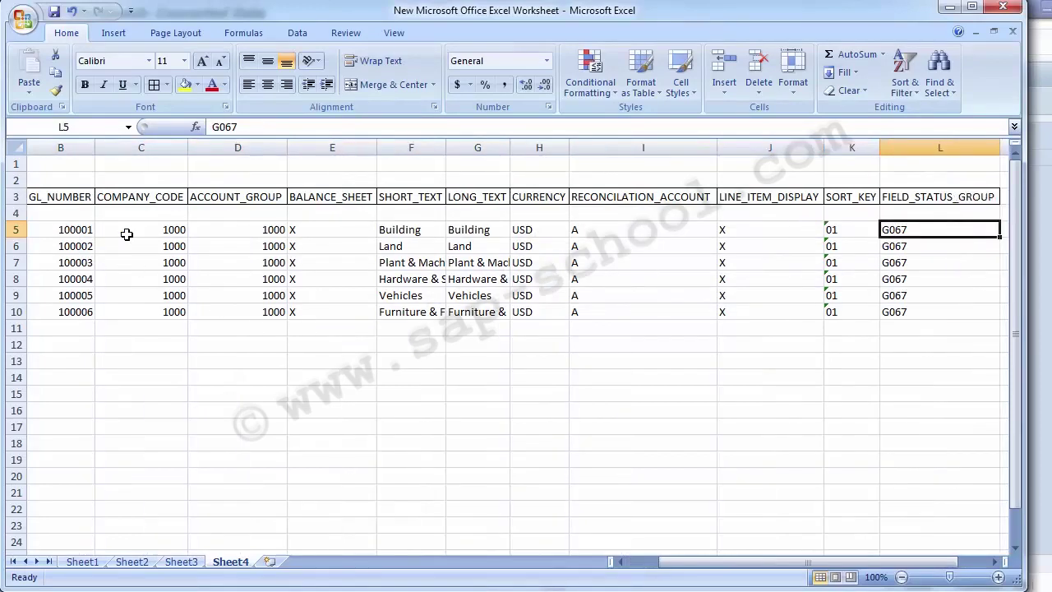
key("Left")
key("Left")
key("Left")
key("Home")
key("Right")
key("alt+Tab")
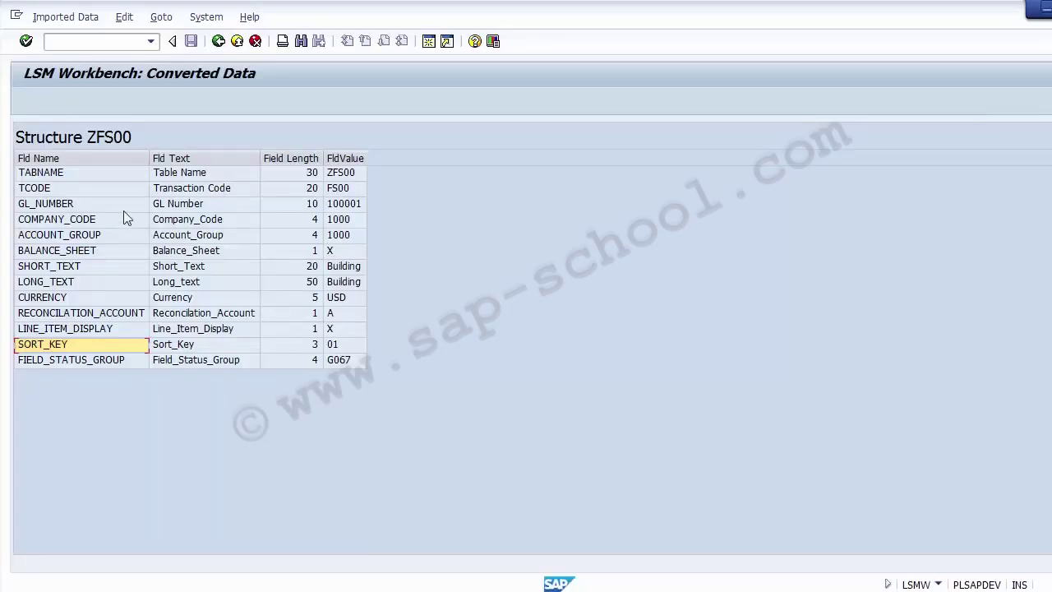
- Examine the field contents of the second ZFS00 row and return to the LSMW process step list
left_click(218, 41)
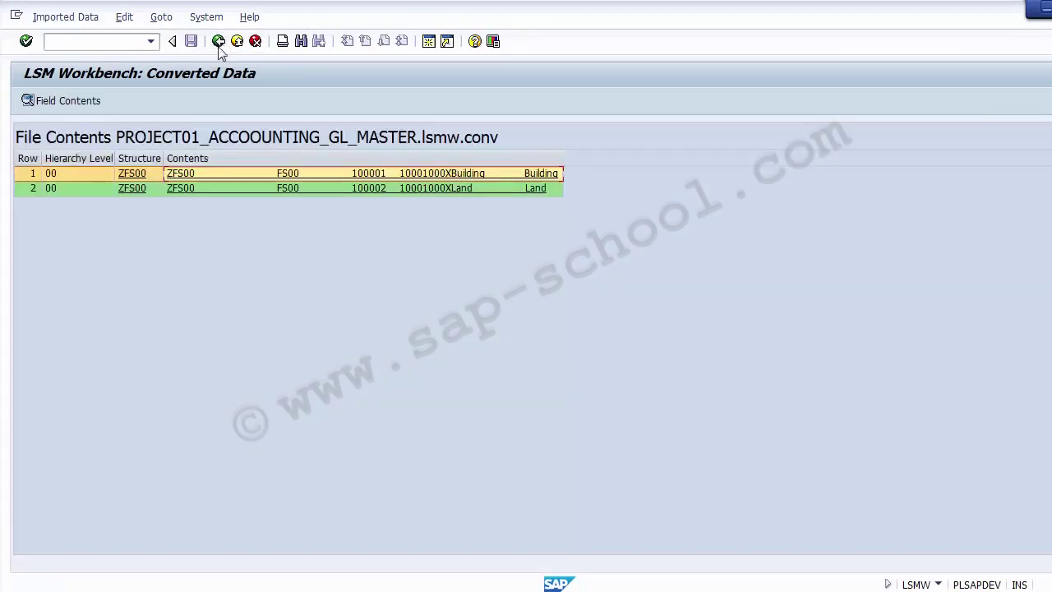
double_click(421, 195)
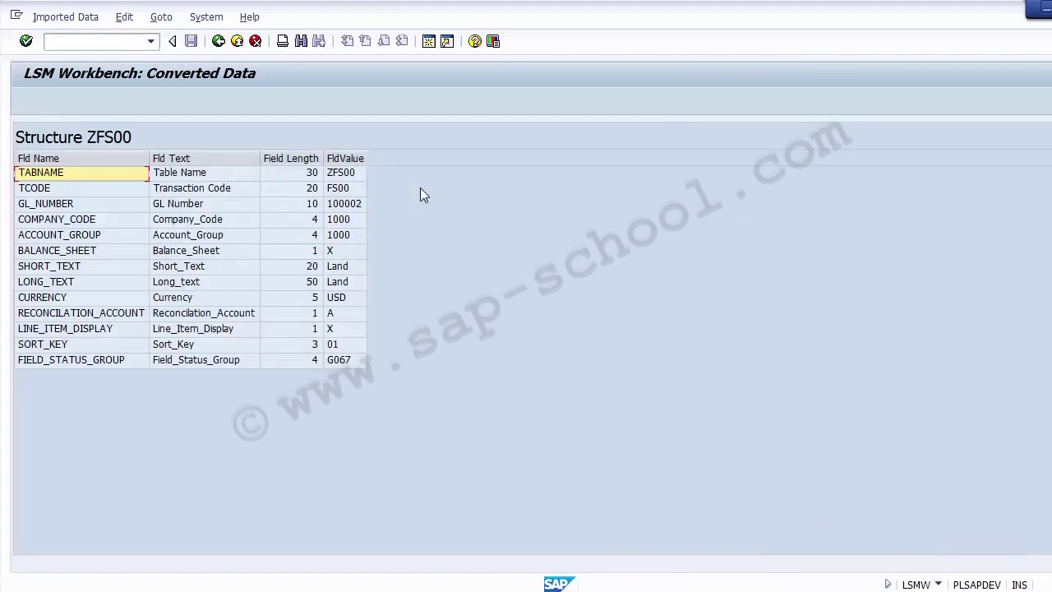
left_click(218, 43)
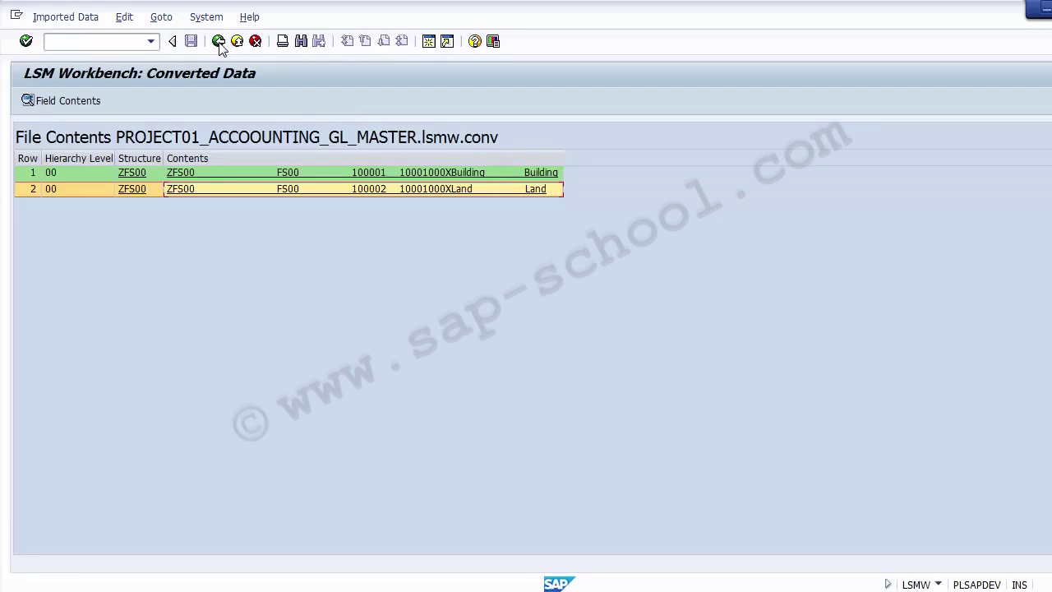
left_click(218, 42)
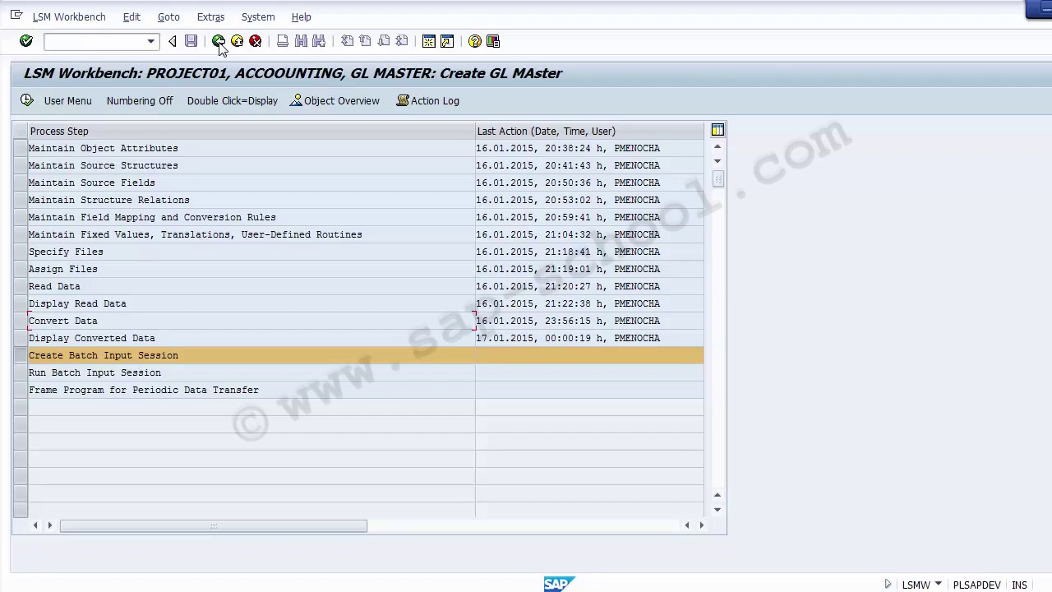
- Execute Create Batch Input Session for the GL MASTER folder with the option to keep batch input folders enabled
left_click(25, 362)
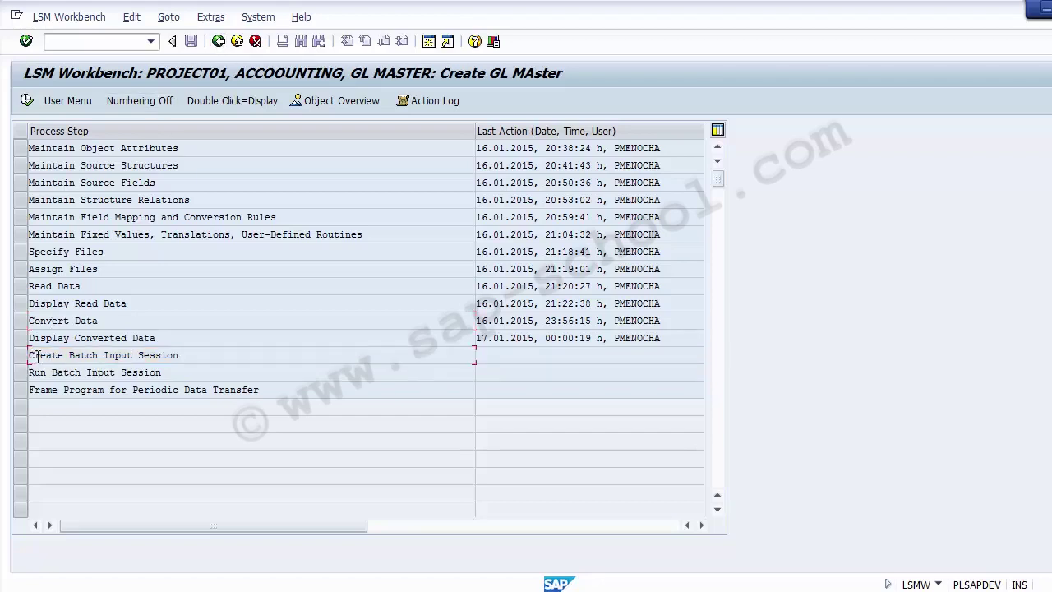
left_click(23, 358)
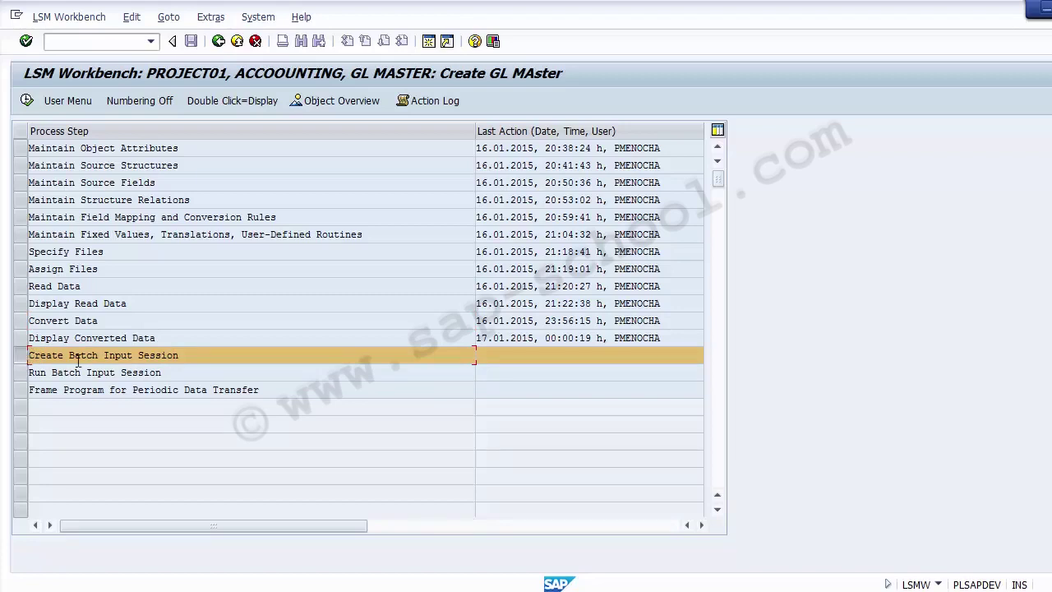
left_click(28, 100)
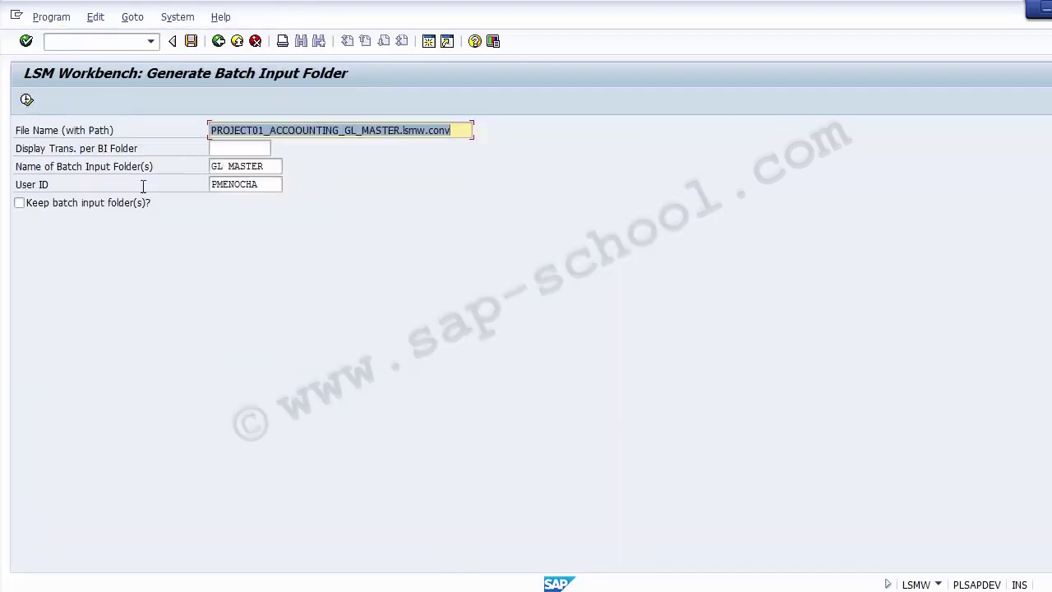
left_click(53, 210)
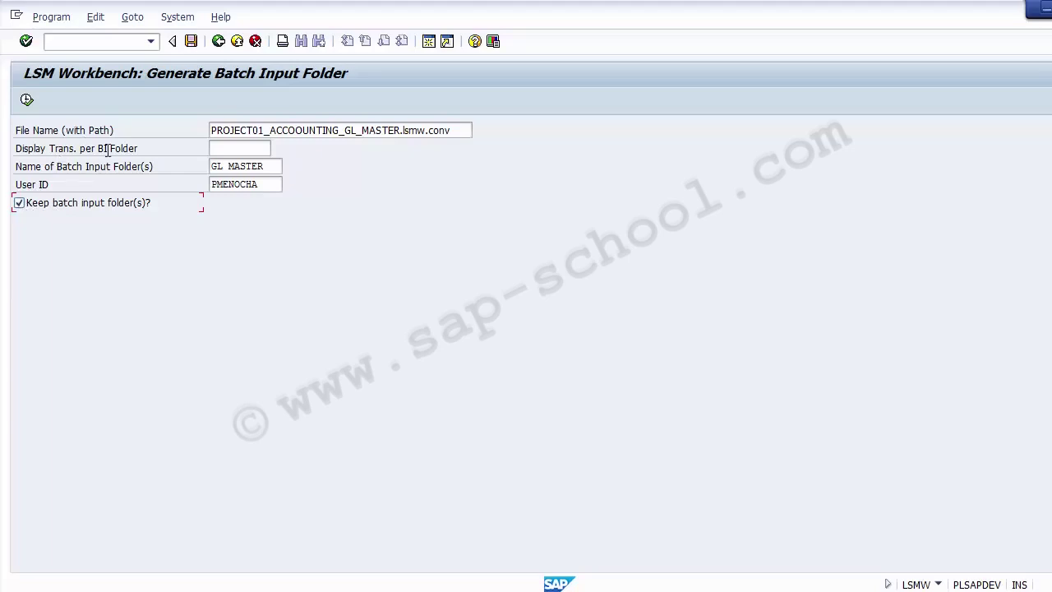
left_click(26, 100)
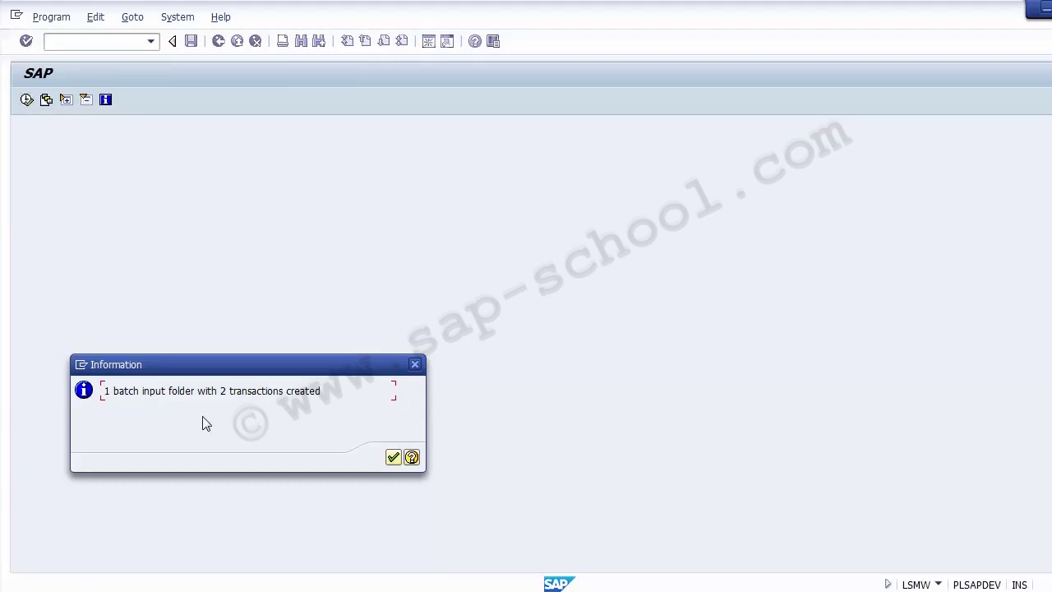
left_click(392, 458)
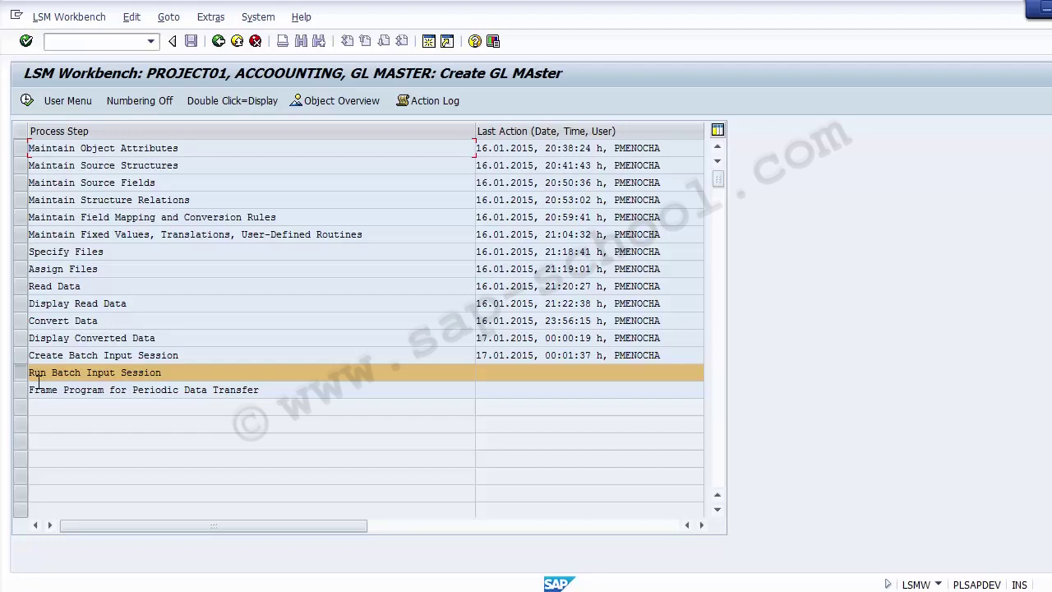
- Execute the Run Batch Input Session process step to open the session overview for GL MASTER
left_click(52, 373)
left_click(22, 374)
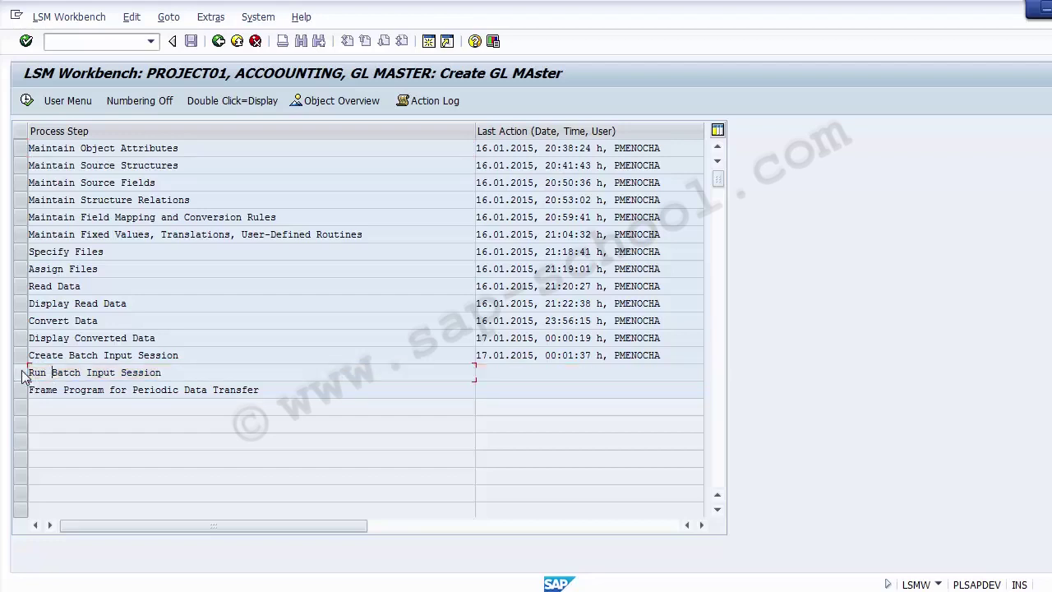
left_click(22, 374)
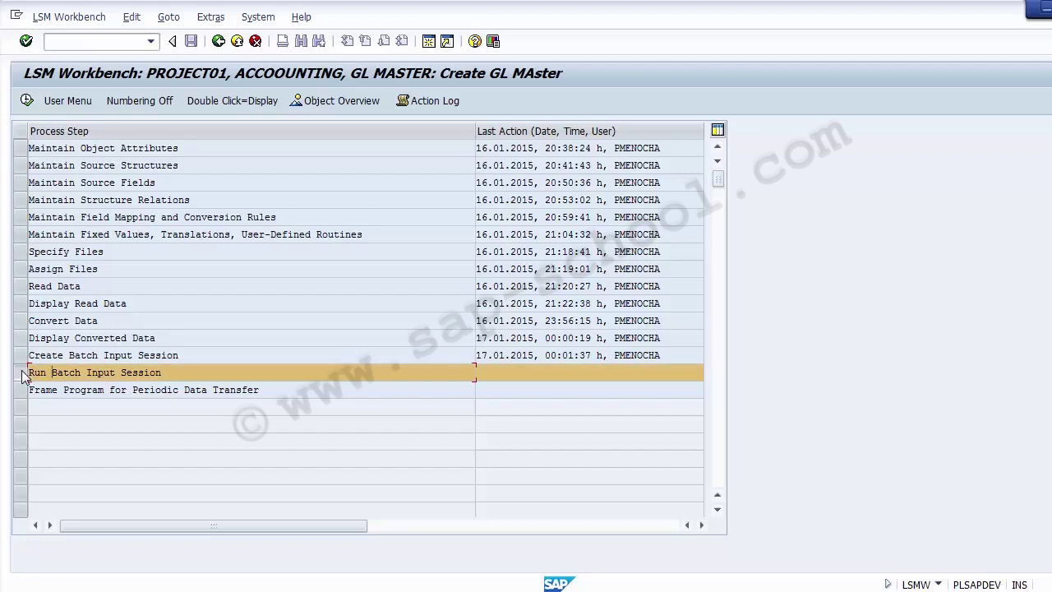
left_click(27, 101)
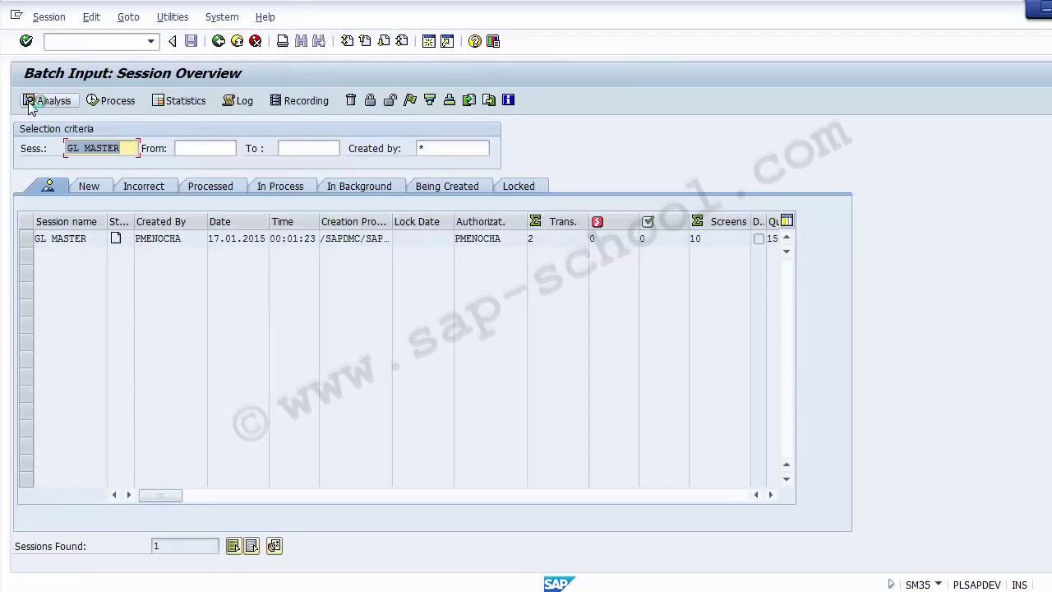
- Examine the GL MASTER session's name, creation date, time, authorization and transaction count in the session overview
left_click_drag(94, 238, 25, 238)
left_click_drag(208, 238, 316, 240)
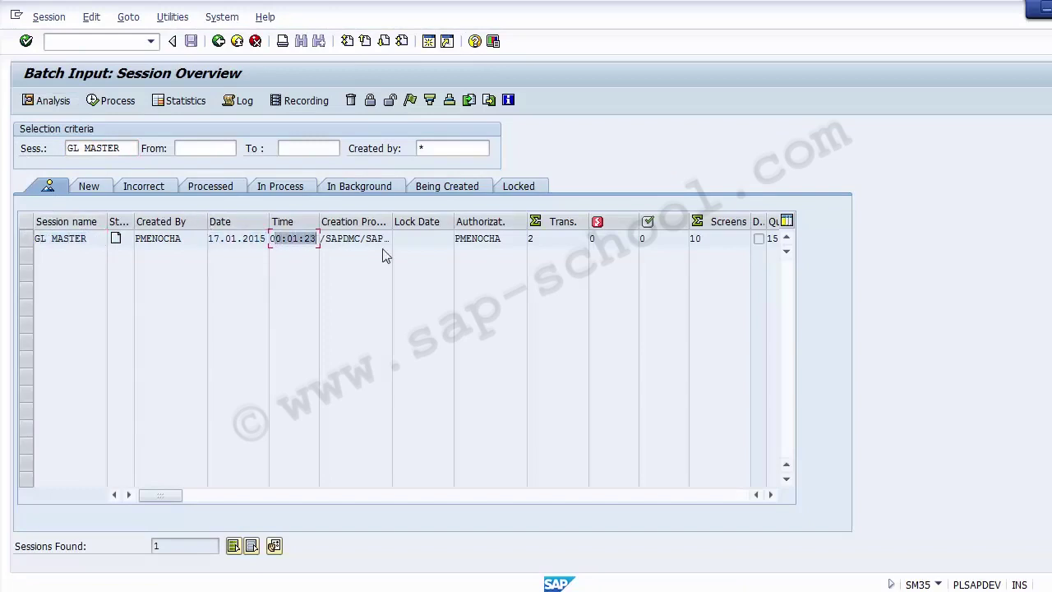
left_click_drag(496, 238, 446, 239)
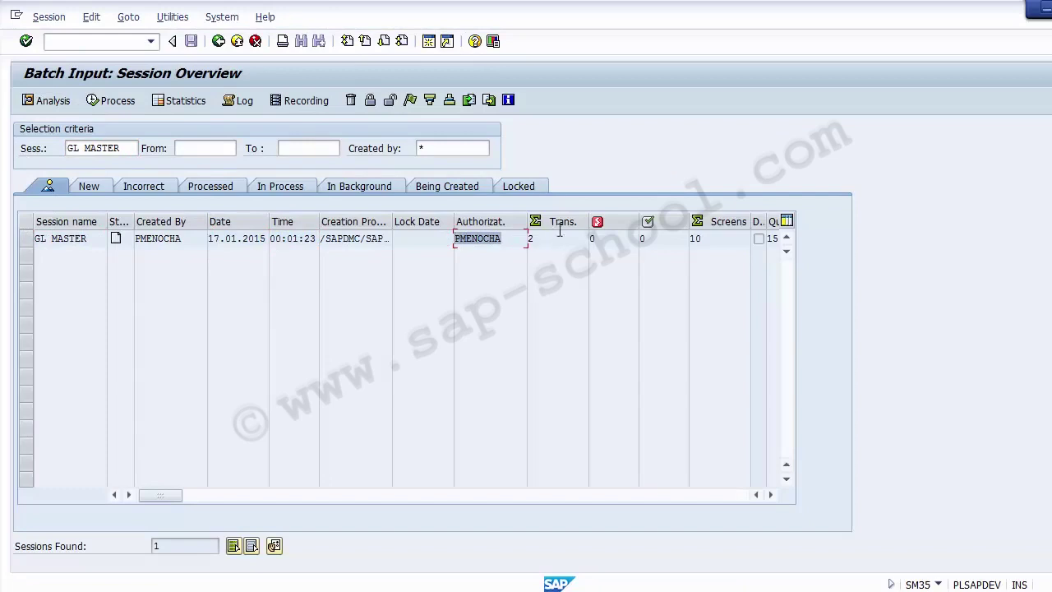
left_click_drag(565, 237, 522, 240)
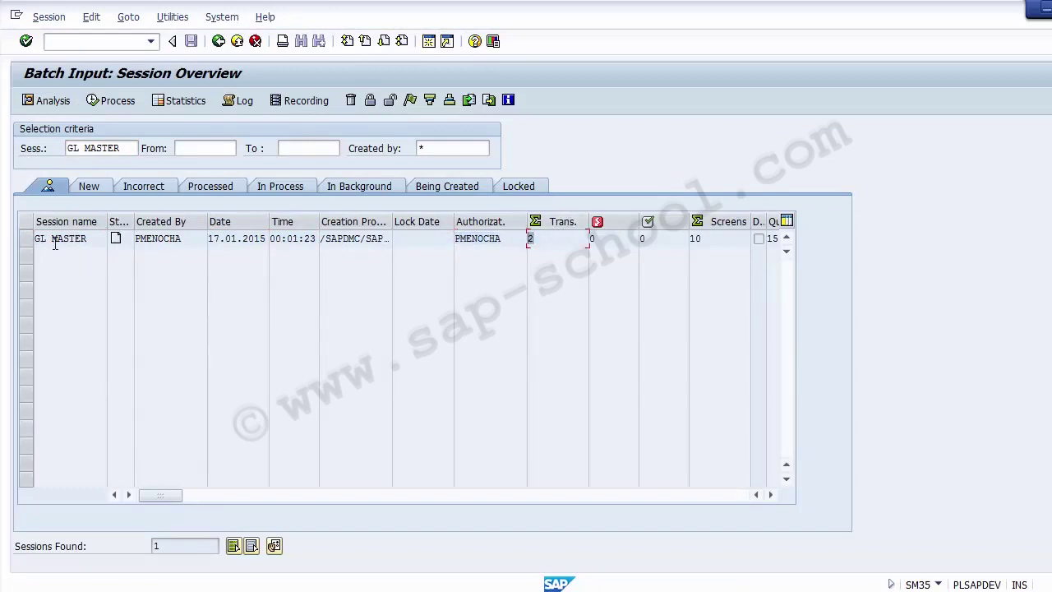
- Process the GL MASTER session in Display errors only mode with Dynpro standard size kept, and return to the session overview
left_click(26, 238)
left_click(25, 238)
left_click(26, 238)
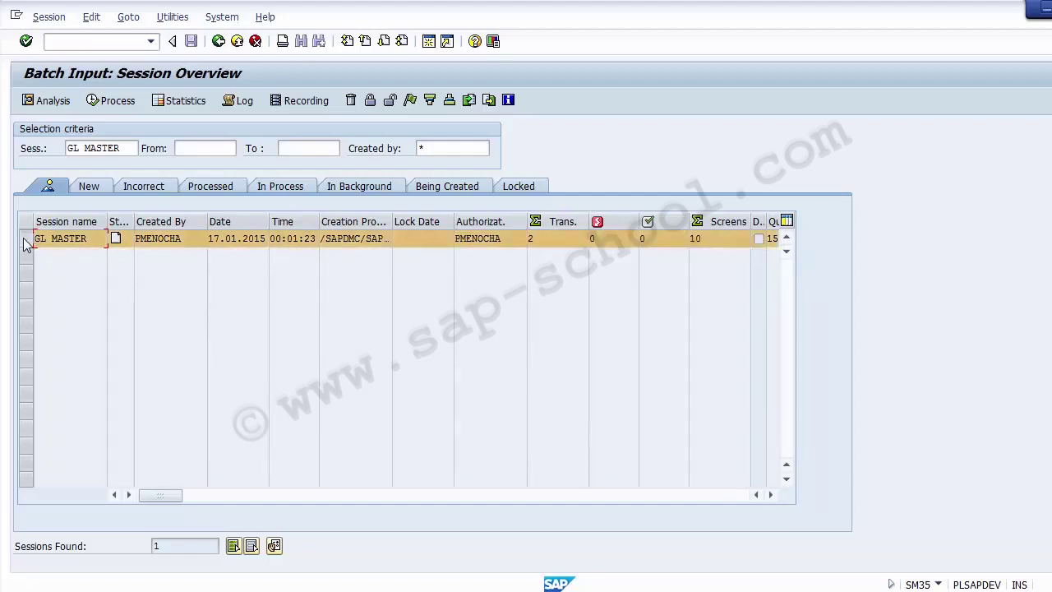
left_click(103, 106)
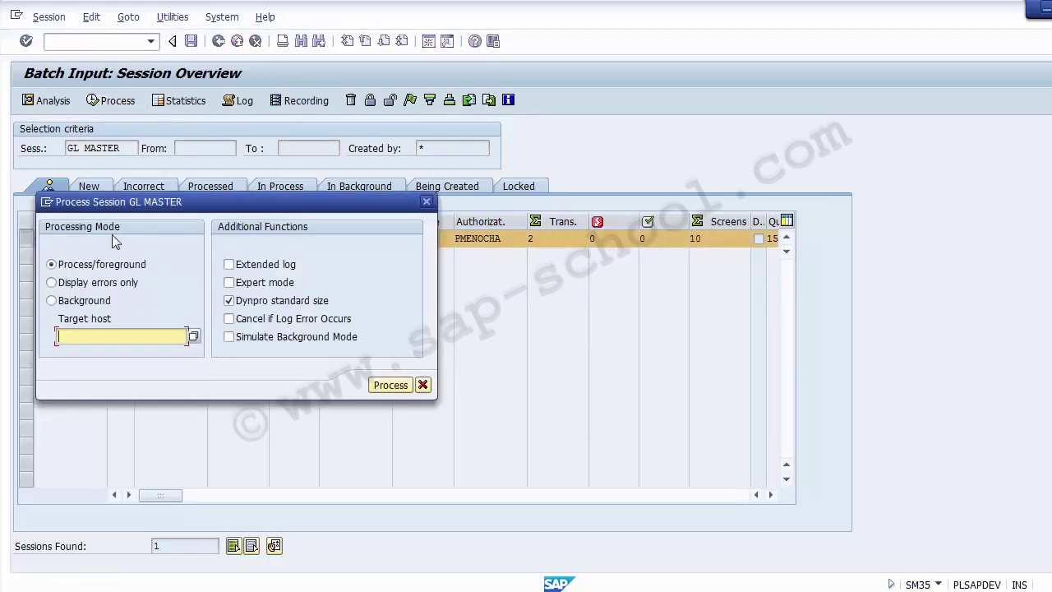
left_click(115, 263)
left_click(100, 282)
left_click(102, 302)
left_click(111, 263)
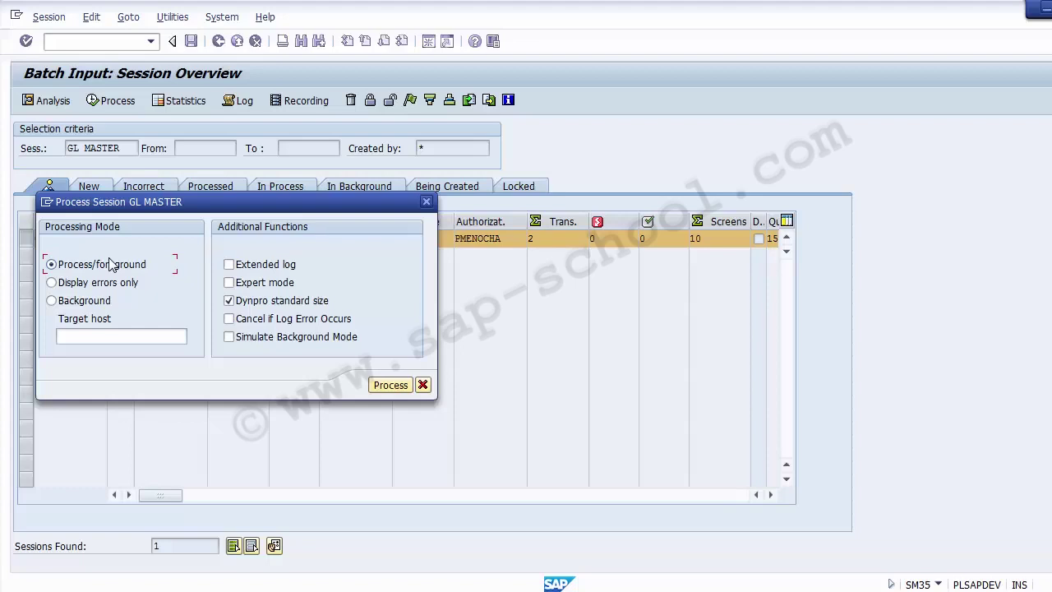
left_click(70, 283)
left_click(391, 385)
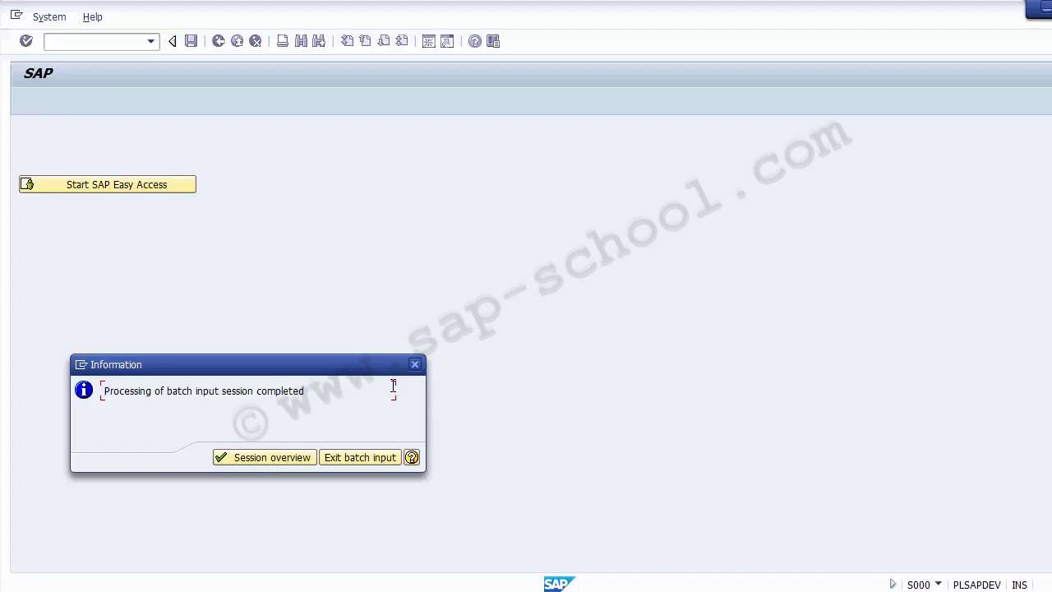
left_click(265, 458)
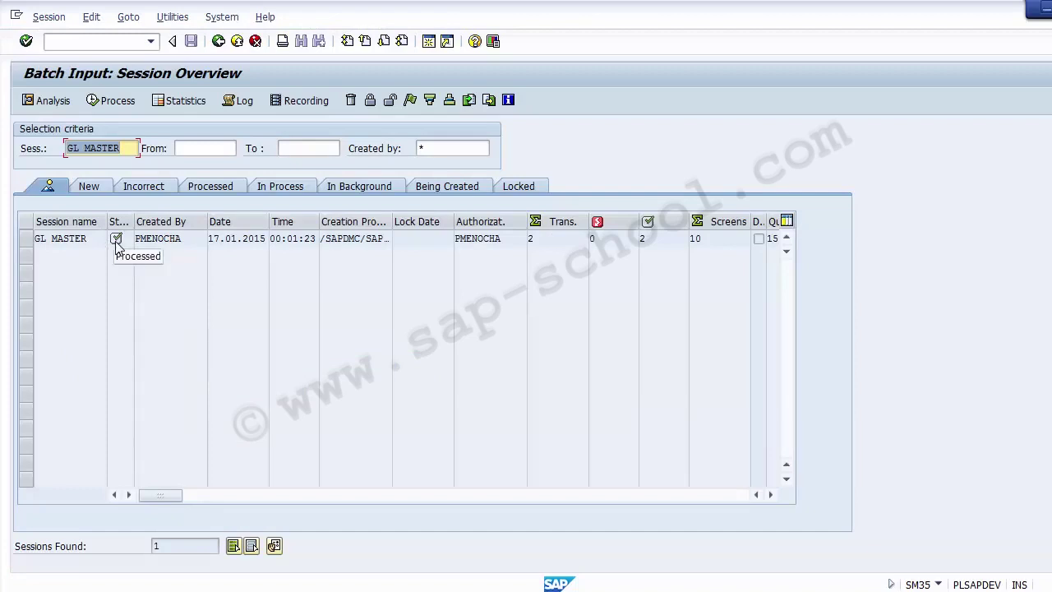
- Check the GL MASTER session's total, processed and incorrect transaction counts in the session overview
left_click(528, 239)
left_click(644, 238)
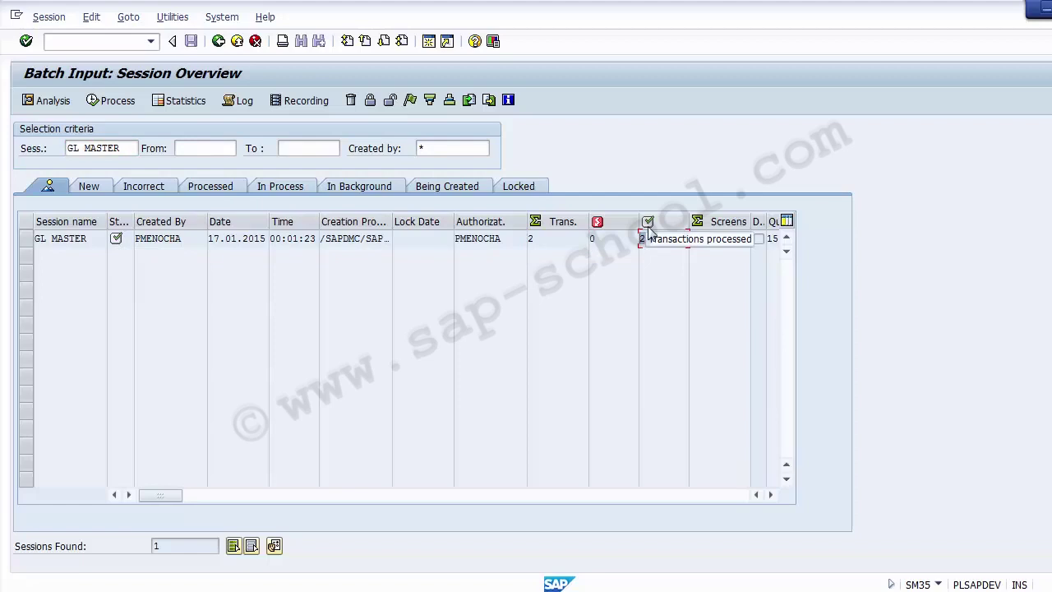
left_click(608, 238)
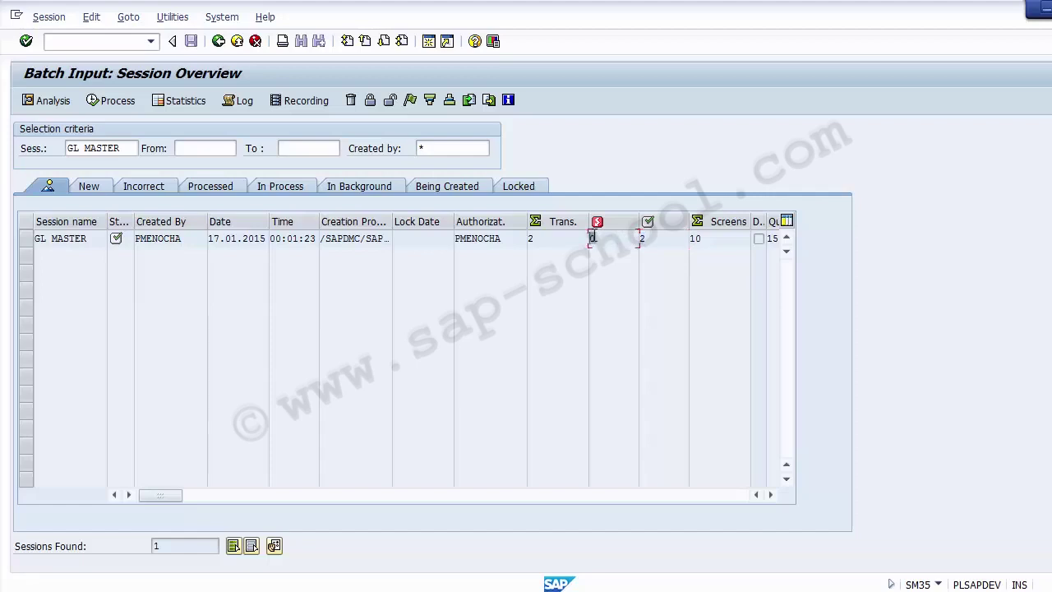